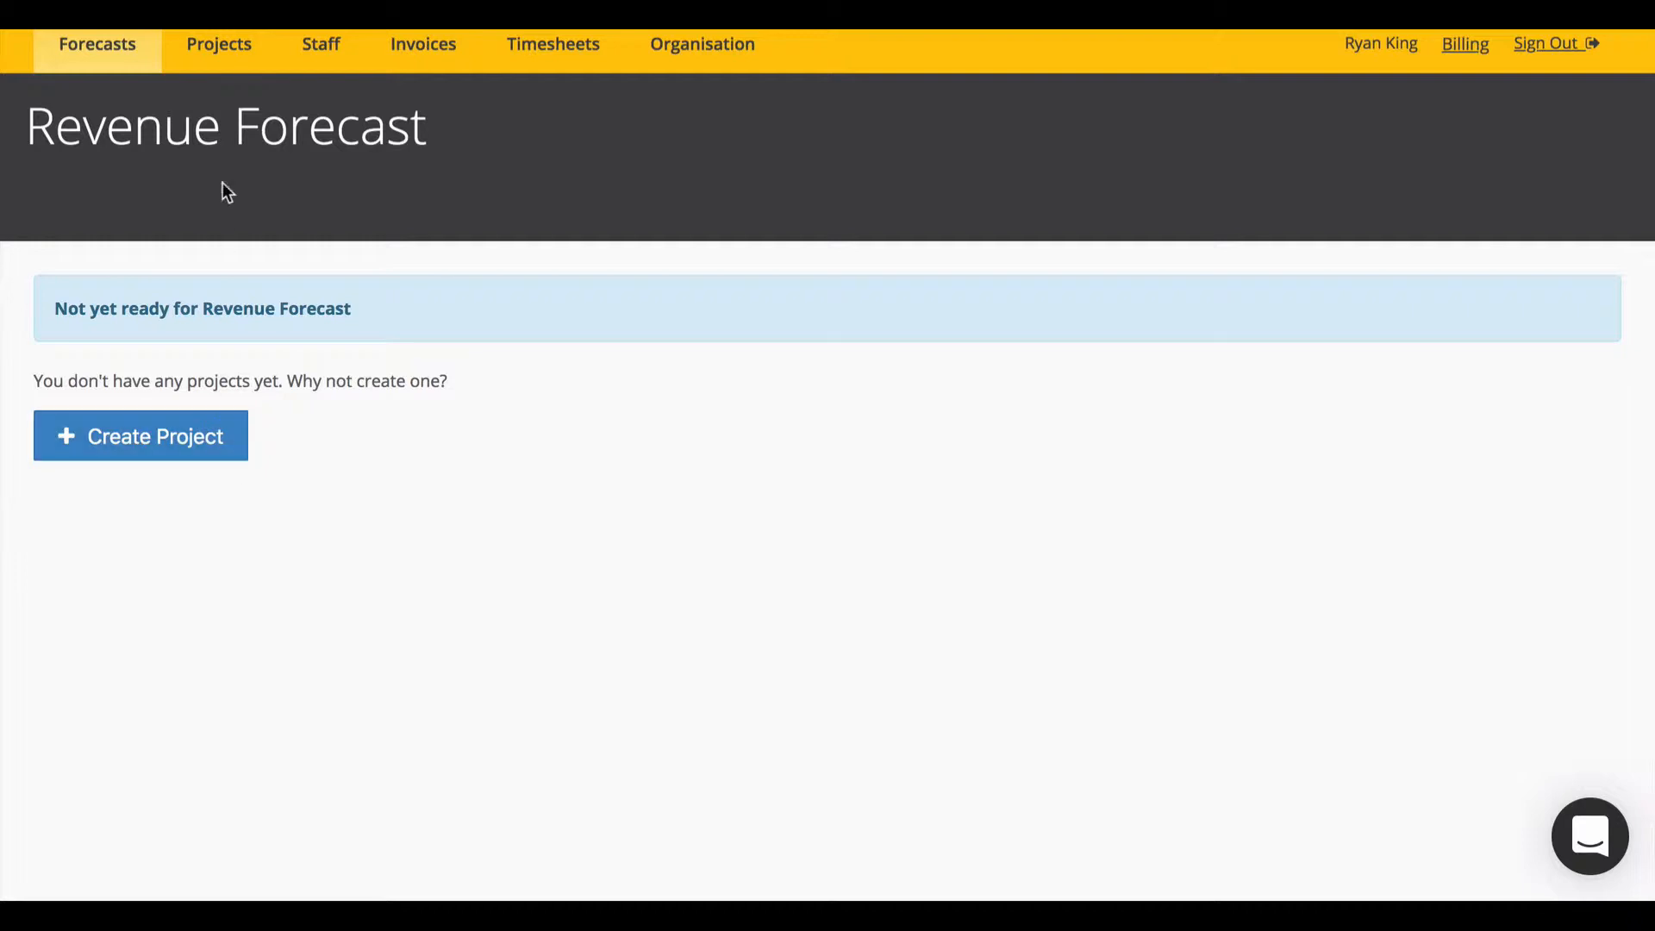
Step: Go to the Project List and start a blank New project form
click(219, 44)
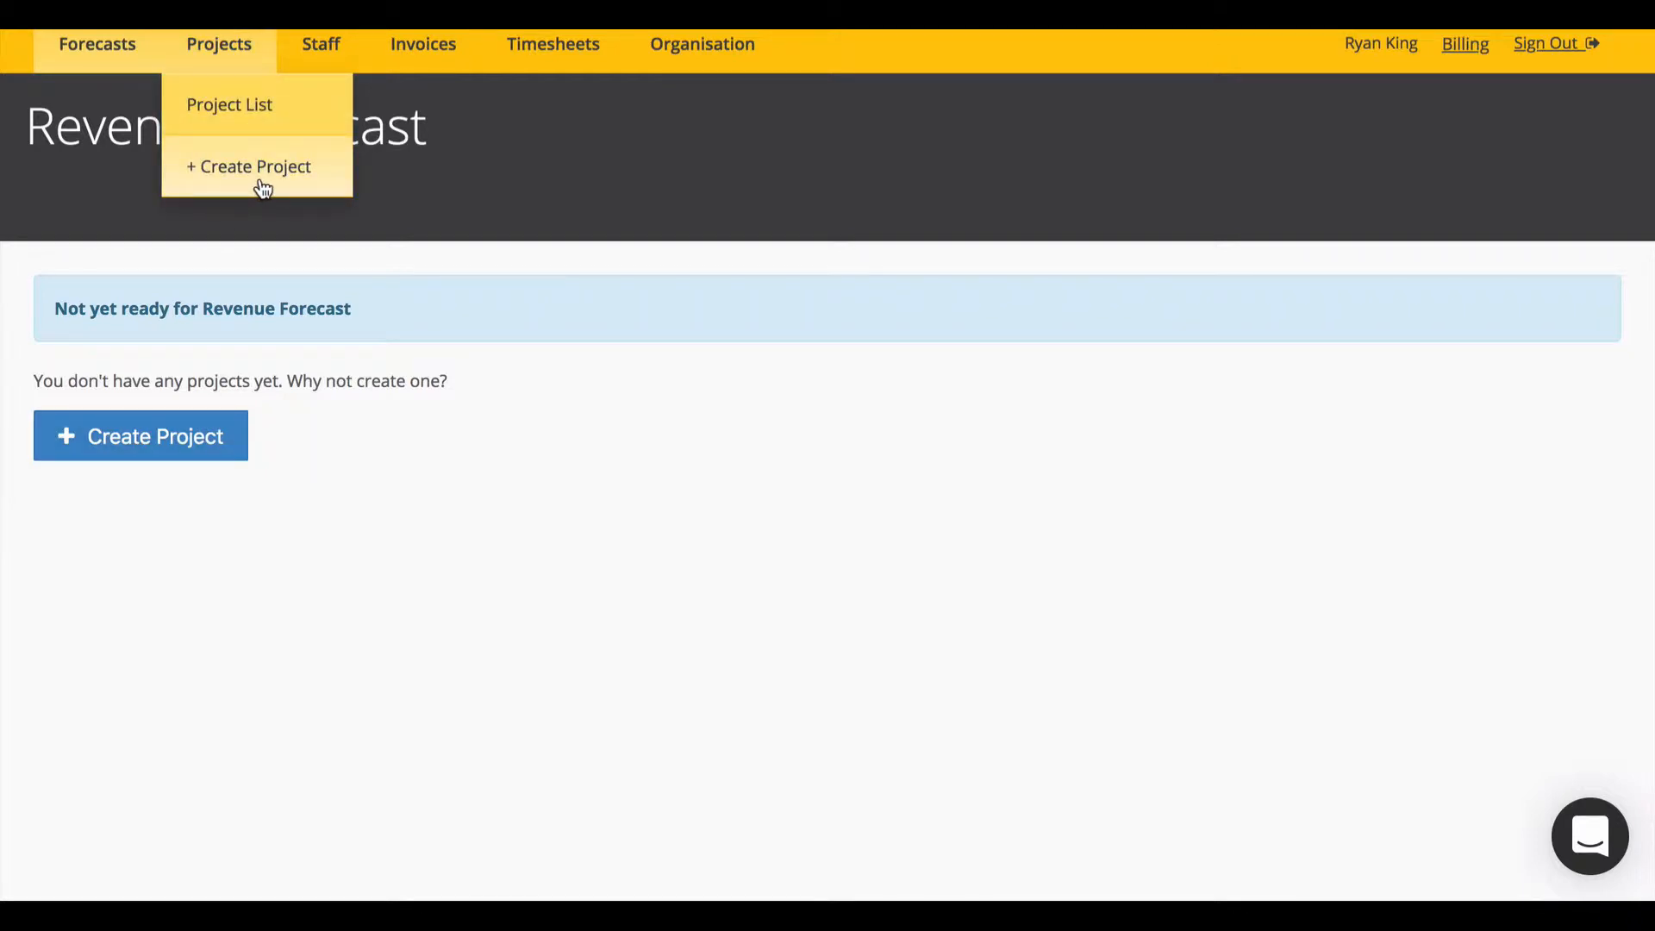
click(242, 109)
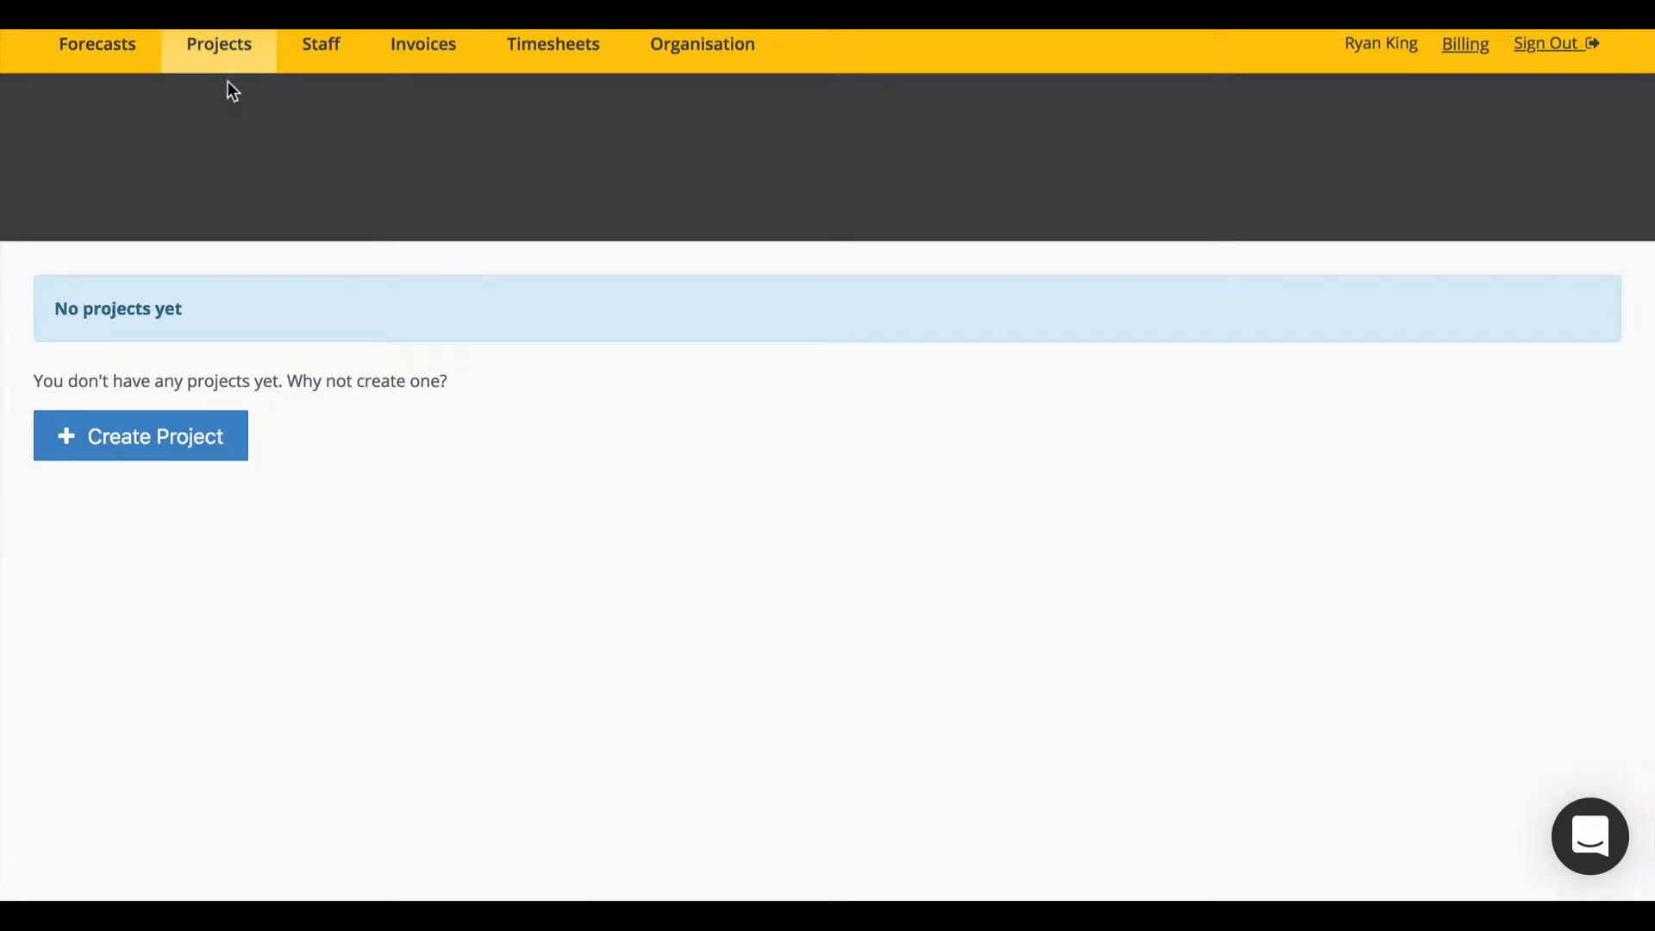
click(228, 64)
click(219, 417)
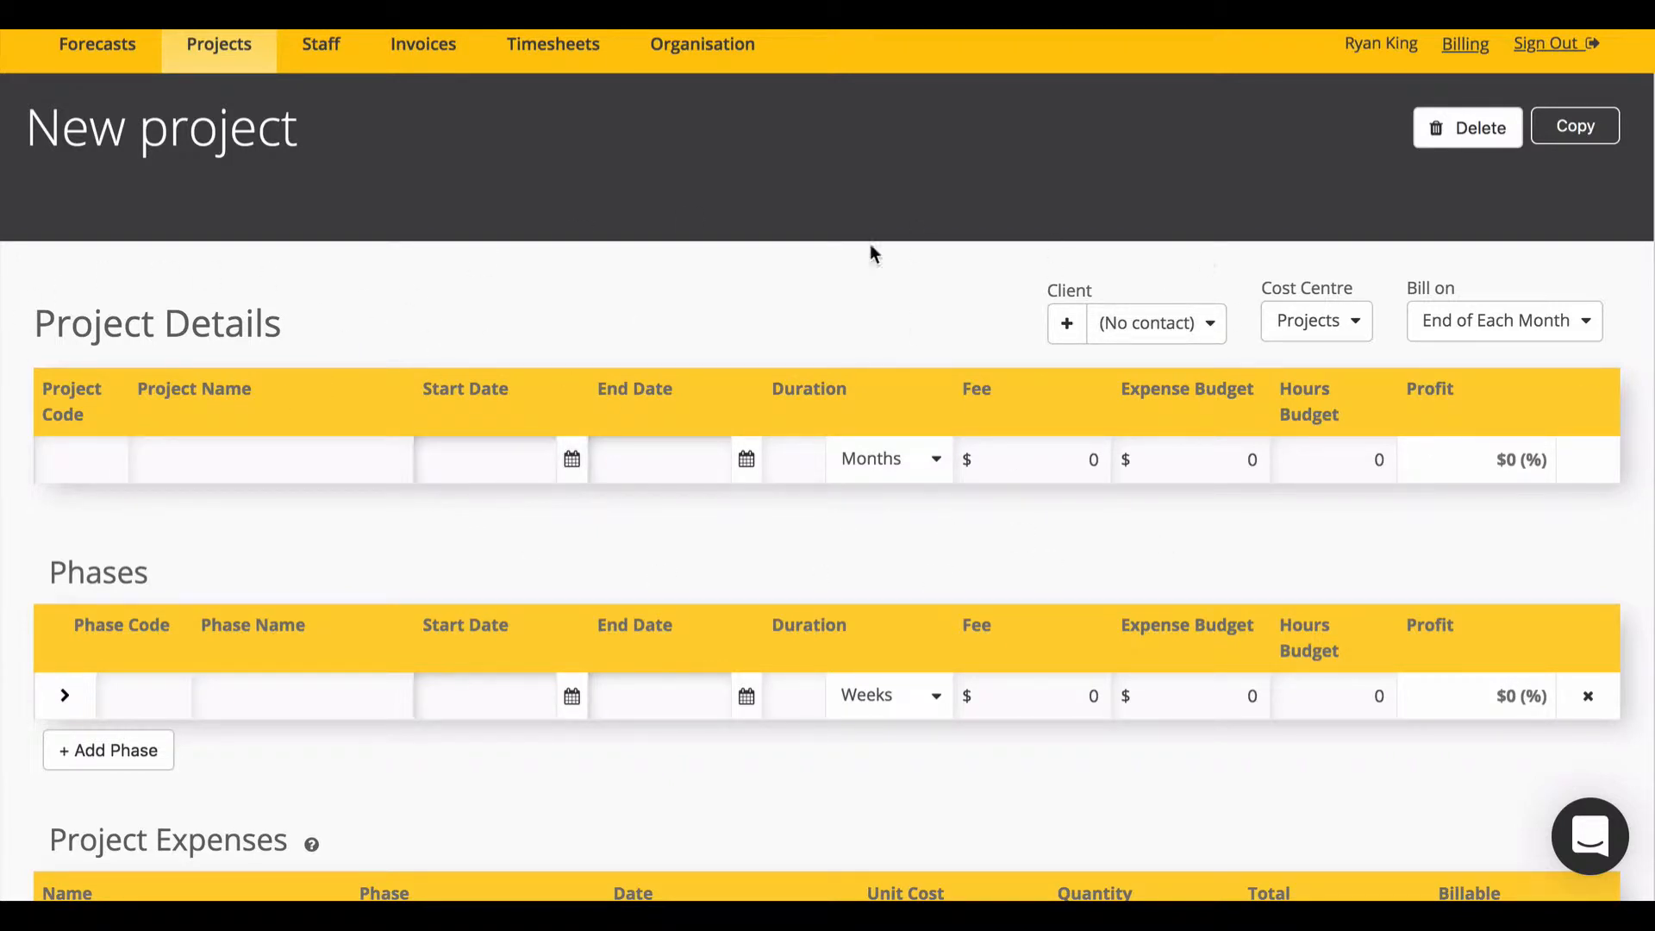
Step: Name the project 'Sydney Opera House' with a first phase 'Concept Design'
click(283, 446)
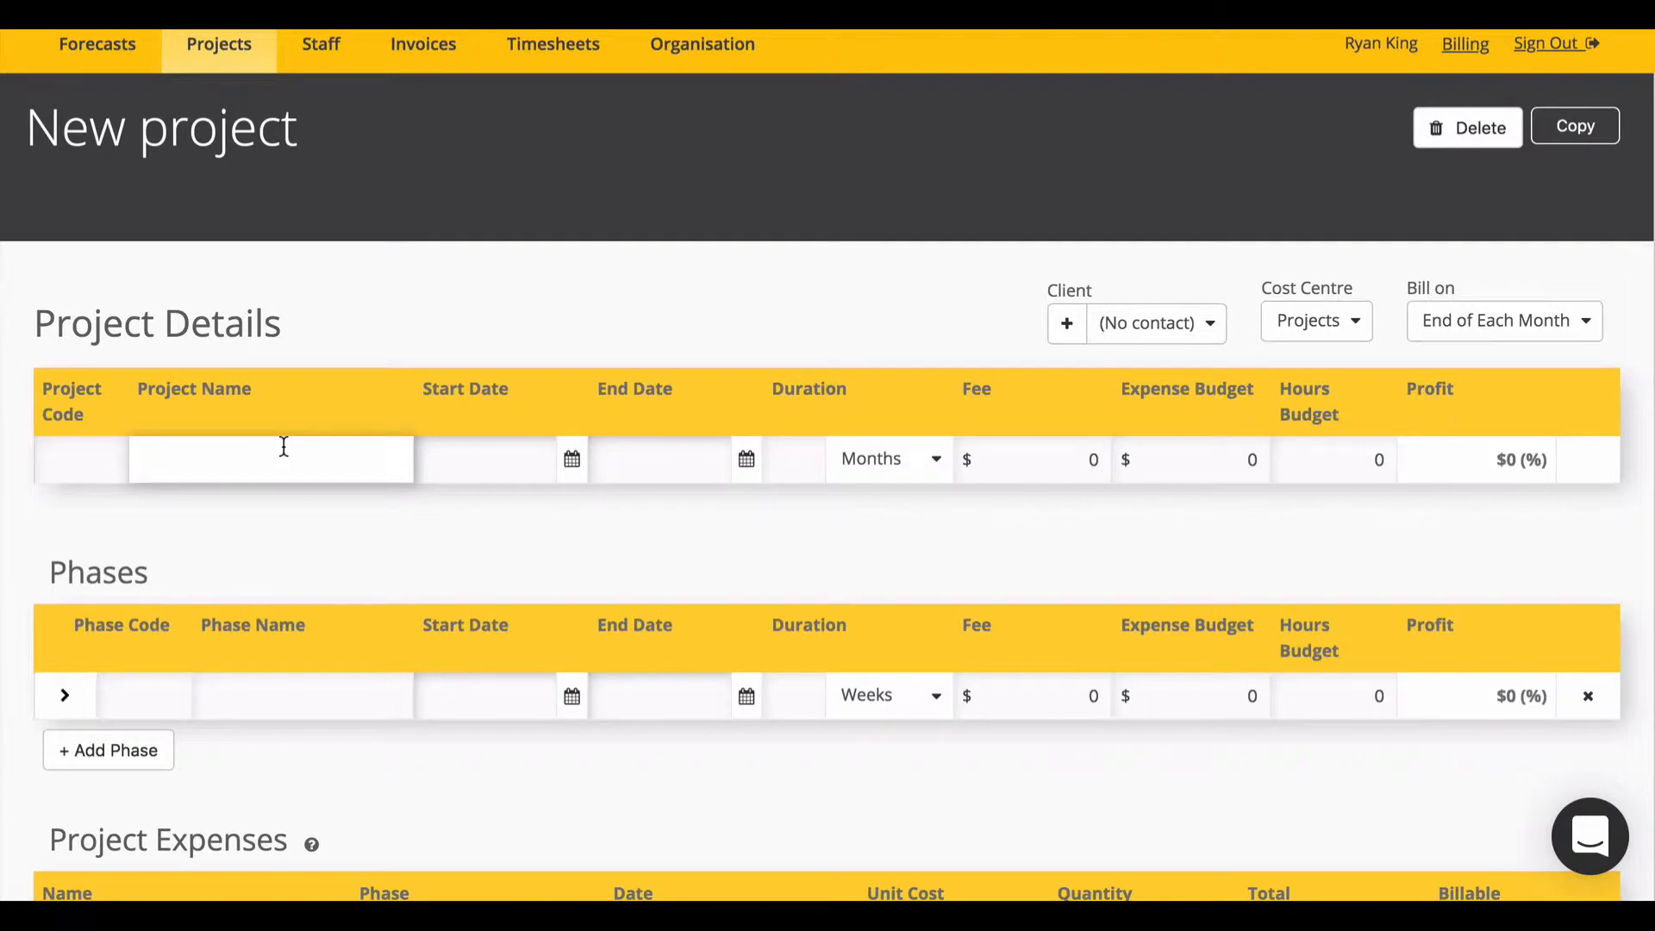
text(Sydney)
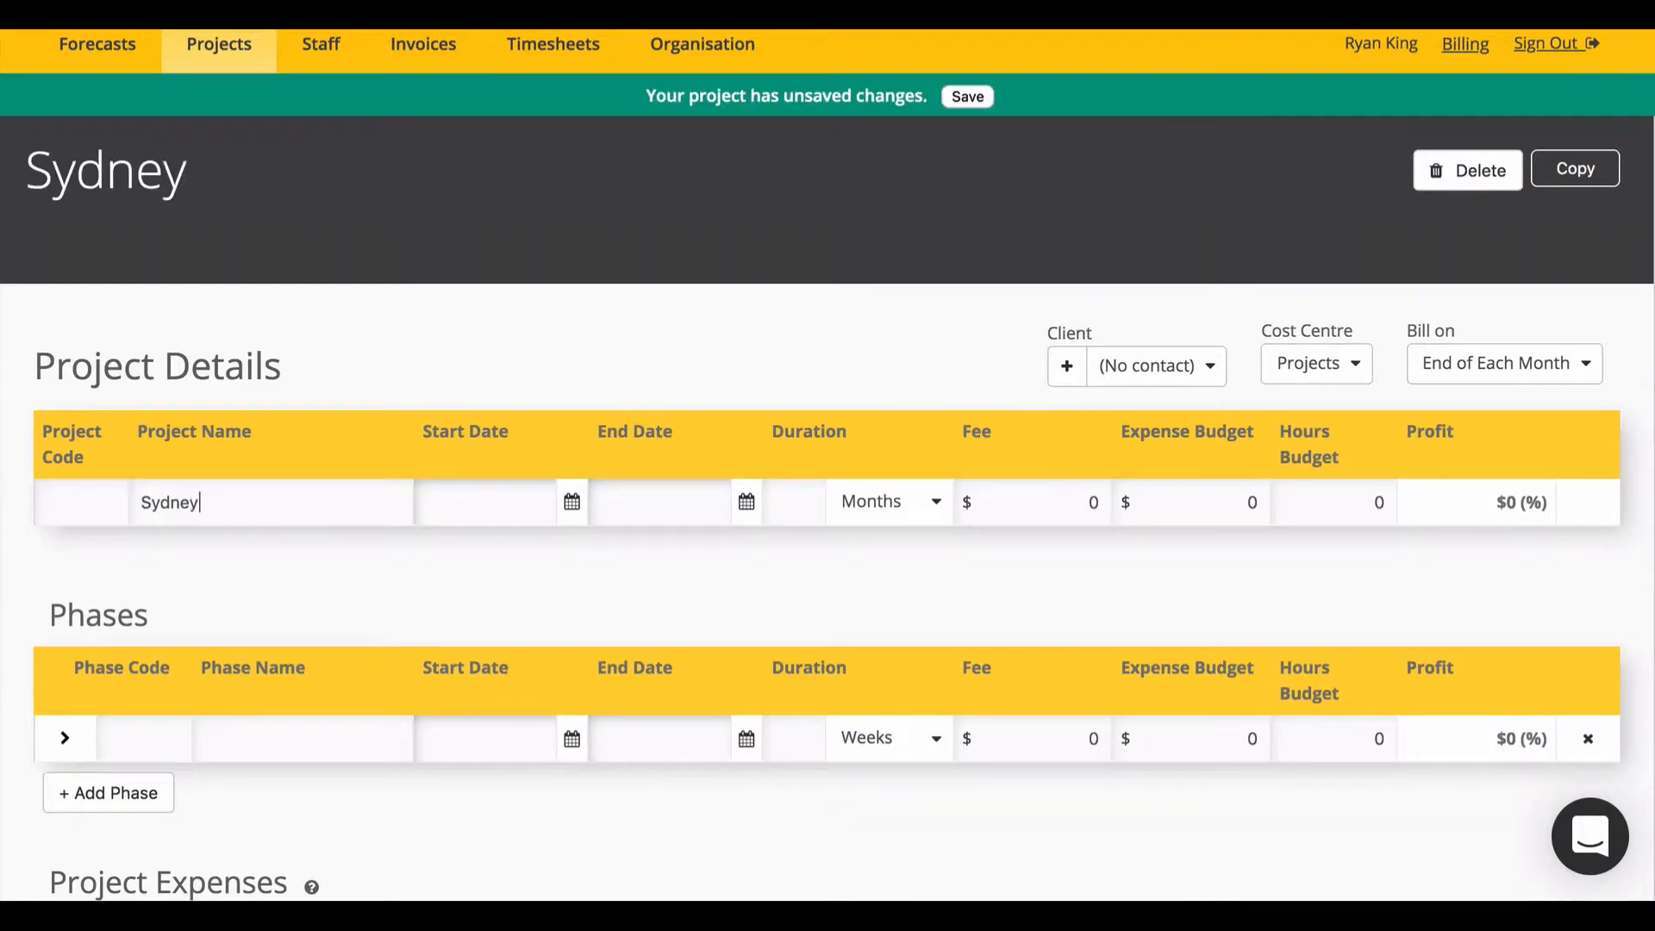
text( Opera House)
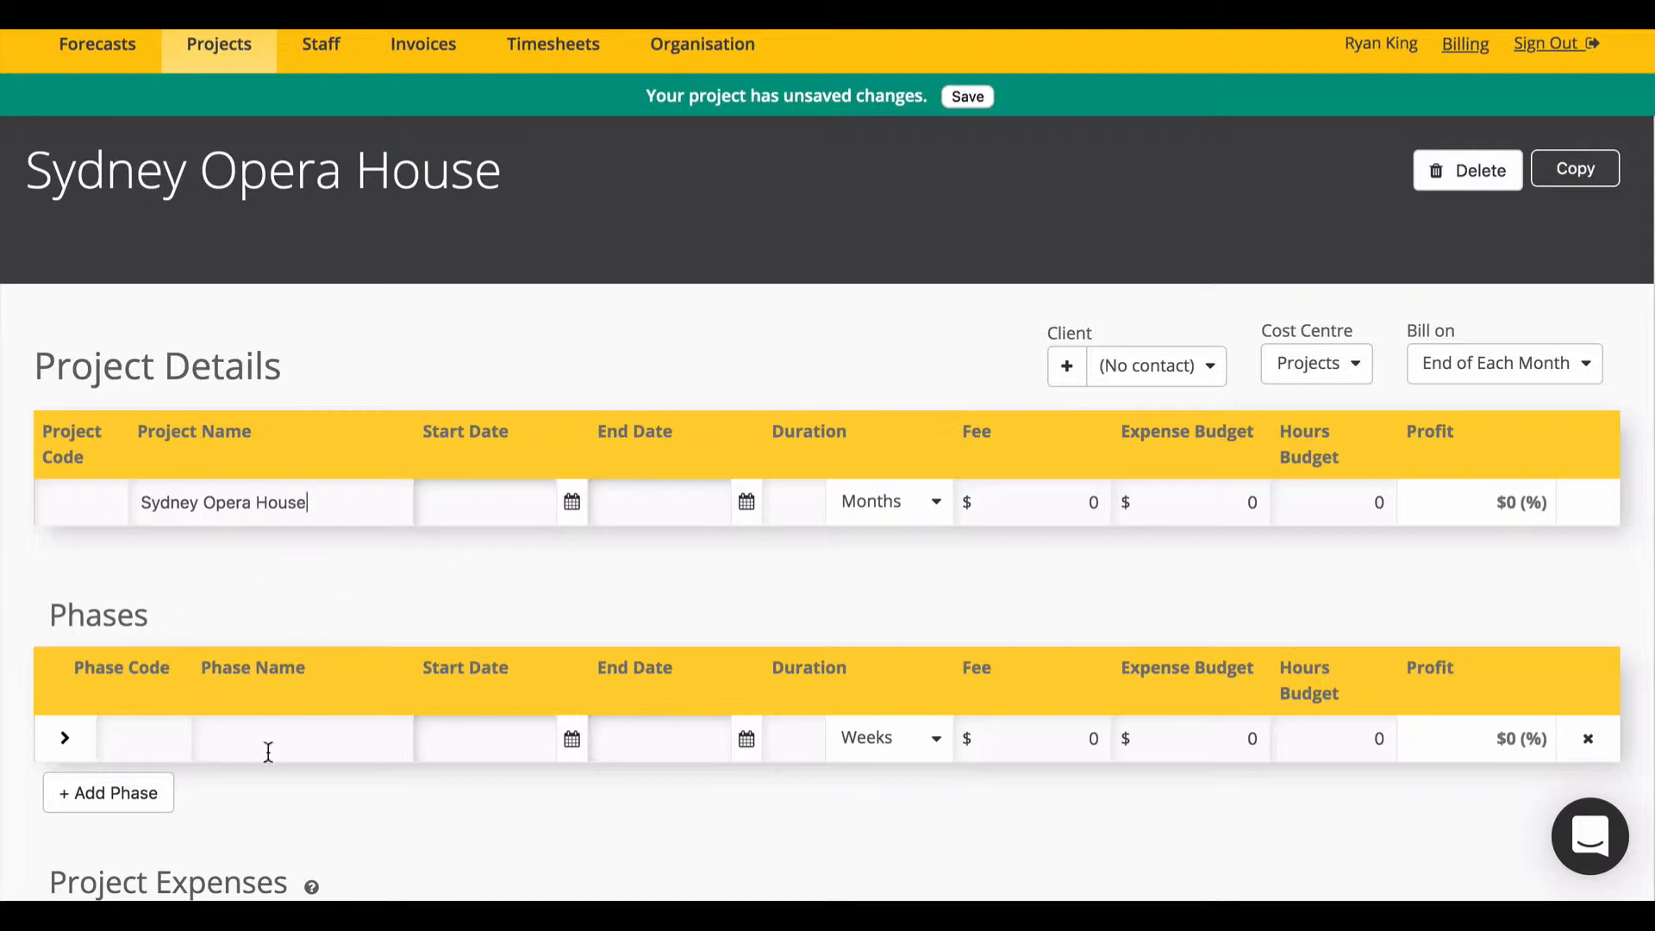
click(383, 738)
scroll(384, 736, down, 3)
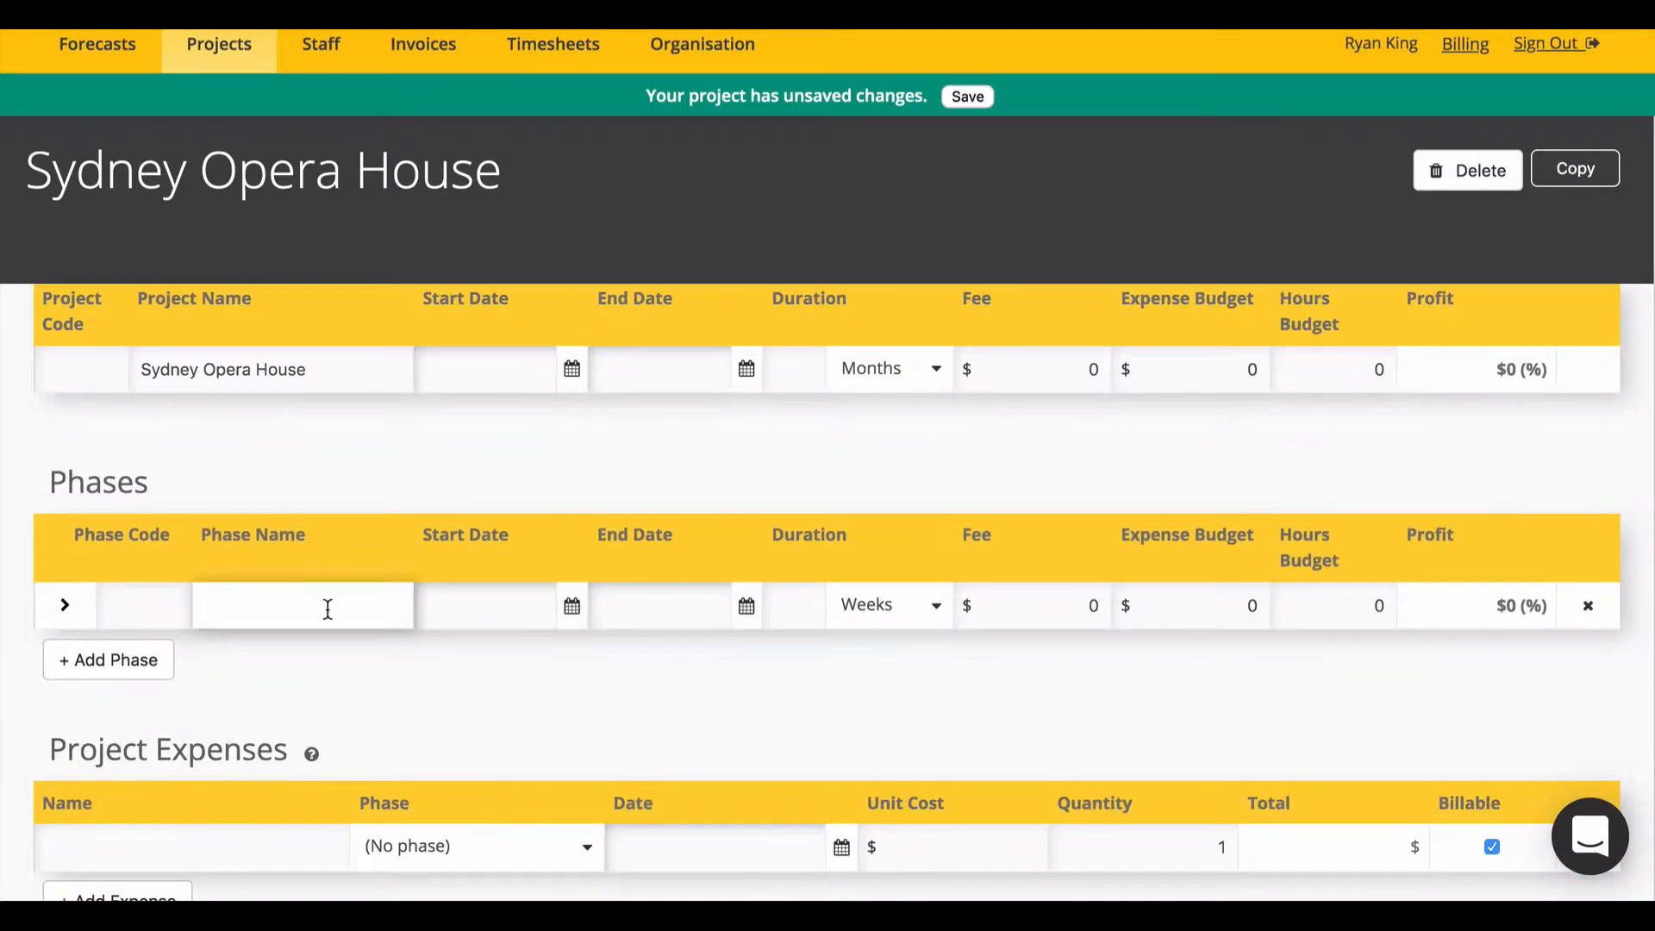
text(Concept Design)
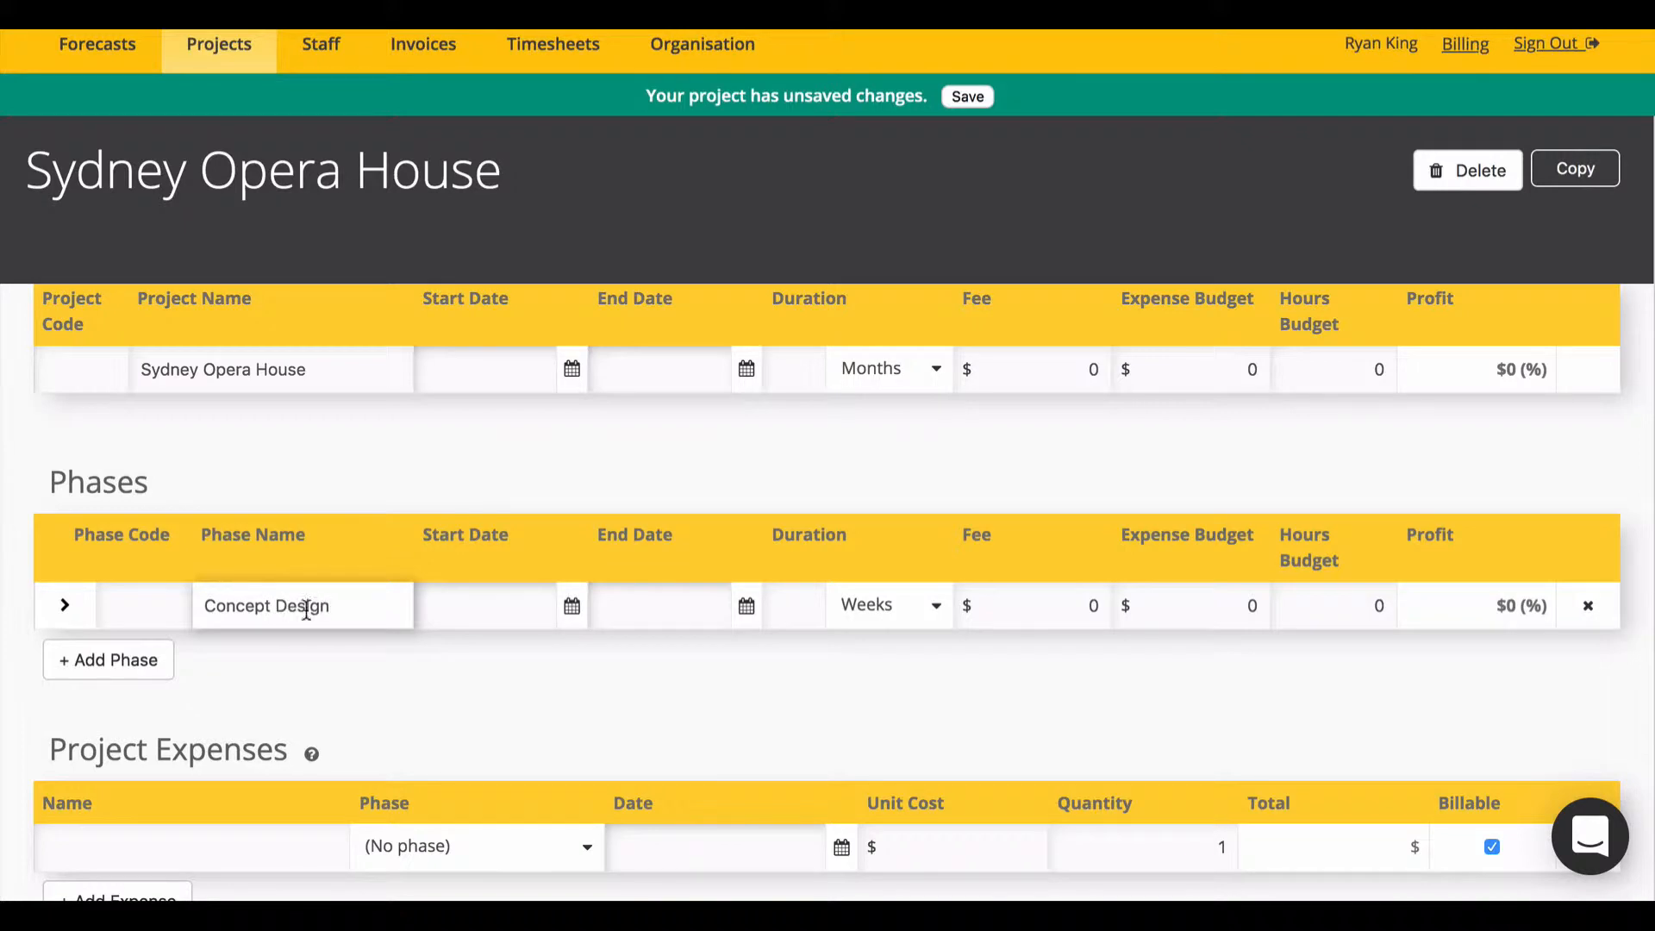
Step: Add phases 'Design Developemnt', 'Documentation' and 'Contract Admin', then save the project
click(137, 666)
click(130, 715)
click(123, 750)
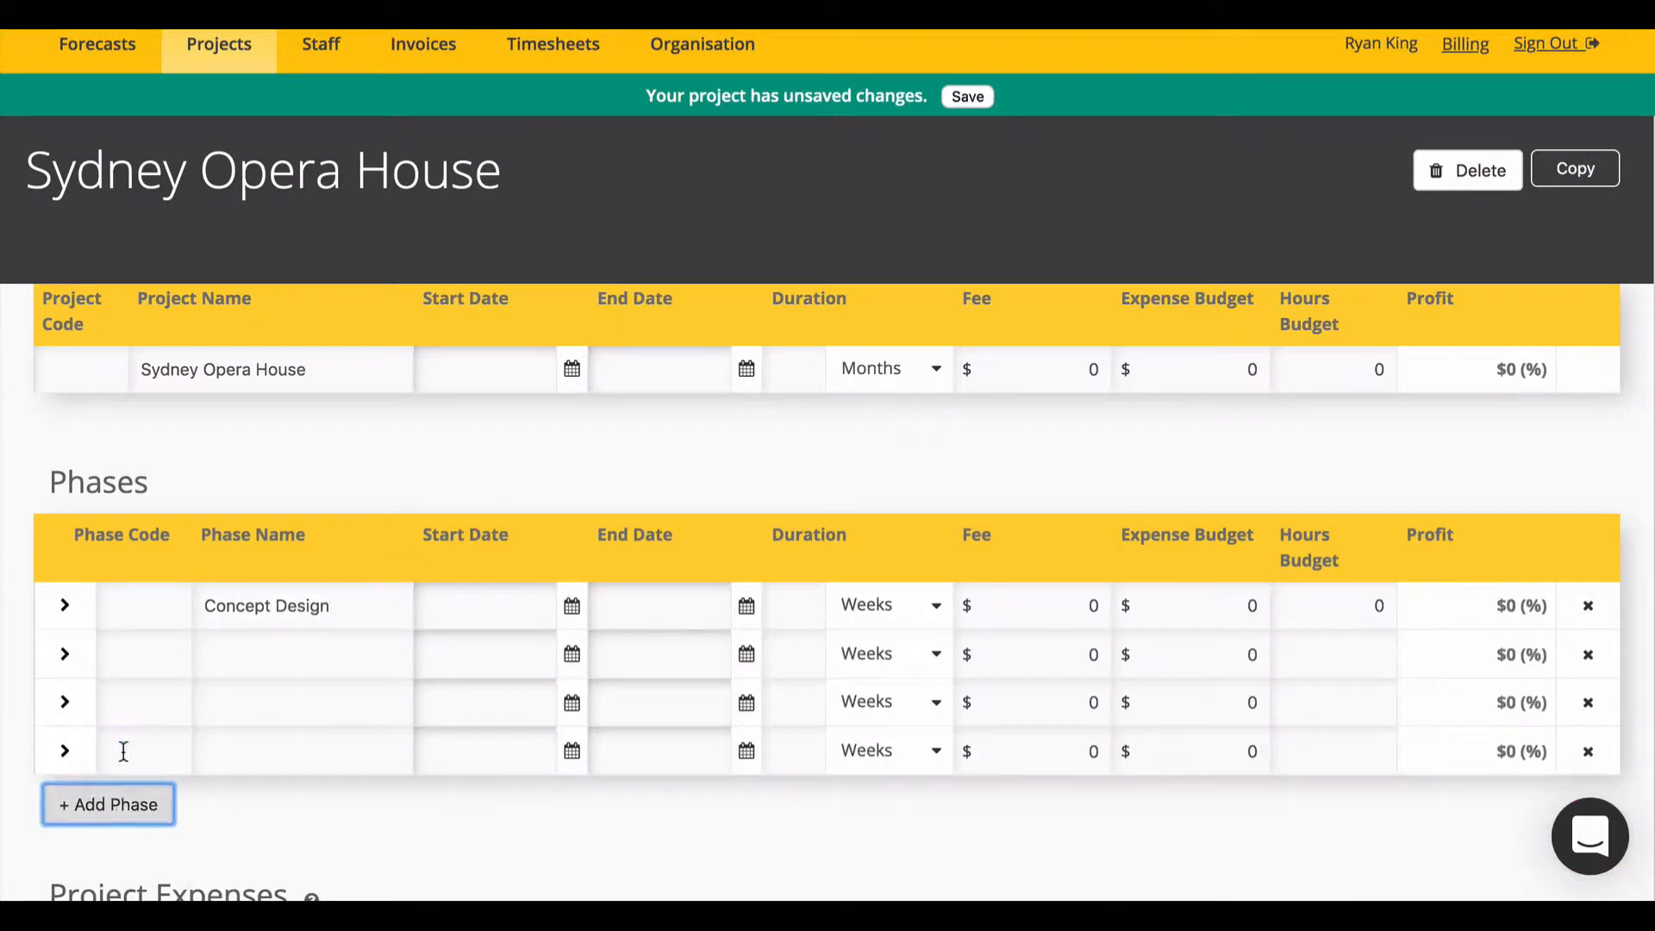
click(233, 664)
text(Design Developemnt)
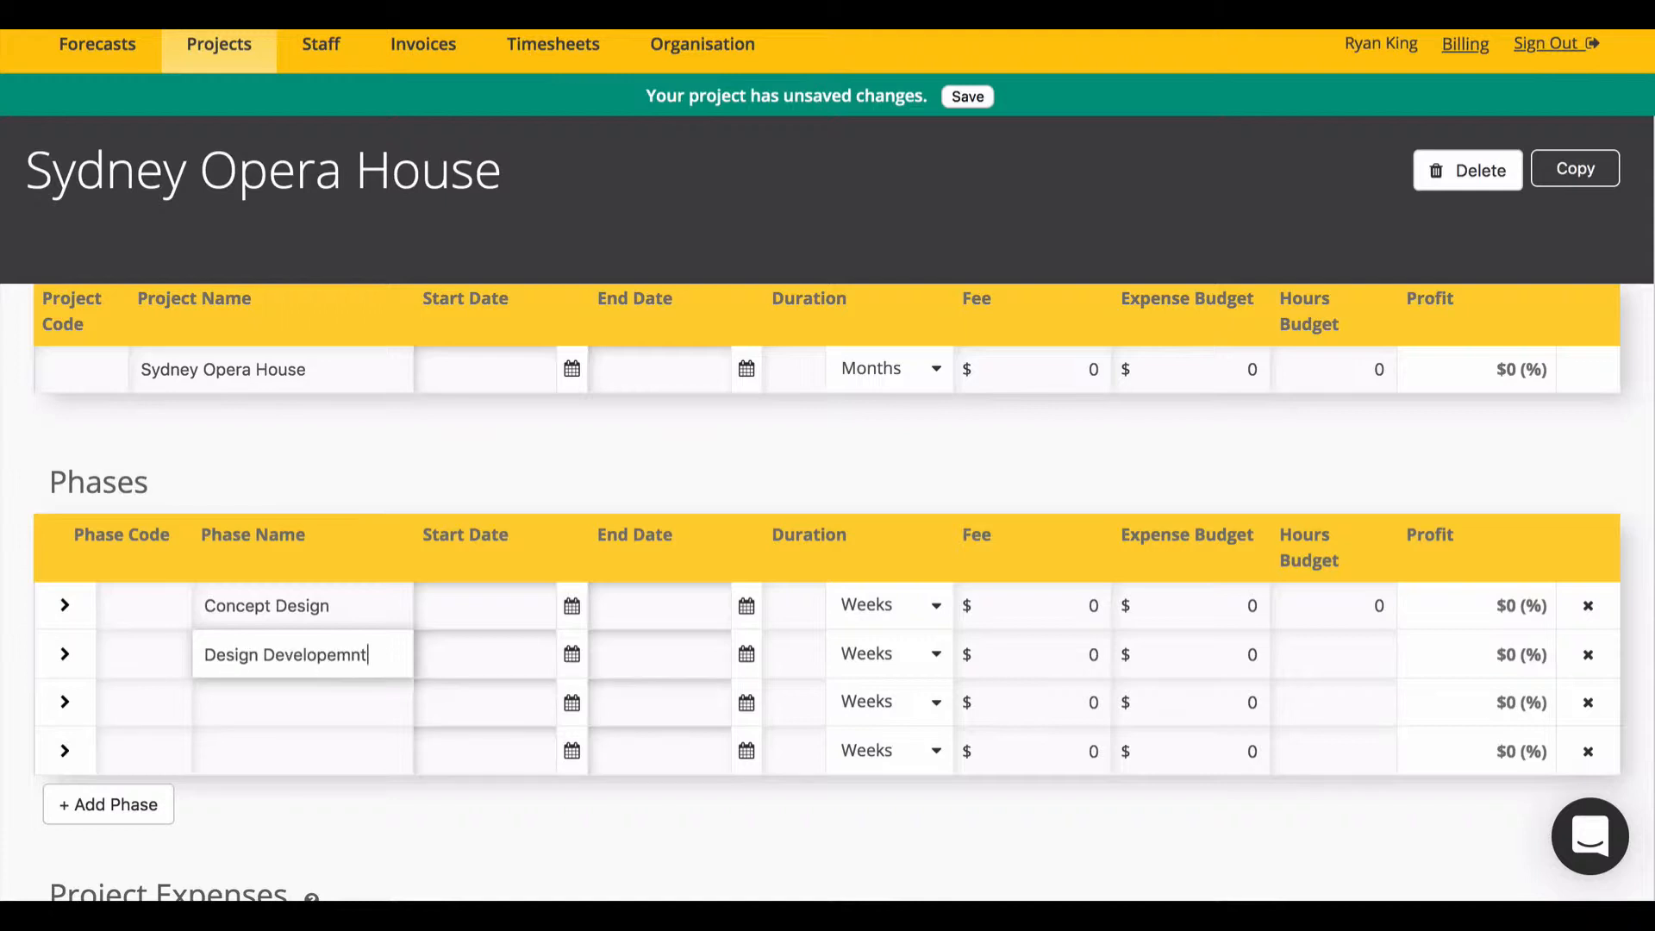
click(205, 700)
text(Documentation)
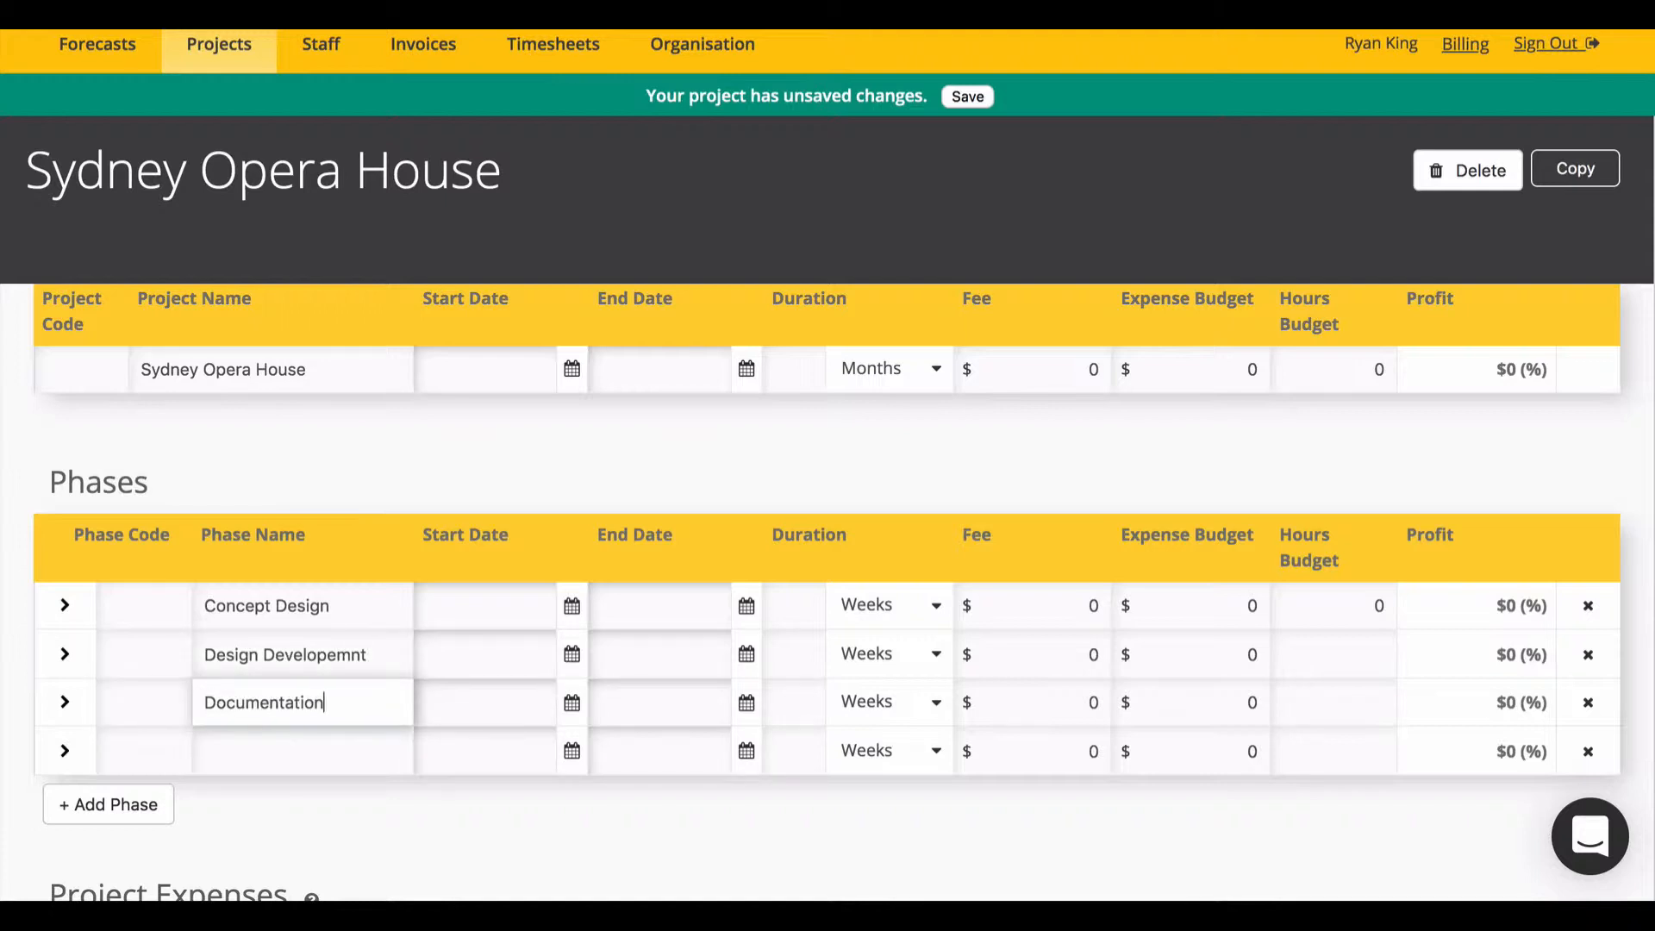
click(181, 752)
text(Contract Admin)
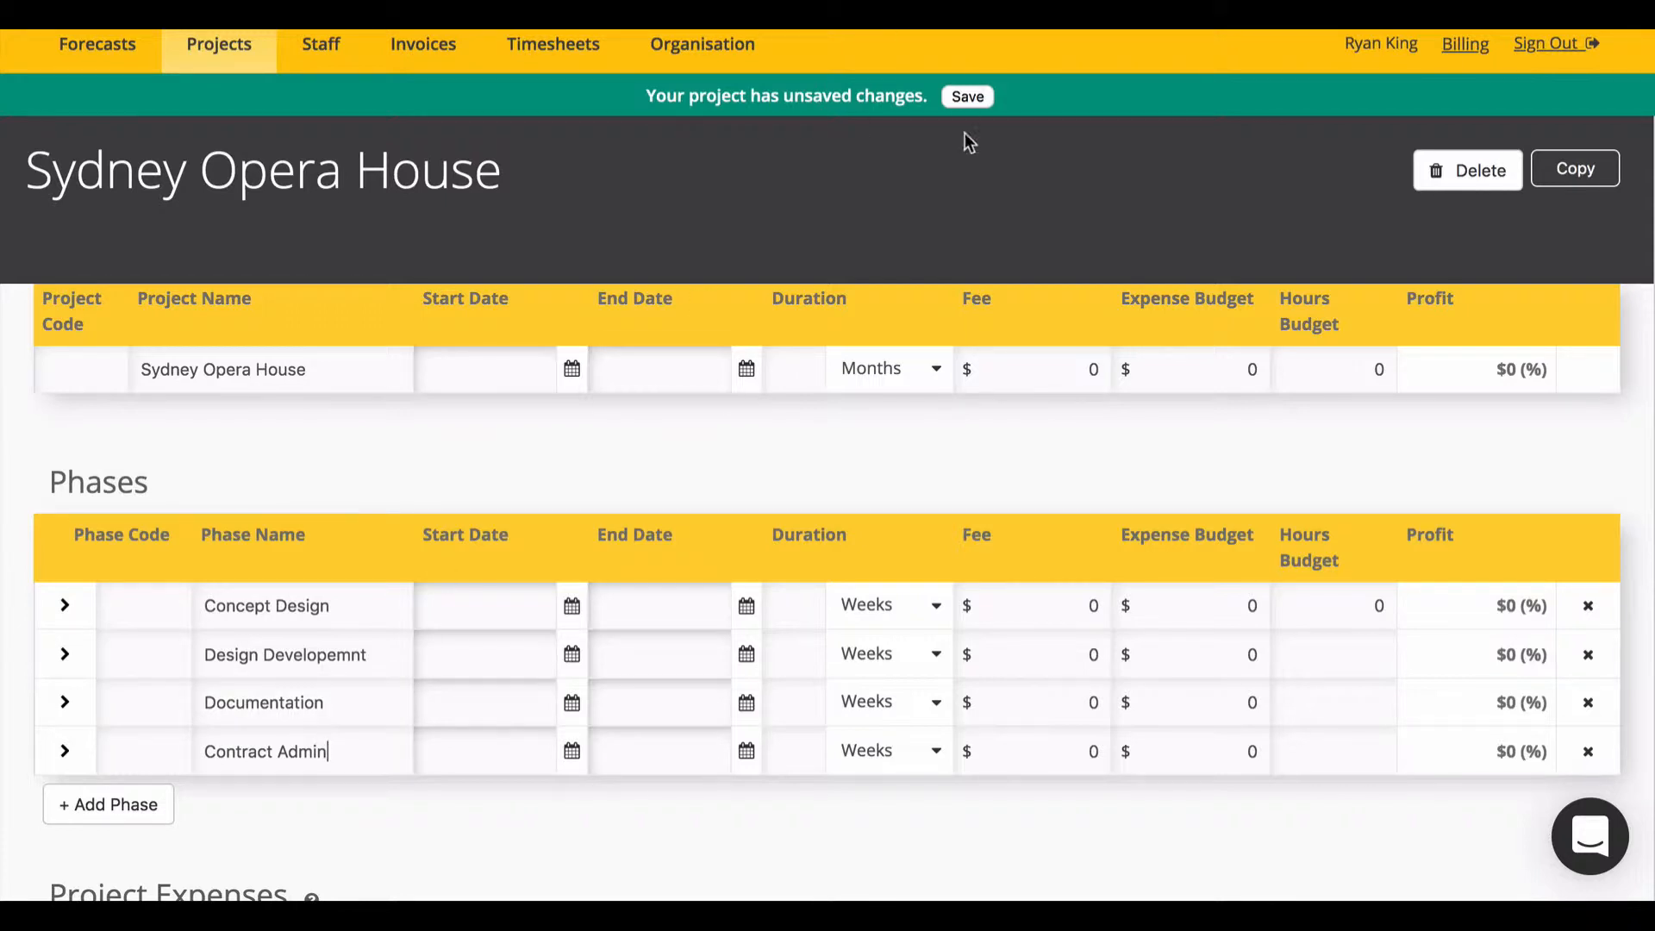
click(966, 97)
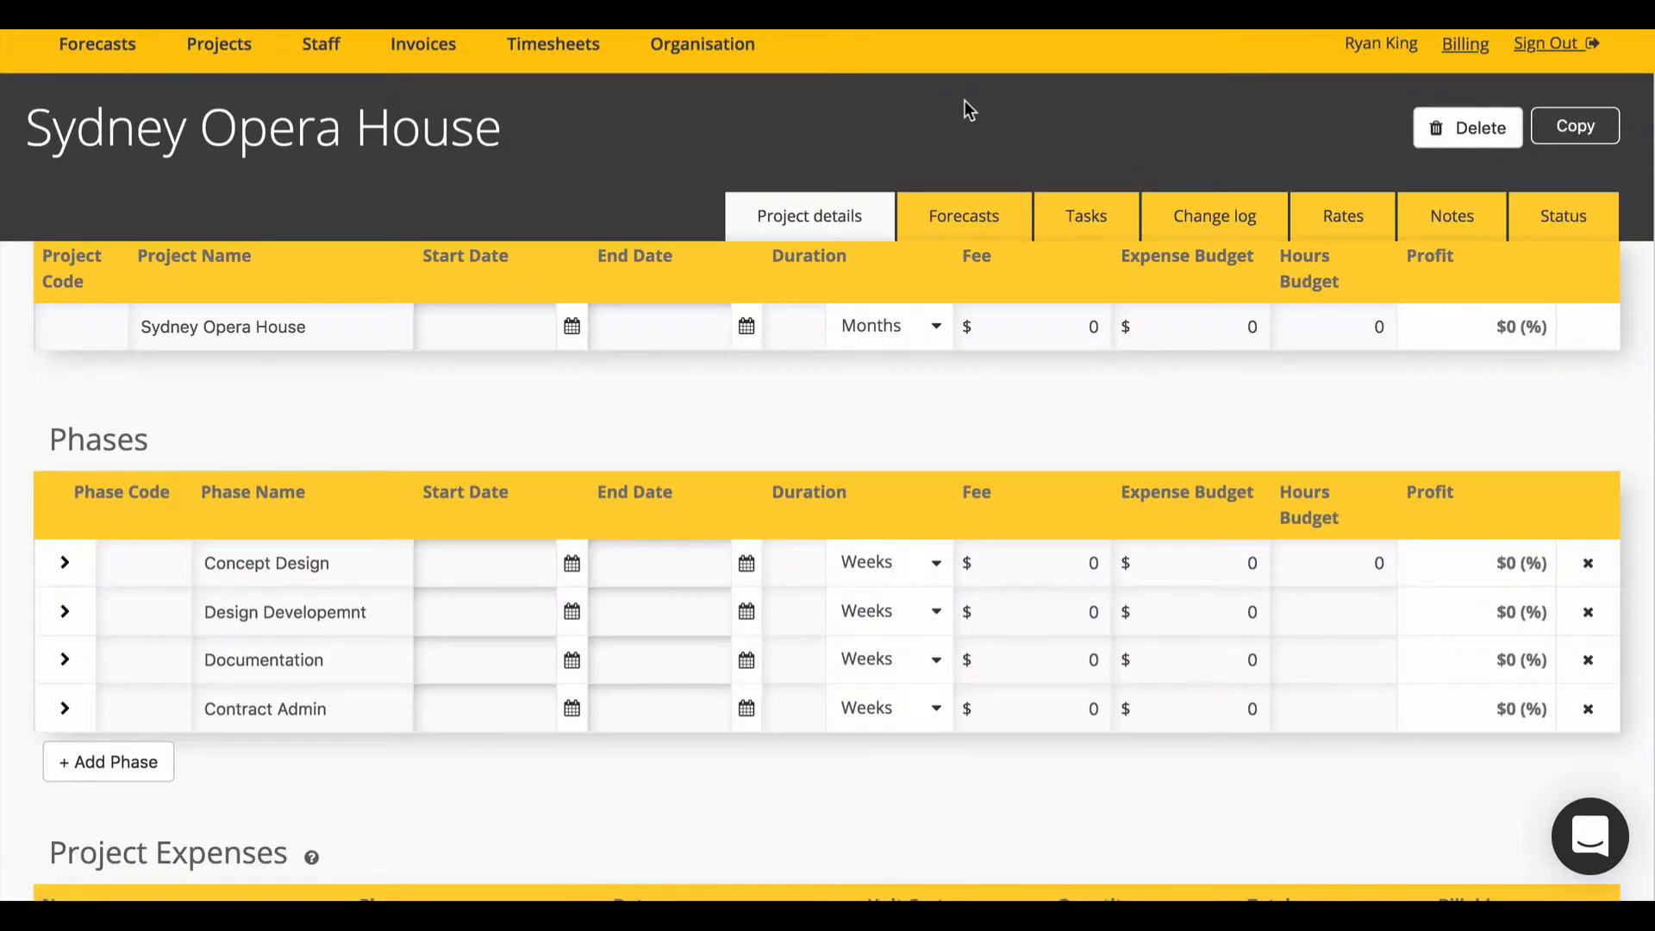
Step: Add a My Timesheets entry row for Sydney Opera House, Concept Design phase
mouse_move(554, 48)
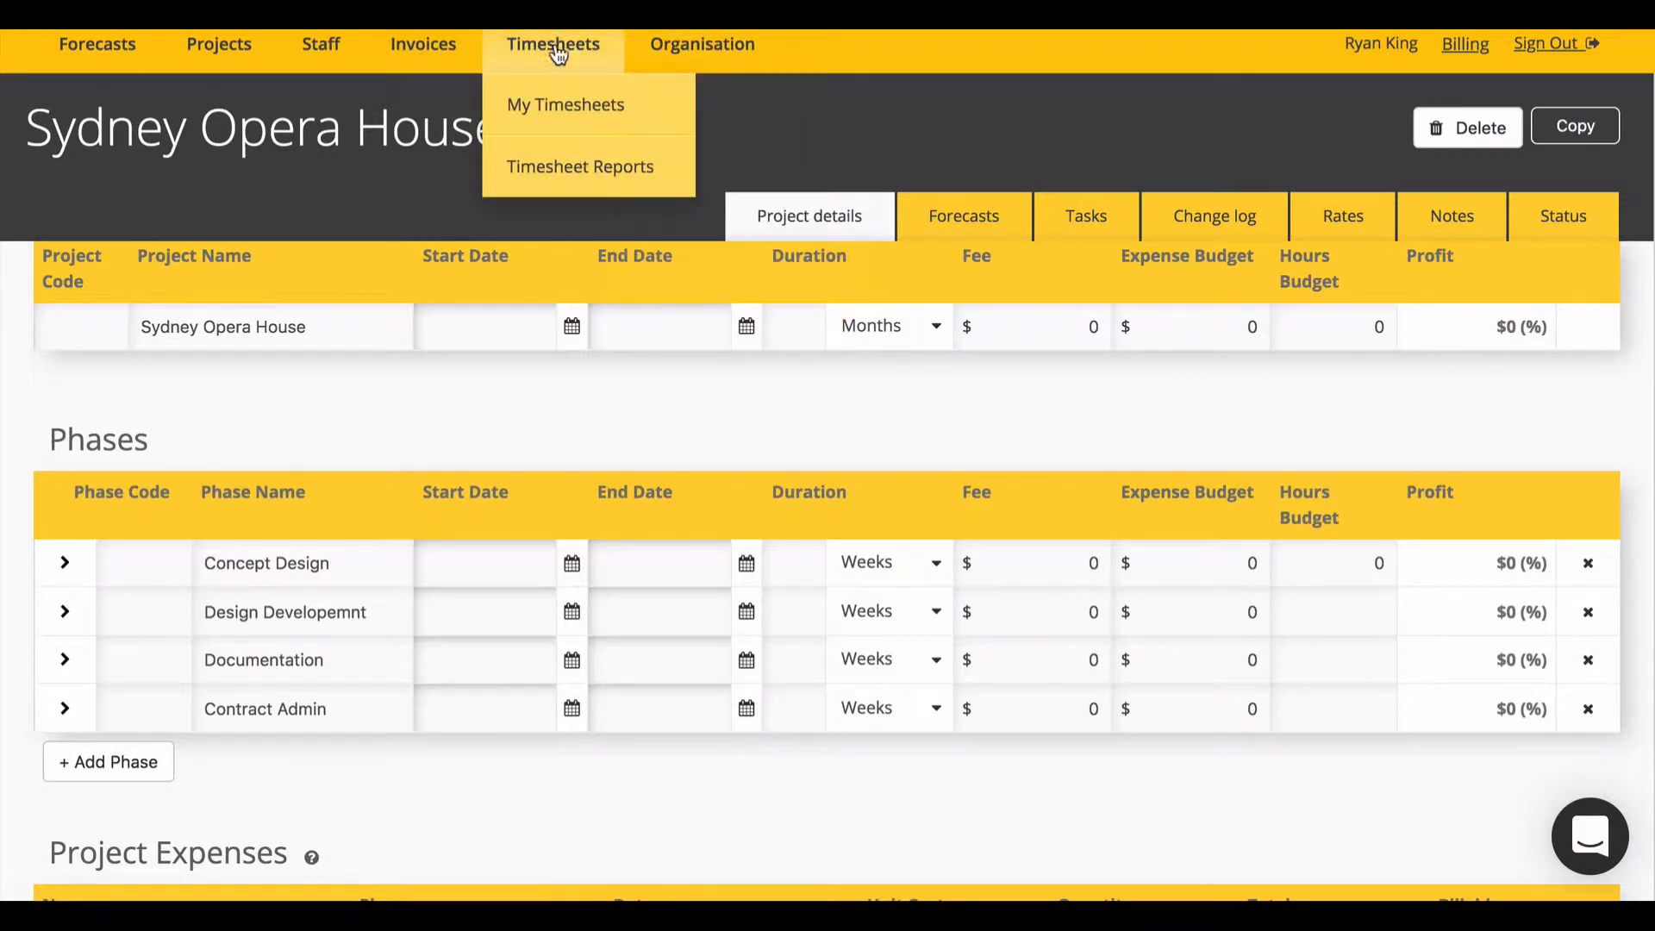
click(581, 113)
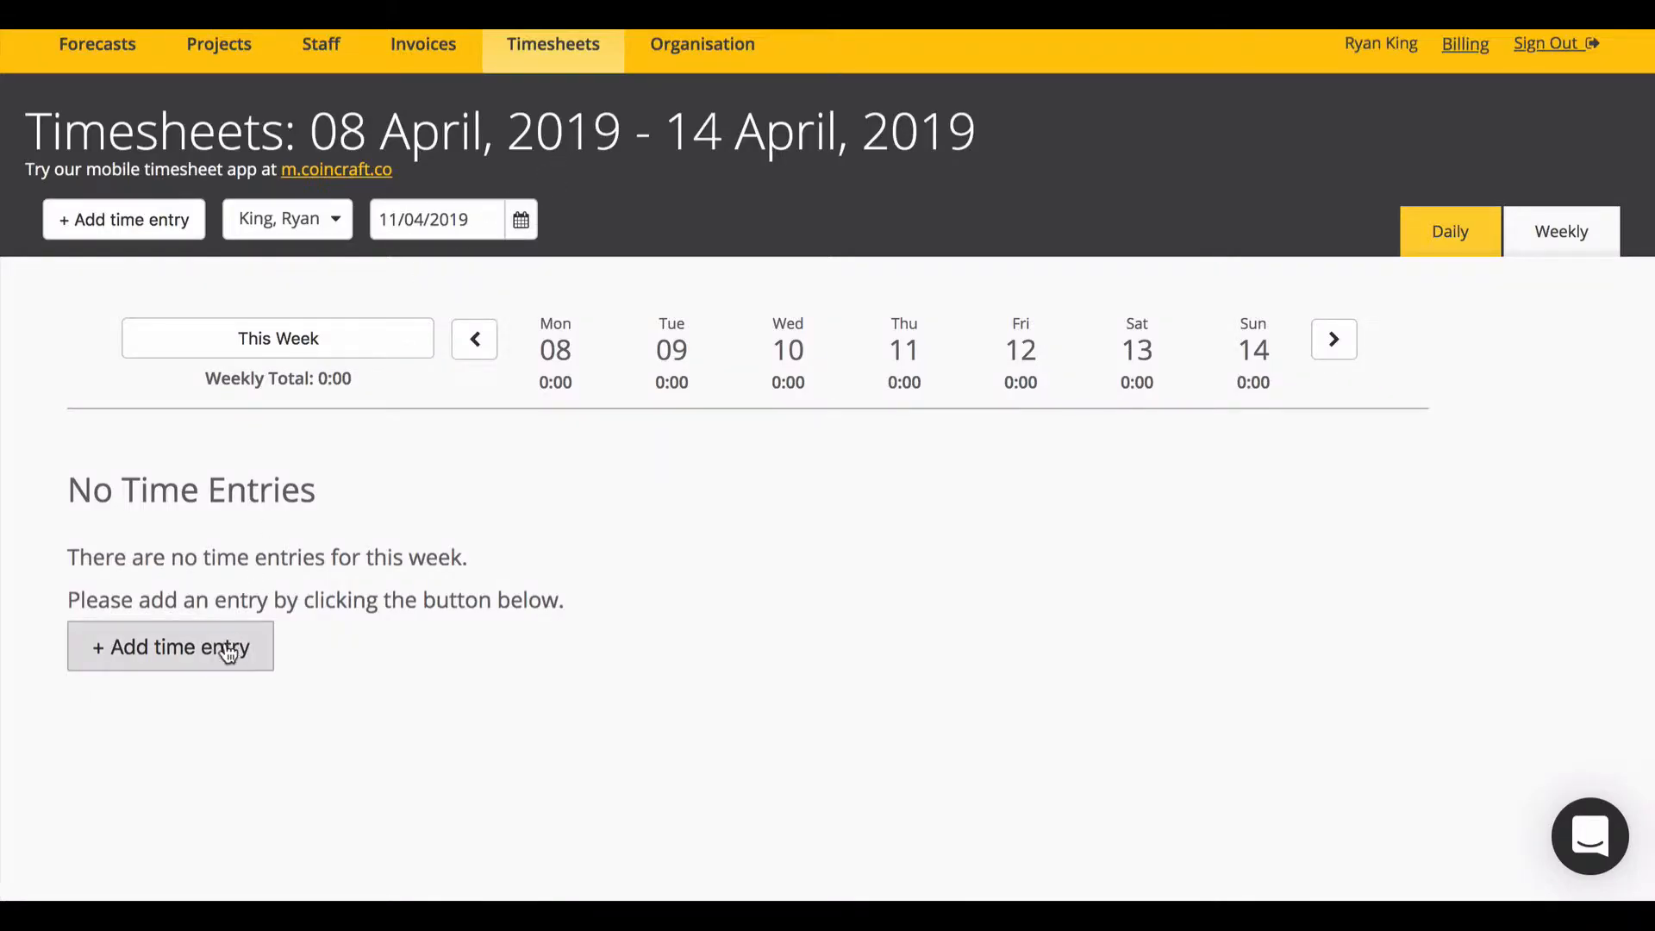
click(233, 648)
click(782, 172)
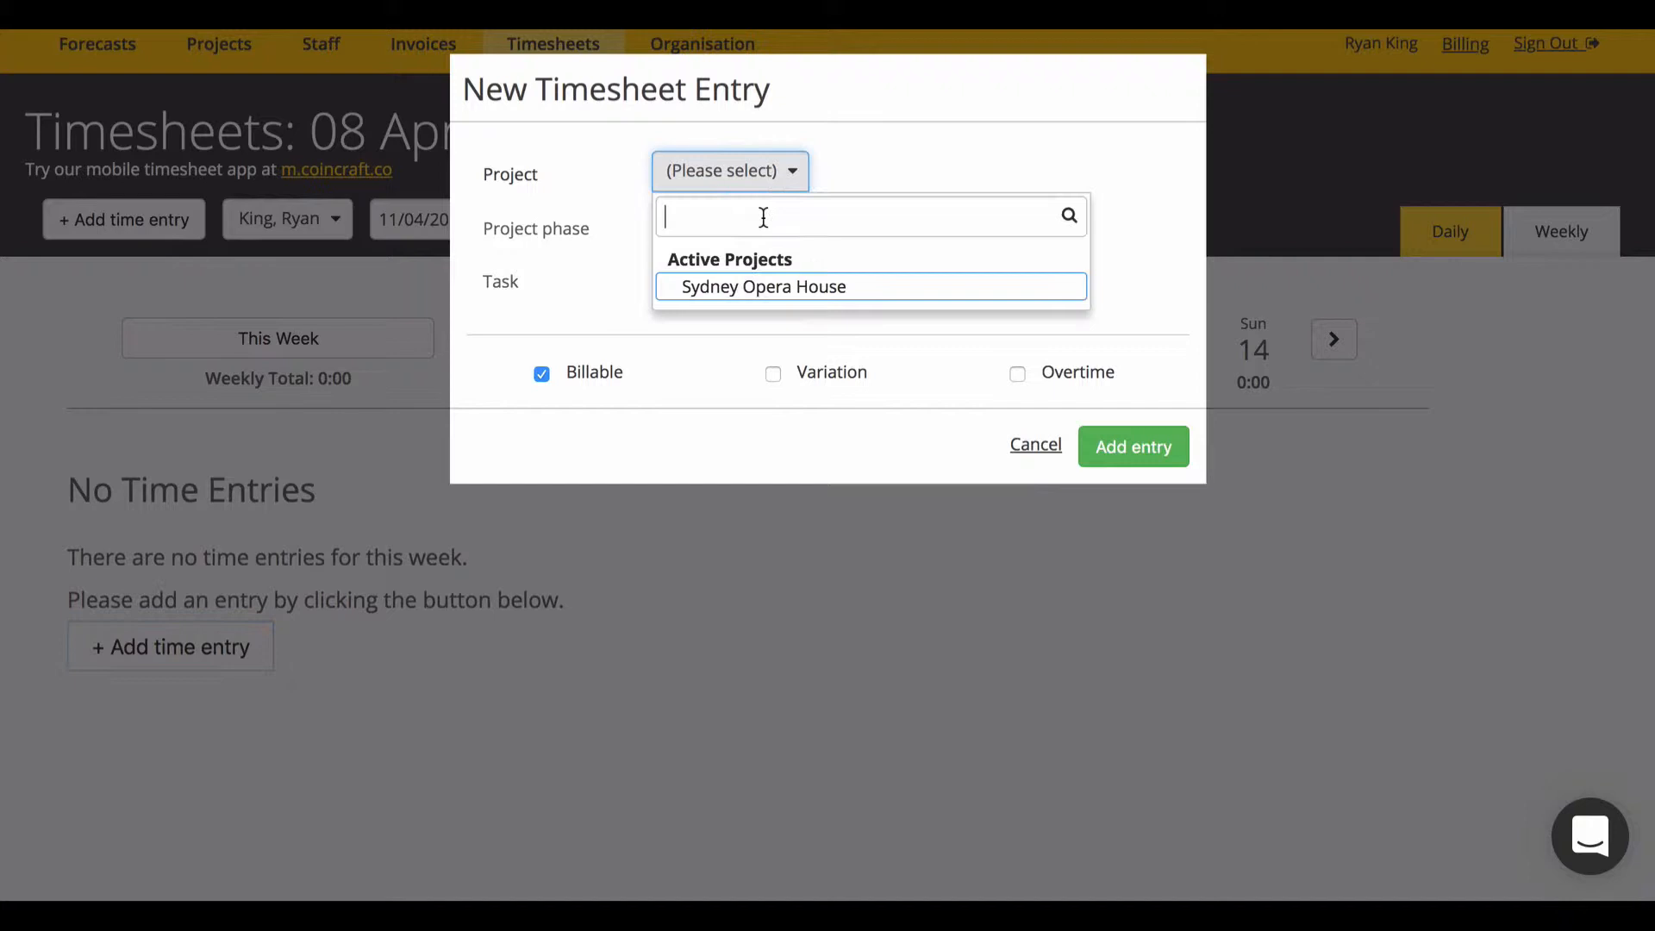
click(767, 287)
click(679, 226)
click(747, 333)
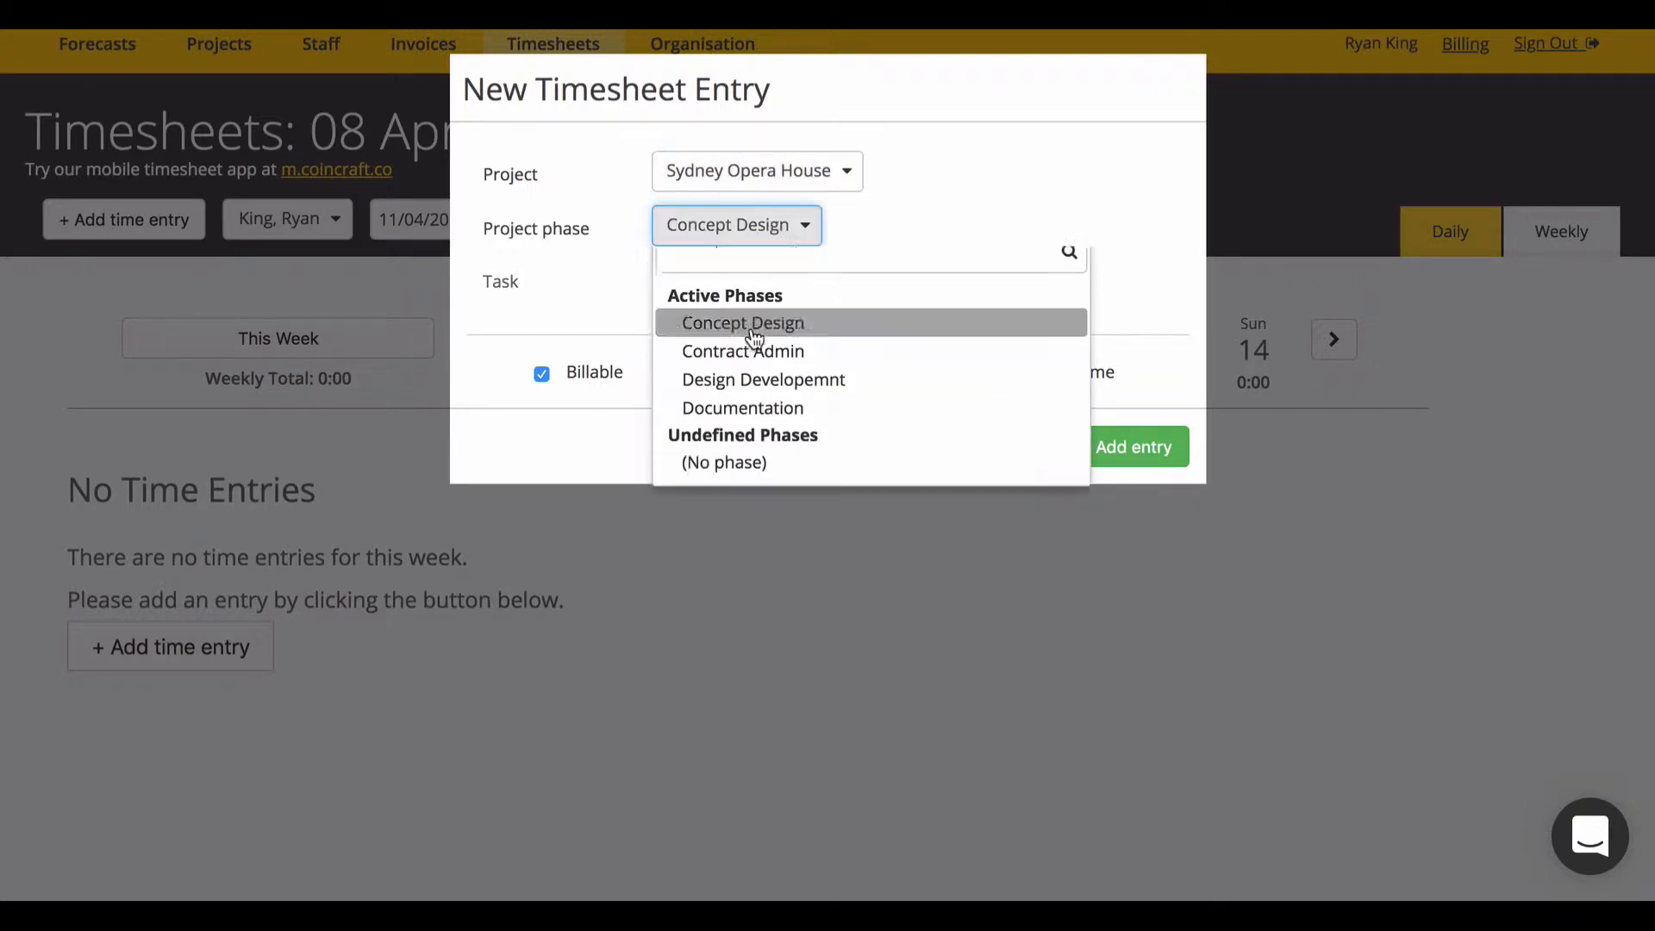
click(1152, 457)
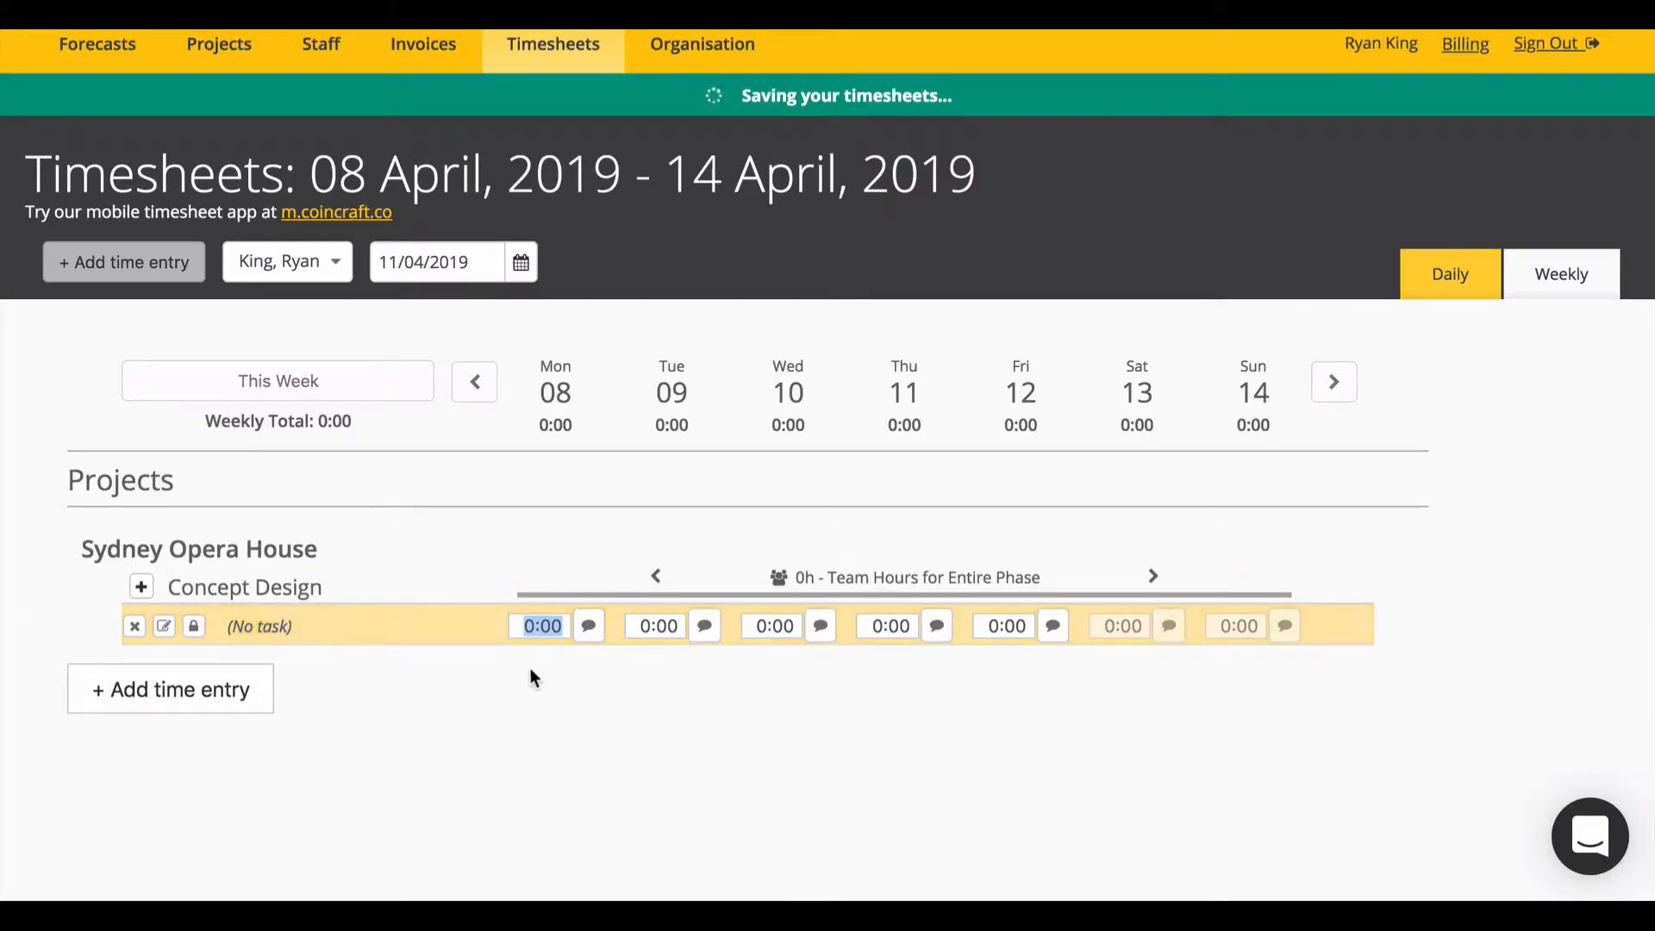
Step: Log 8 hours on Monday with the note 'This is a note' and save it
text(8)
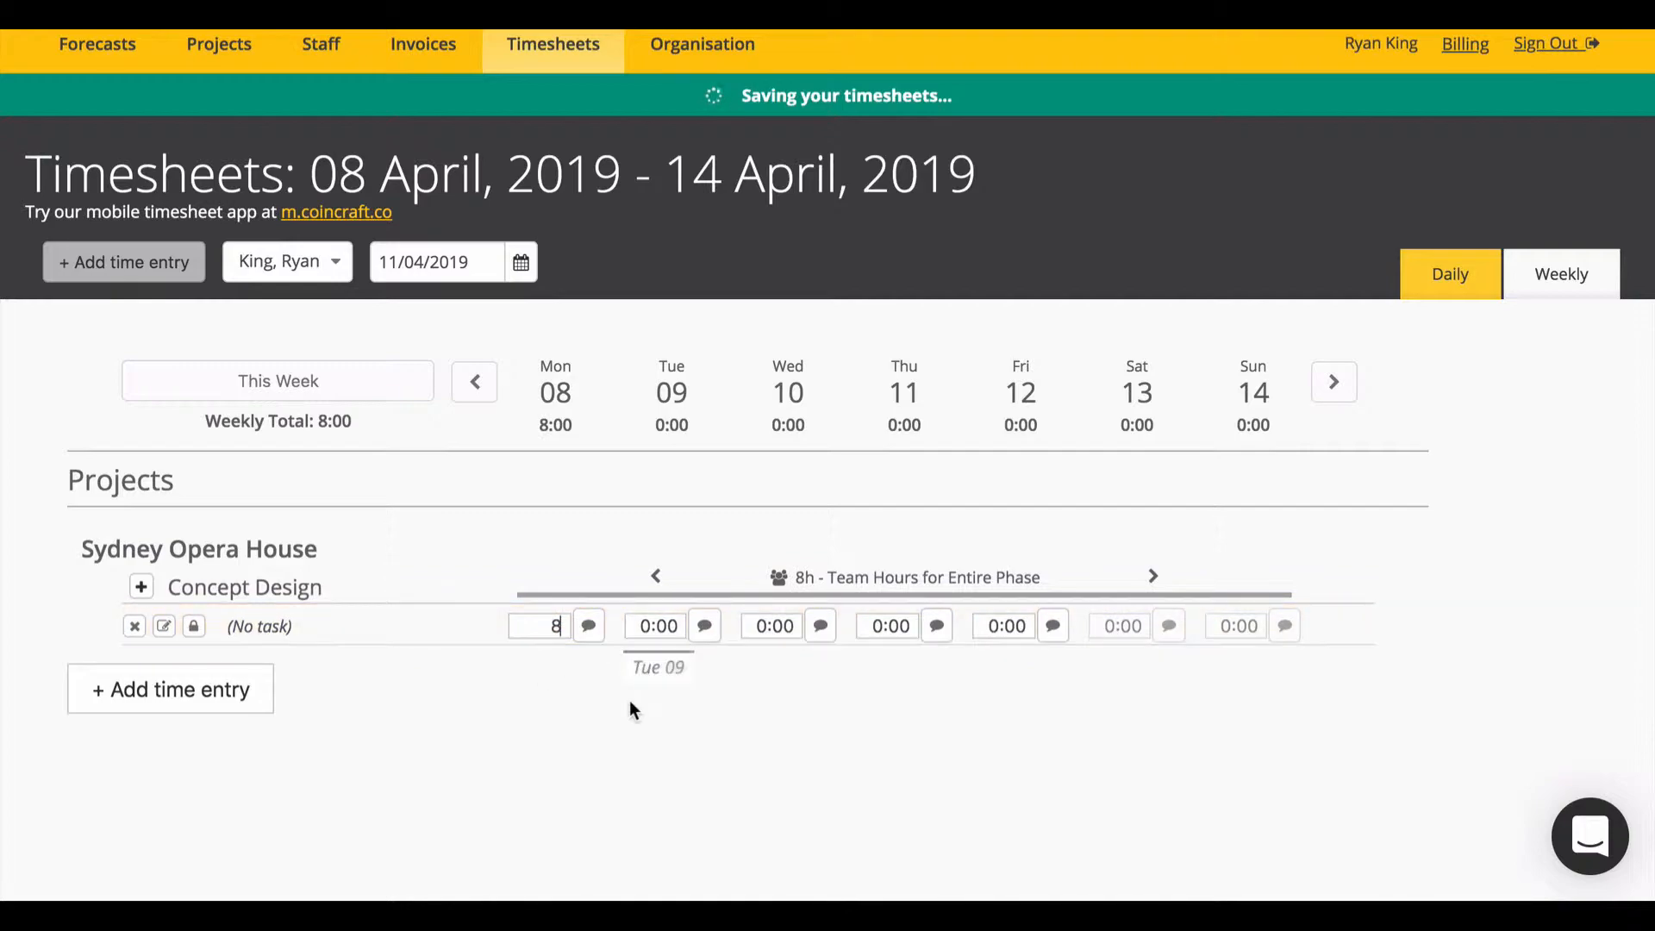
click(629, 699)
click(587, 629)
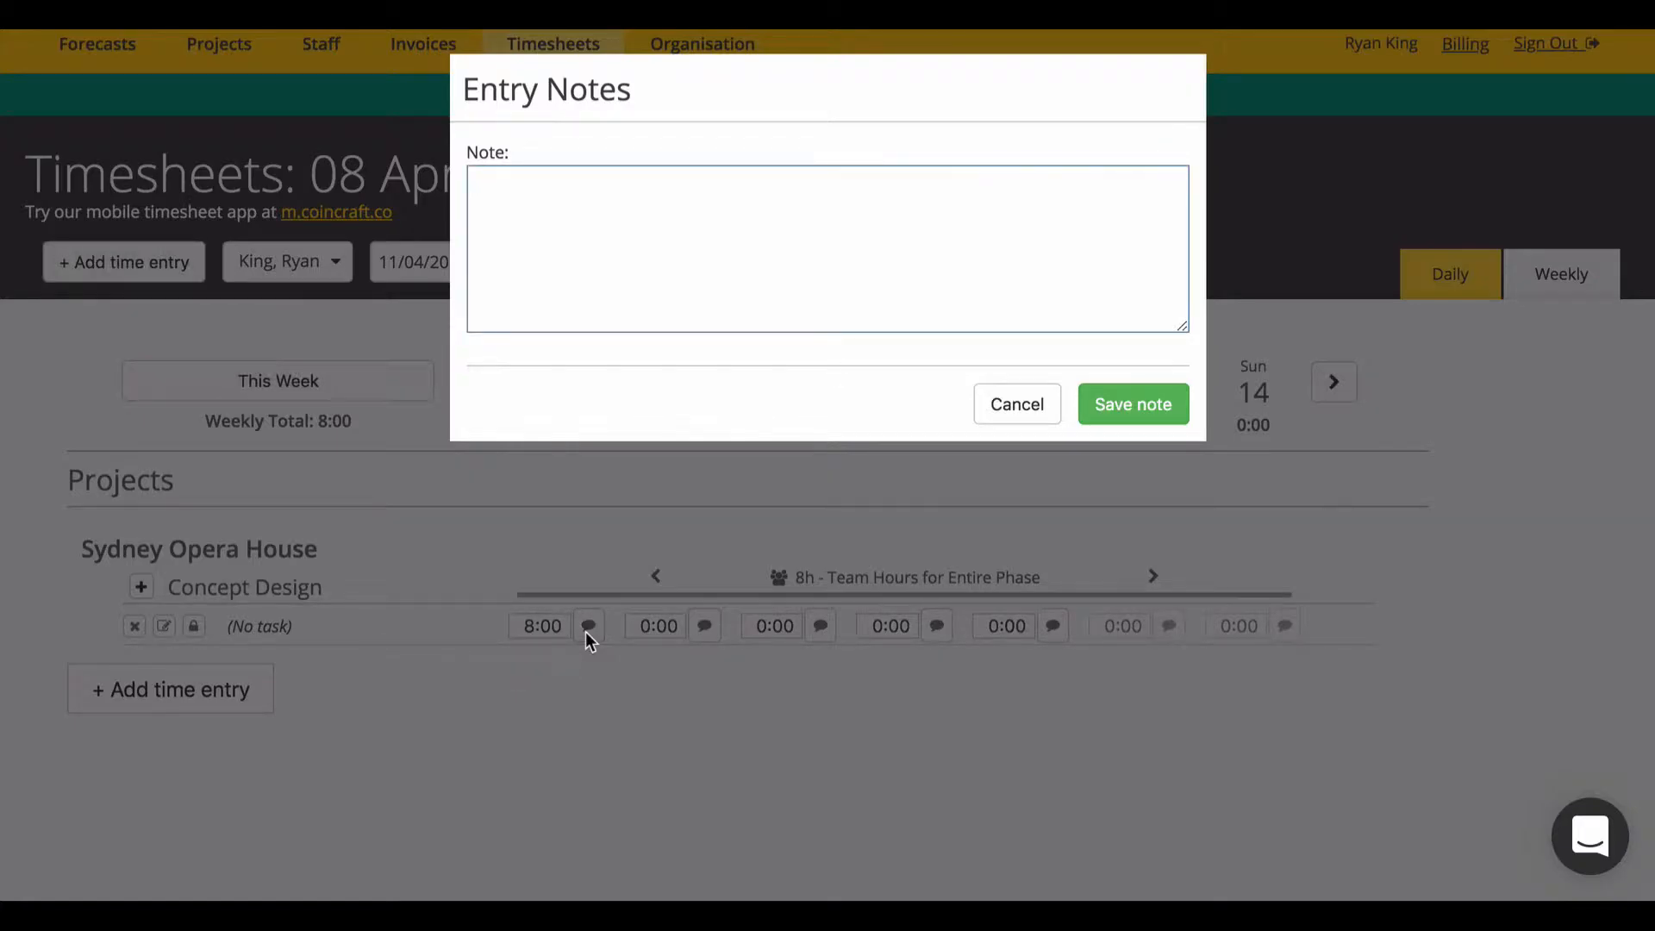
text(This is a note)
click(1153, 400)
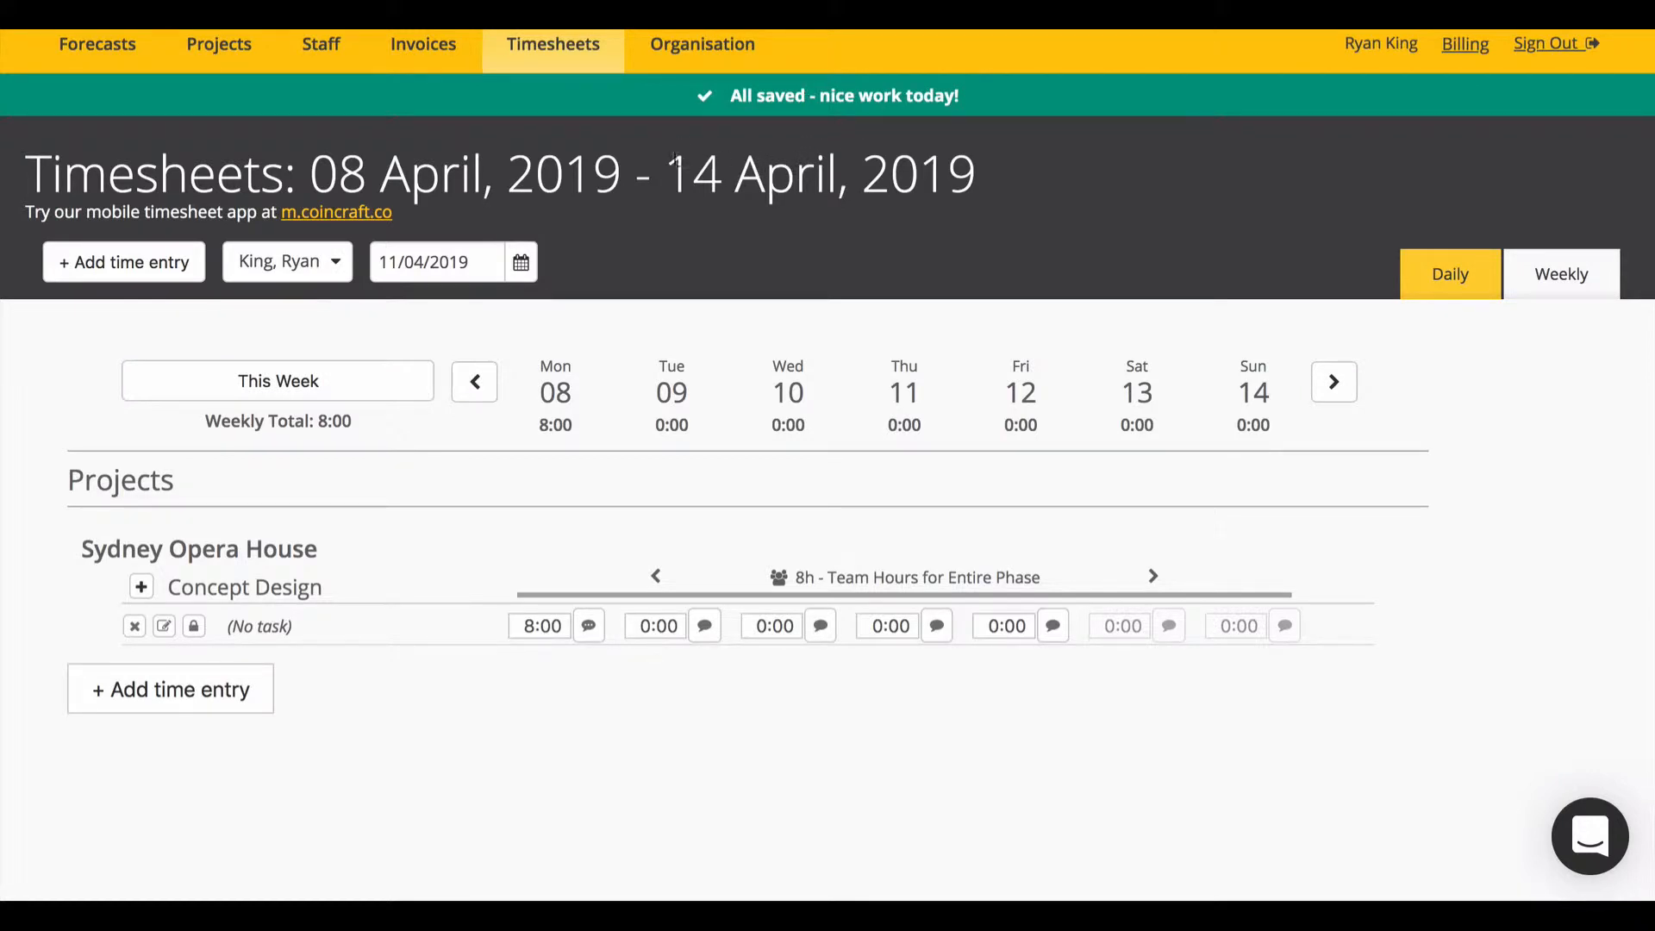
Step: Open the existing staff member's details from the Staff List
mouse_move(219, 44)
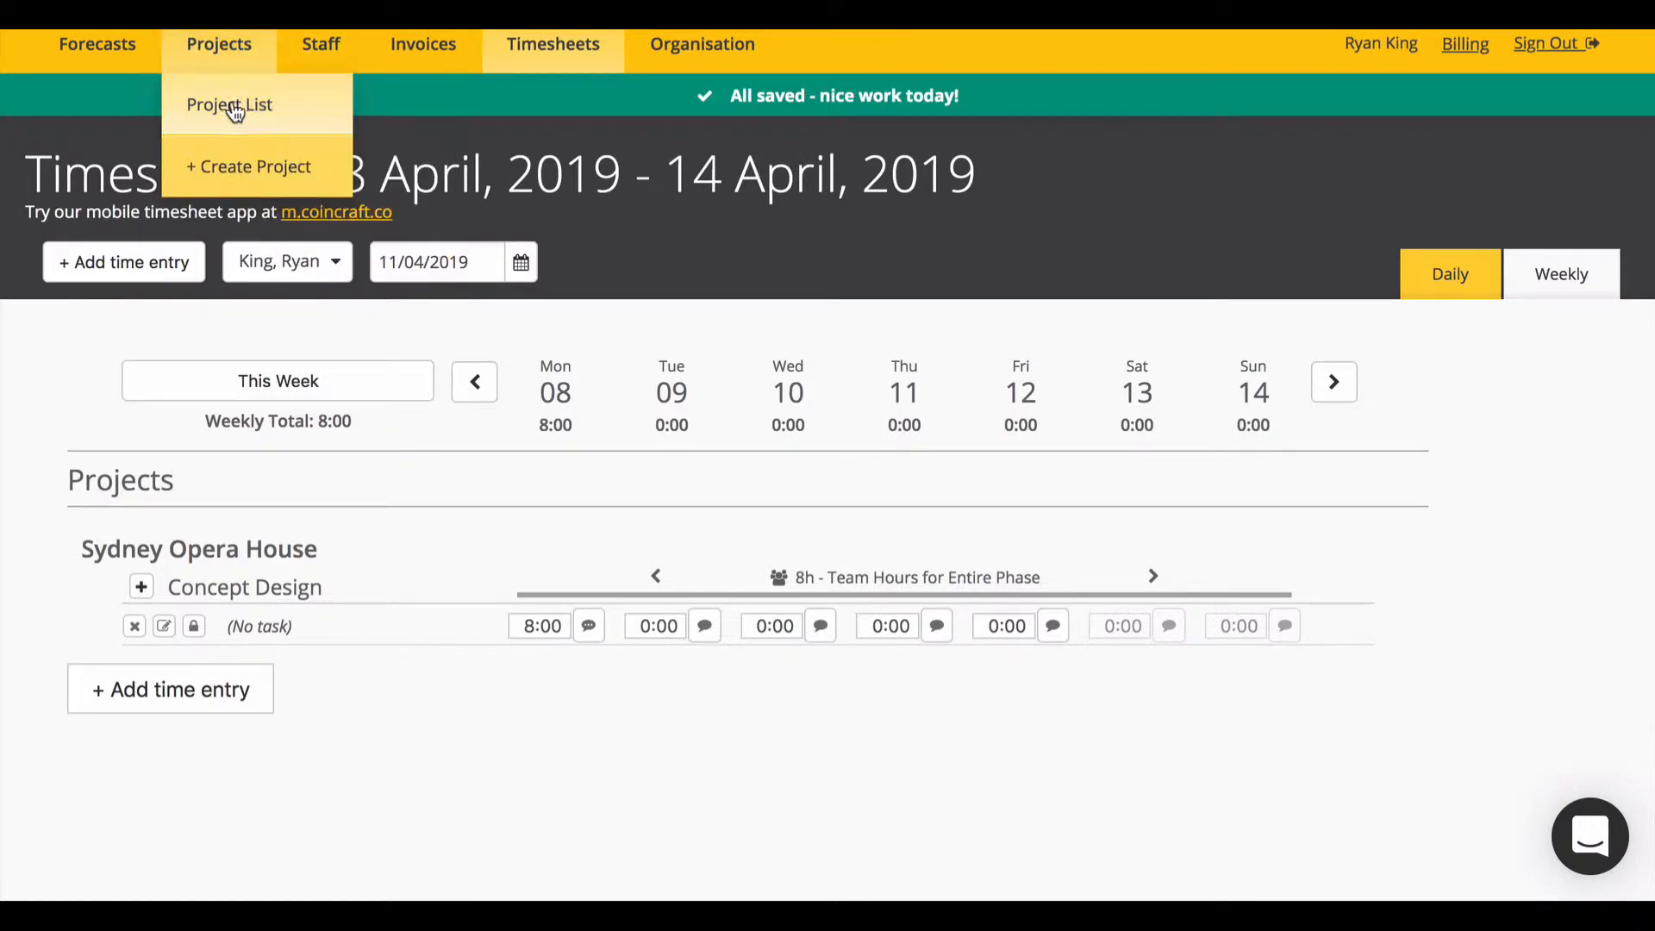
mouse_move(362, 58)
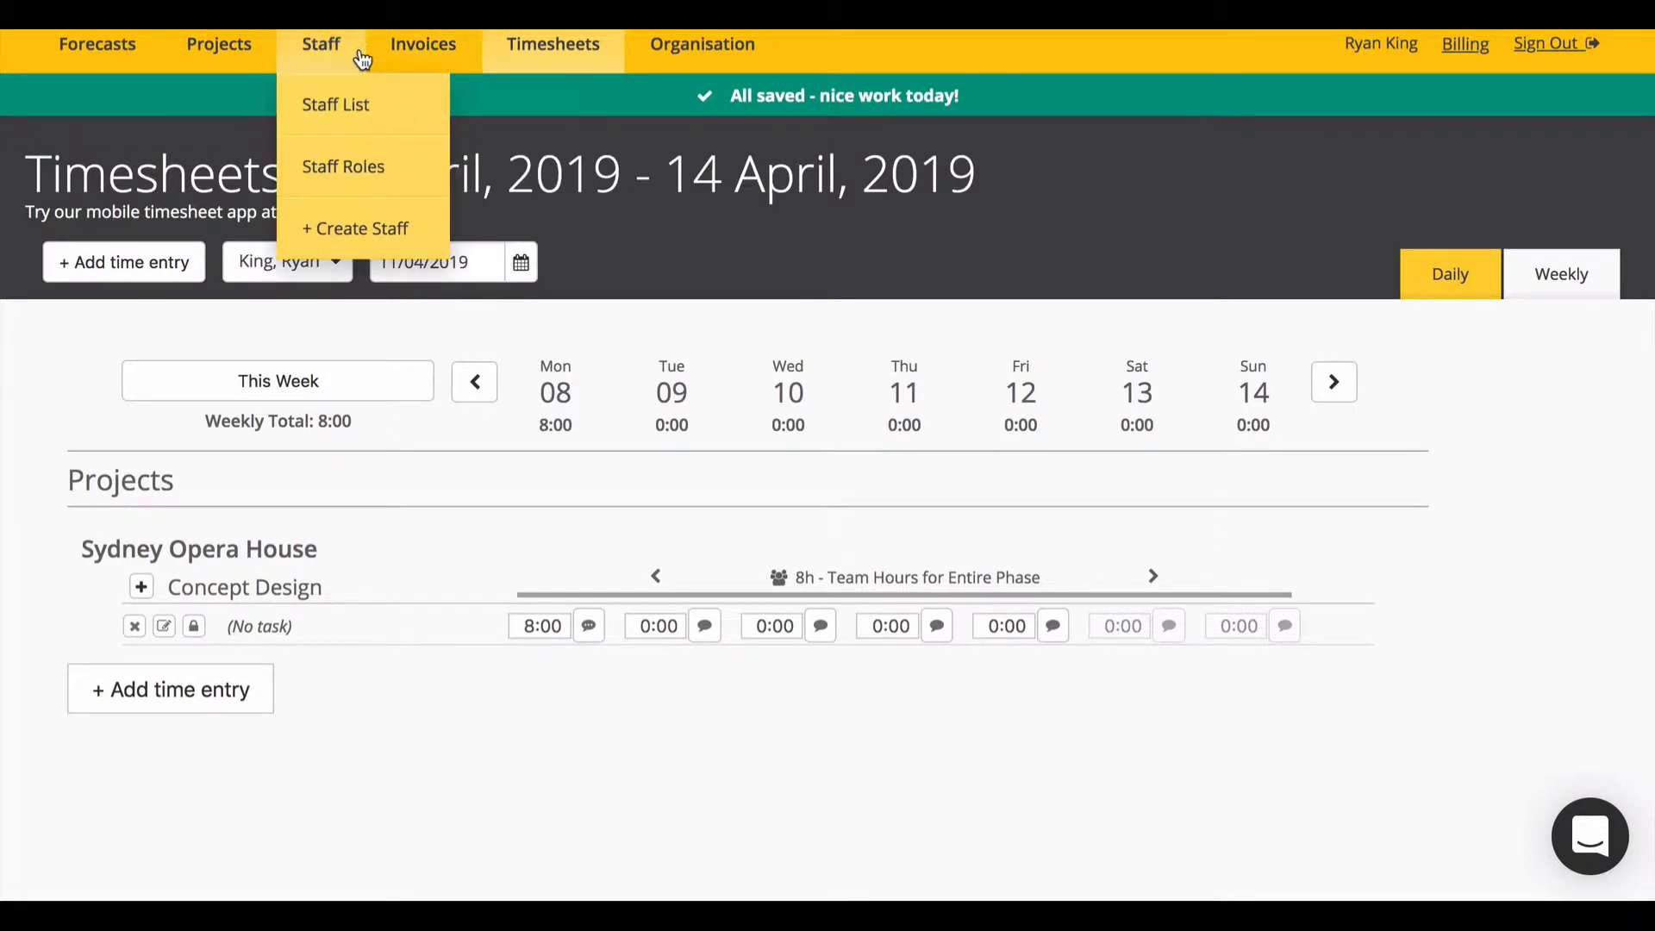
click(328, 106)
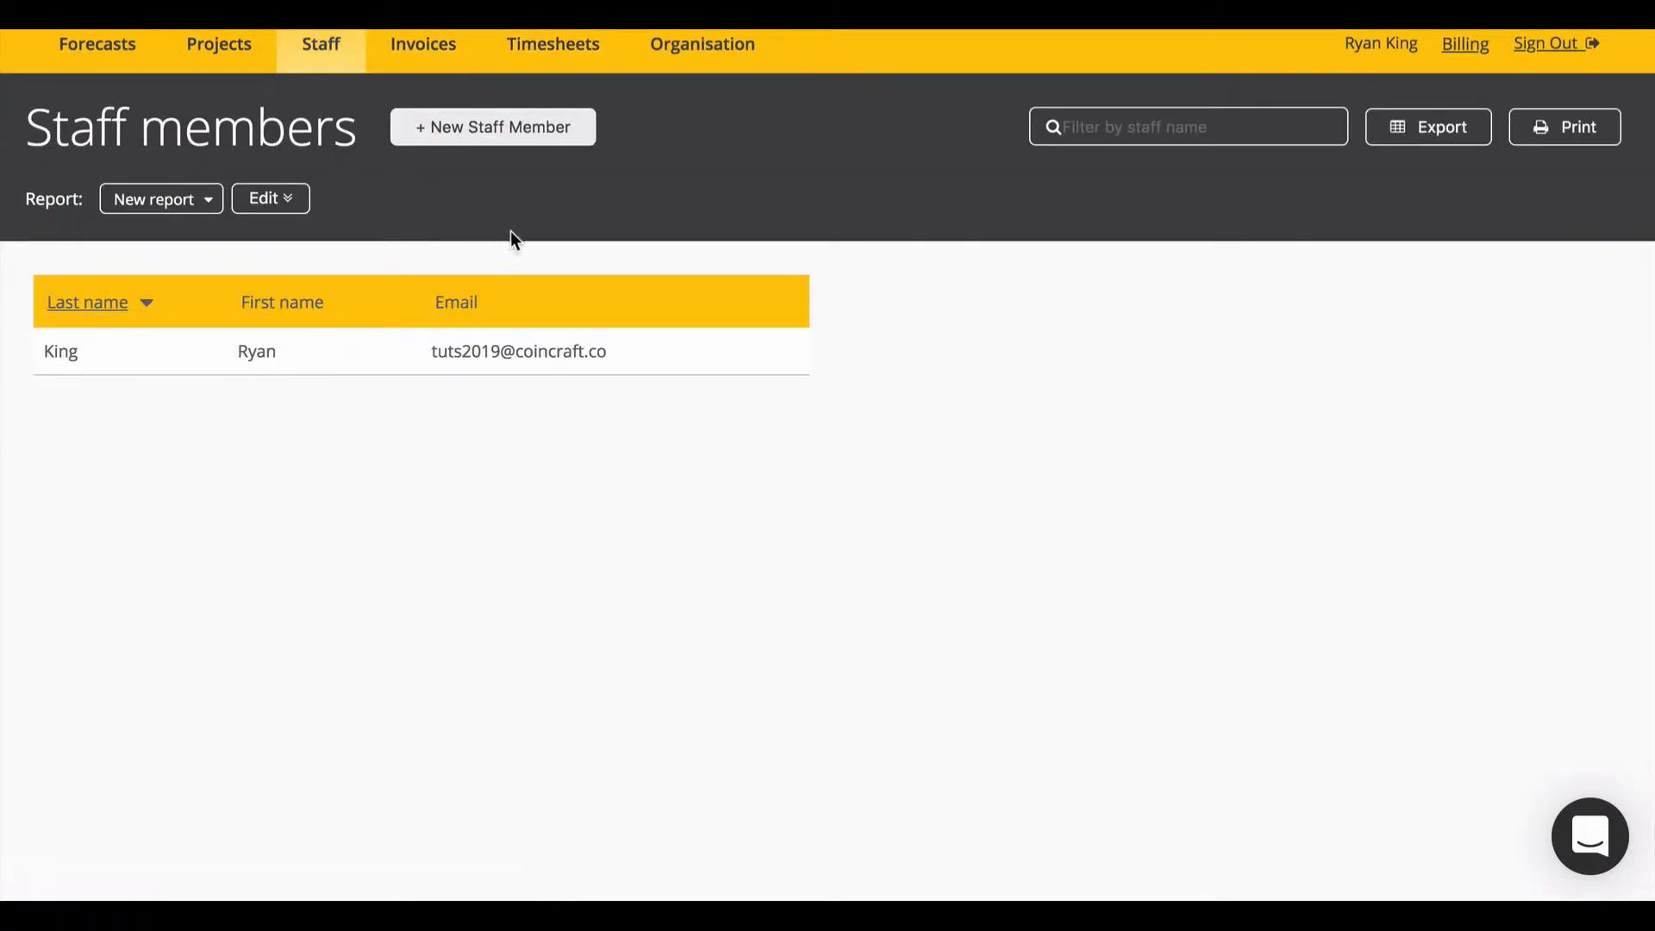
click(261, 354)
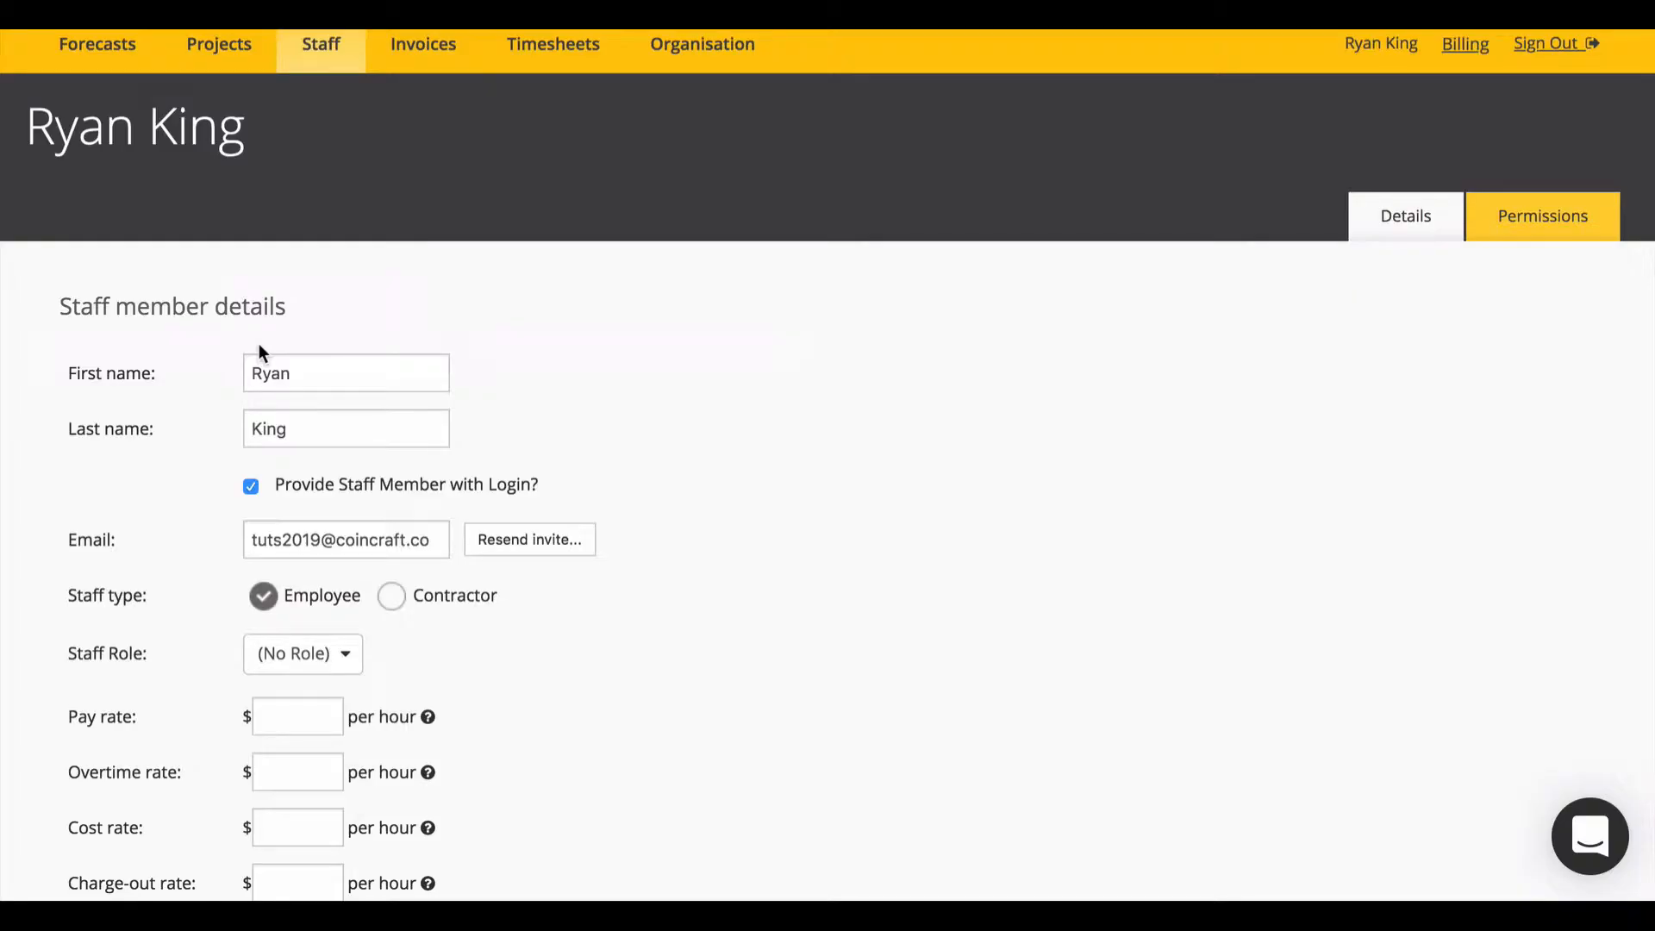
scroll(412, 452, down, 3)
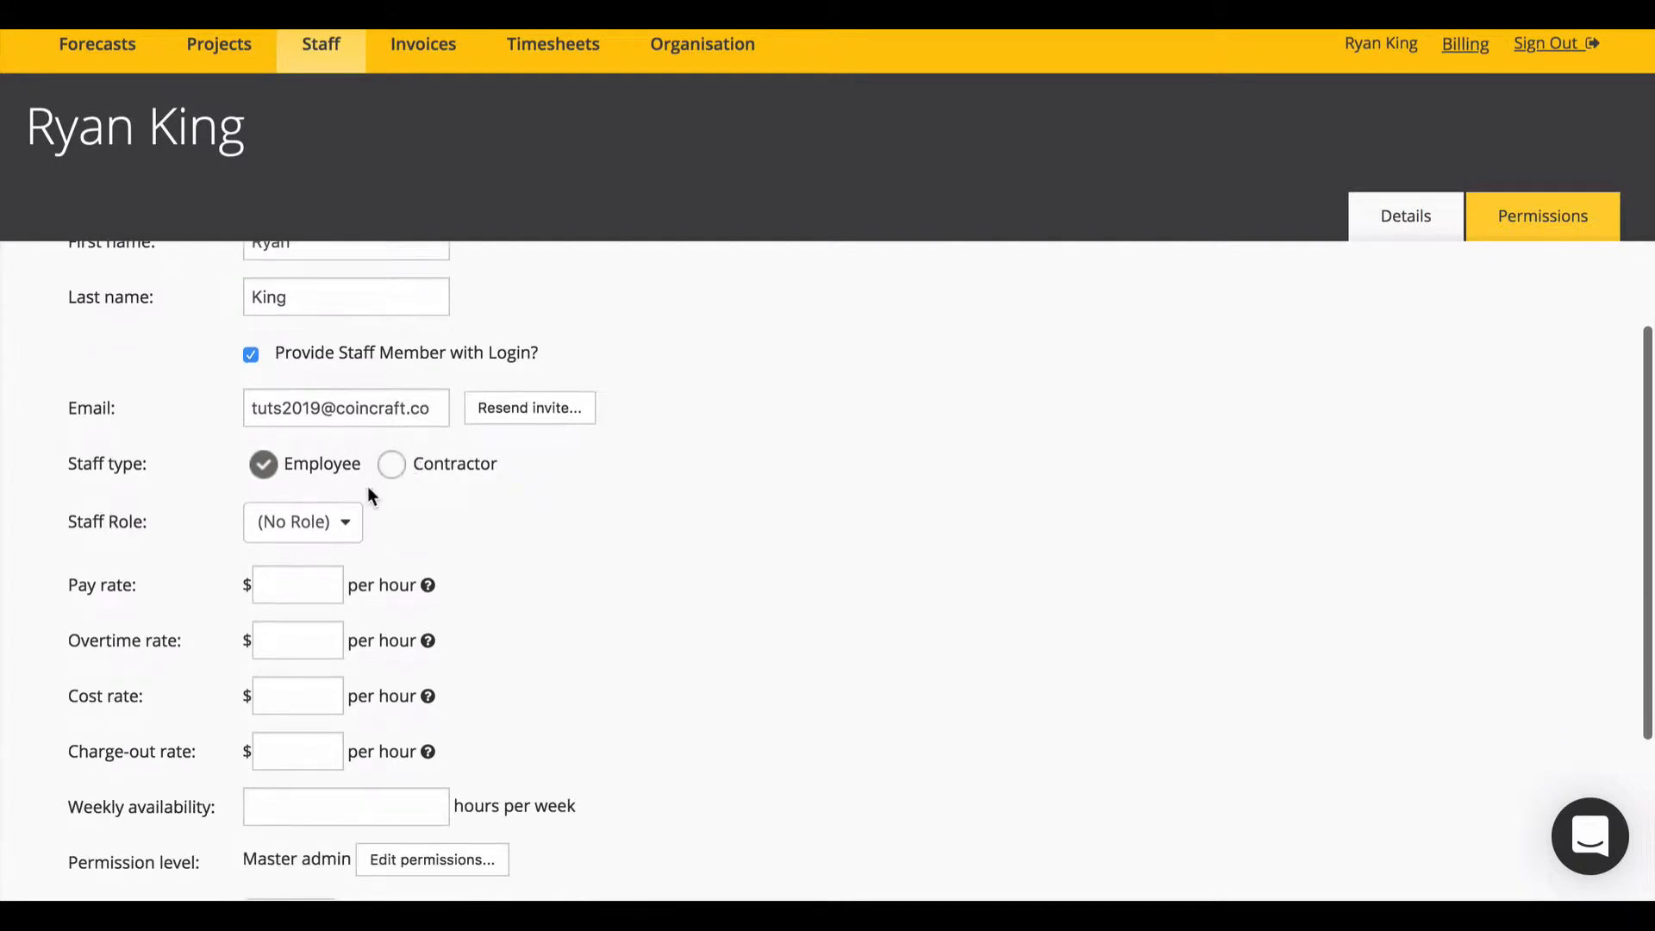
Step: Enter rates: $30 pay, $45 overtime, $80 cost, $220 charge-out
click(311, 582)
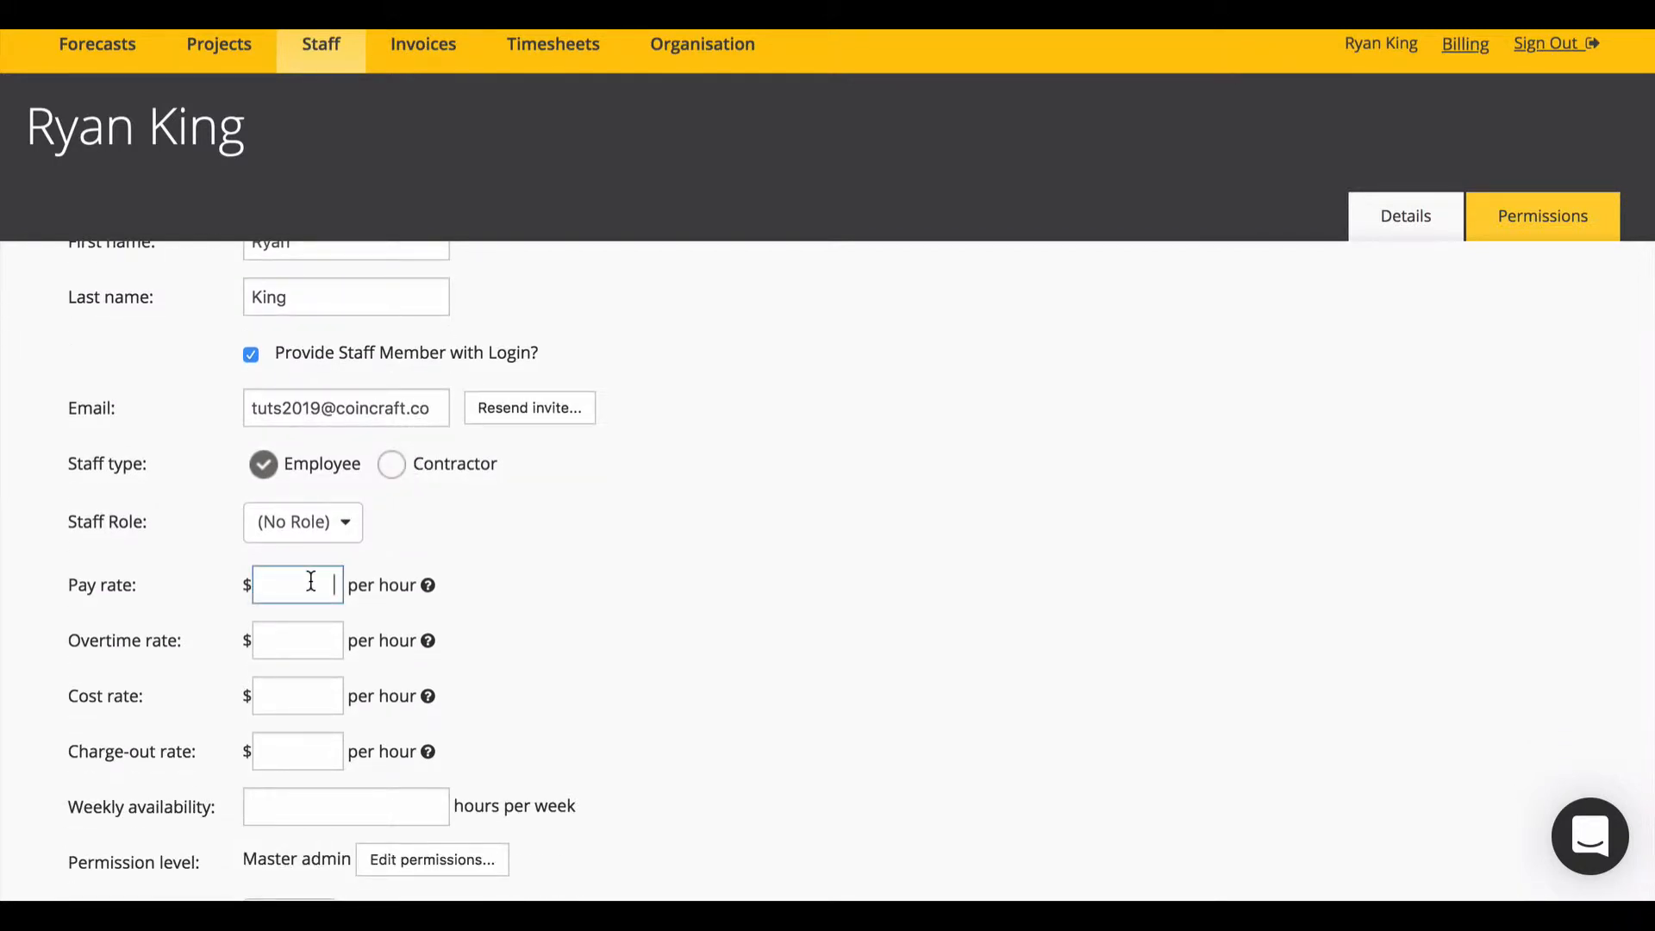
text(30)
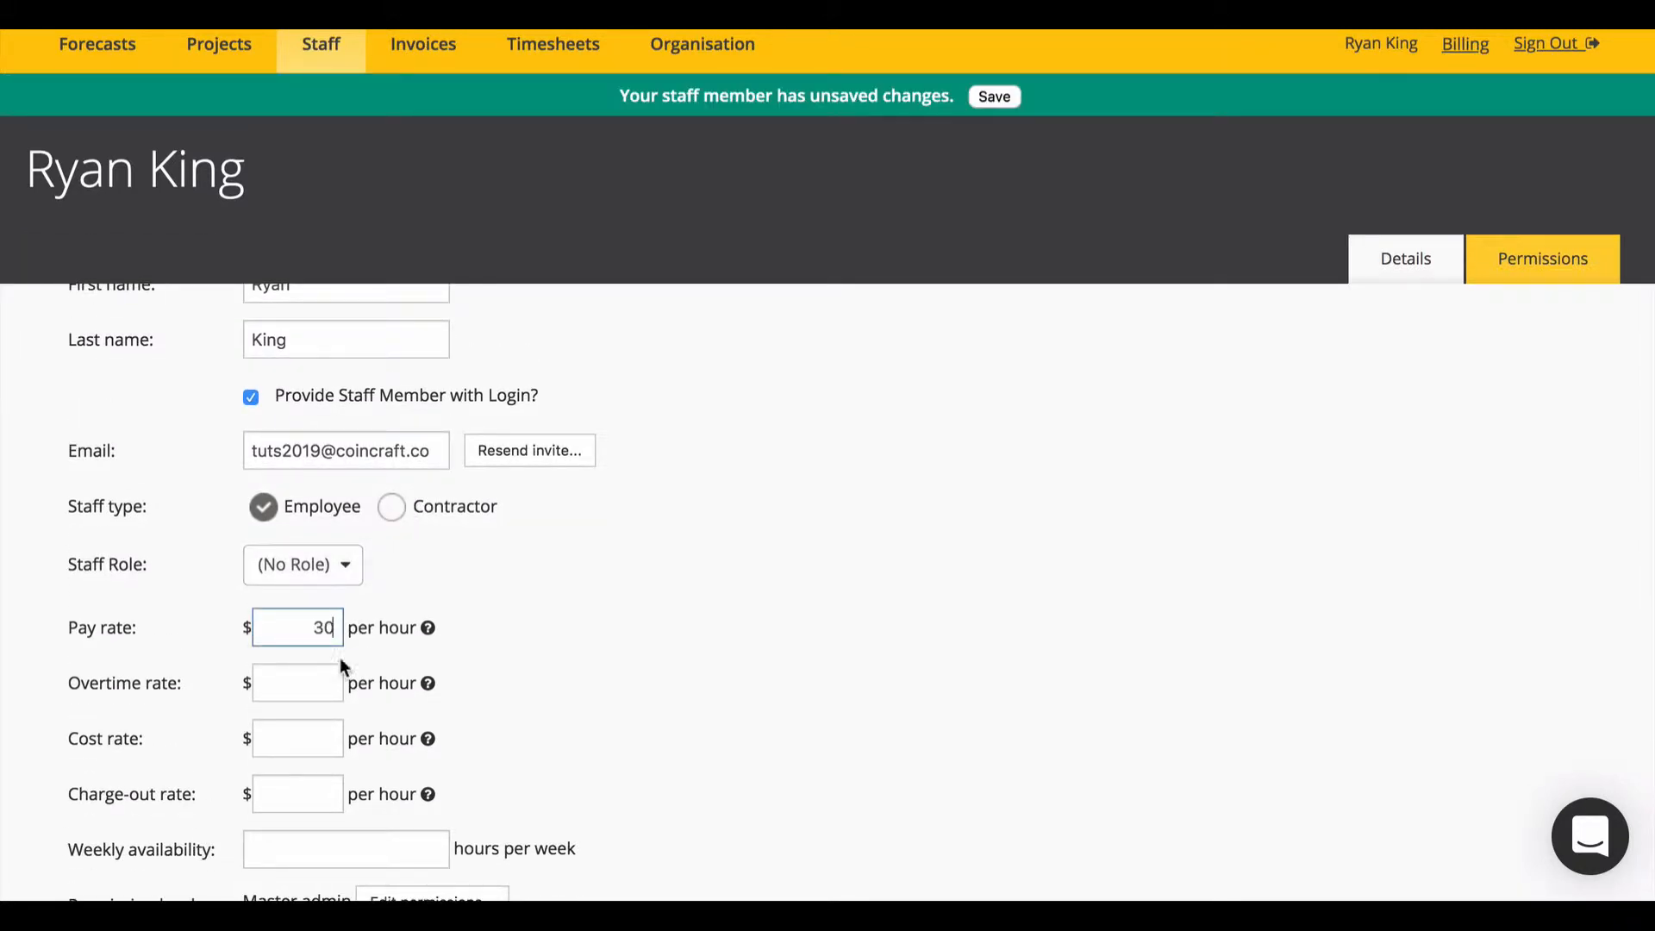
click(325, 680)
text(45)
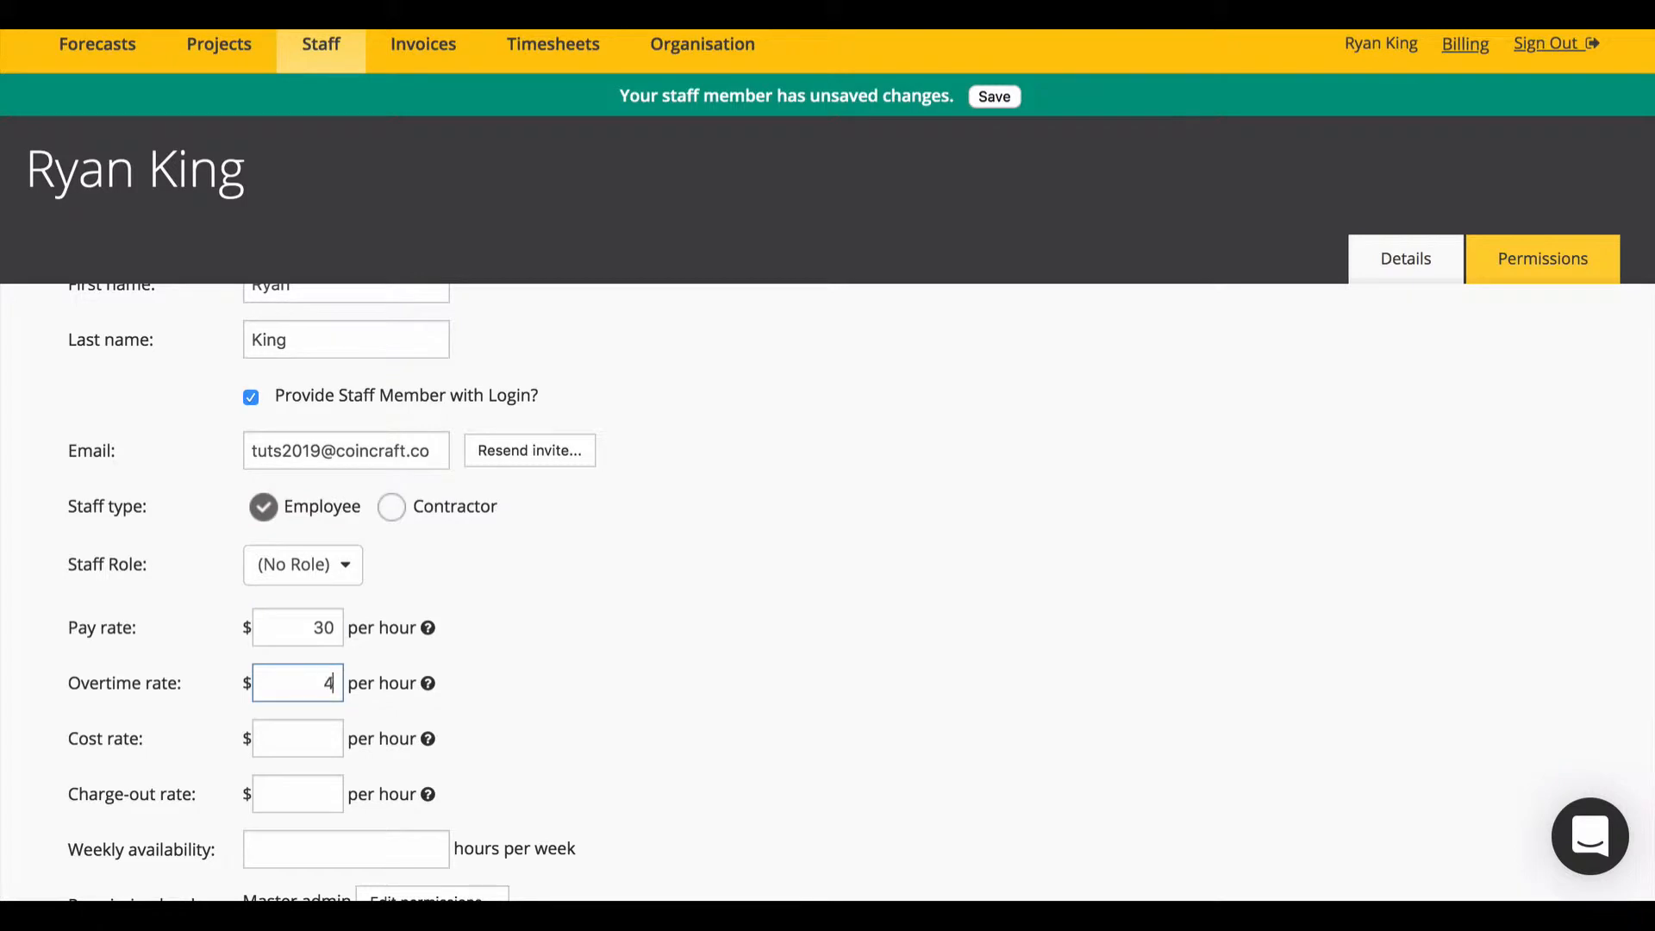
click(319, 738)
text(80)
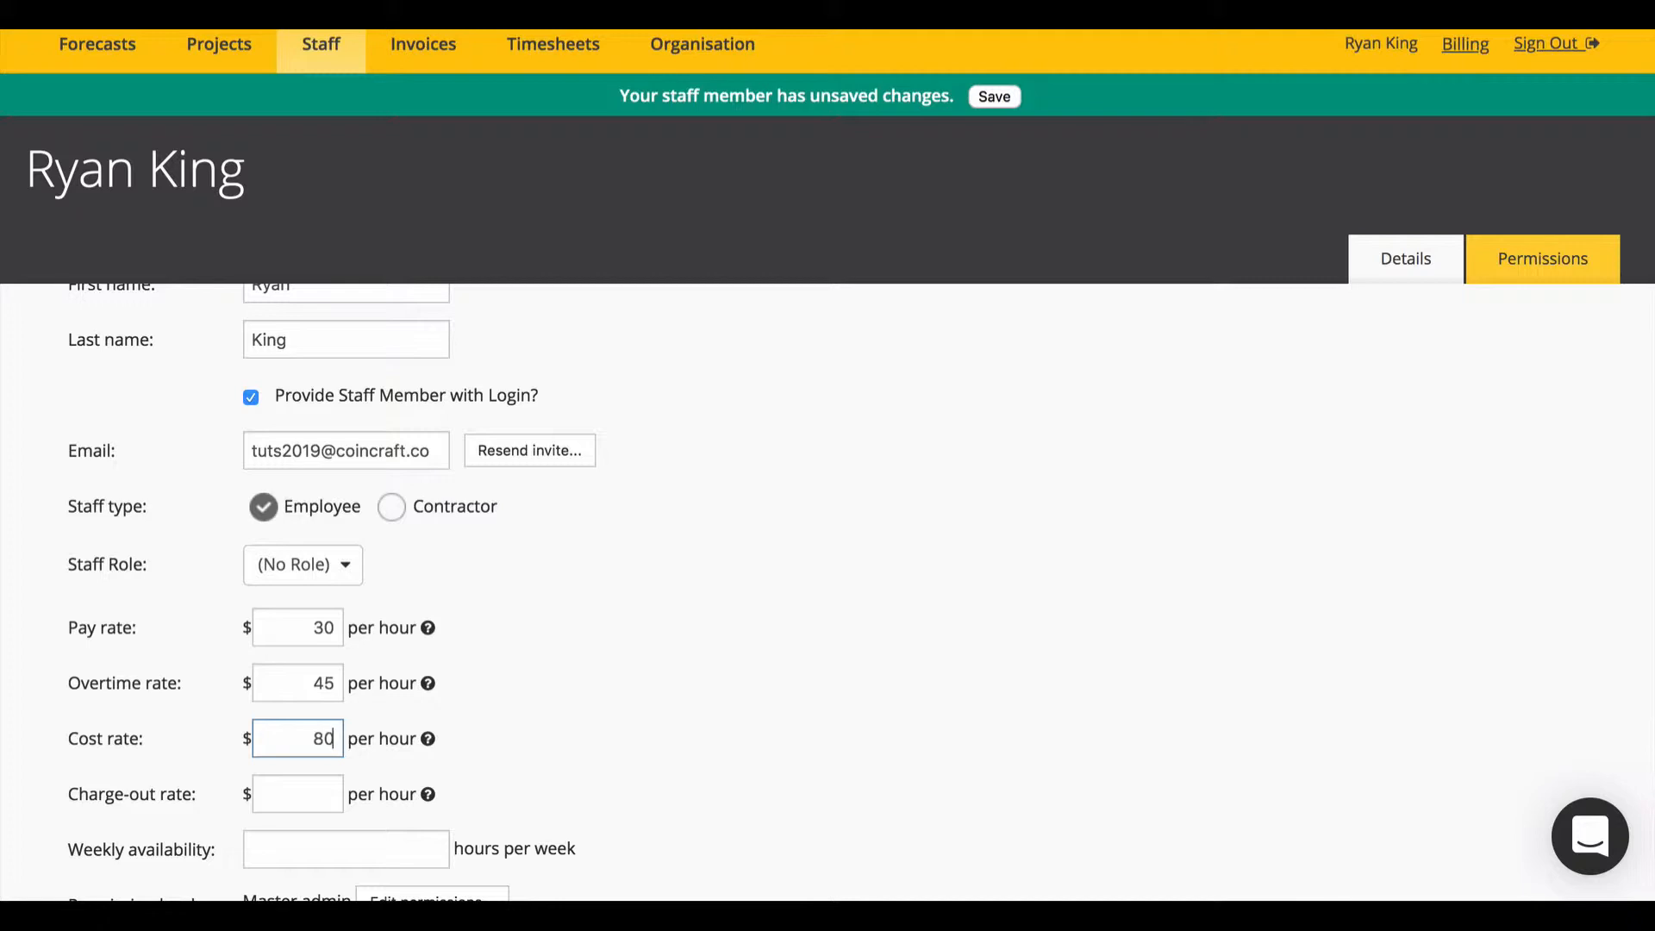
click(312, 780)
text(220)
Step: Set weekly availability to 40 hours, save, and return to the Staff List
scroll(483, 638, down, 3)
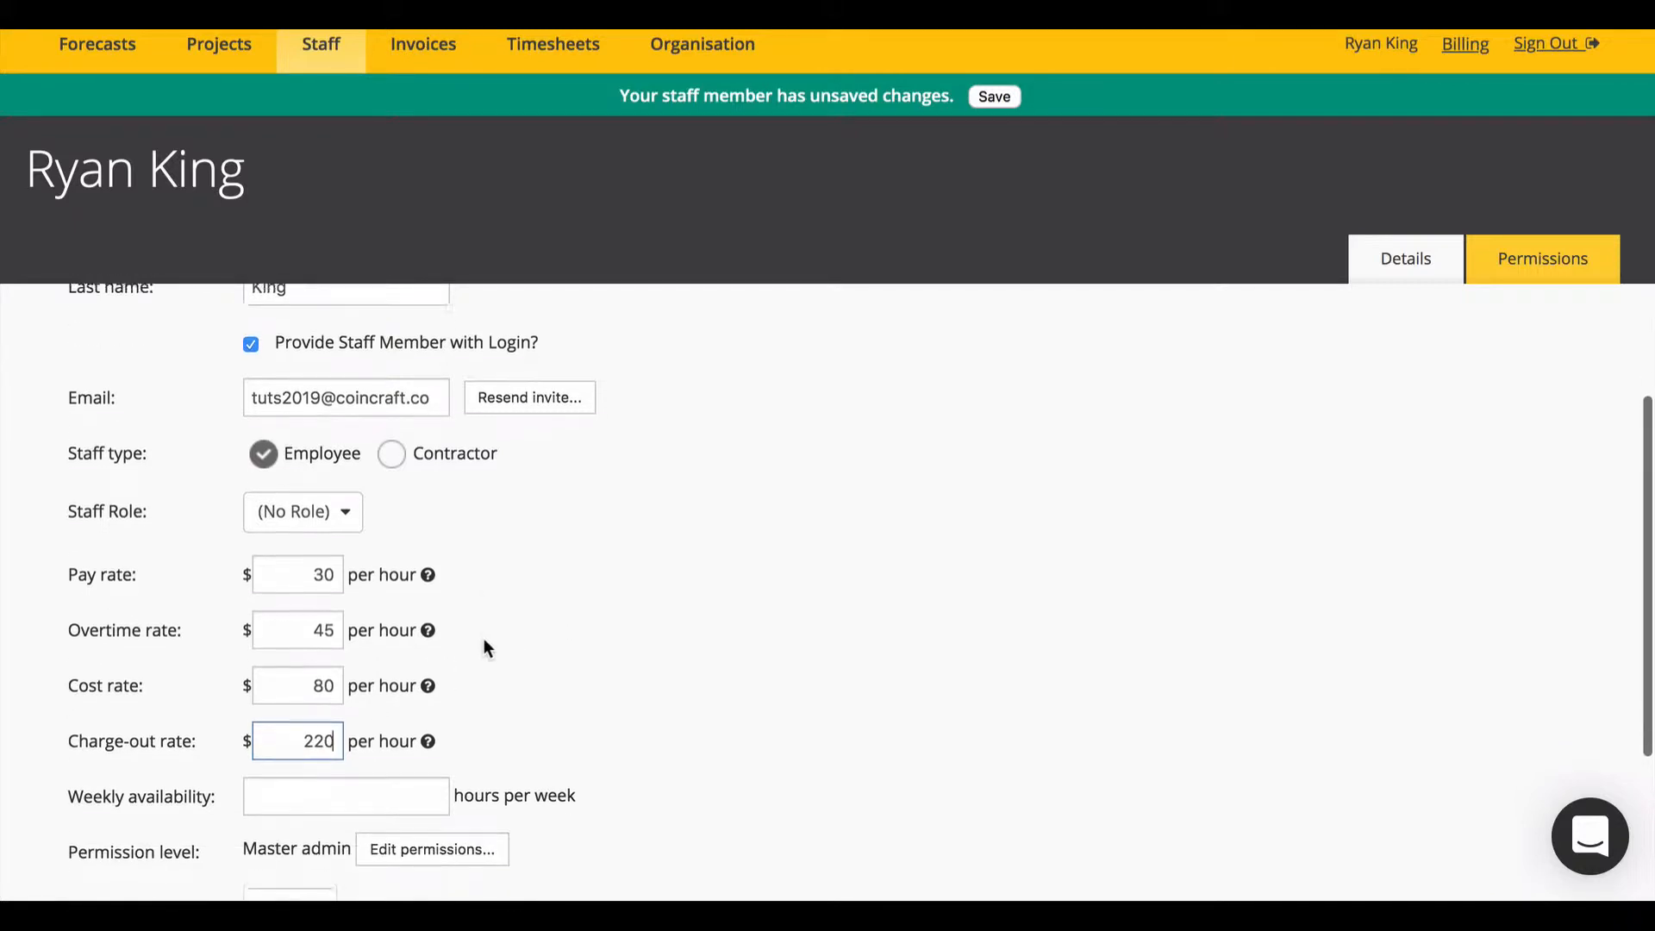
click(394, 669)
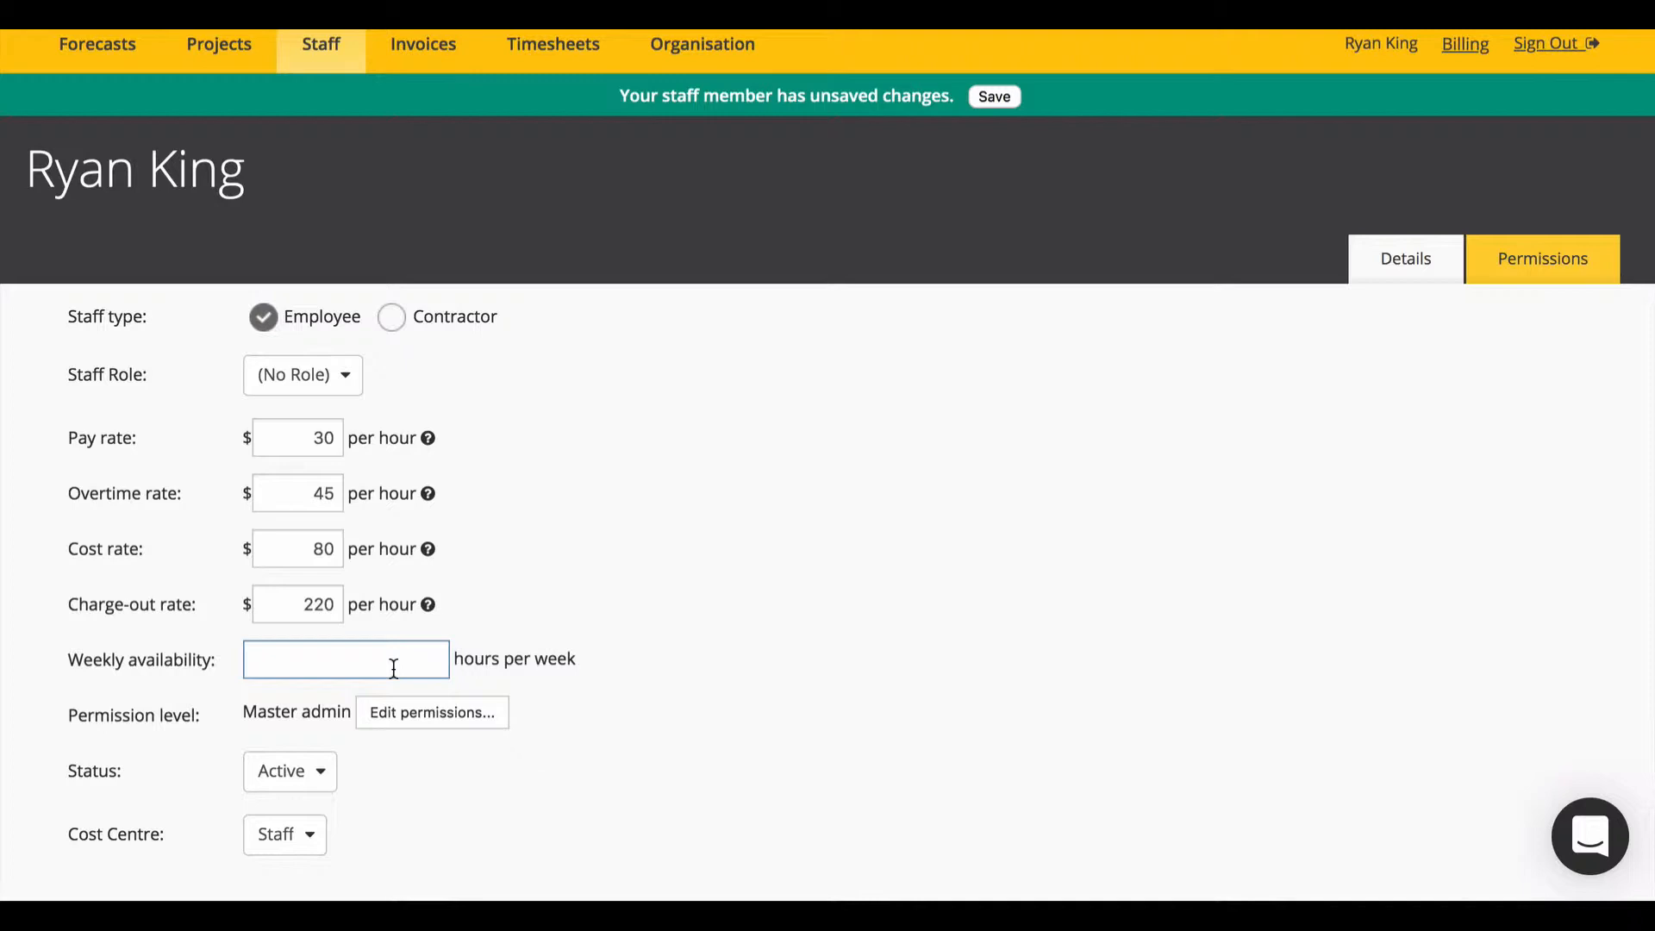
text(40)
click(994, 96)
mouse_move(306, 58)
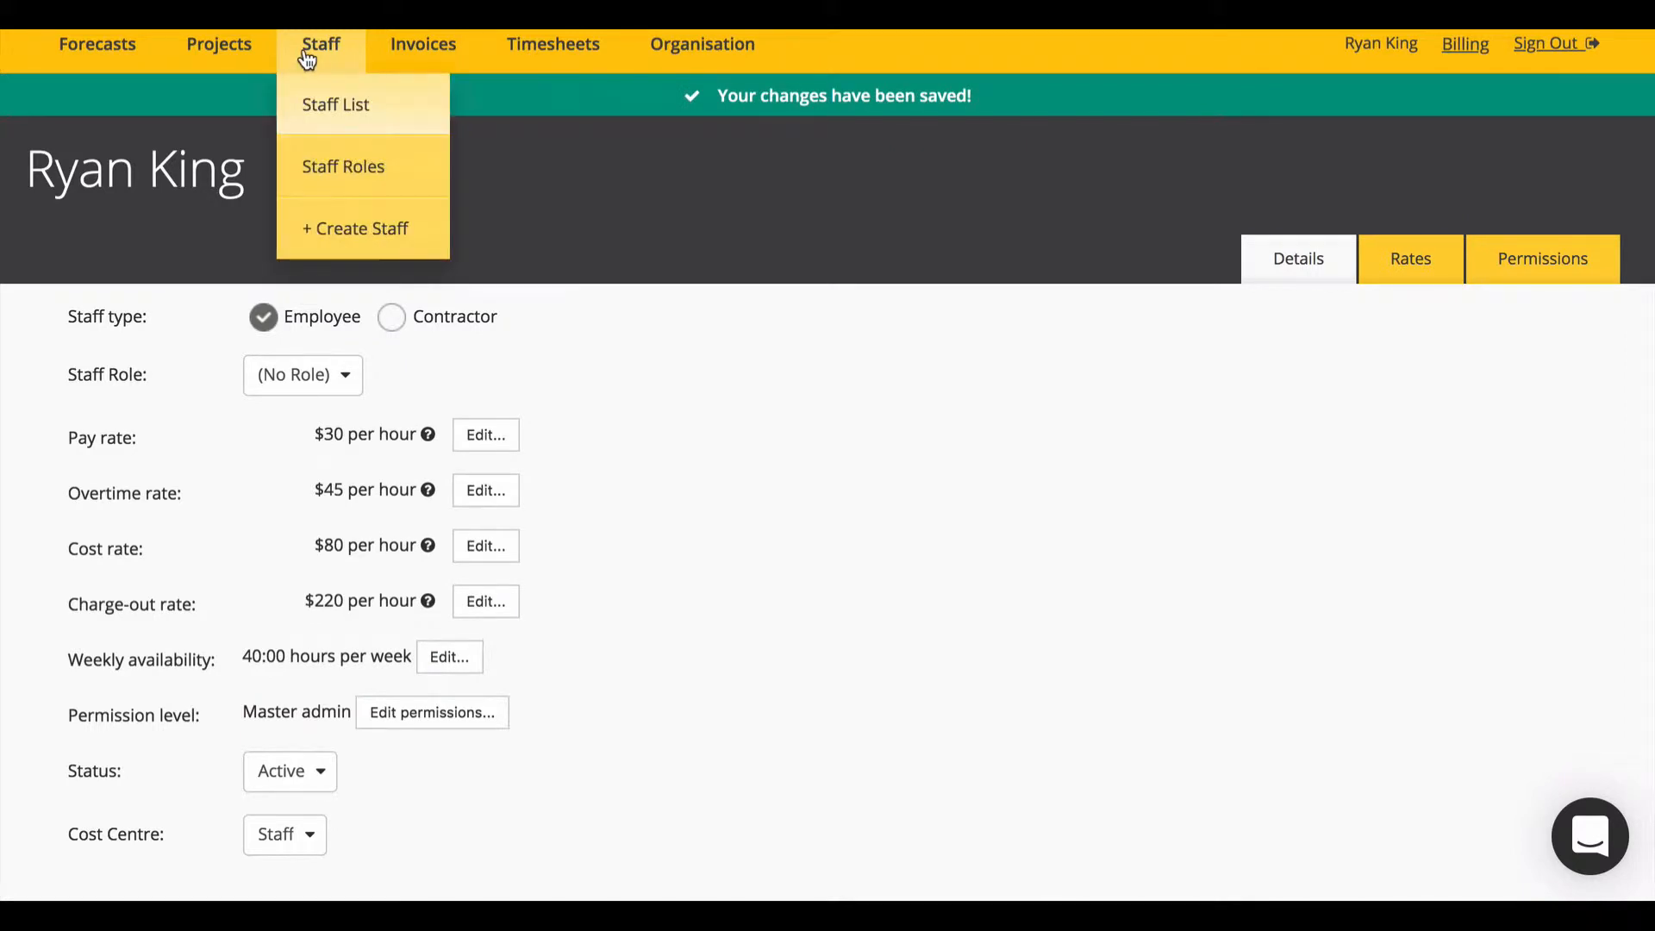
click(328, 101)
Step: Start a new staff member and enter their first name, last name and login e-mail
click(463, 131)
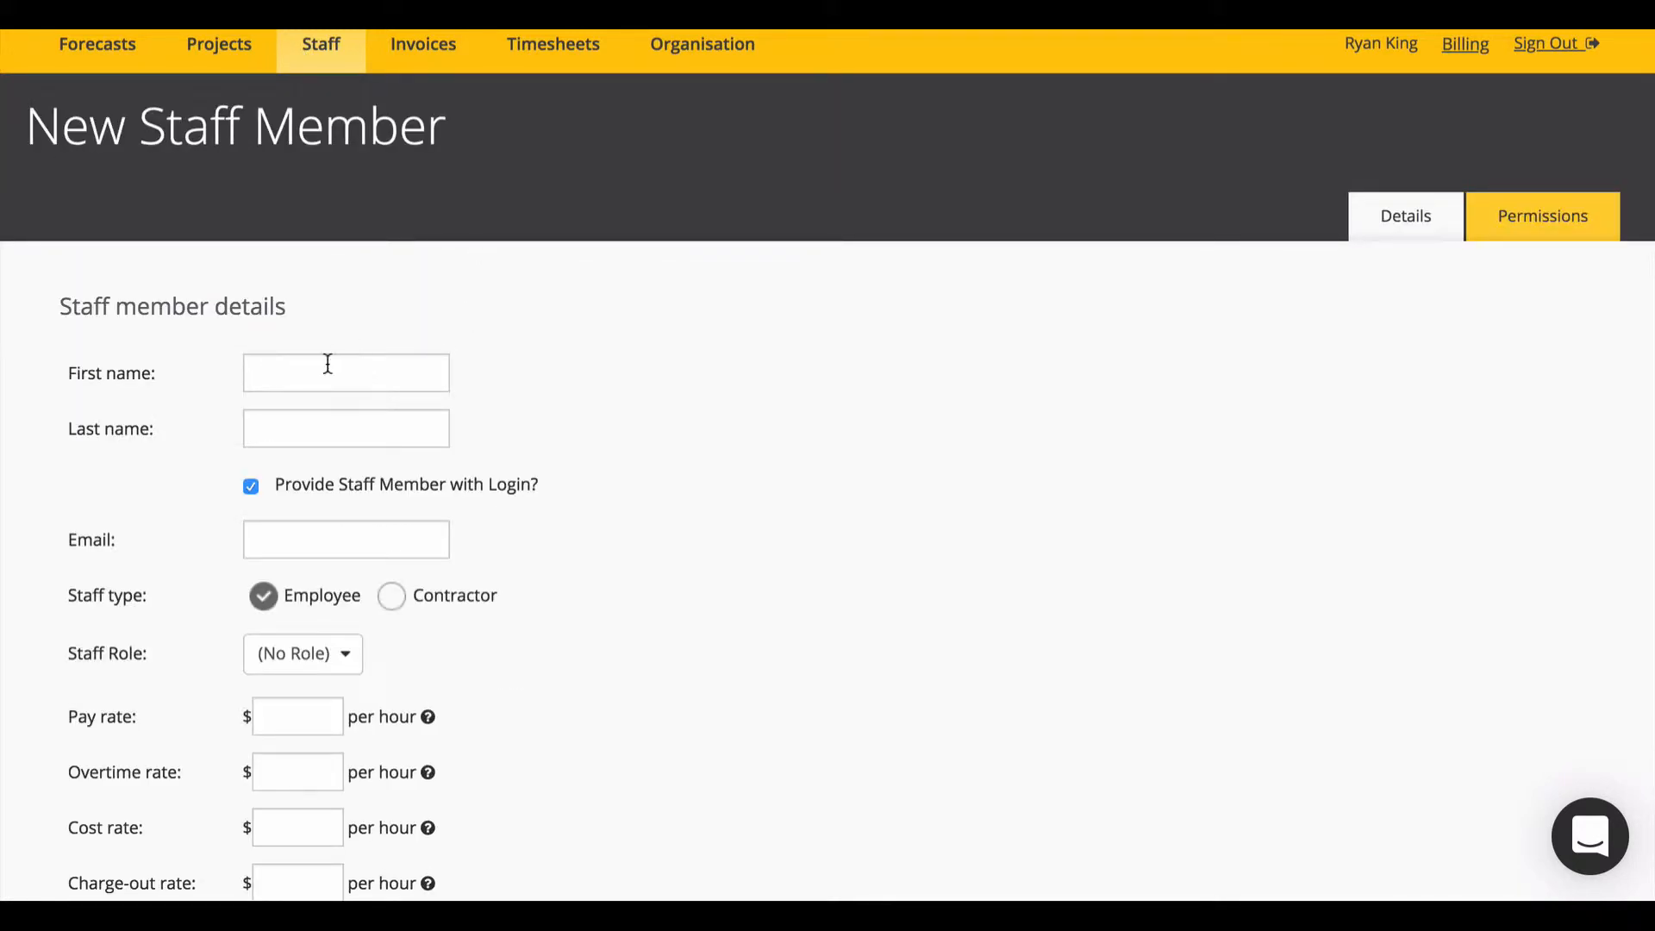
click(327, 363)
text(Zaha)
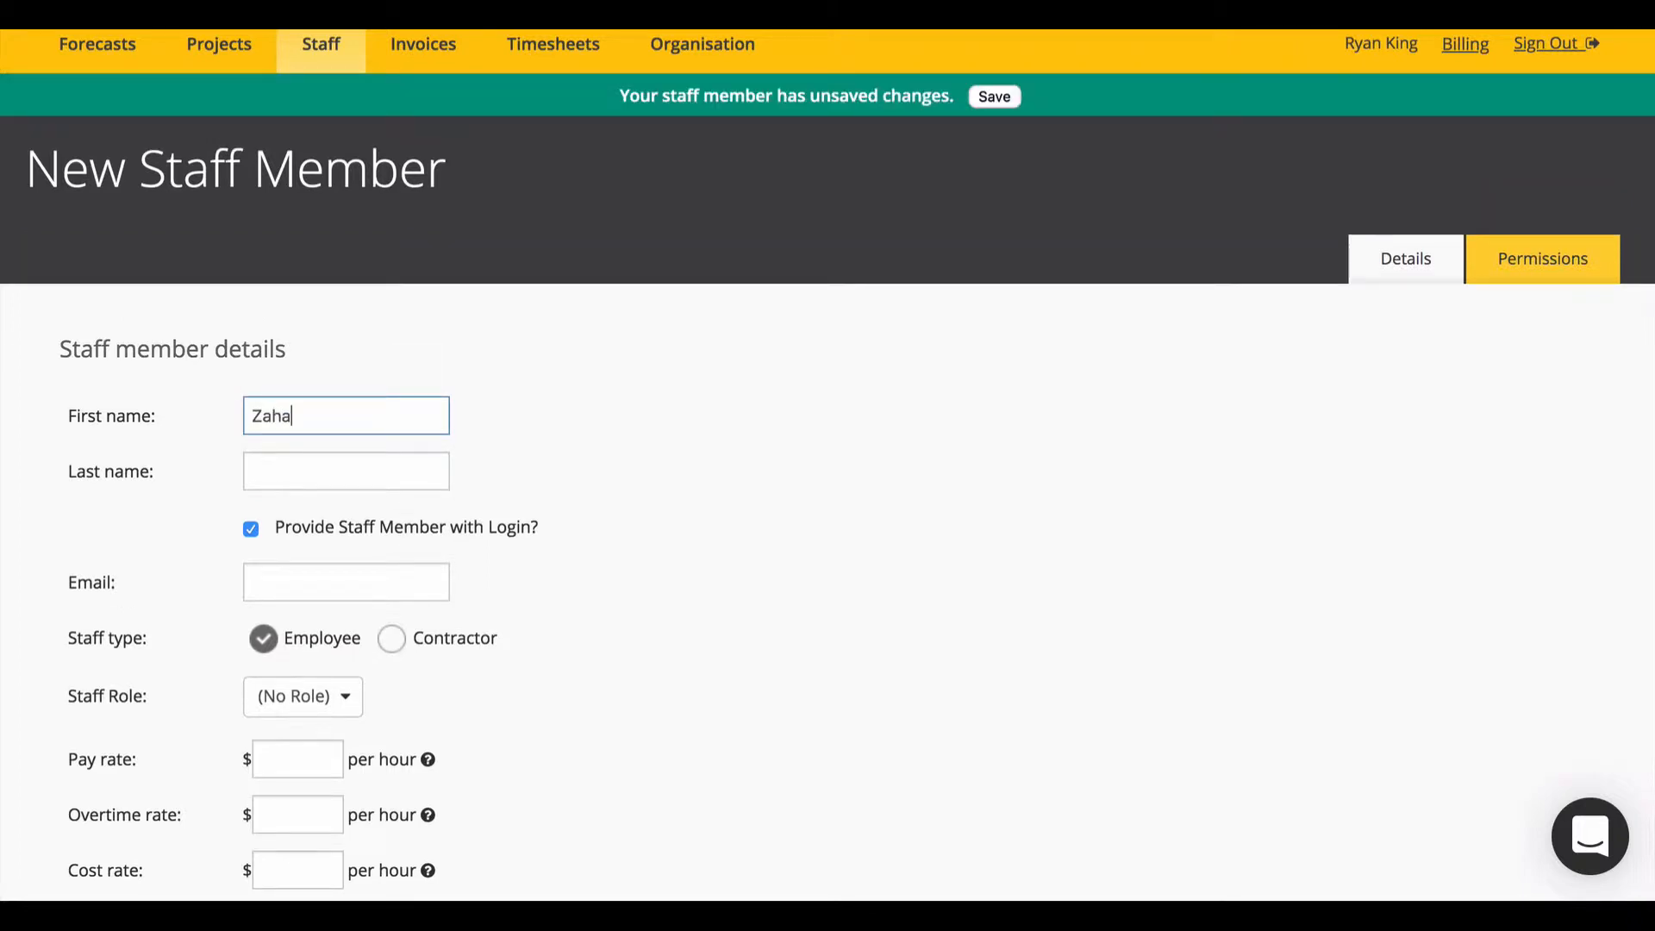
key(Tab)
text(Ha)
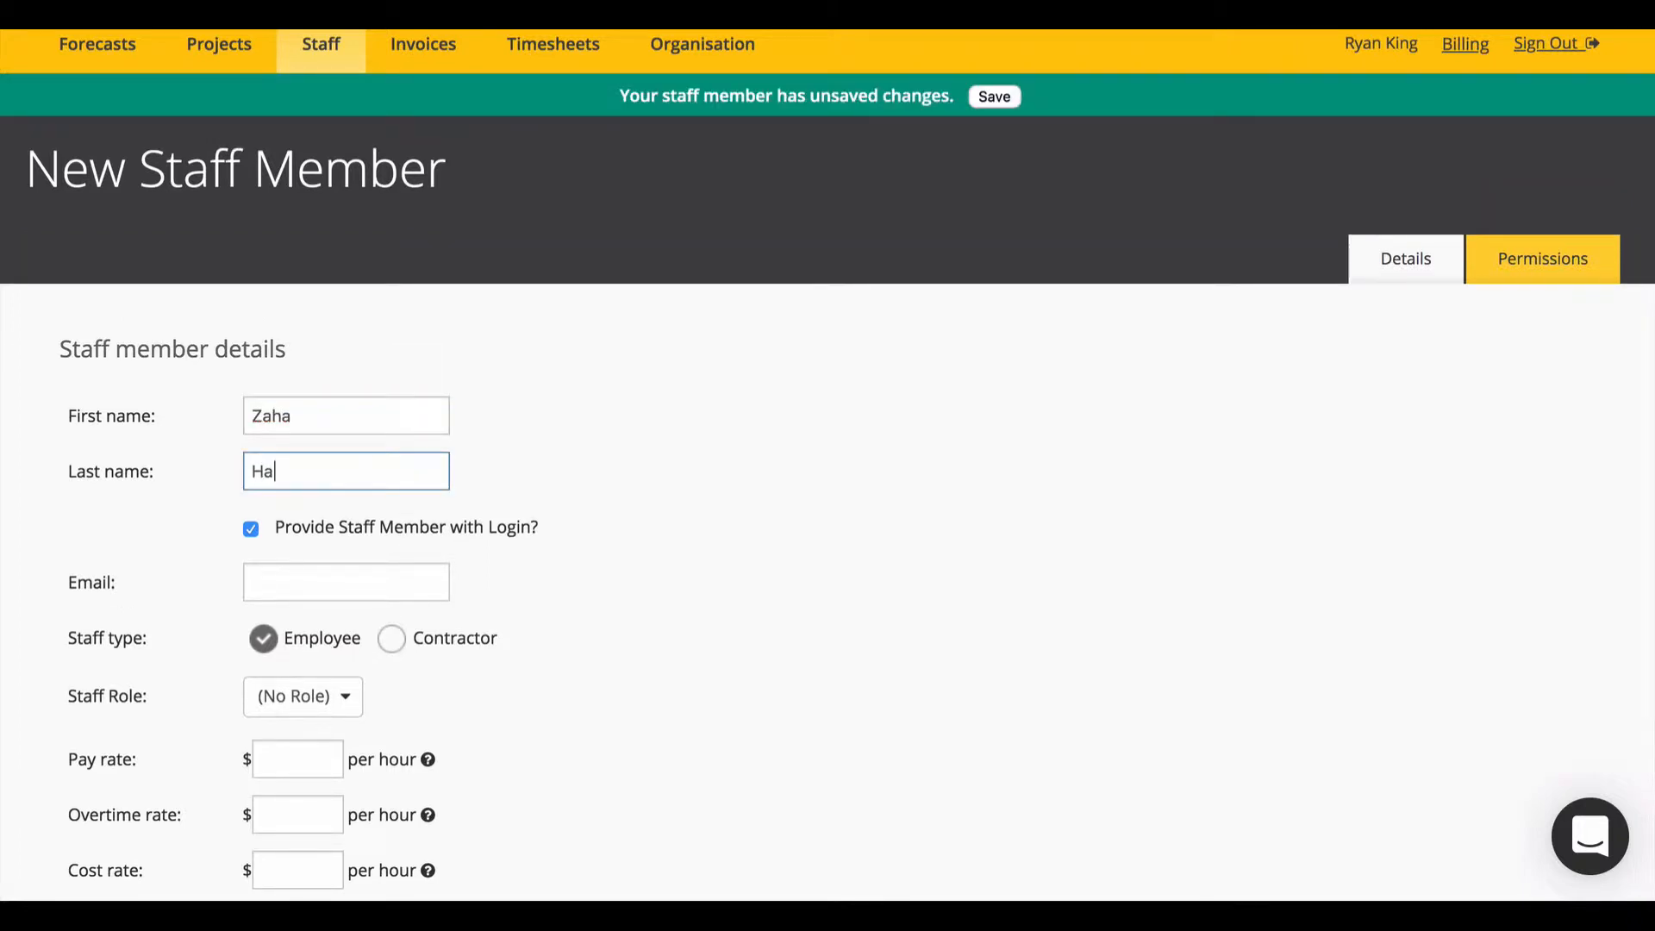
text(did)
click(325, 574)
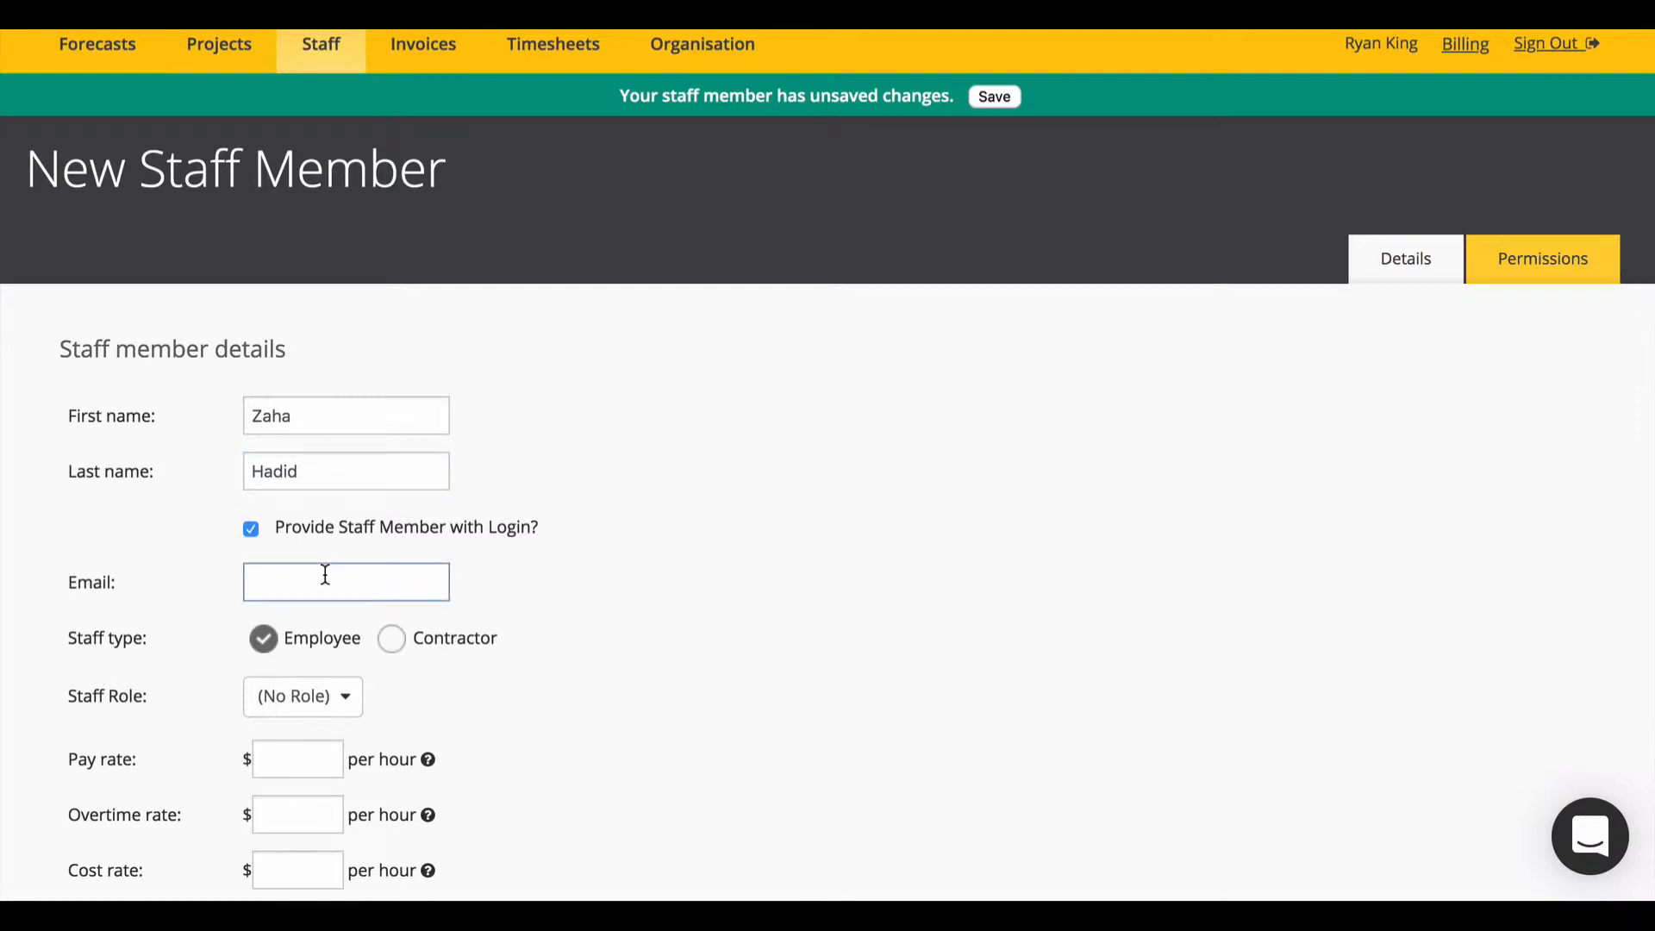
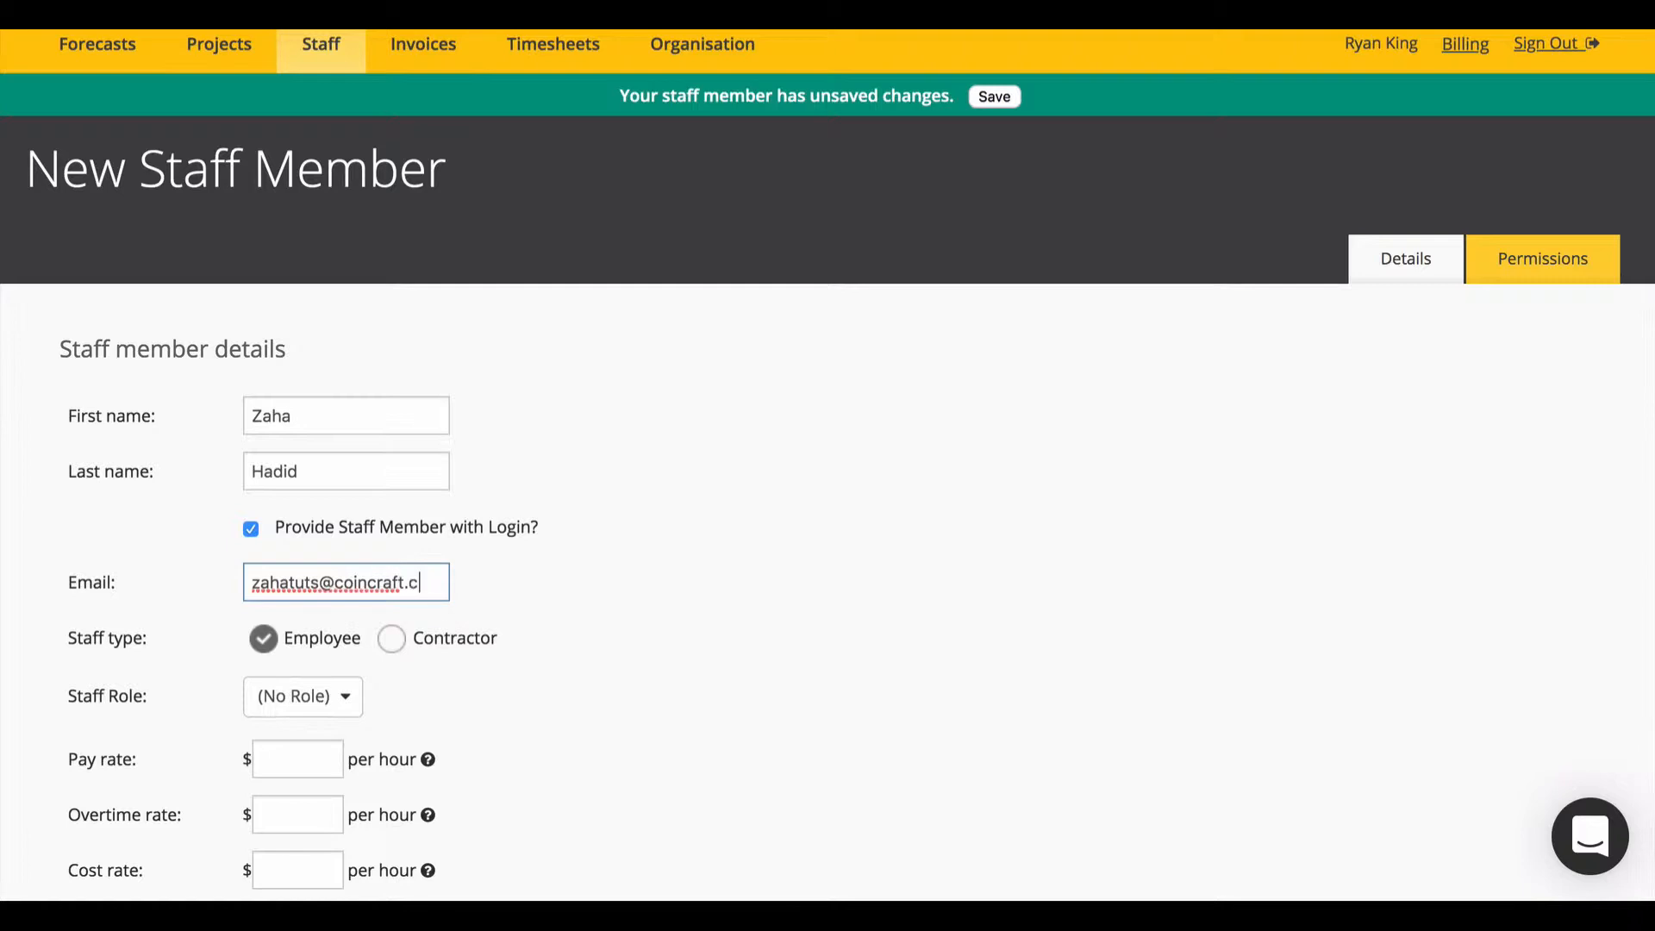
click(524, 591)
Step: Keep type Employee and enter rates $40 pay, $60 overtime, $120 cost, $280 charge-out
scroll(524, 592, down, 2)
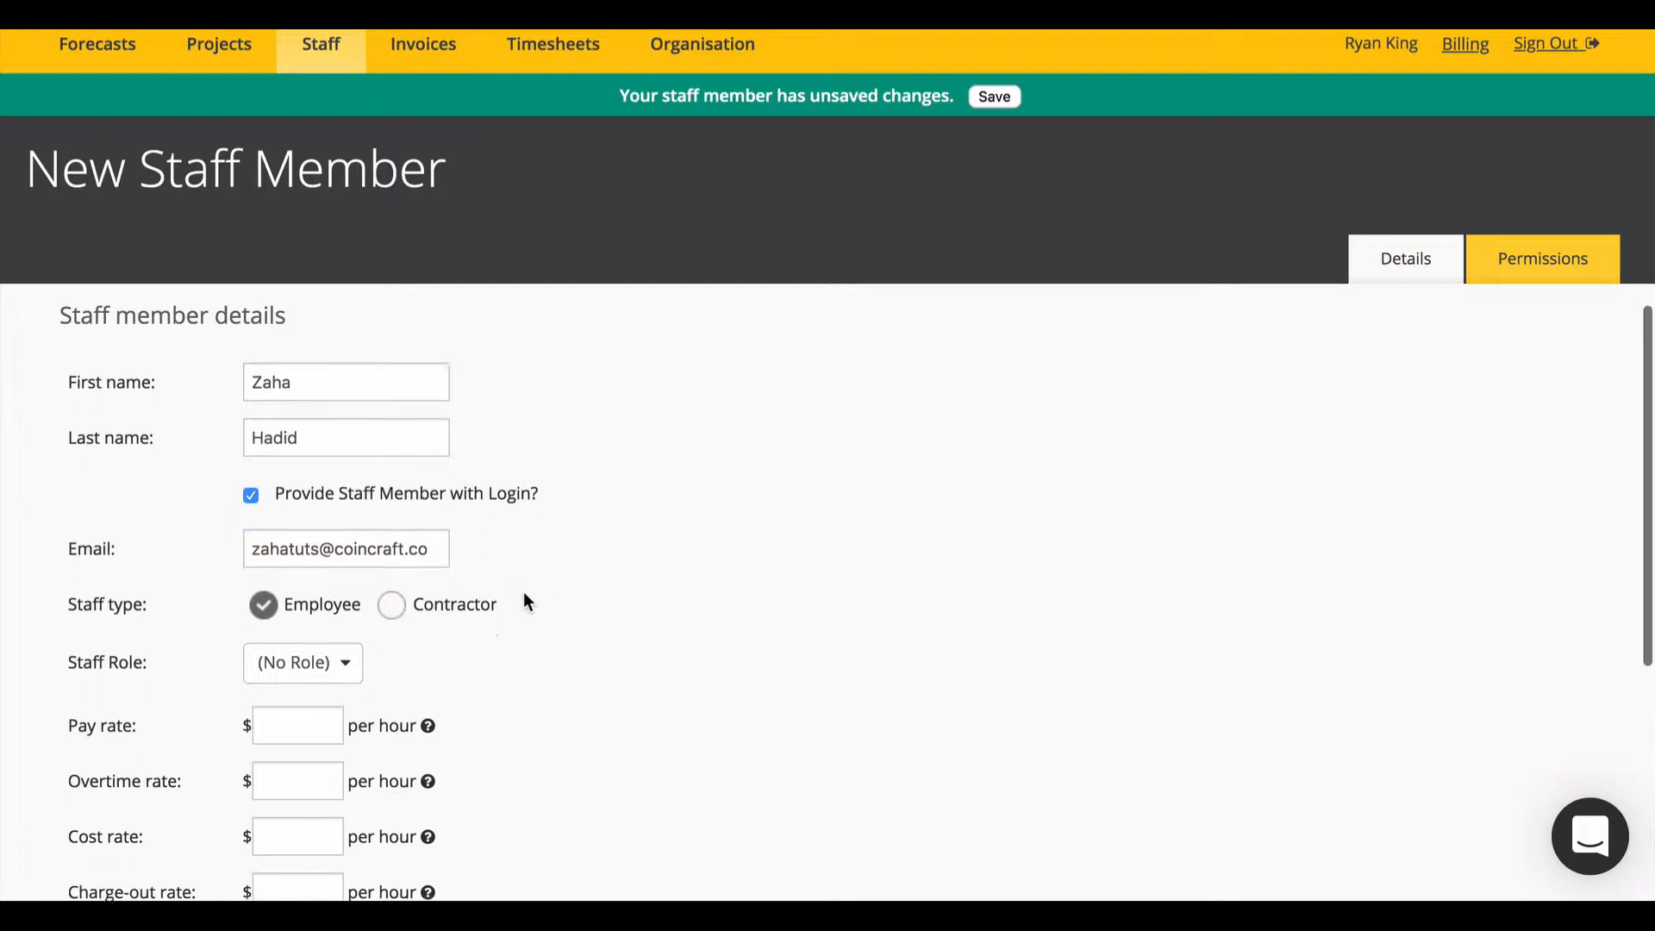
scroll(524, 591, down, 1)
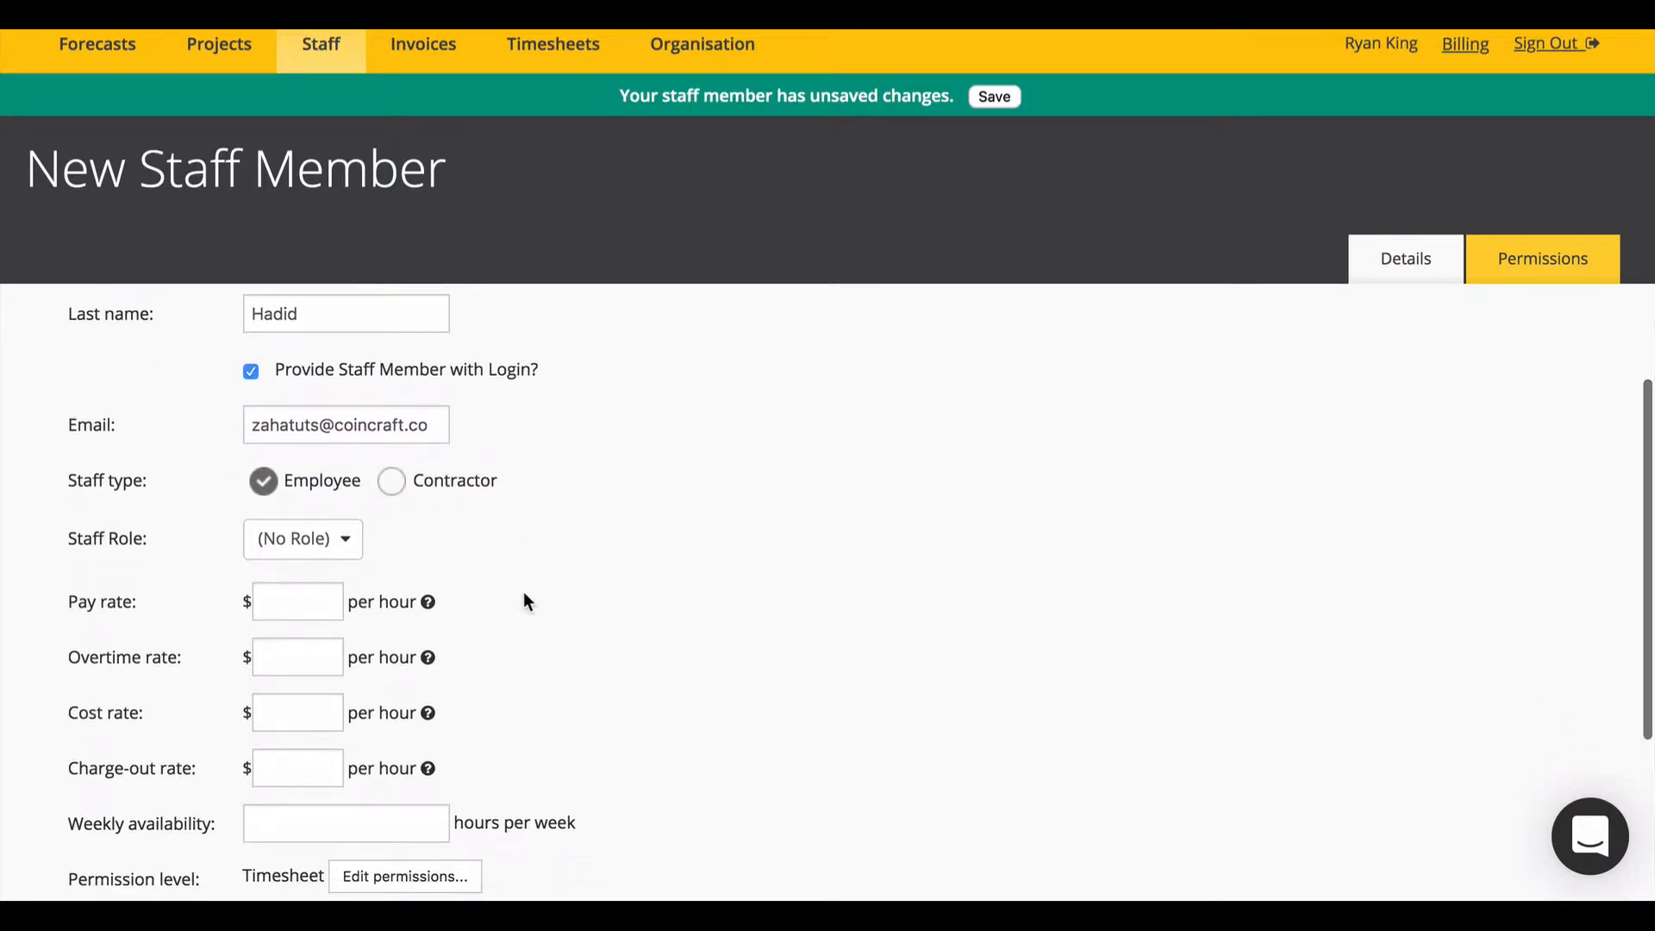
click(266, 485)
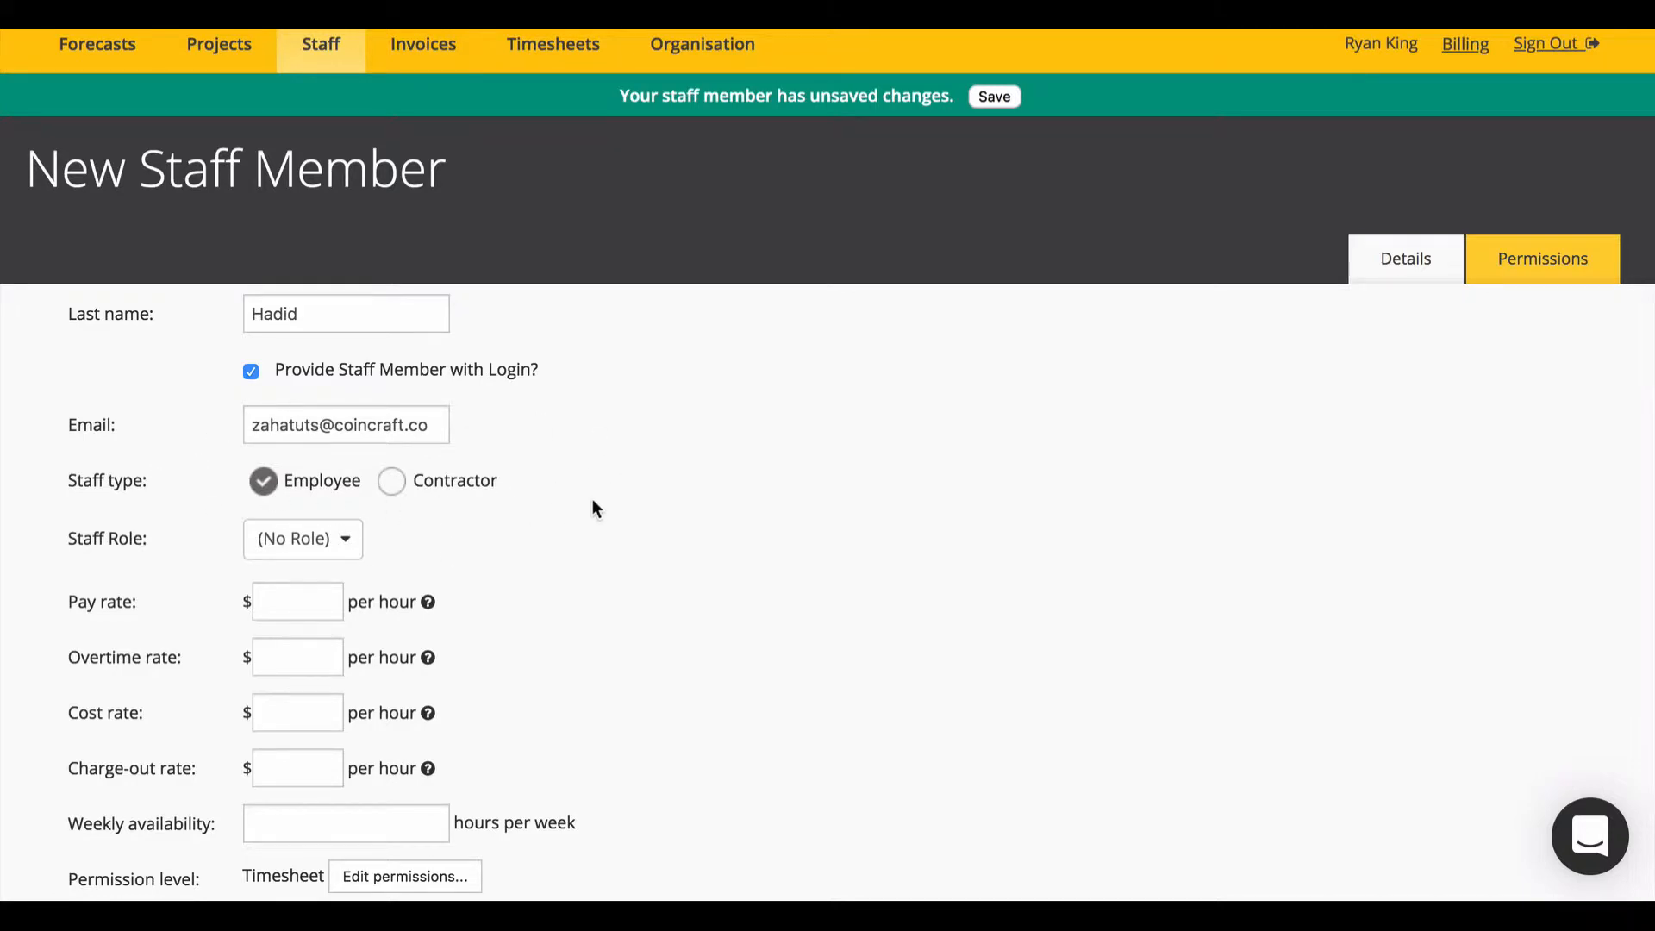
scroll(485, 517, down, 2)
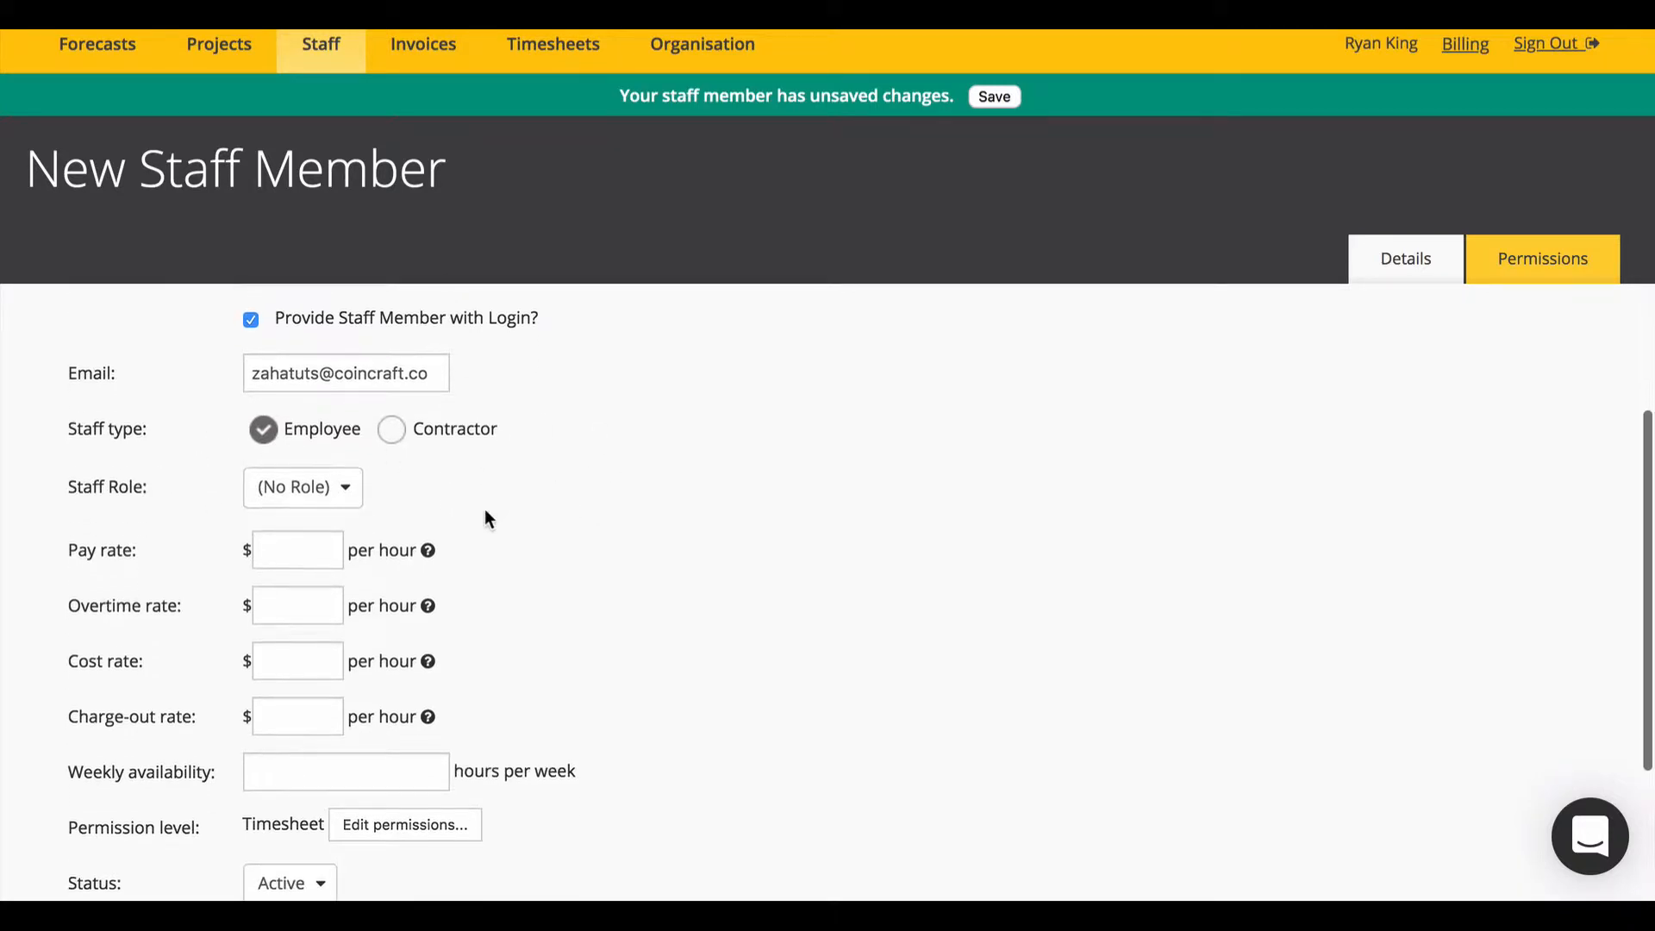
click(293, 517)
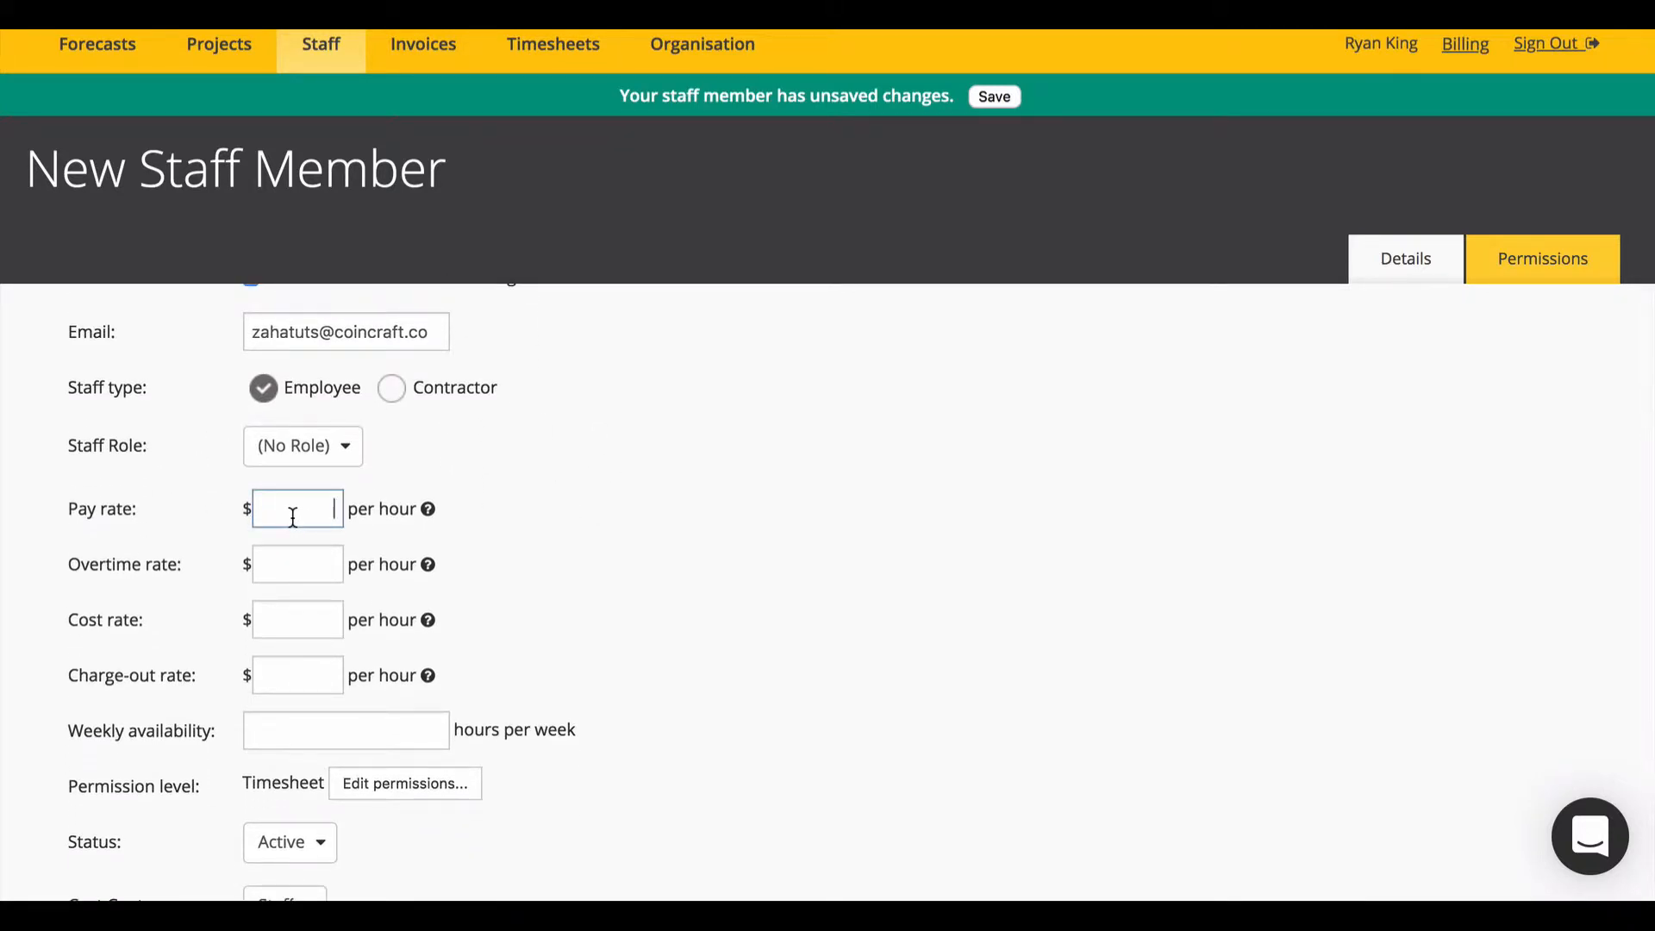
text(40)
click(324, 560)
text(60)
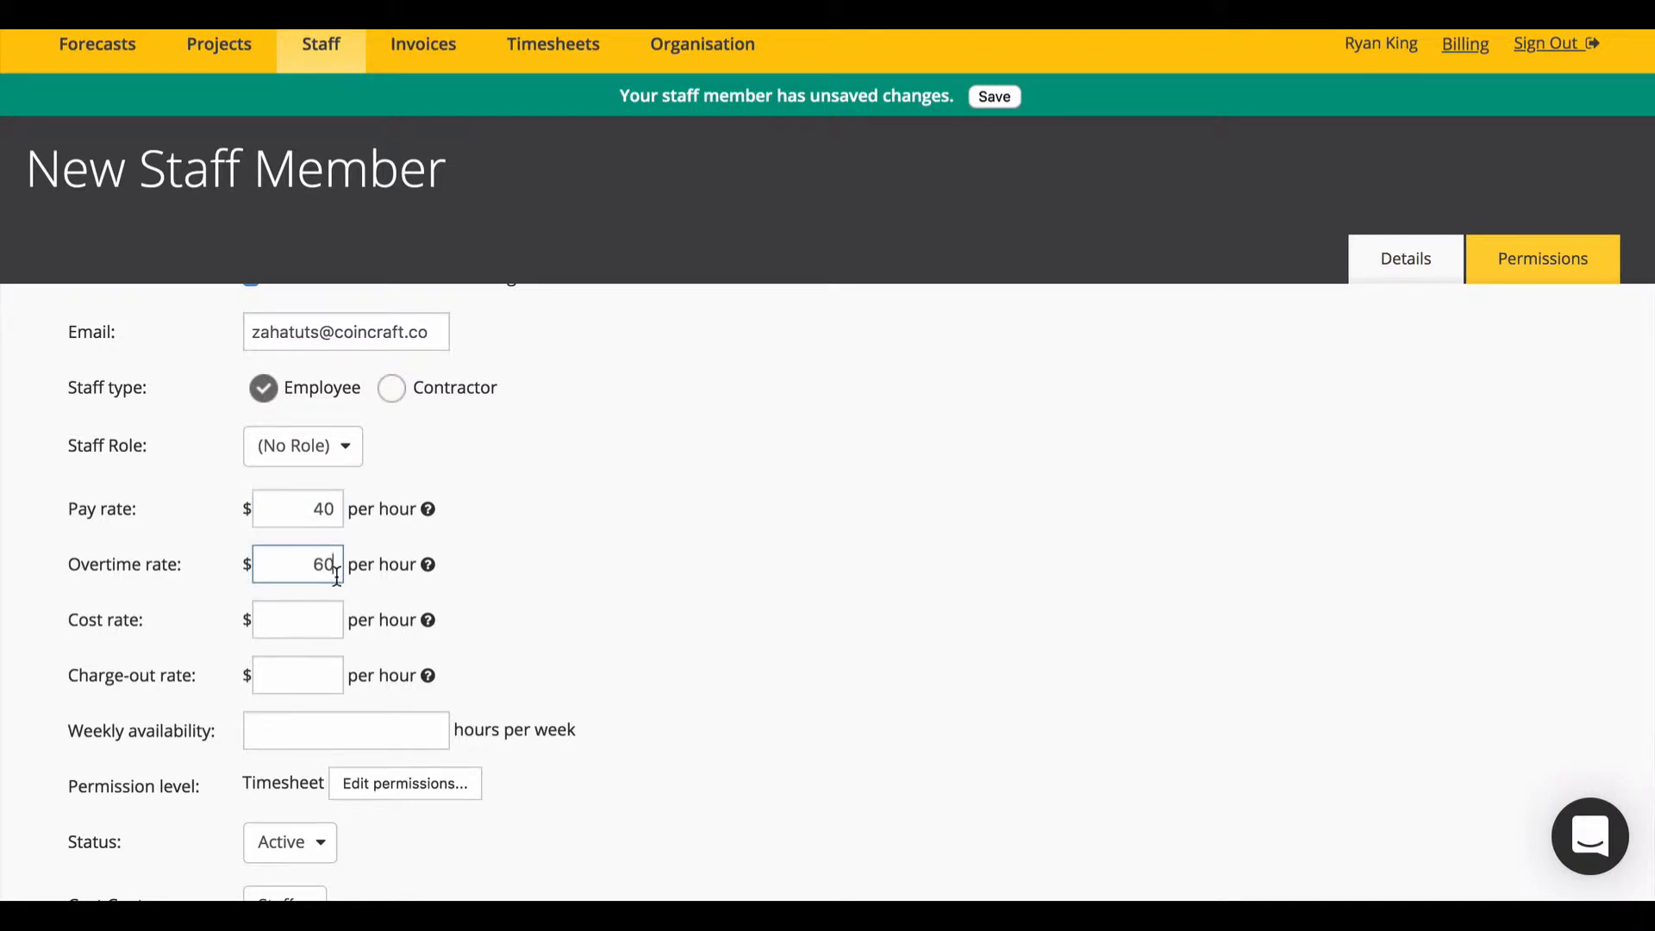
click(322, 619)
text(120)
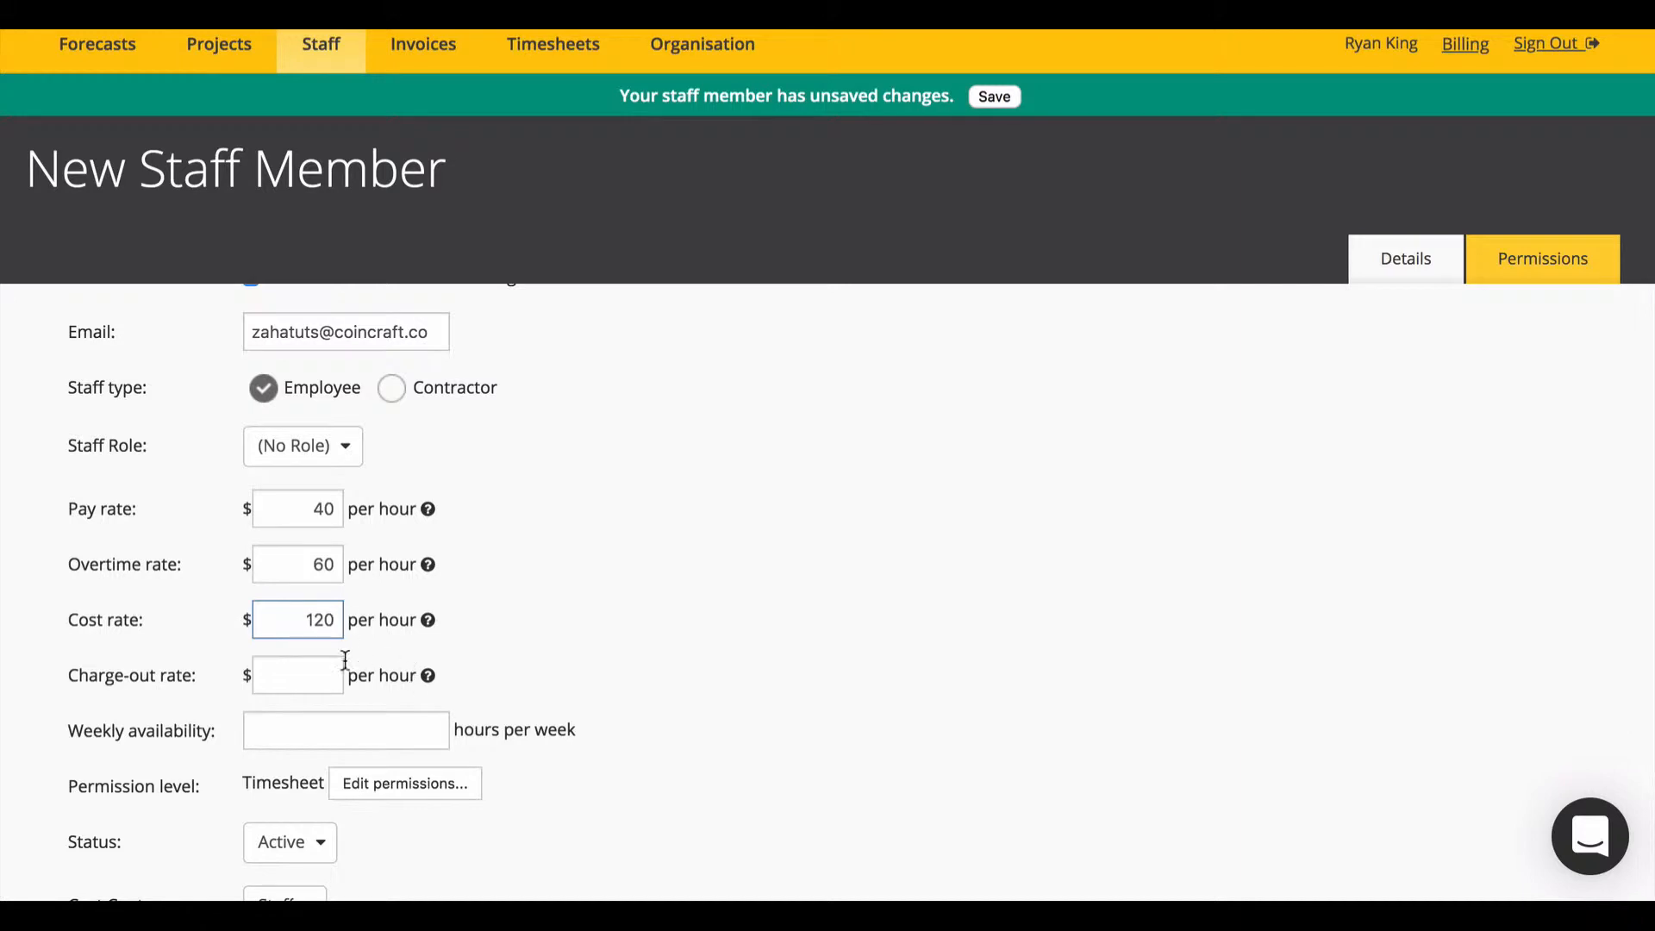
click(285, 659)
text(280)
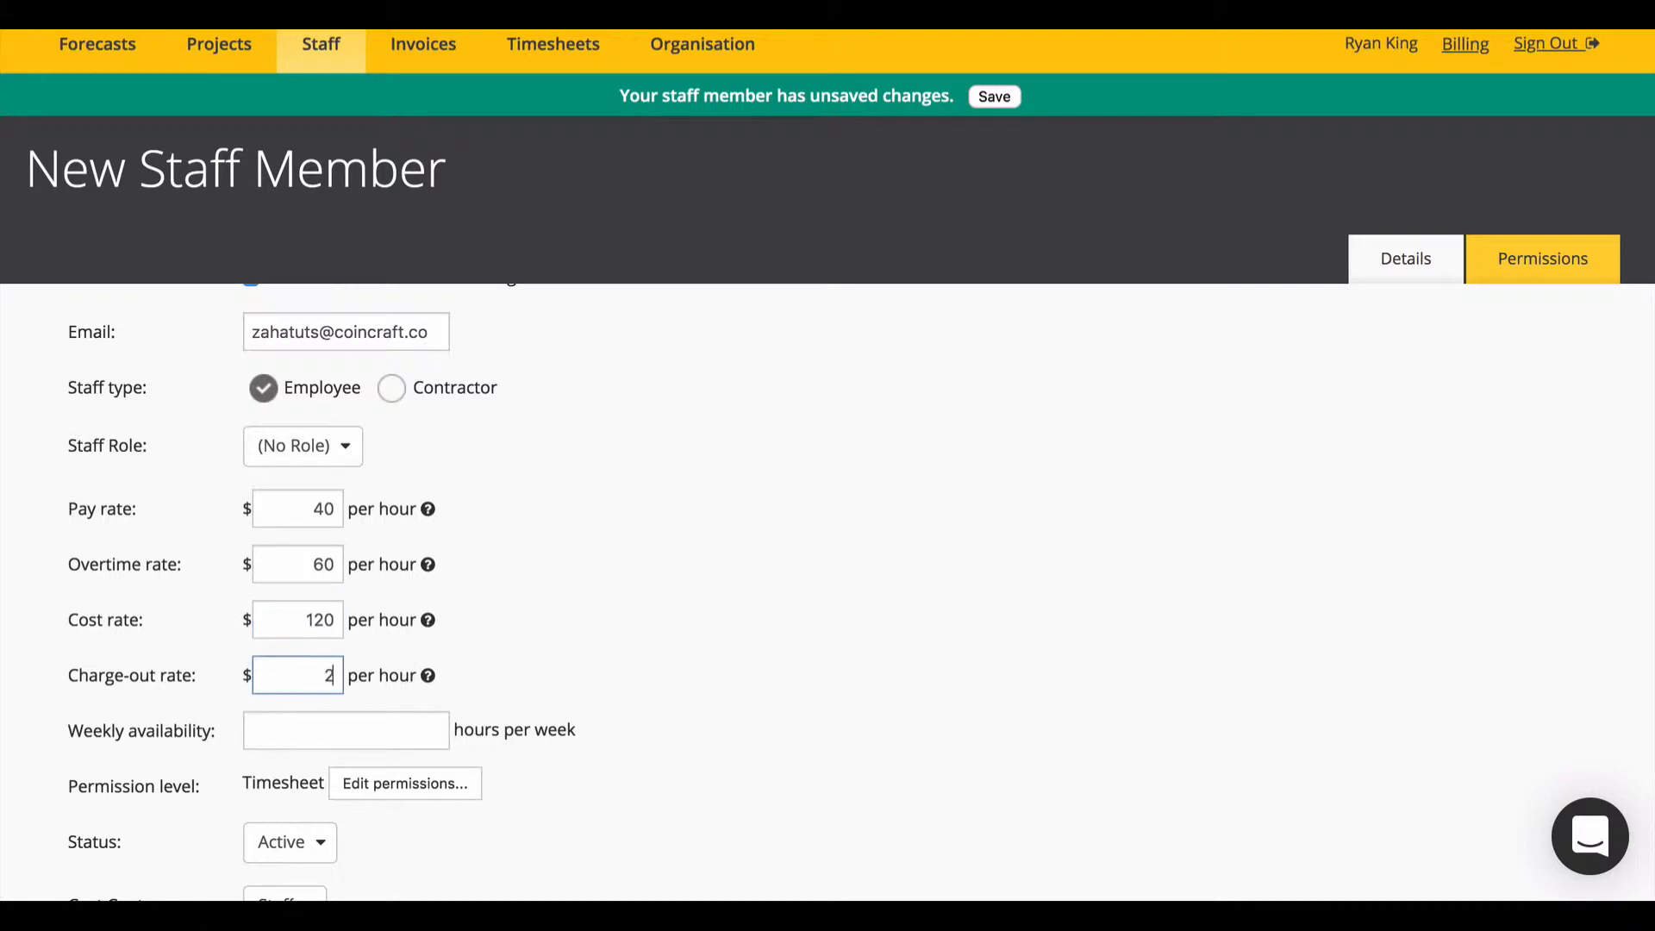
Step: Set weekly availability to 40 hours and save the new staff member
click(319, 716)
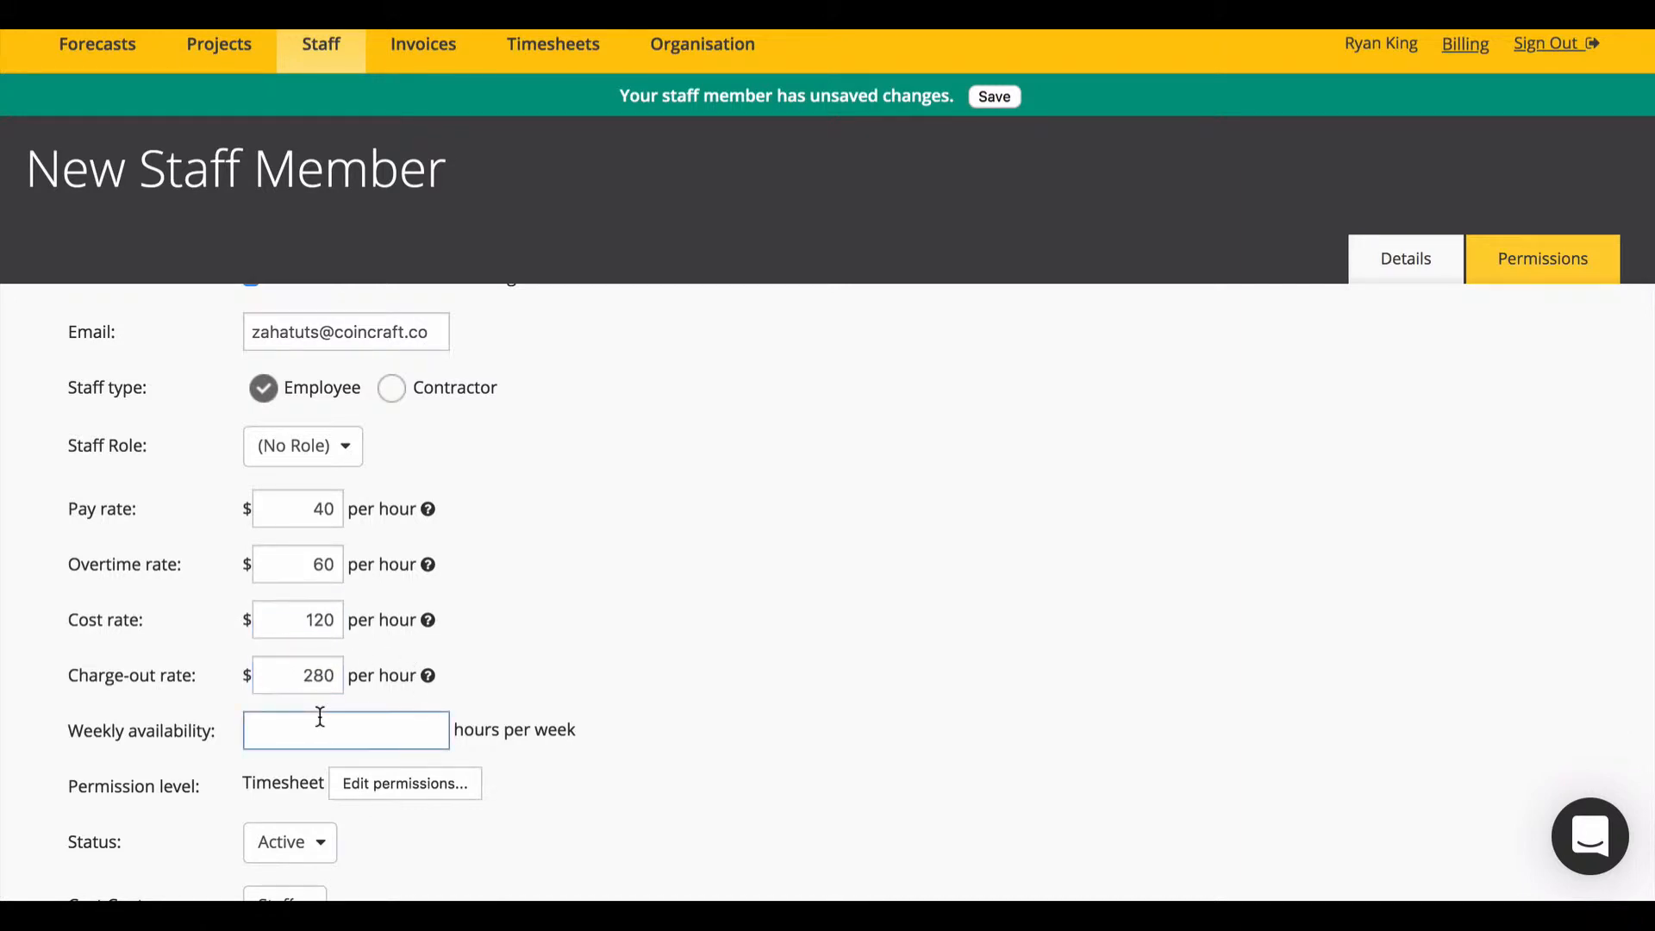
text(40)
click(993, 97)
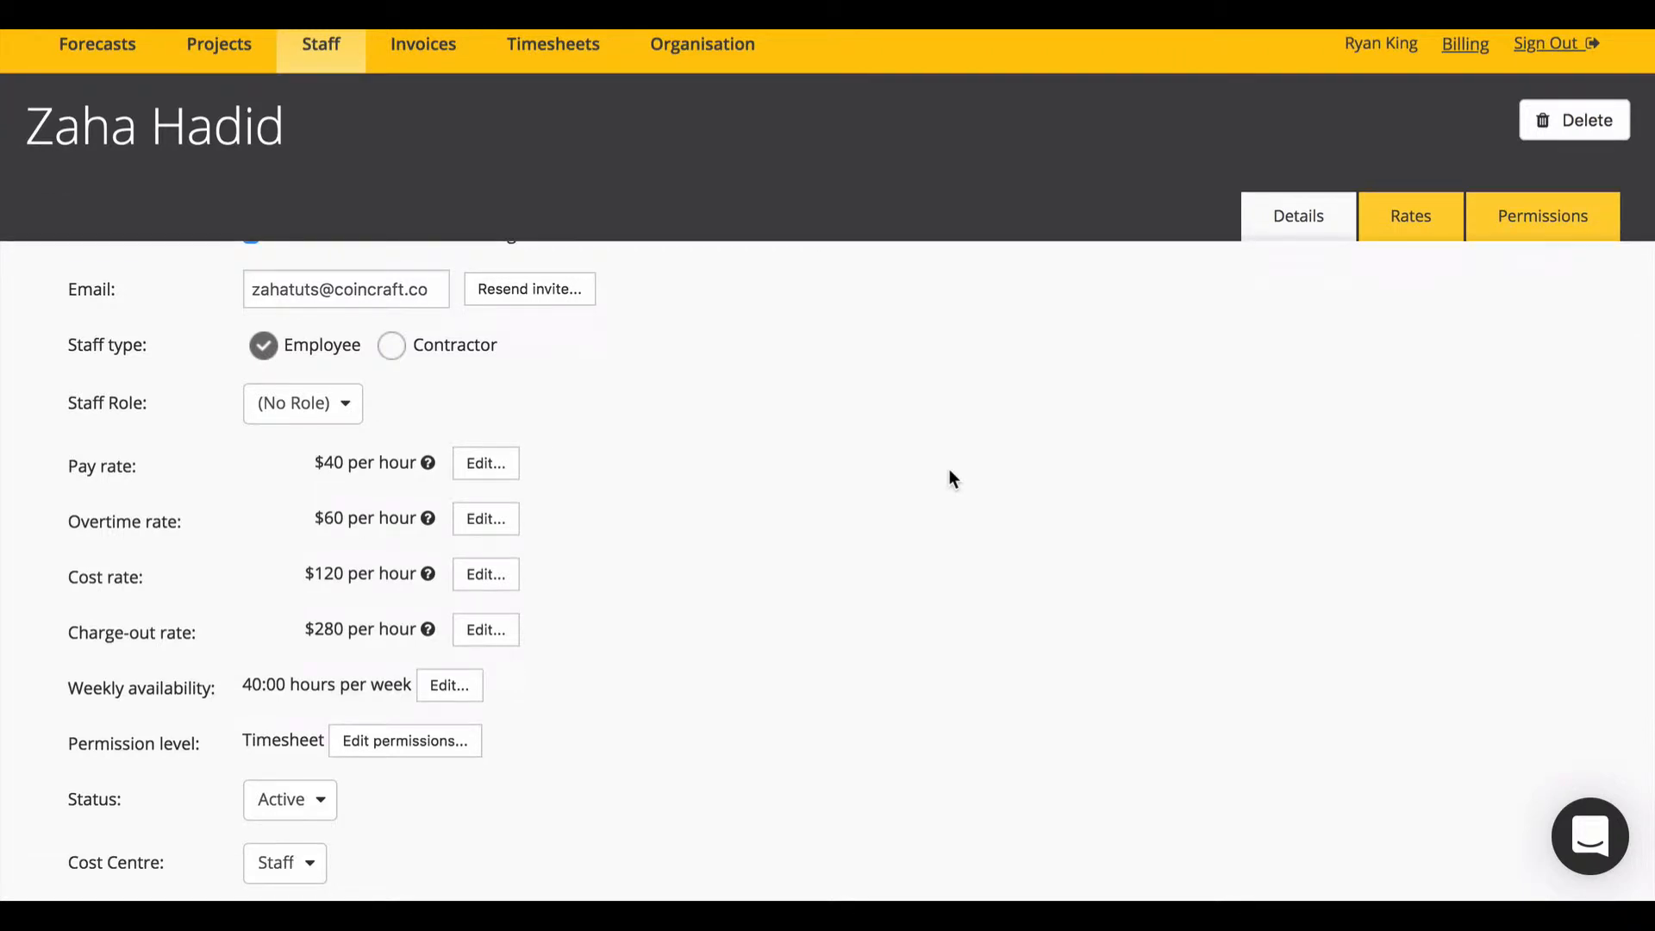
Step: Scroll back up to review the new member's saved Details tab
scroll(949, 478, up, 3)
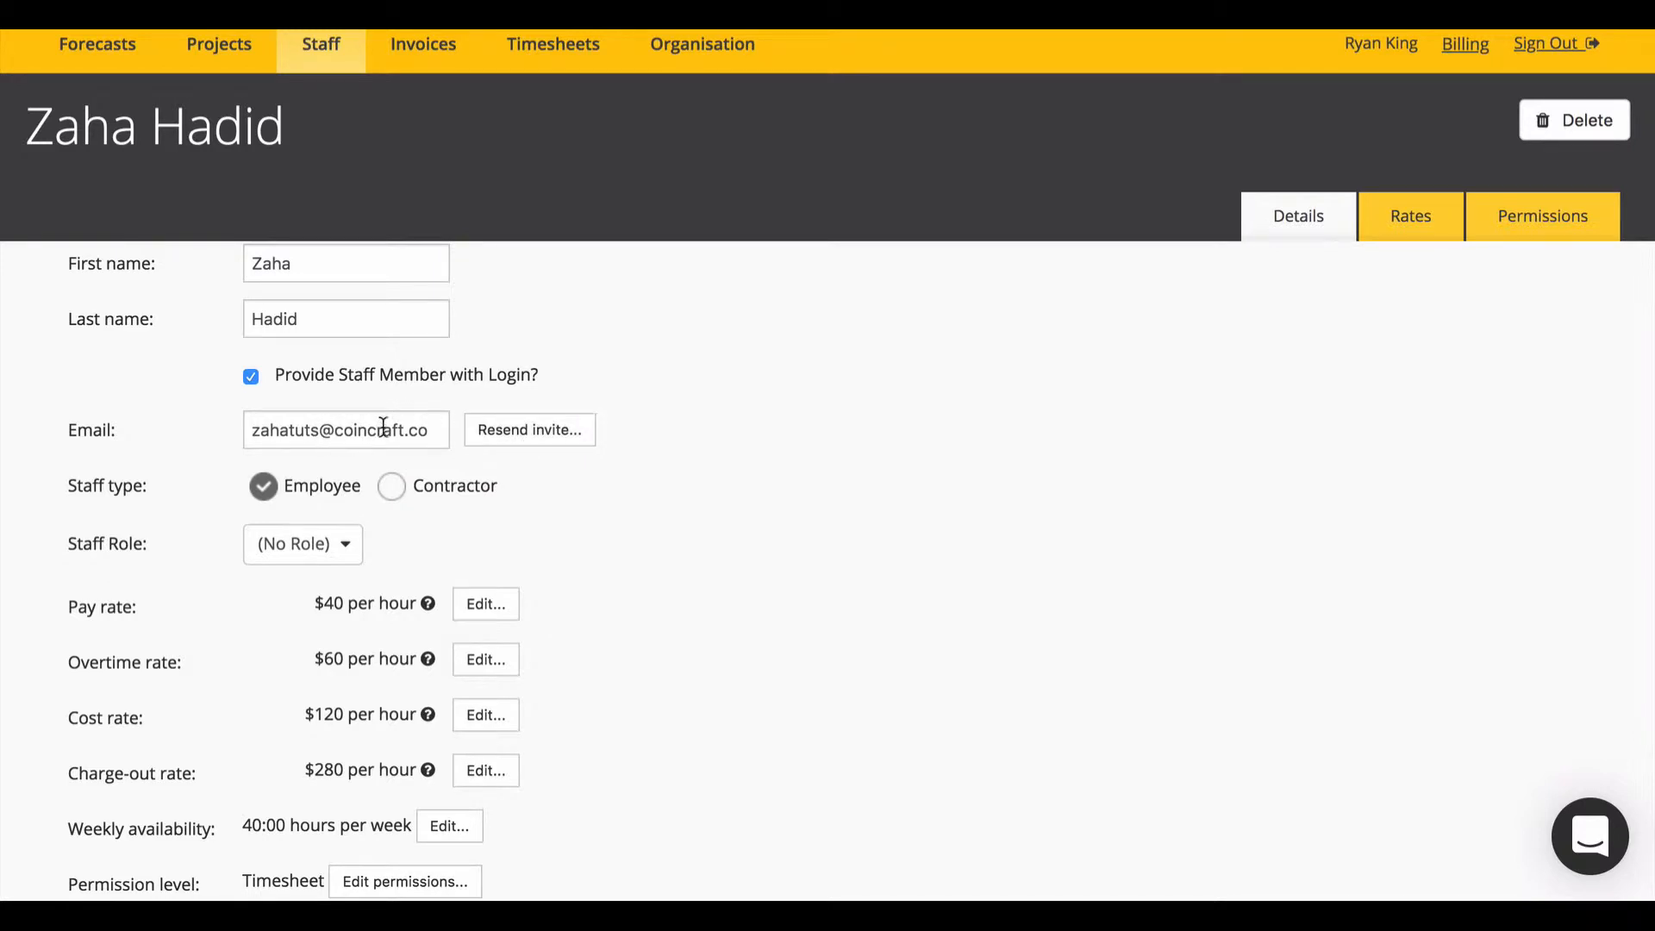
scroll(968, 551, up, 2)
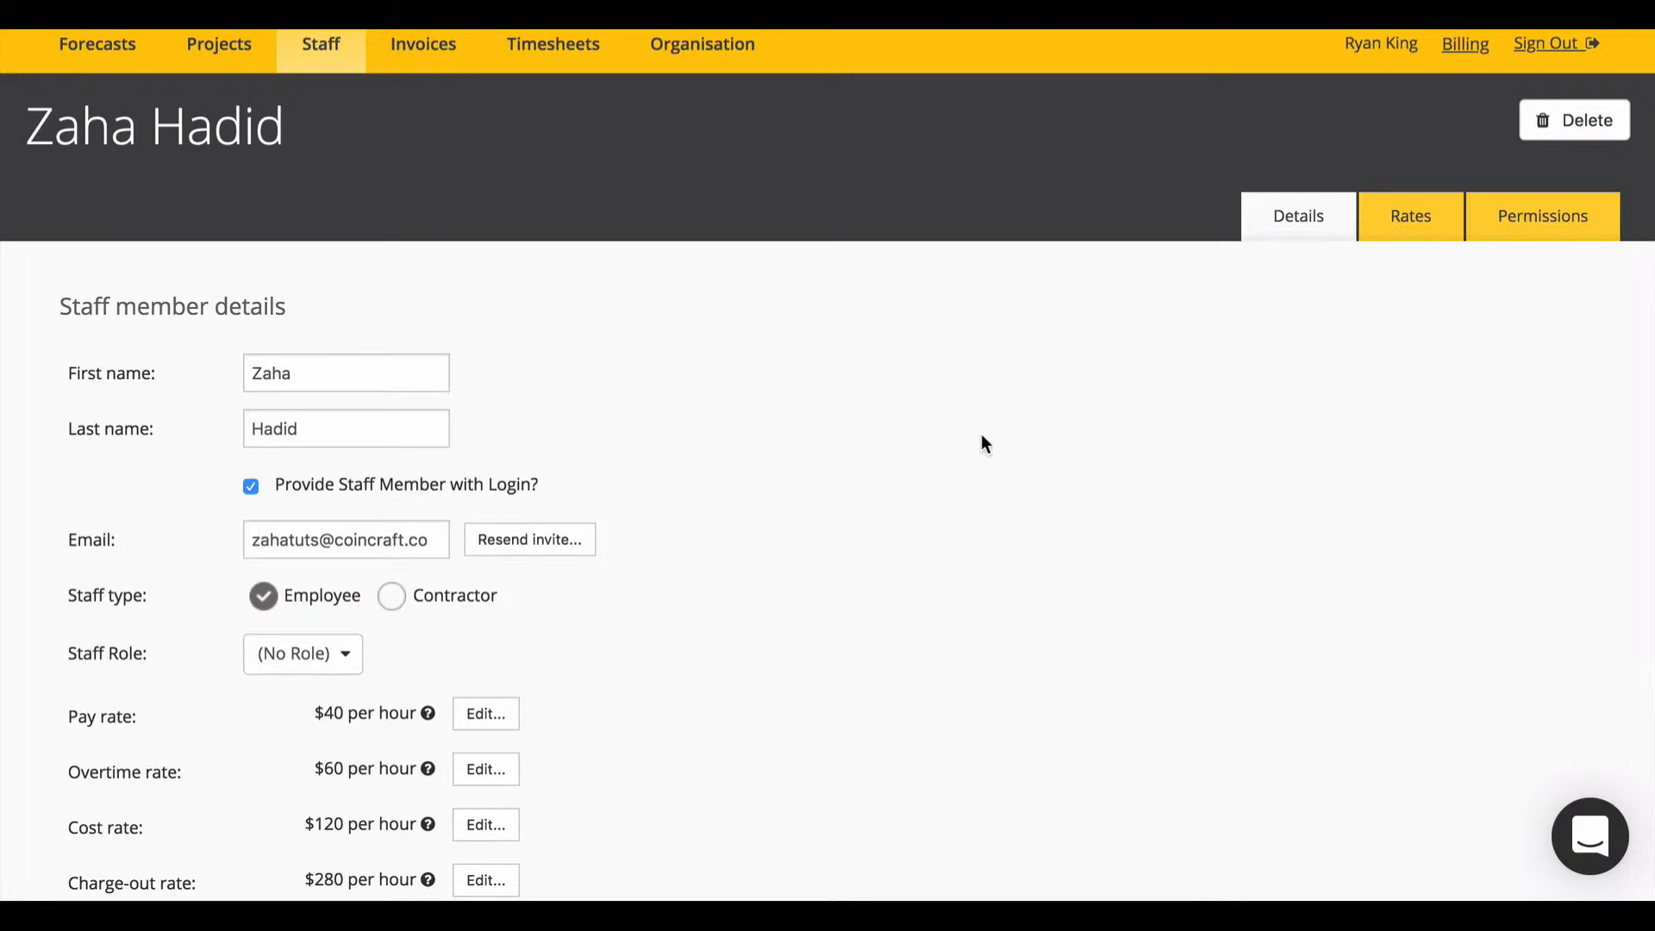
Step: Show the Billing summary as Monthly, then open the Projects list
click(1453, 52)
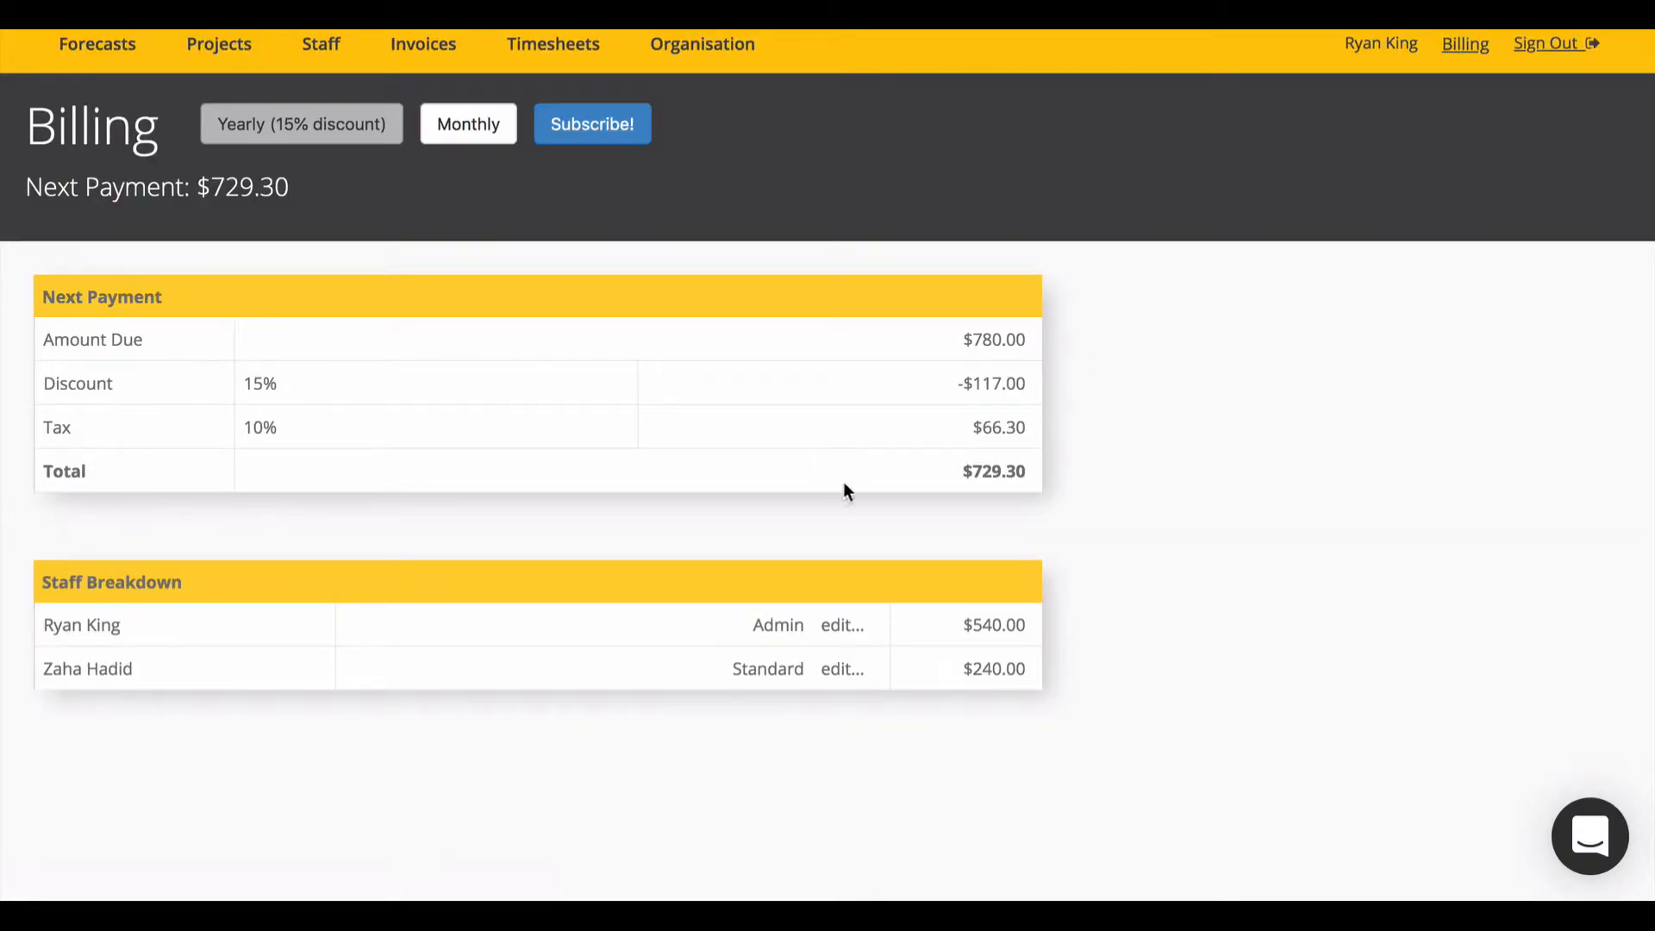
click(460, 136)
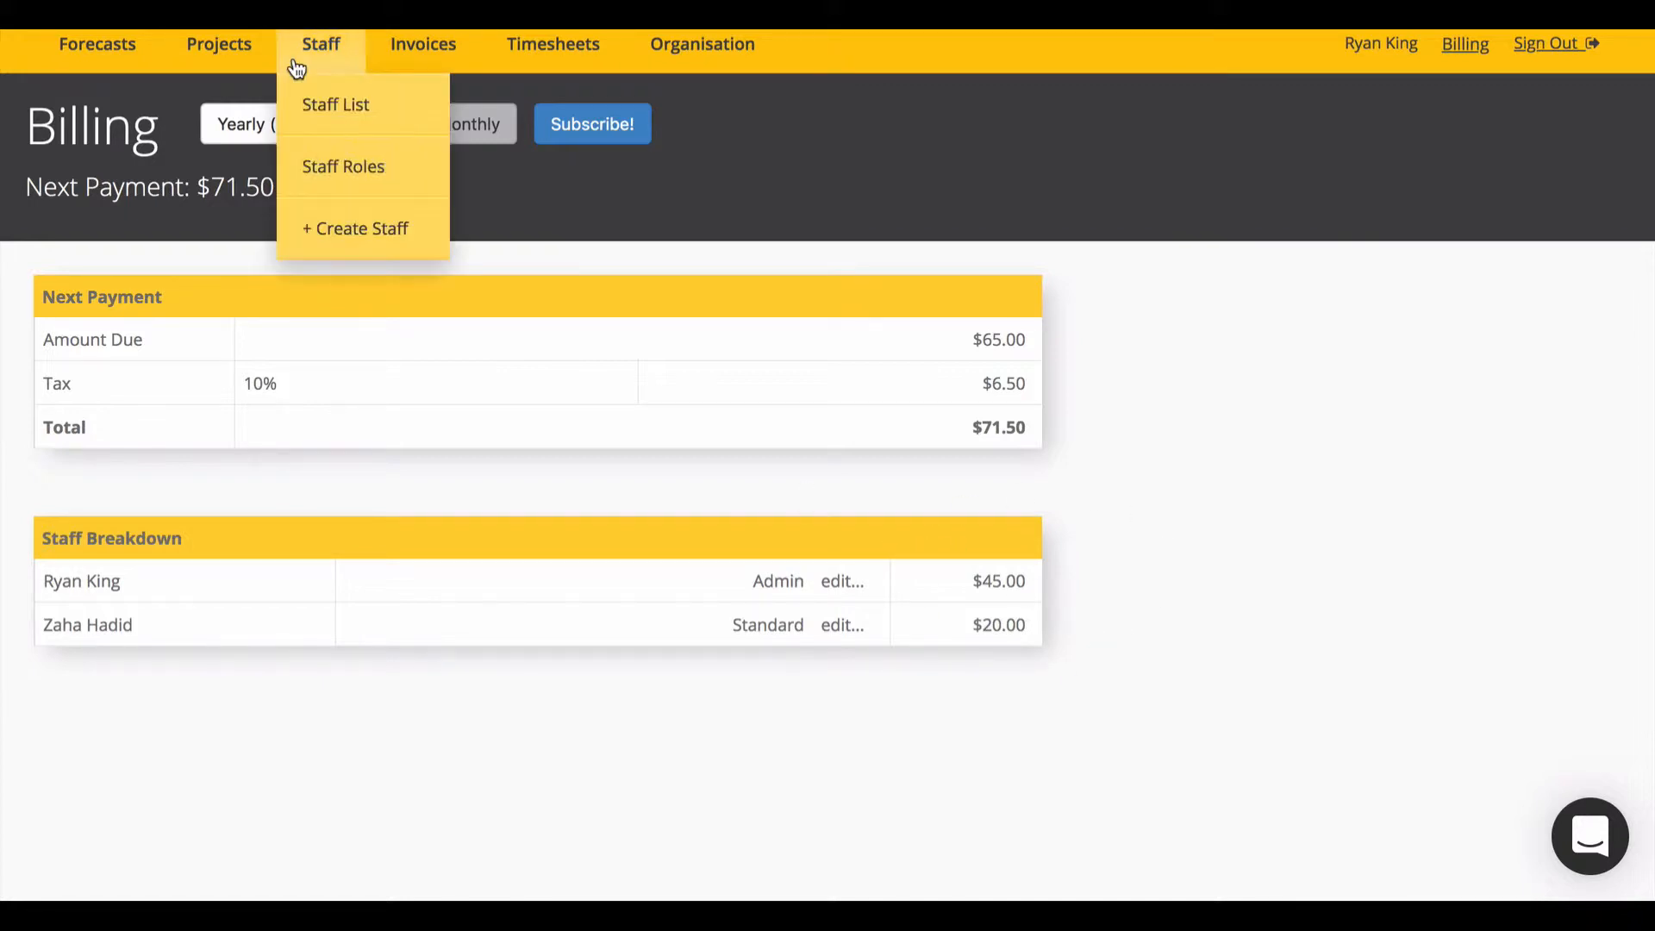
click(244, 107)
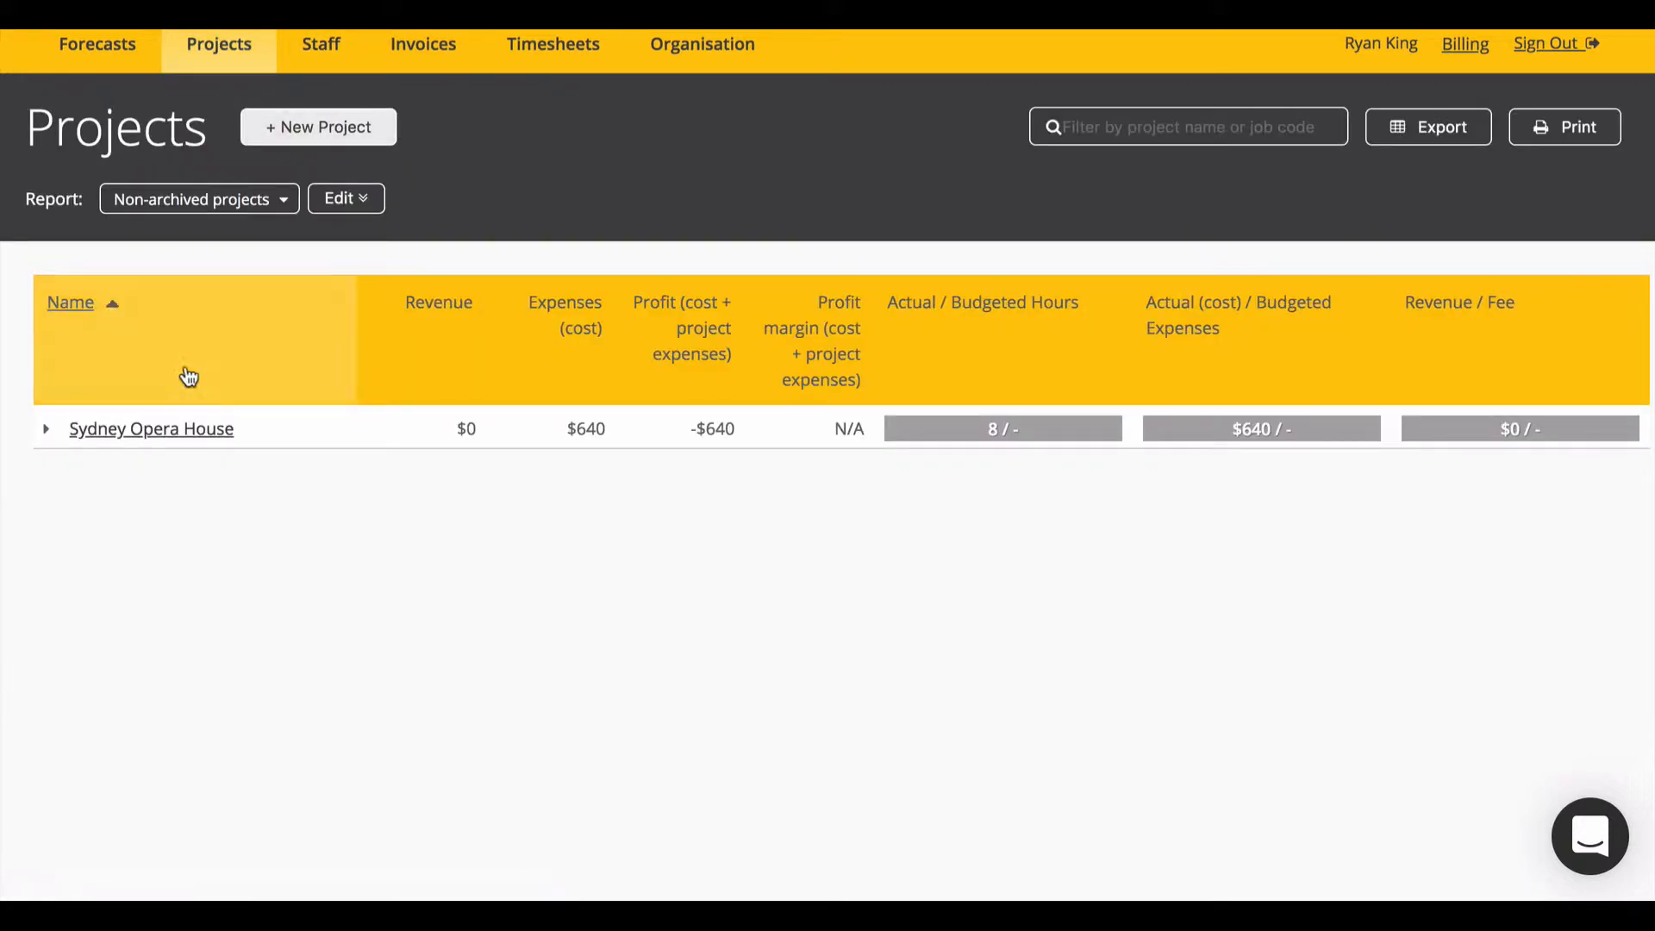
Step: Start Concept Design on 1 April 2019 and give it a 3-month duration
click(176, 431)
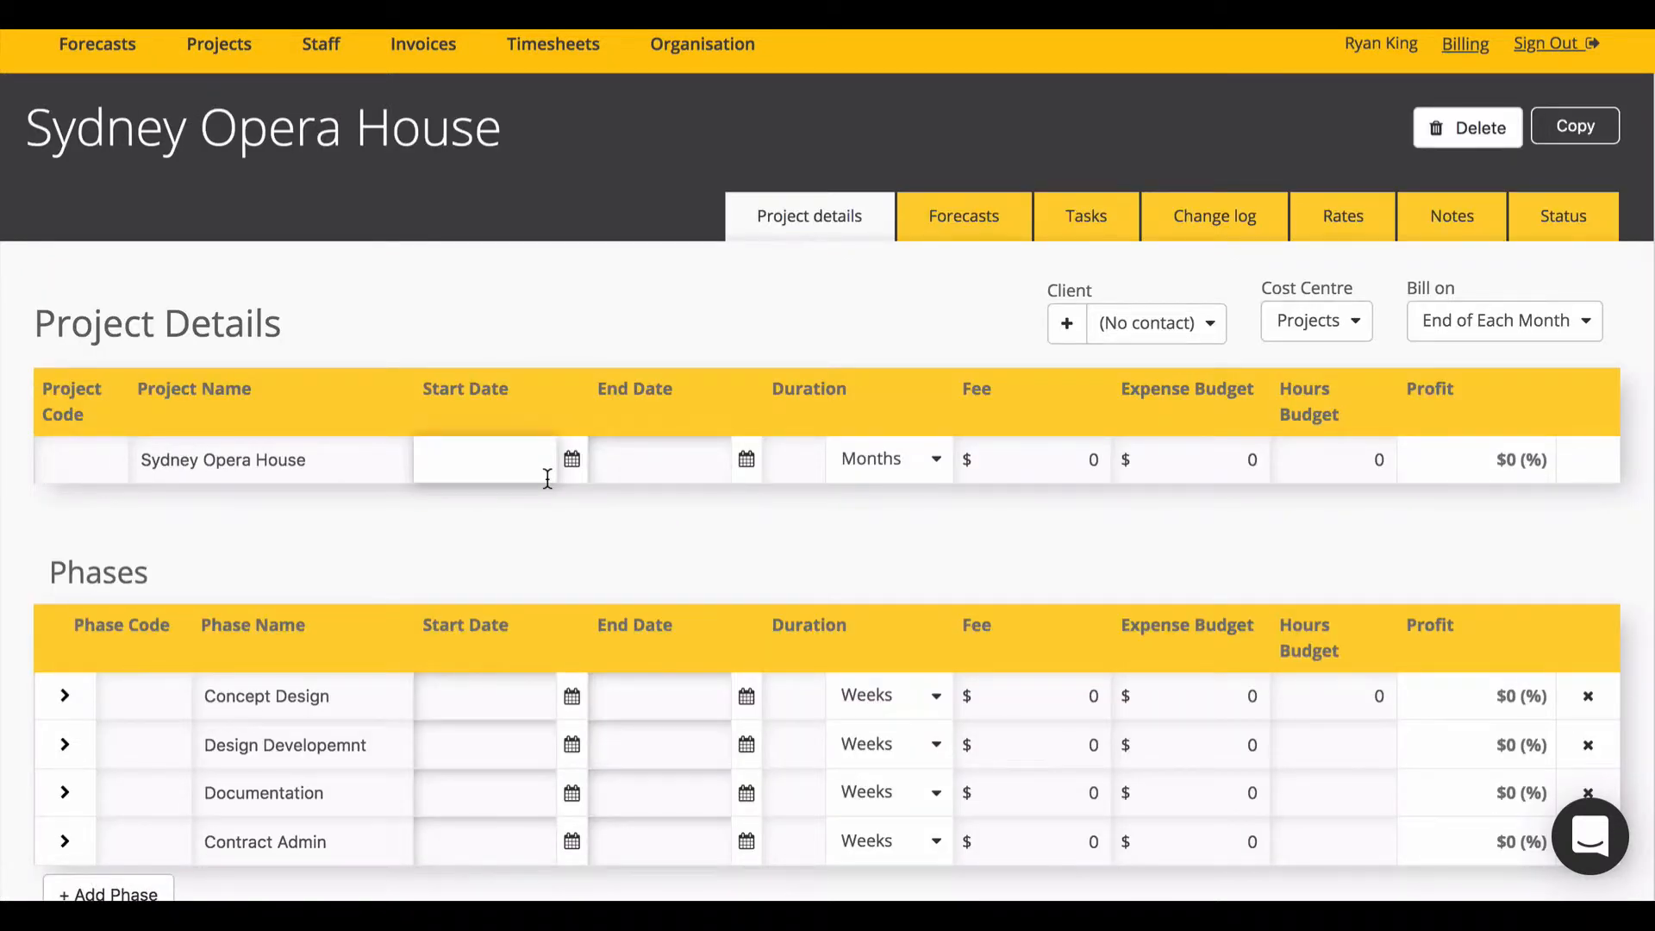
scroll(548, 478, down, 2)
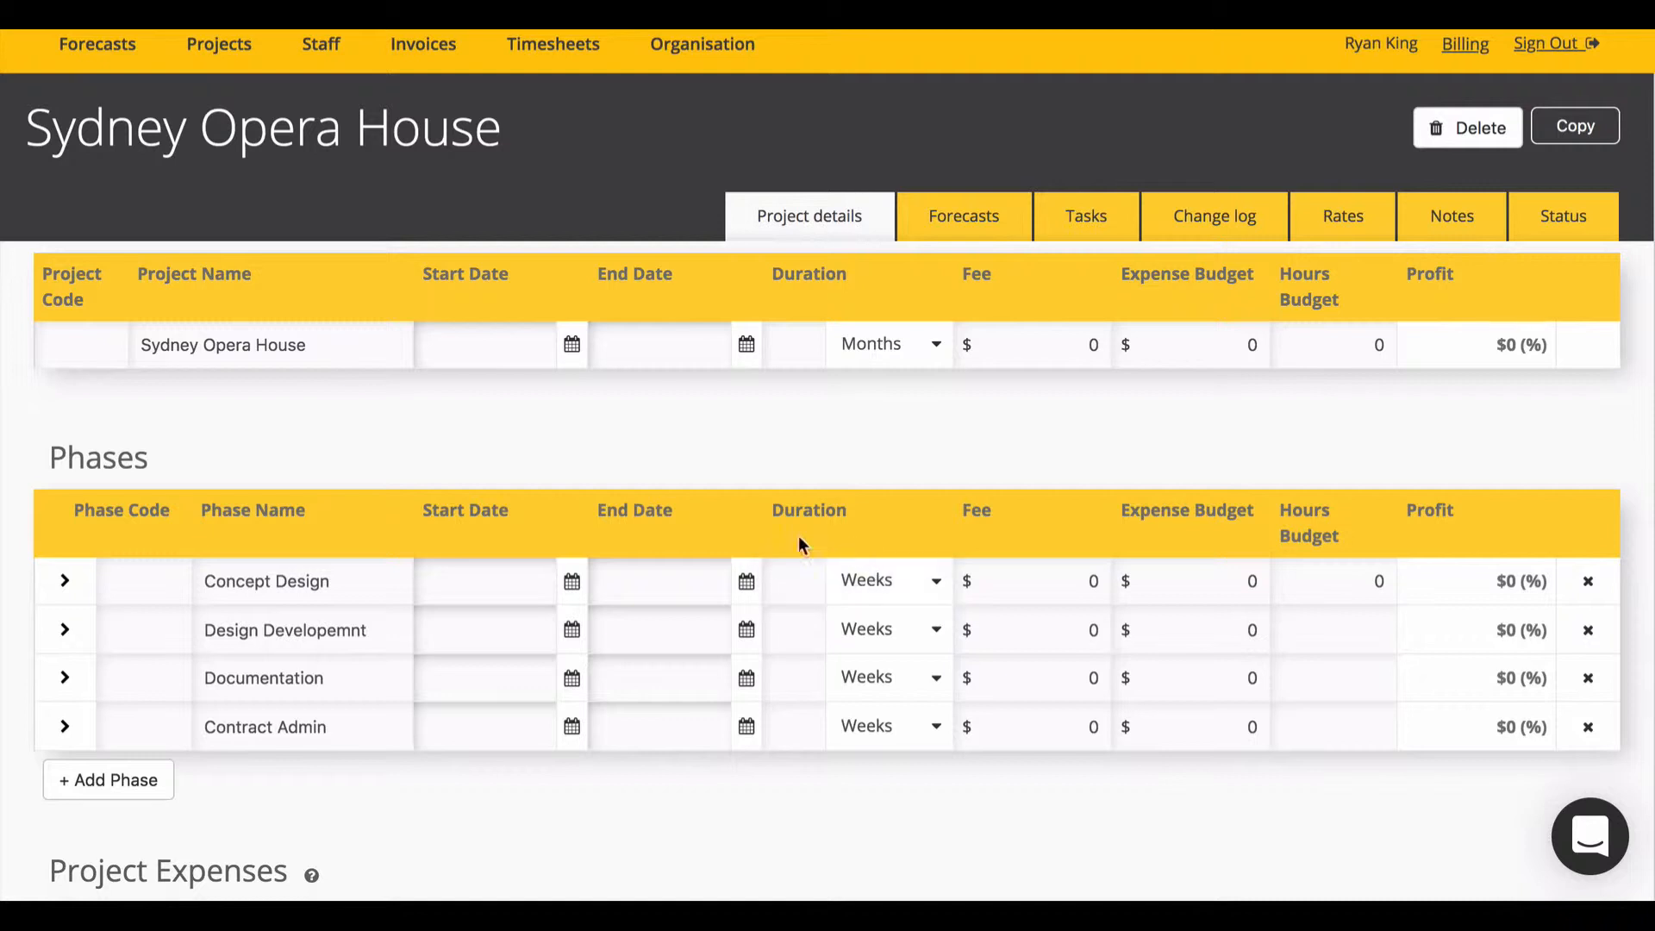
click(571, 583)
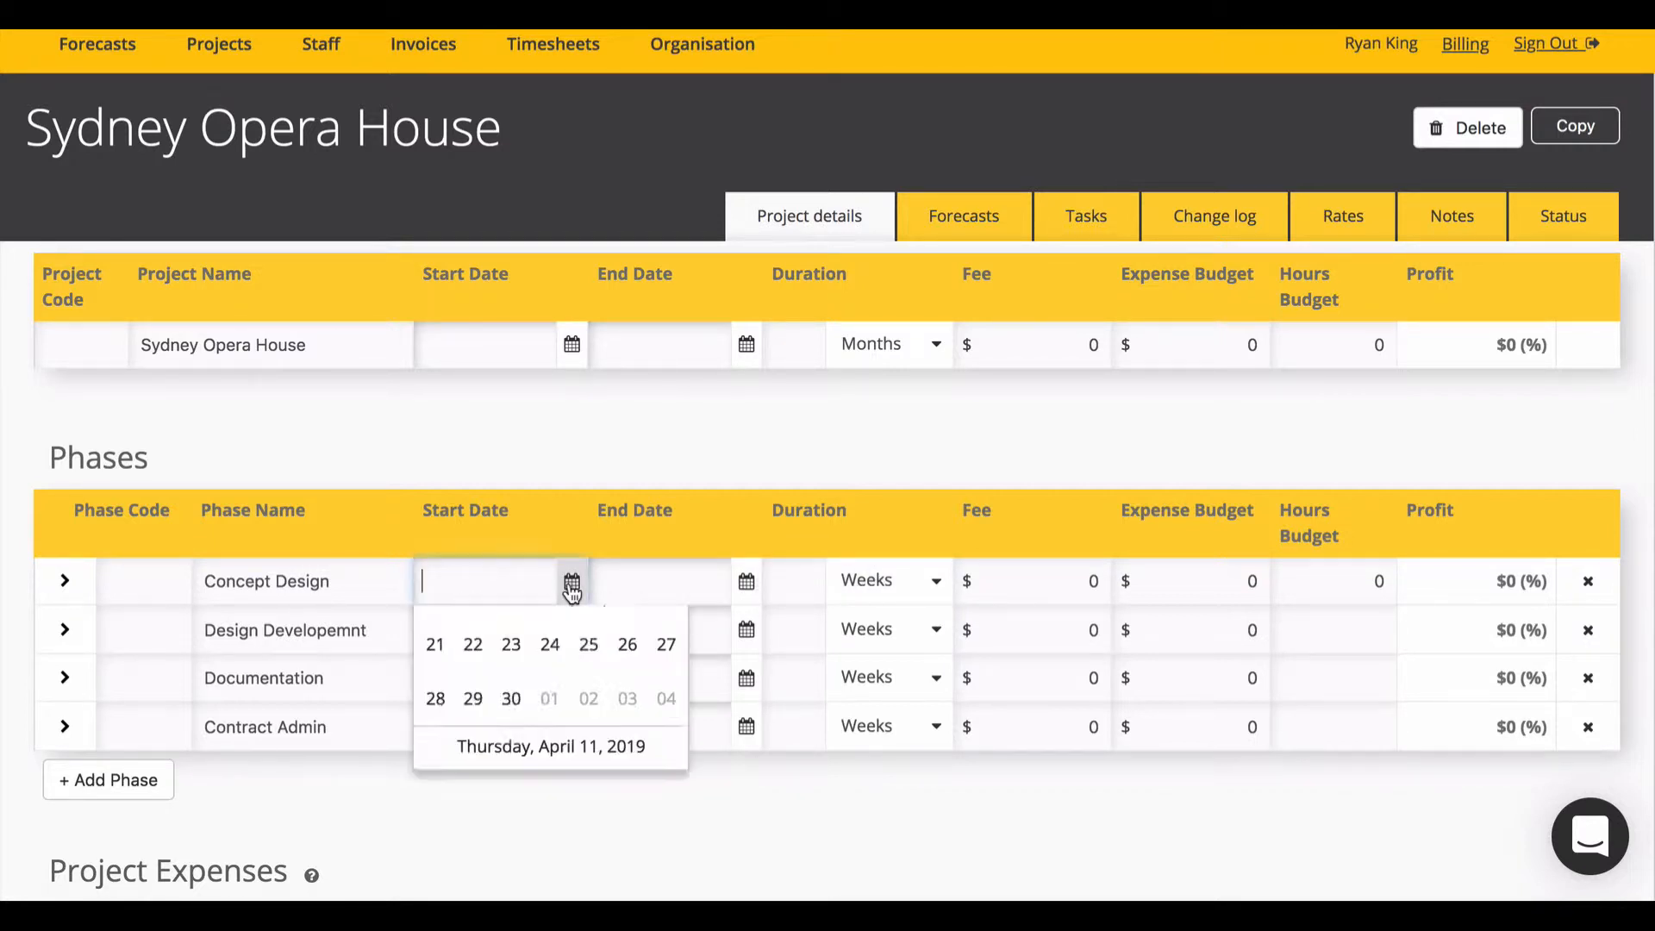
click(472, 706)
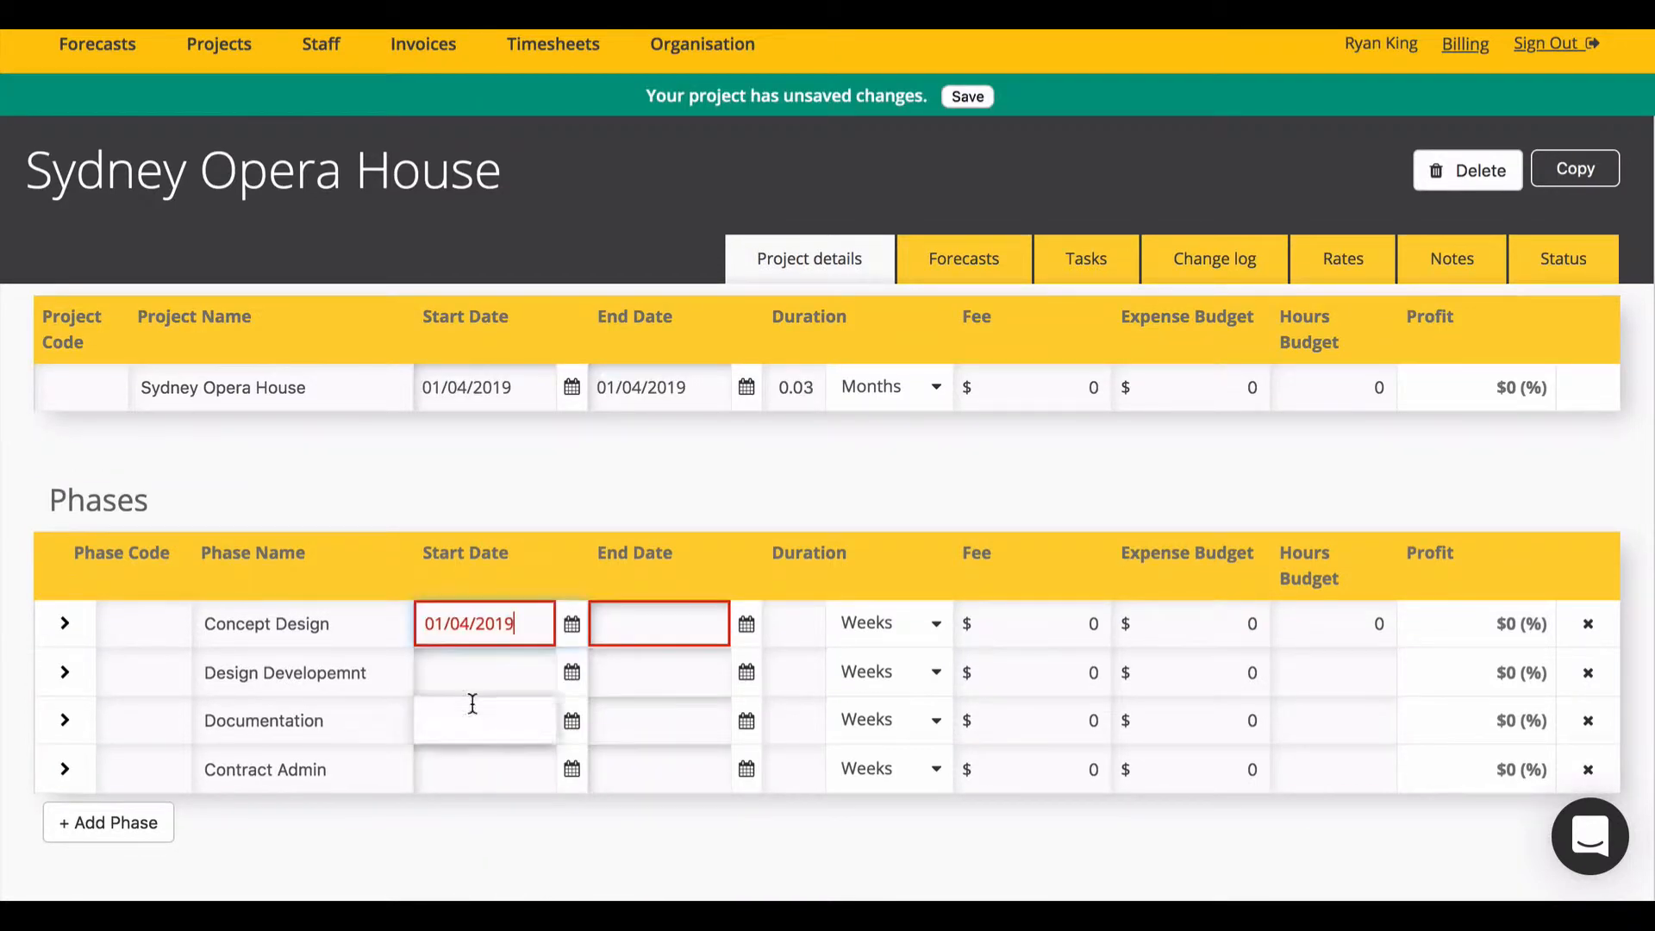
click(745, 623)
scroll(720, 750, down, 2)
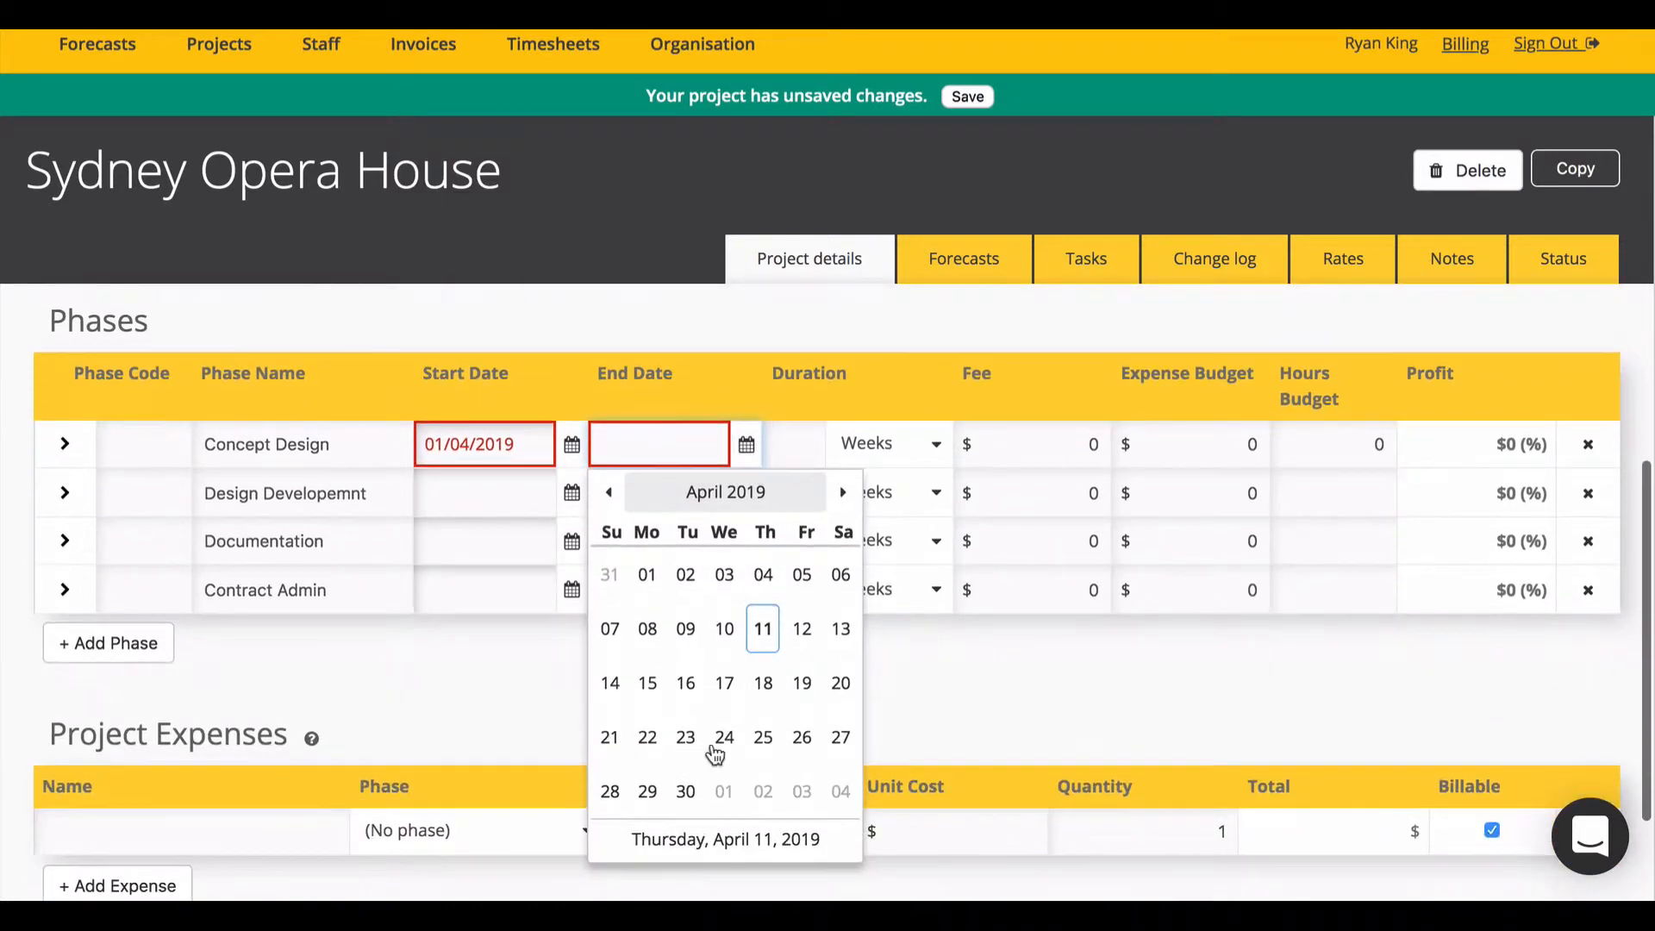
click(685, 792)
click(891, 443)
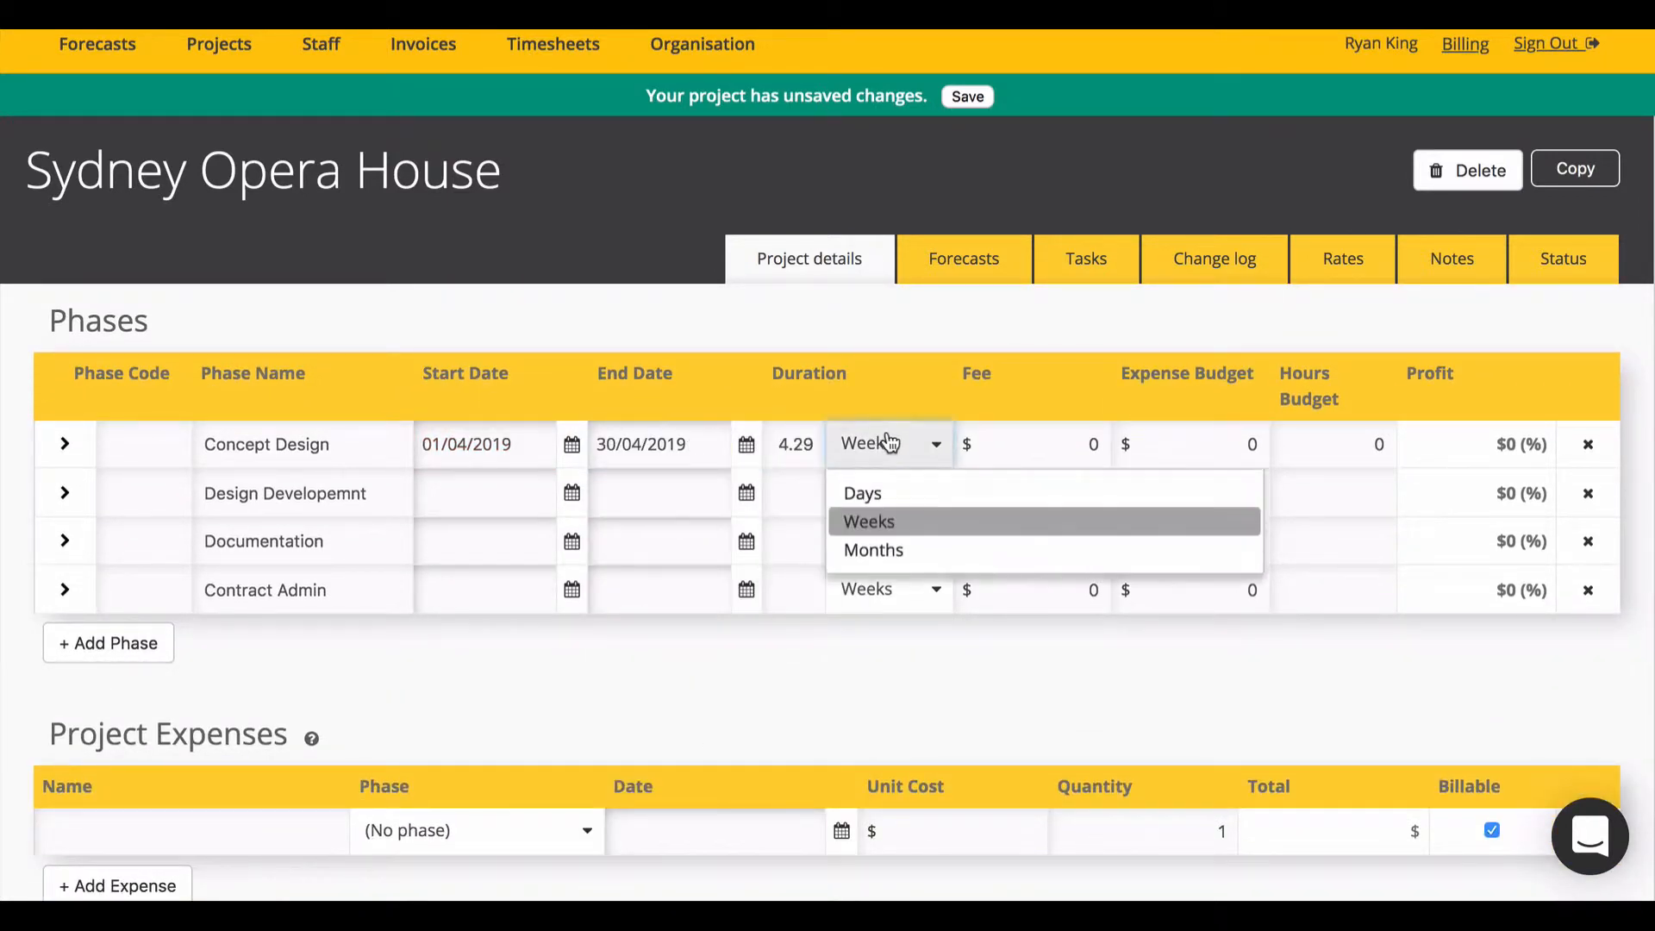
click(910, 549)
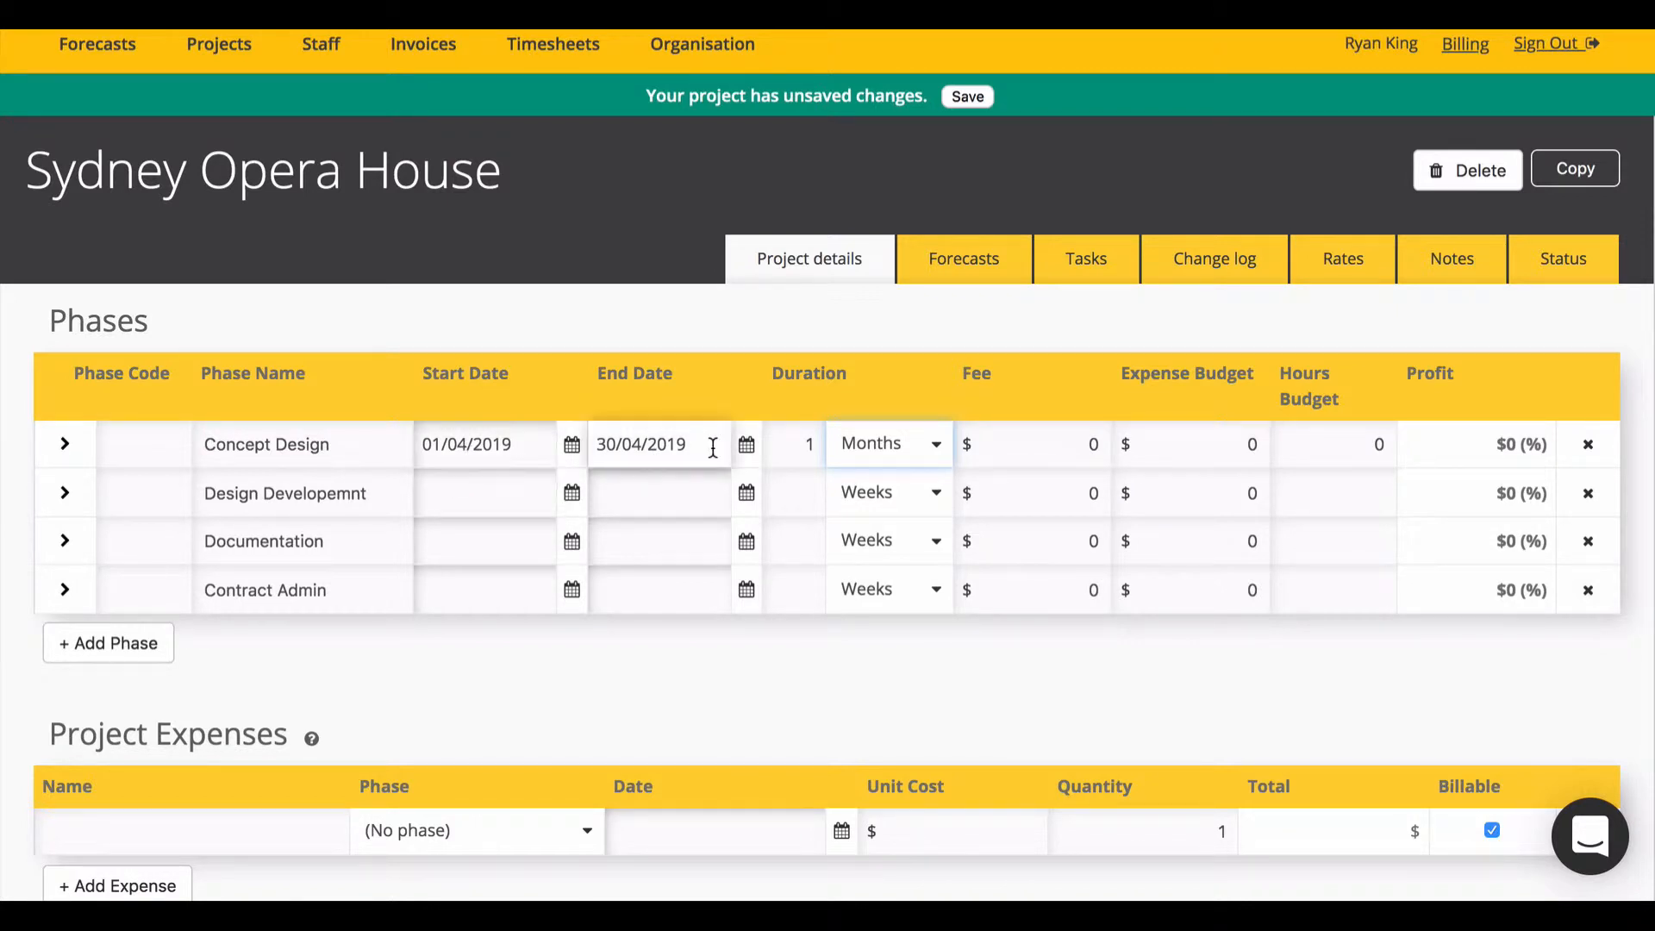
double_click(807, 445)
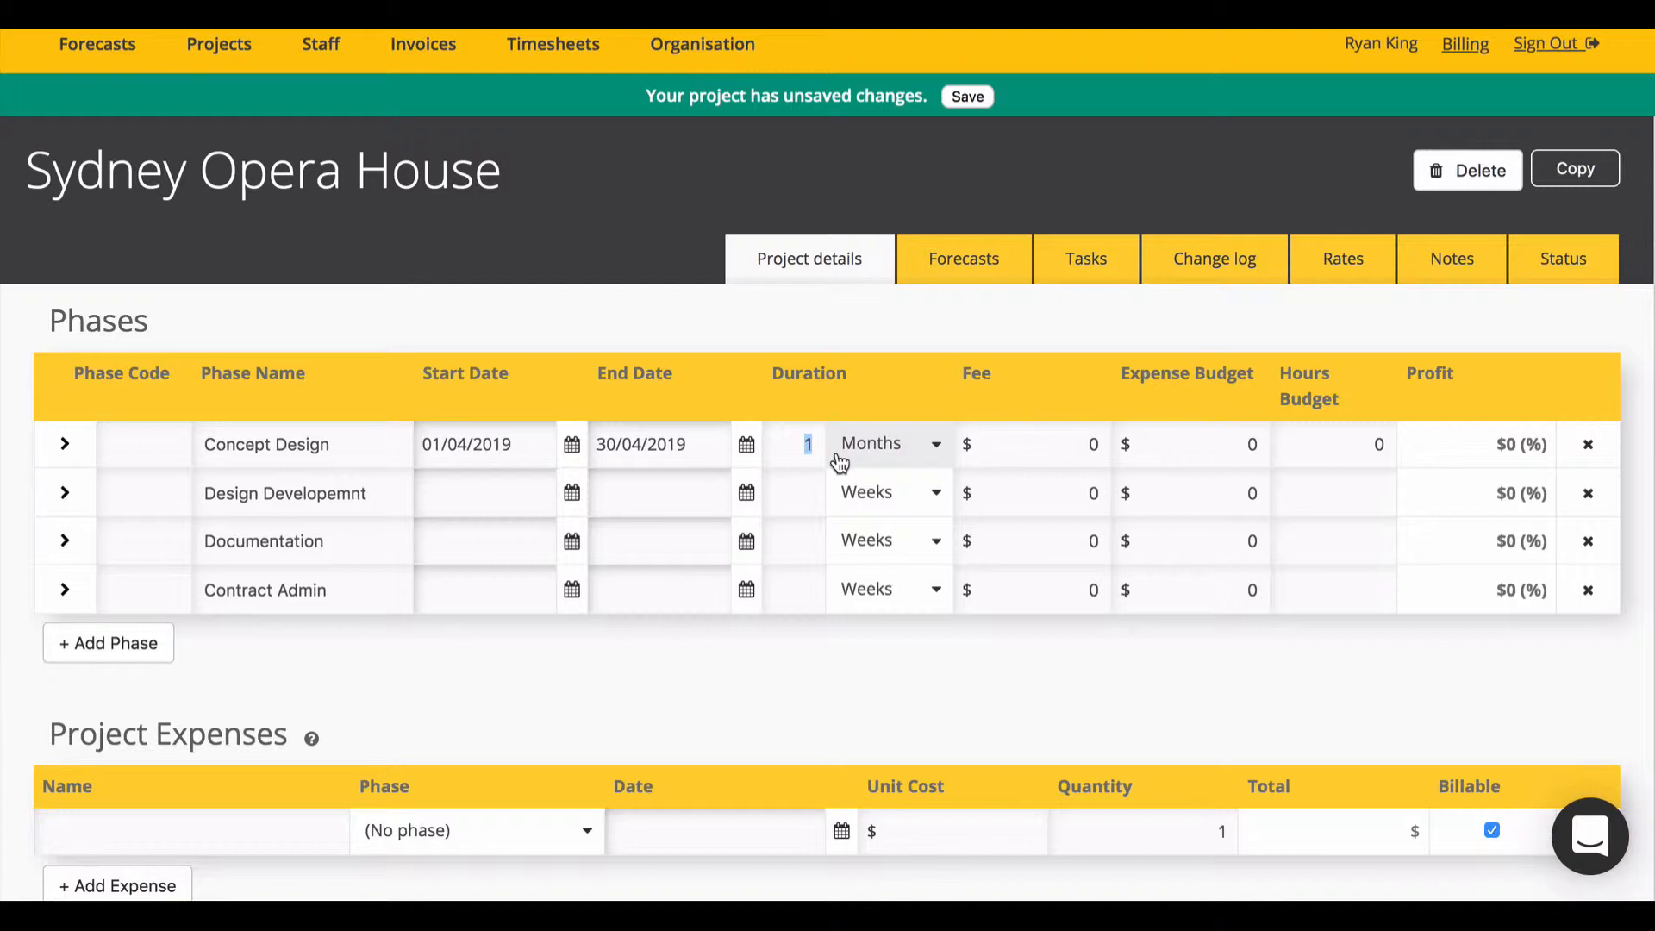
text(3)
Step: Make Design Developemnt start on Concept Design's end date, 30/06/2019
click(503, 493)
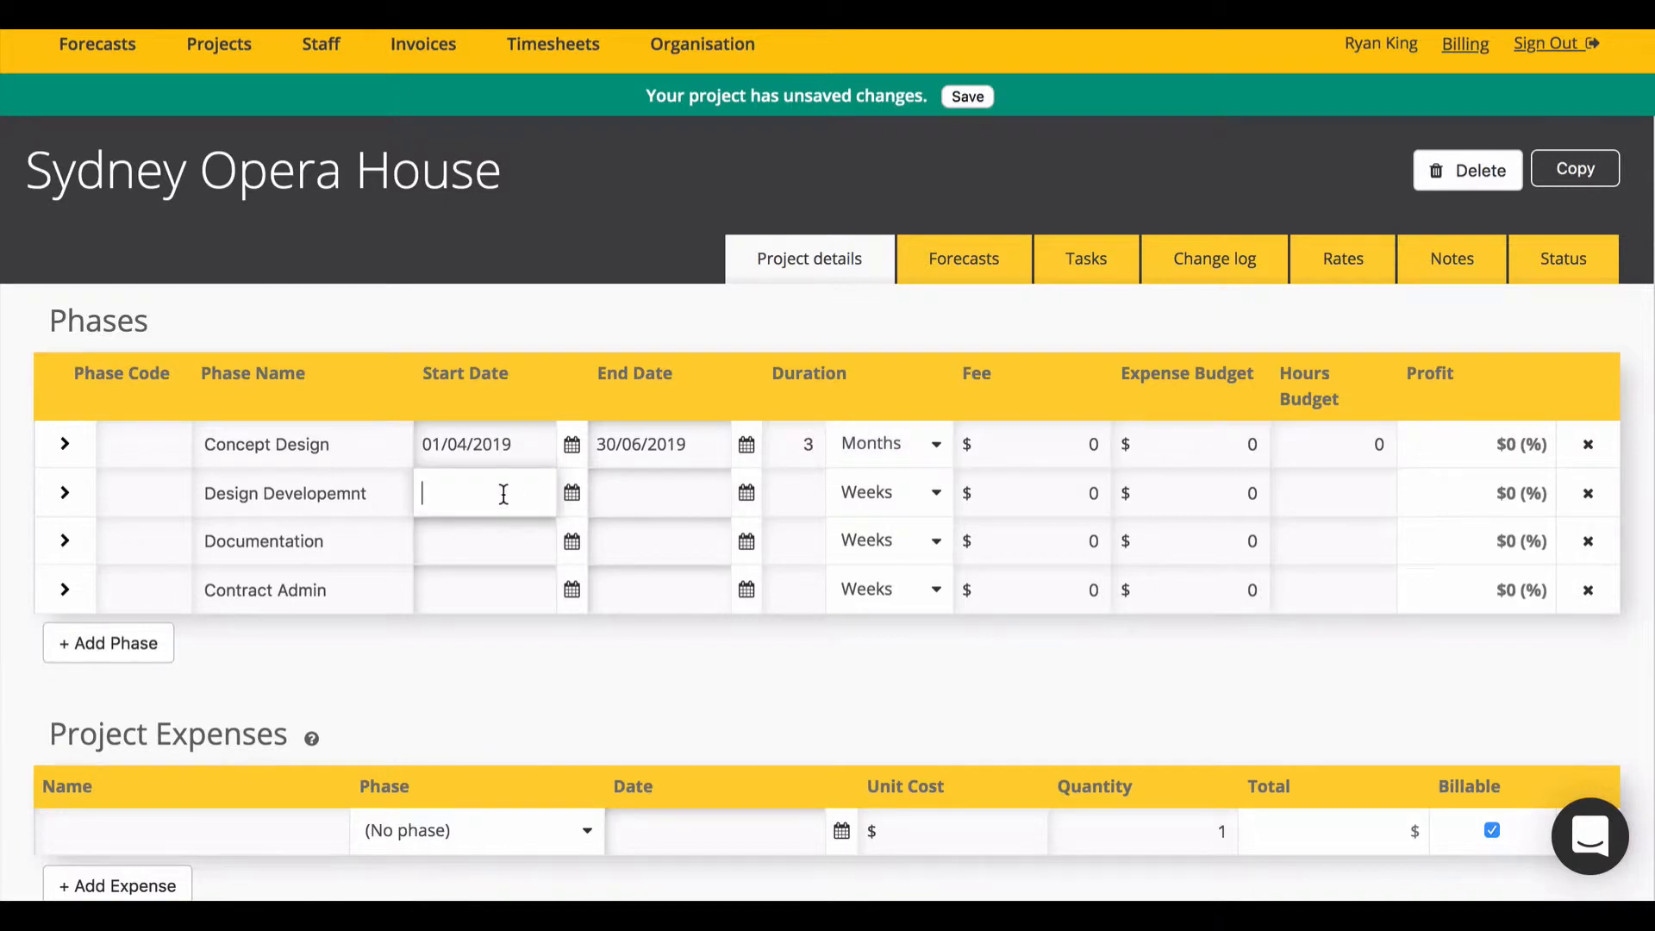
text(345345)
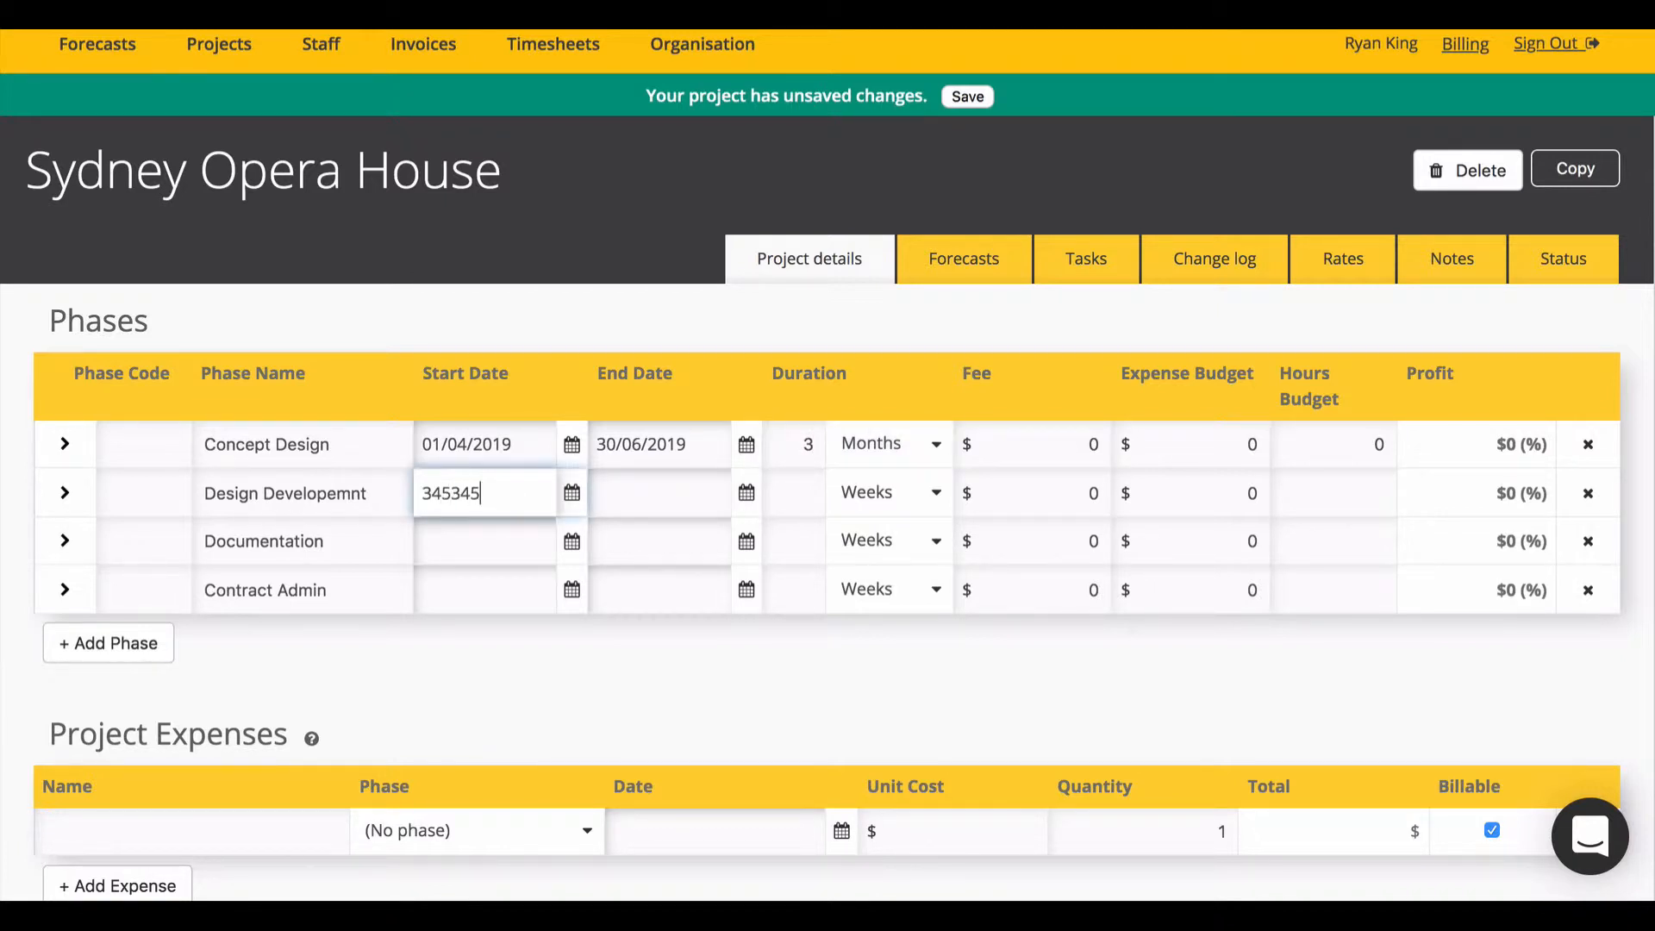
triple_click(636, 461)
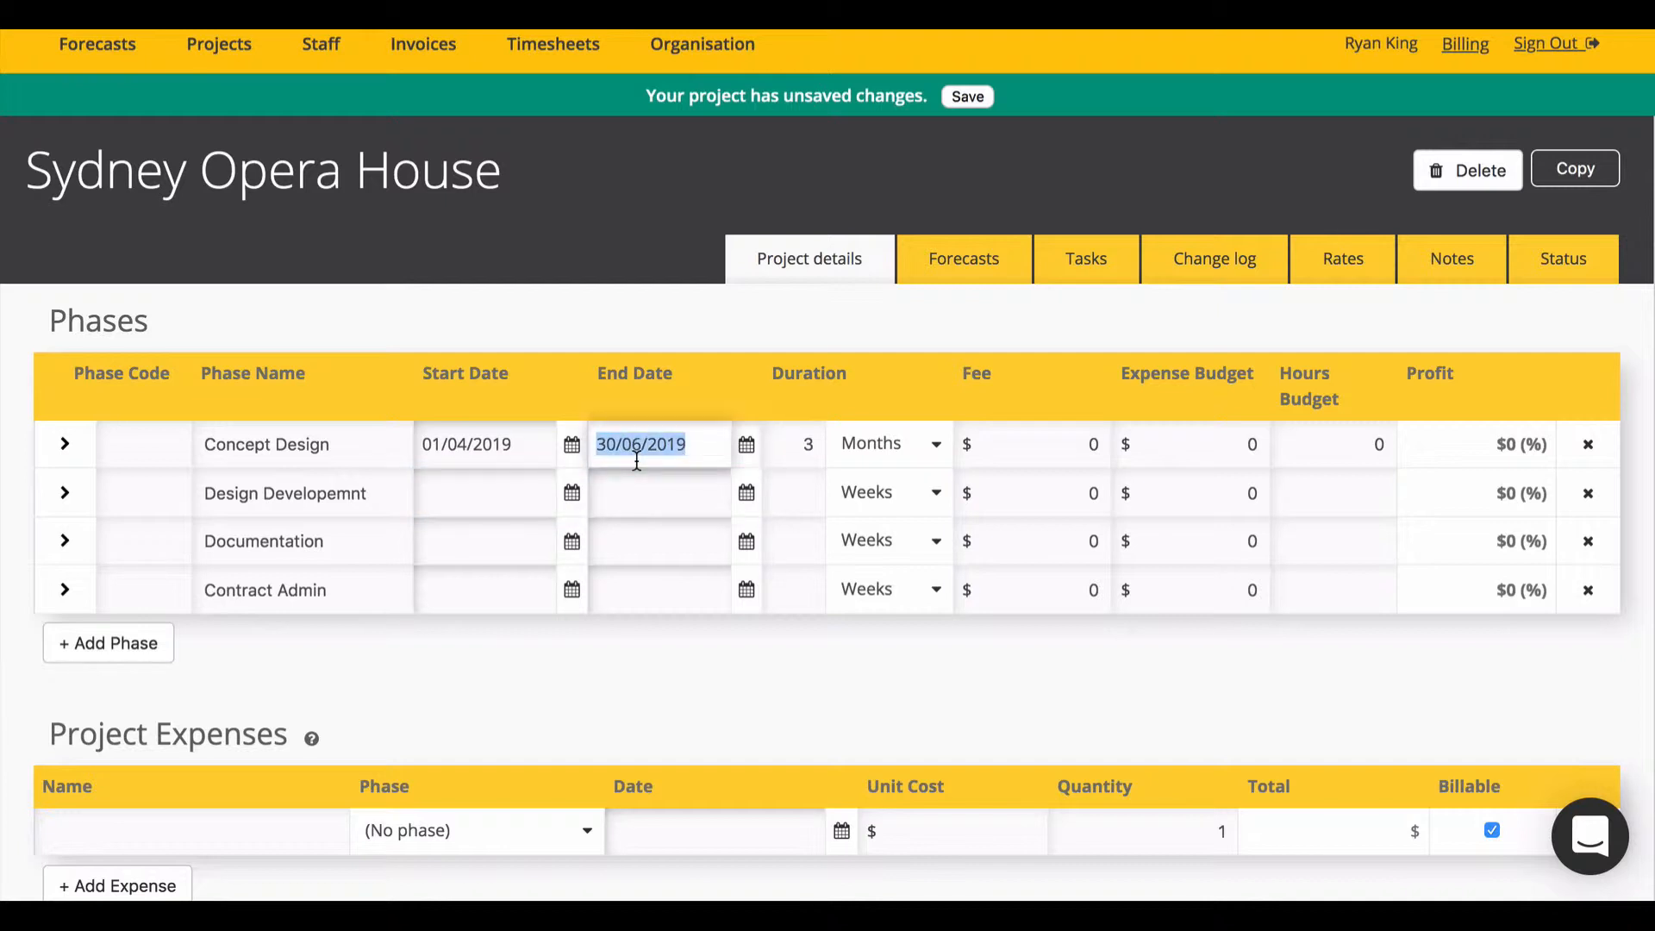
key(ctrl+c)
click(509, 491)
key(ctrl+v)
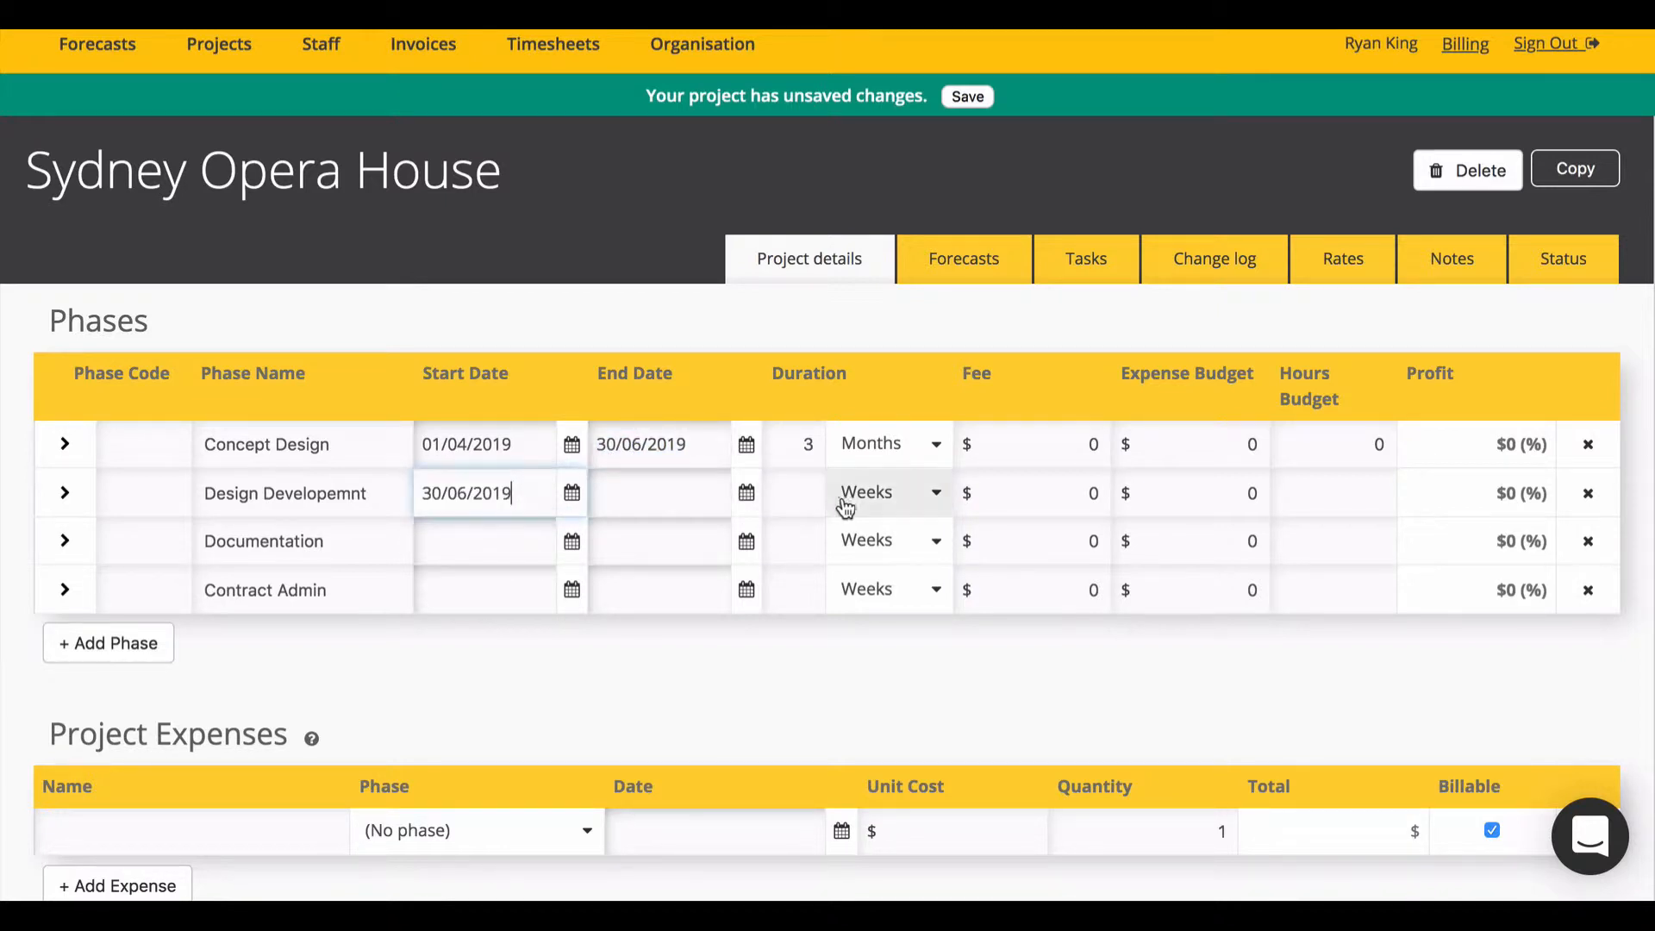
Step: Switch the remaining phases' duration units to Months; give Design Developemnt 3 months
click(876, 499)
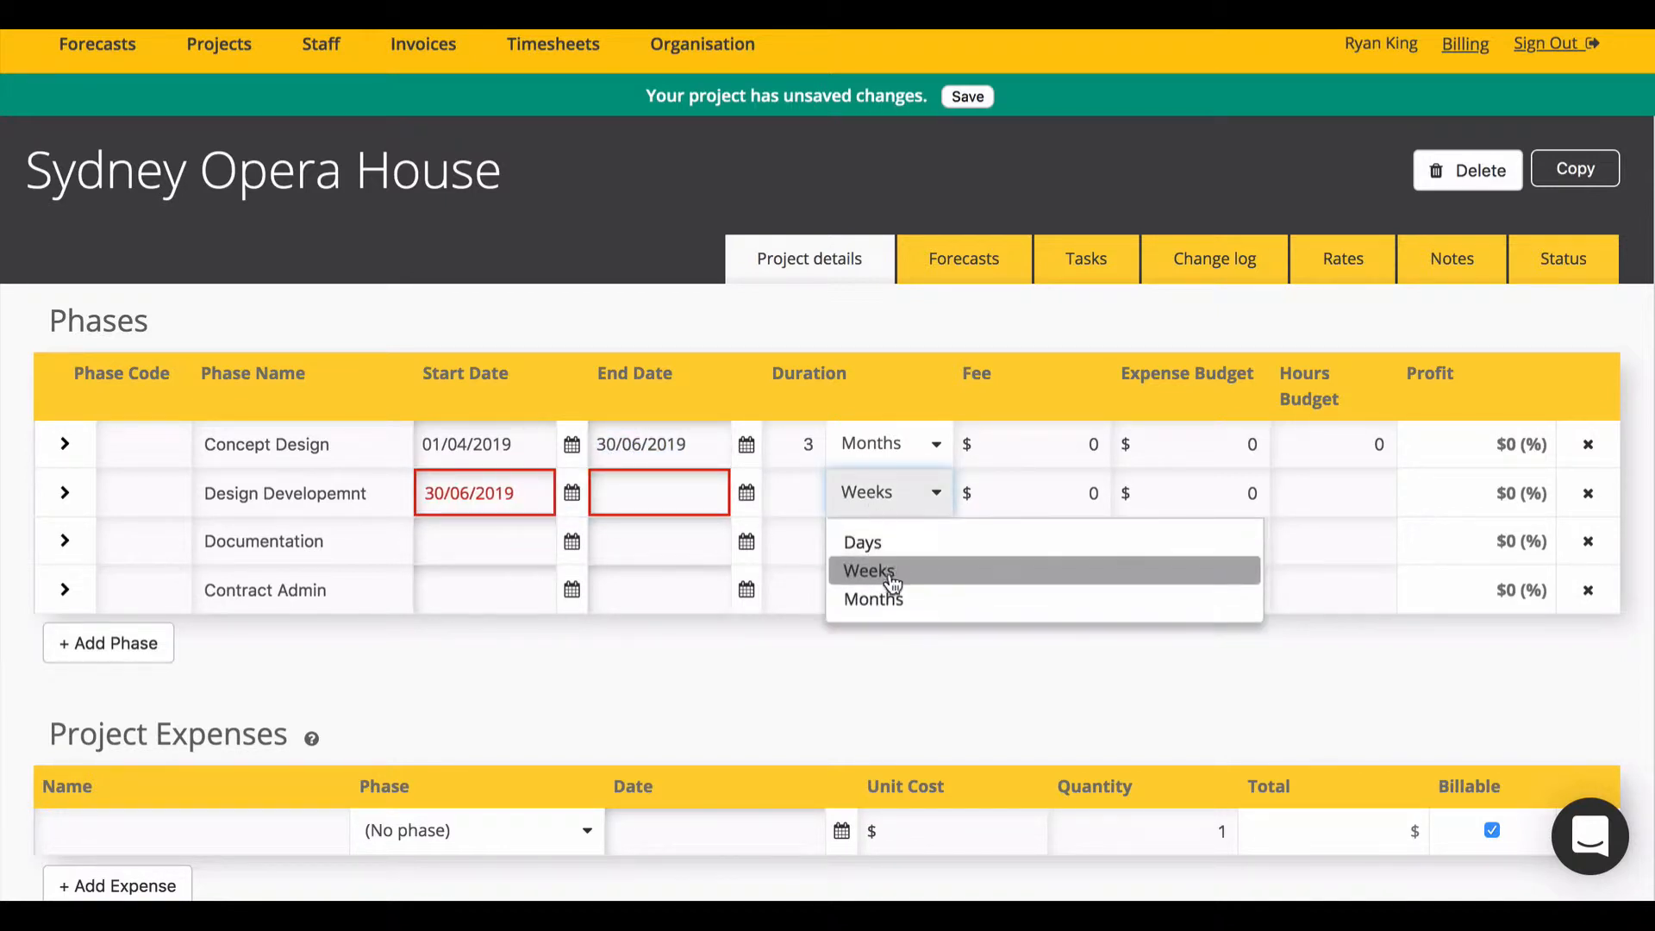
click(883, 576)
click(887, 545)
click(899, 647)
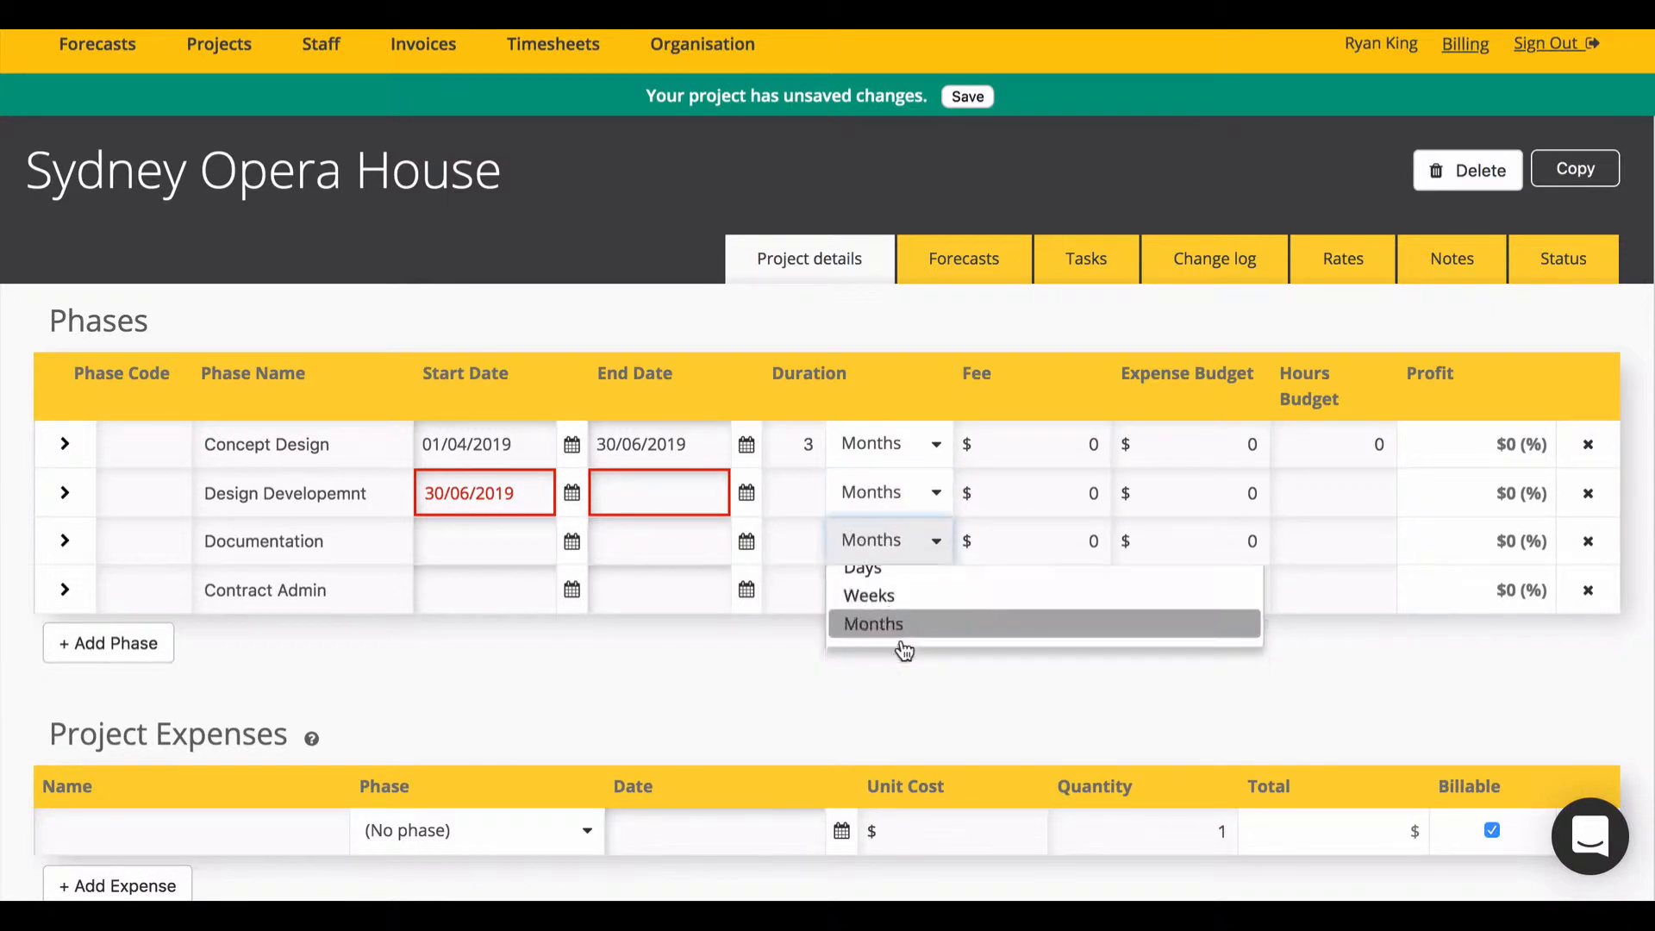
click(888, 604)
click(888, 698)
click(812, 487)
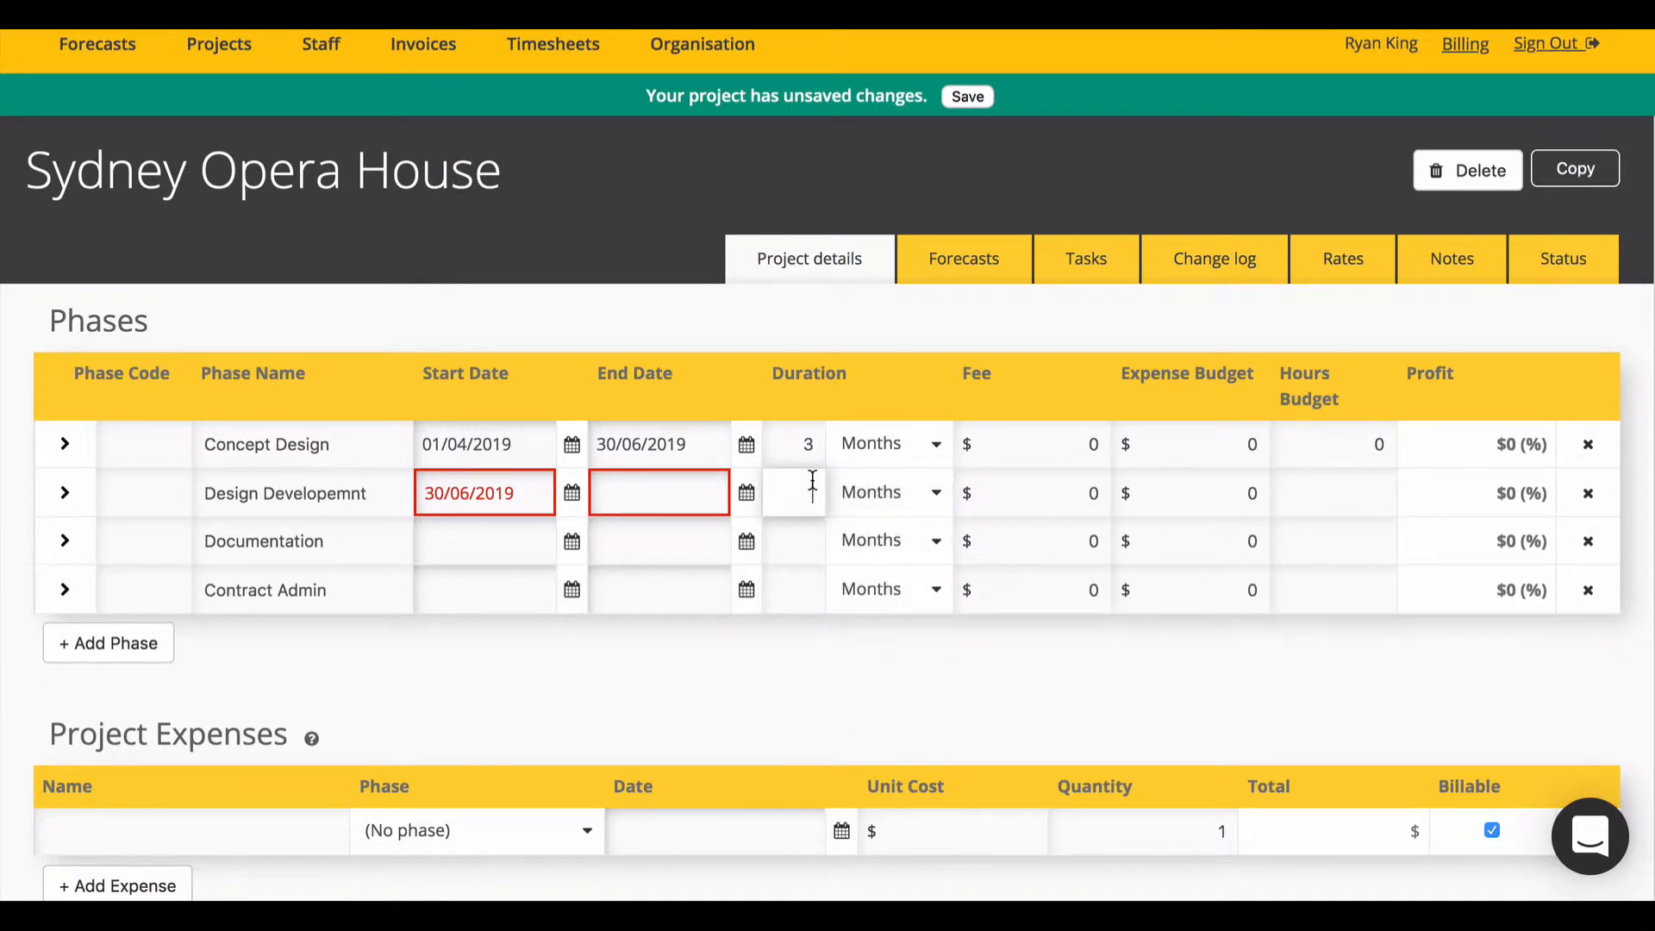
text(3)
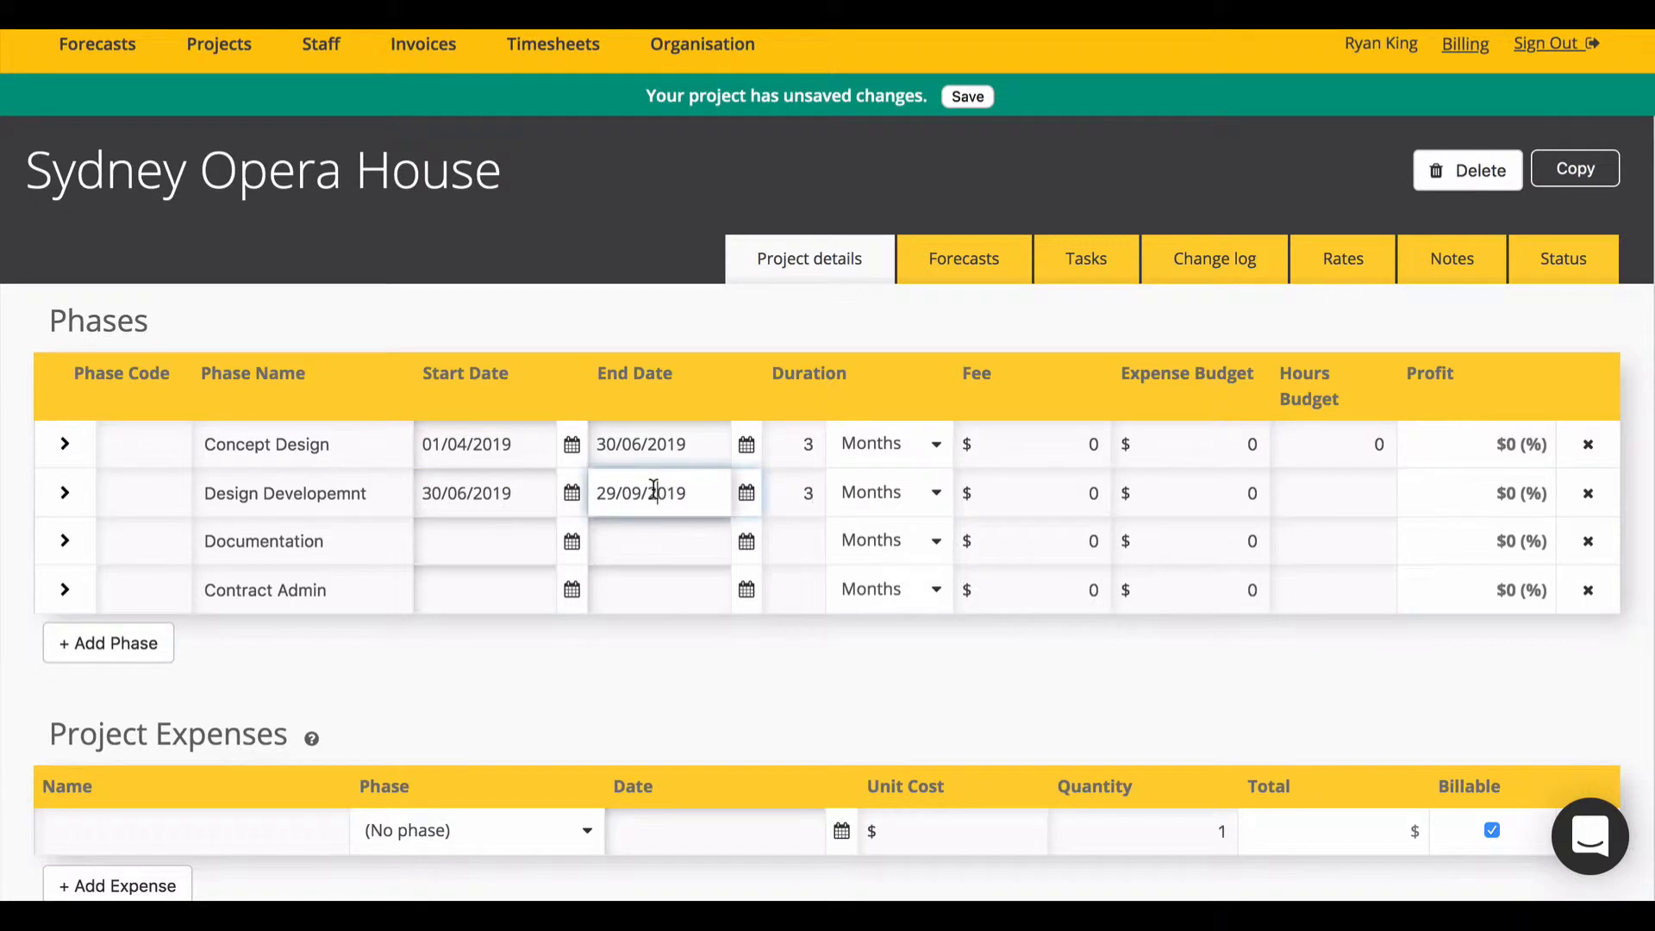
Step: Start Documentation on 29/09/2019 and give it a 3-month duration
click(655, 490)
triple_click(655, 490)
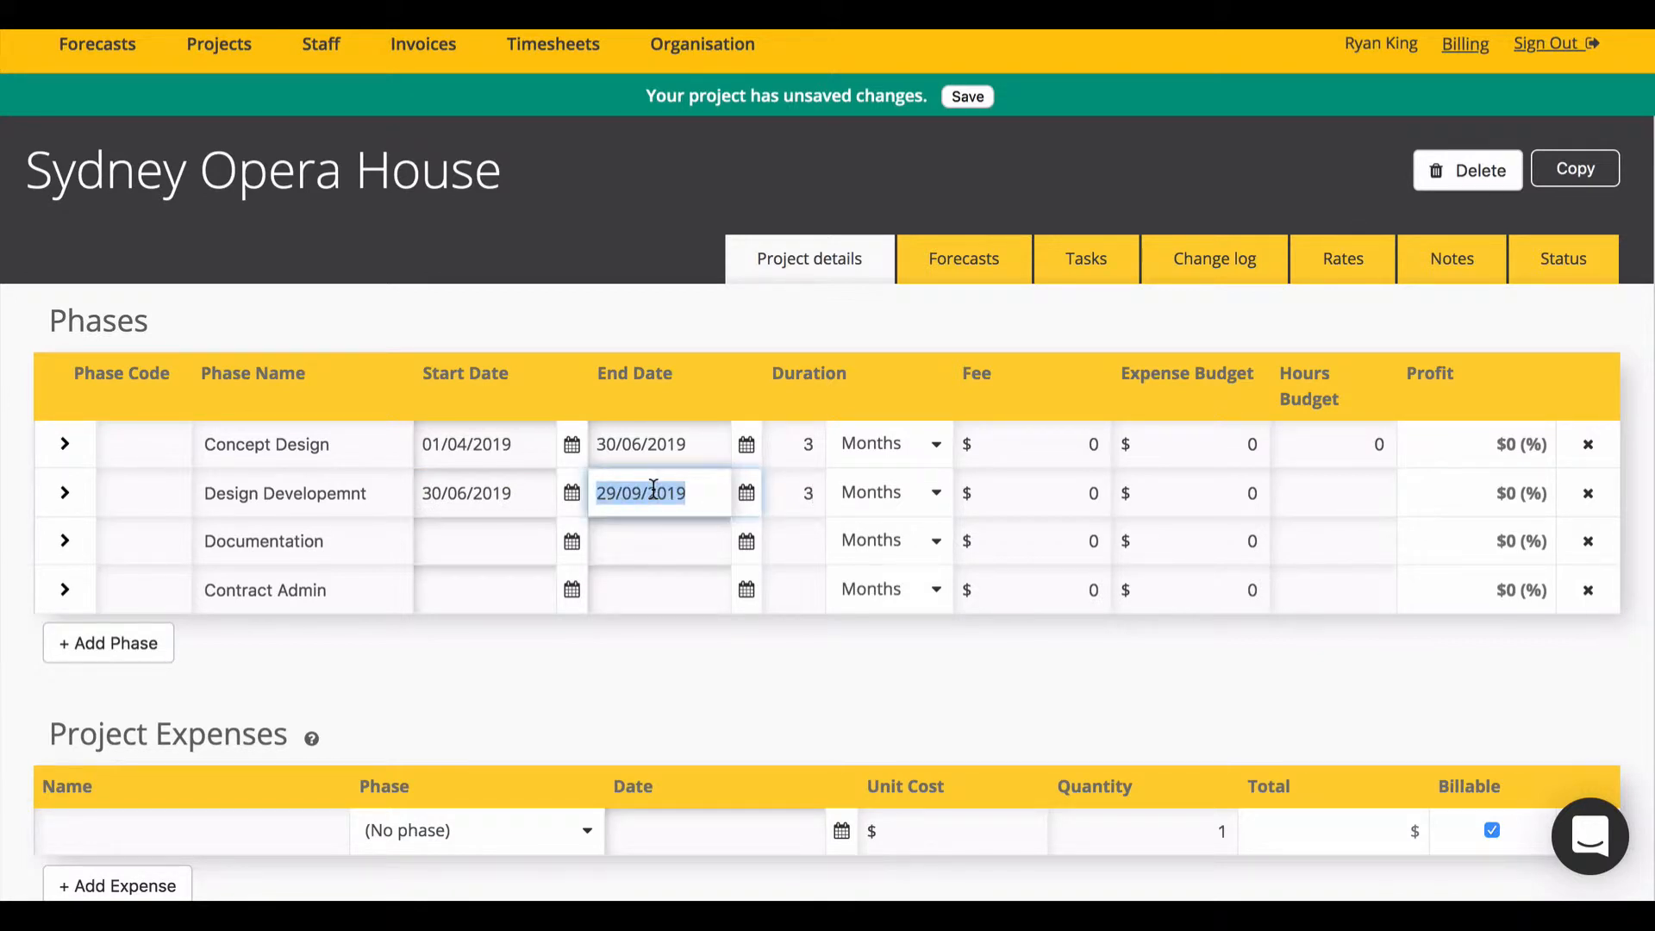
click(491, 542)
key(ctrl+v)
click(780, 551)
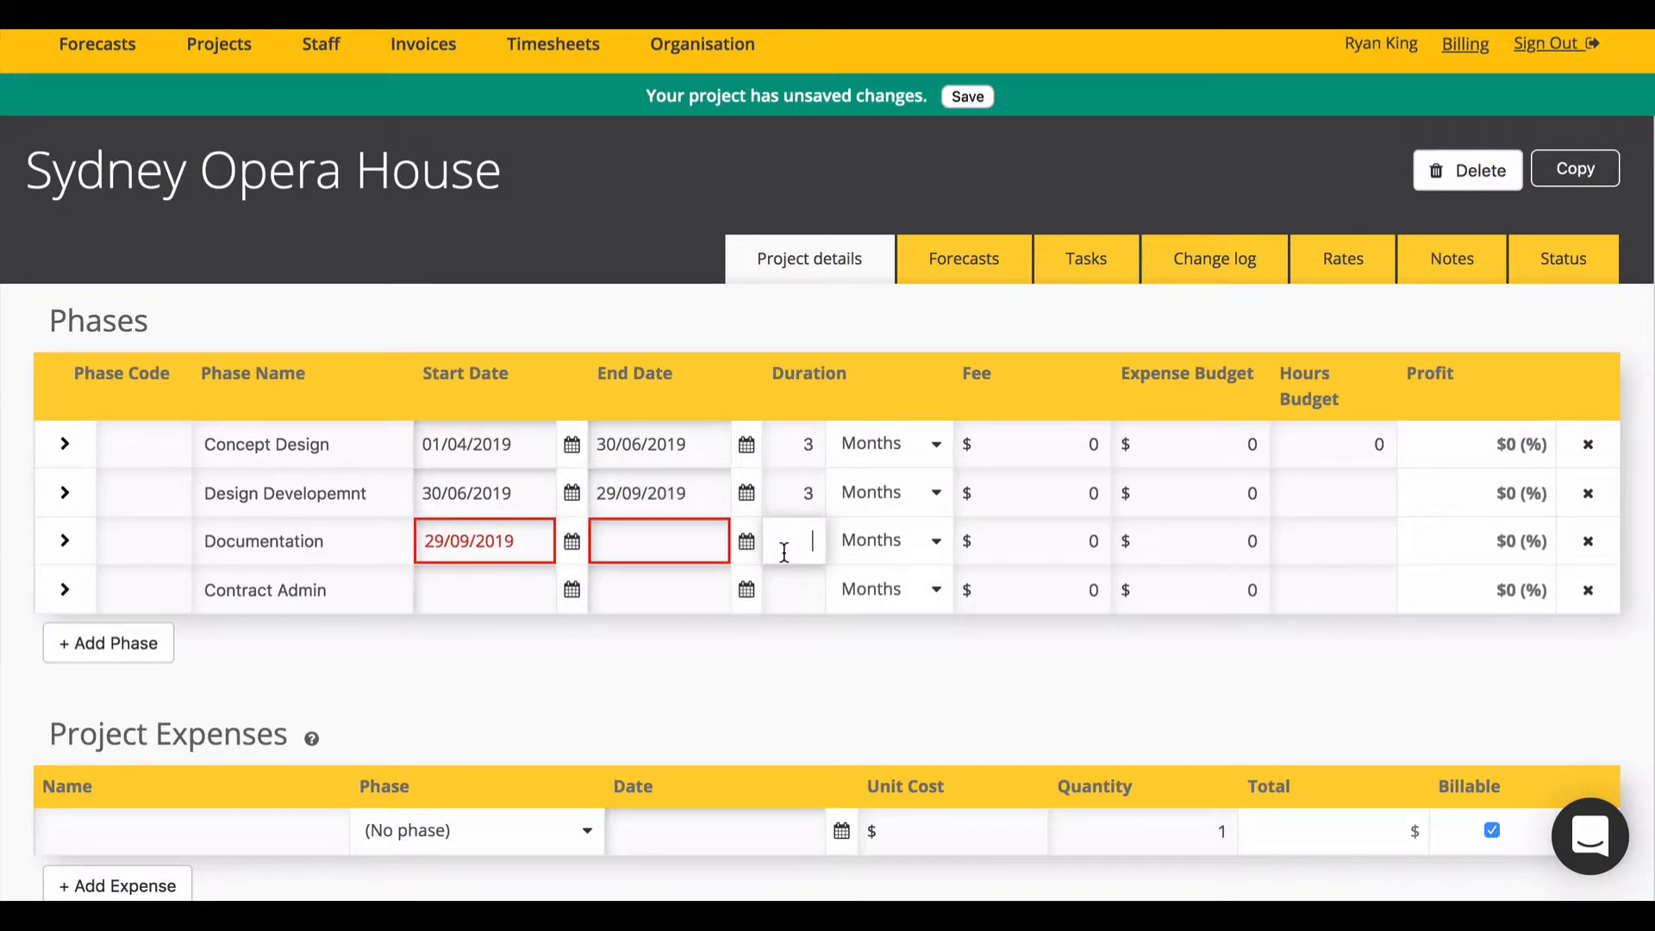
text(4)
key(BackSpace)
text(3)
Step: Start Contract Admin on 28/12/2019 and give it a 3-month duration
click(647, 528)
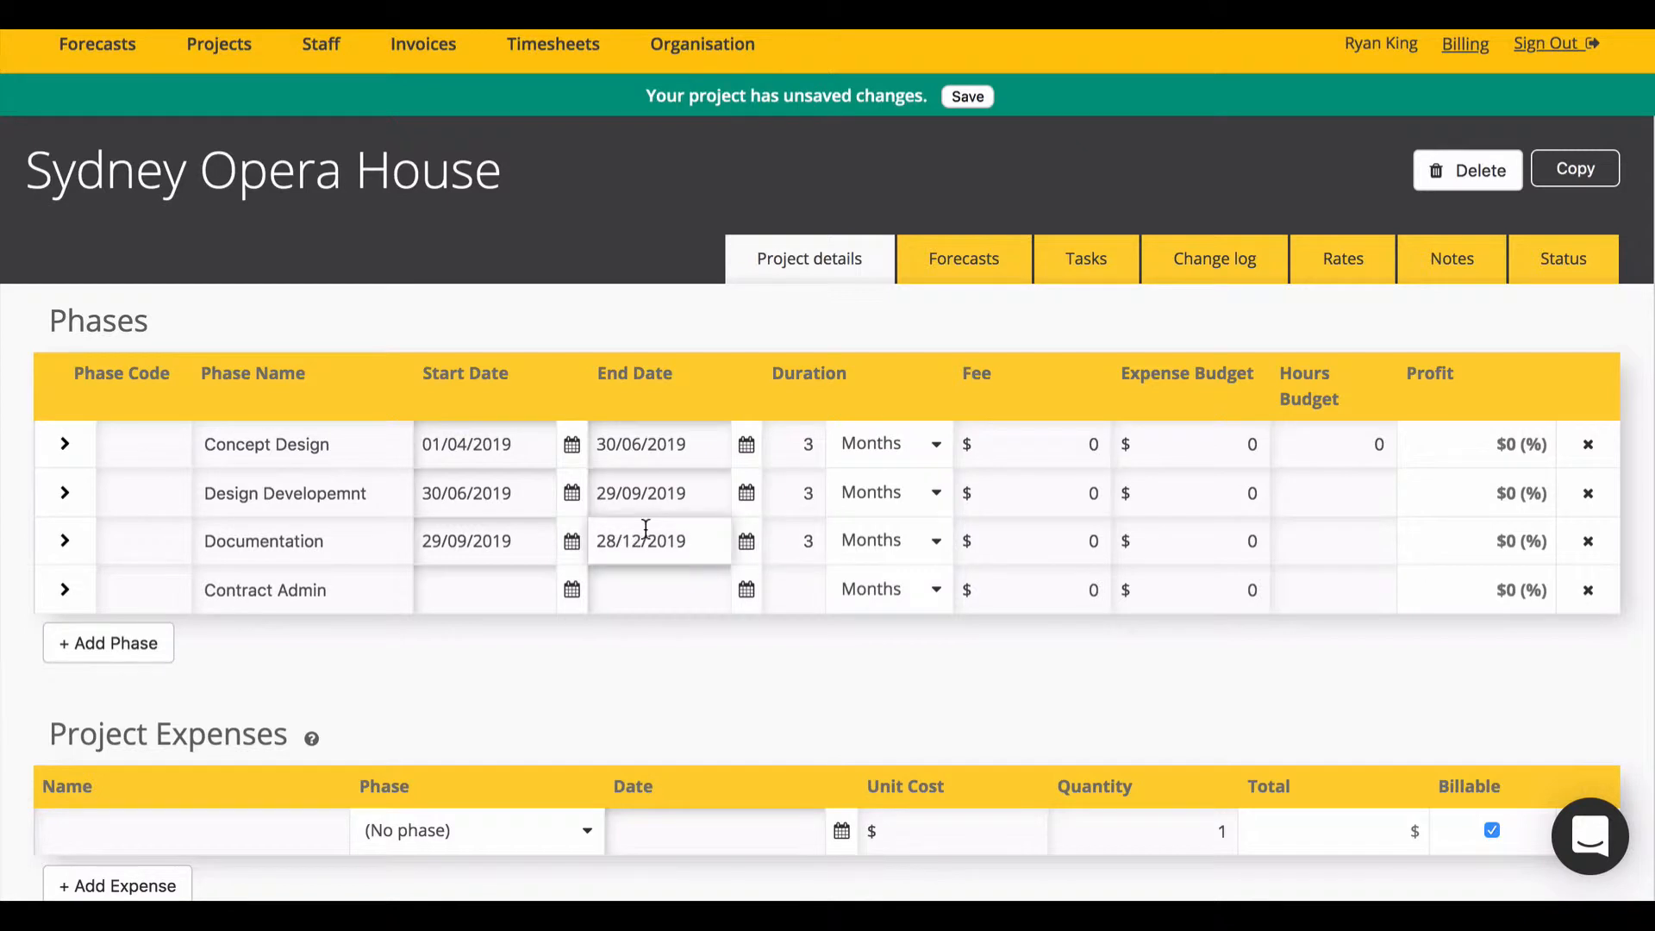
triple_click(646, 528)
click(457, 595)
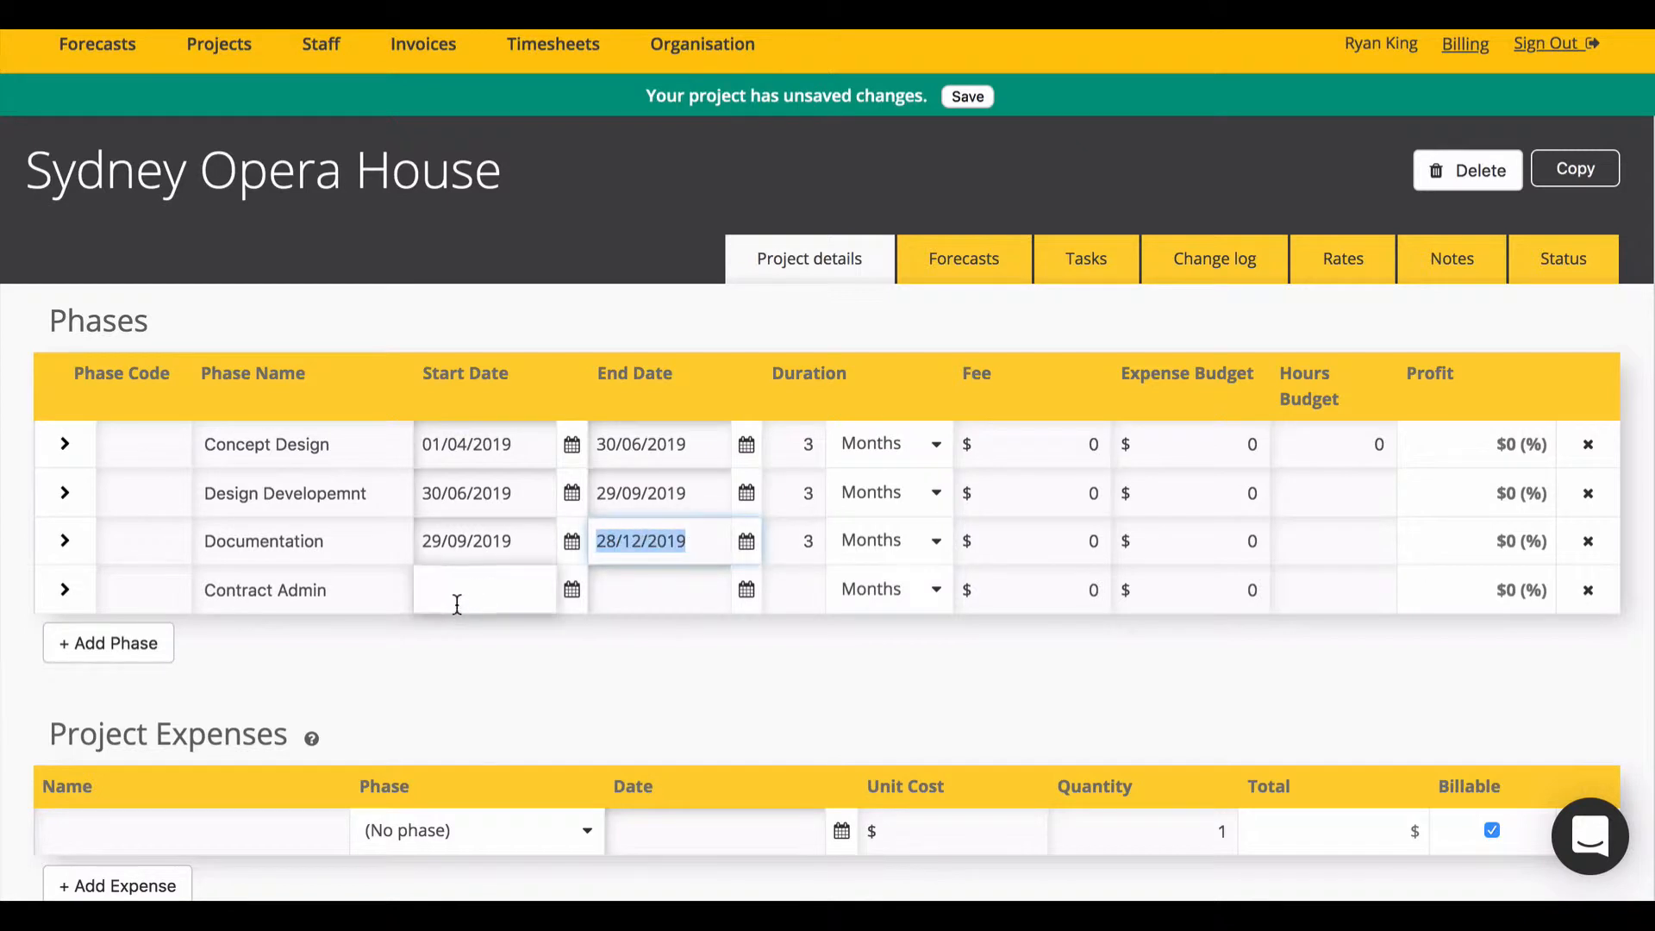
key(ctrl+v)
click(798, 593)
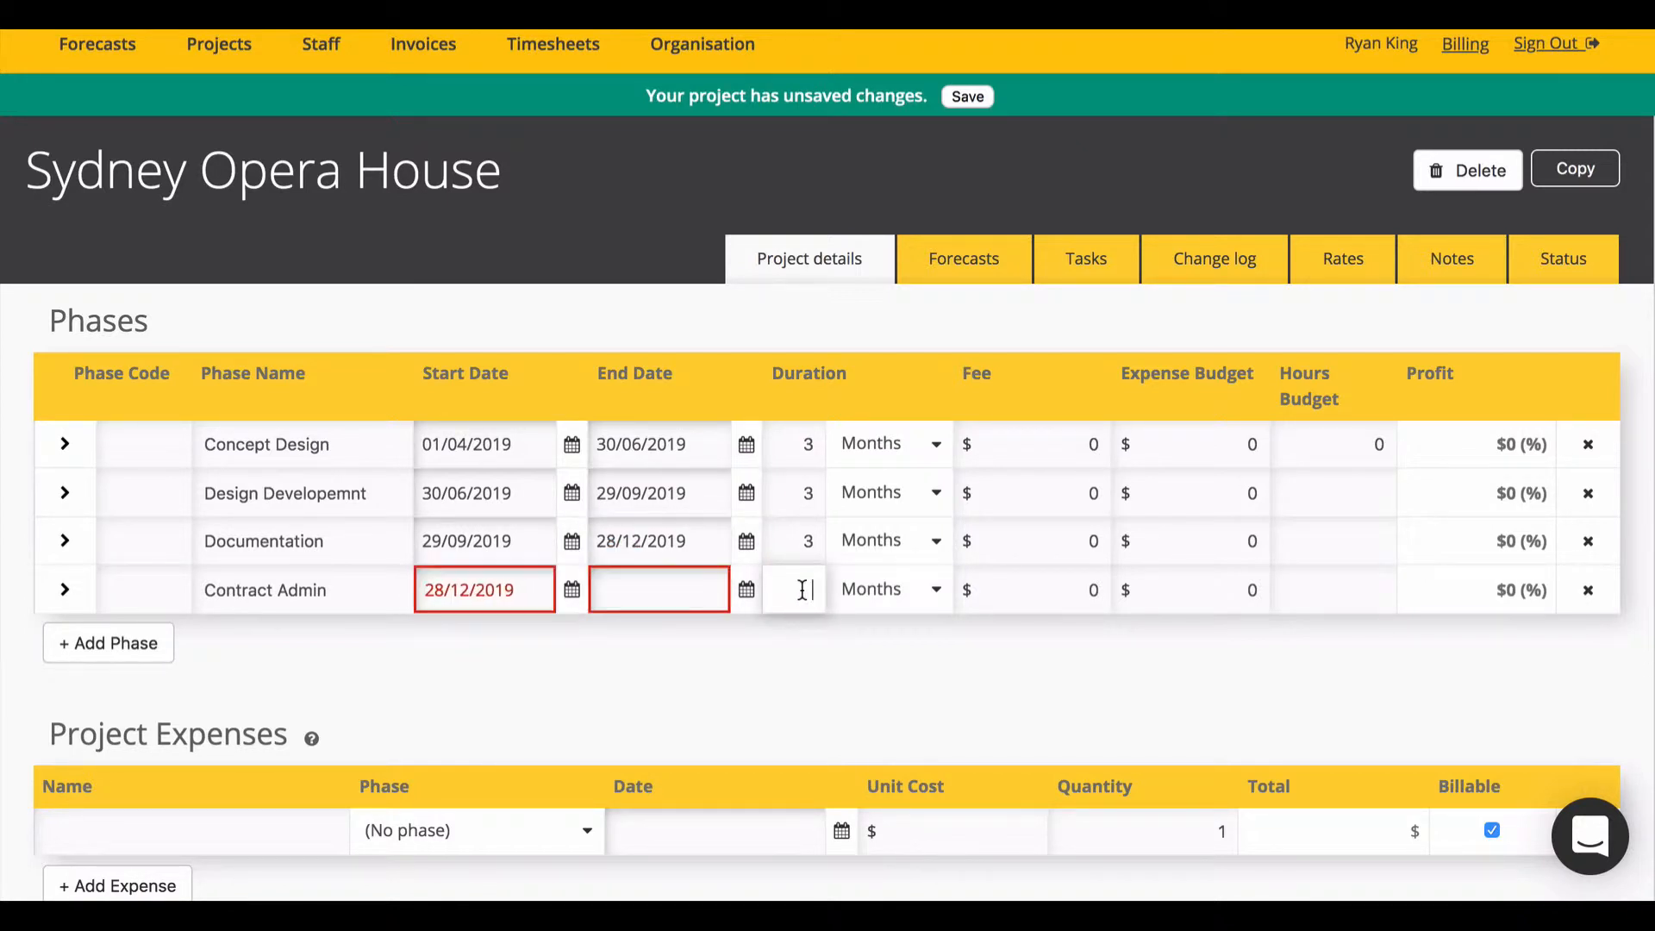
text(3)
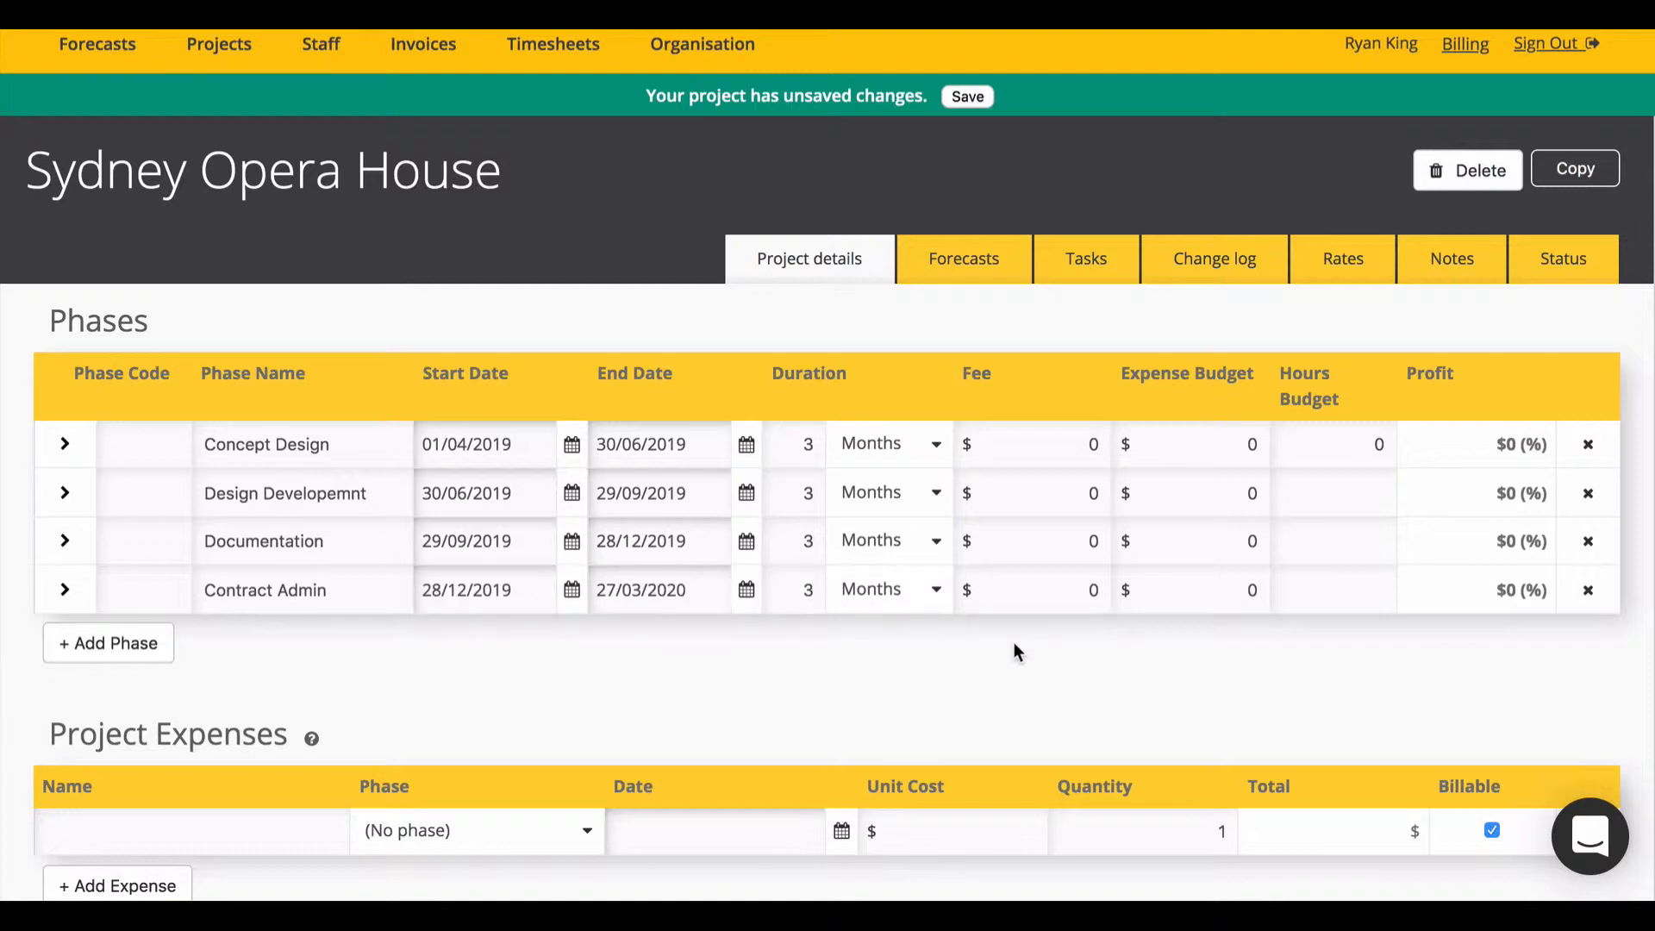
scroll(1013, 643, up, 3)
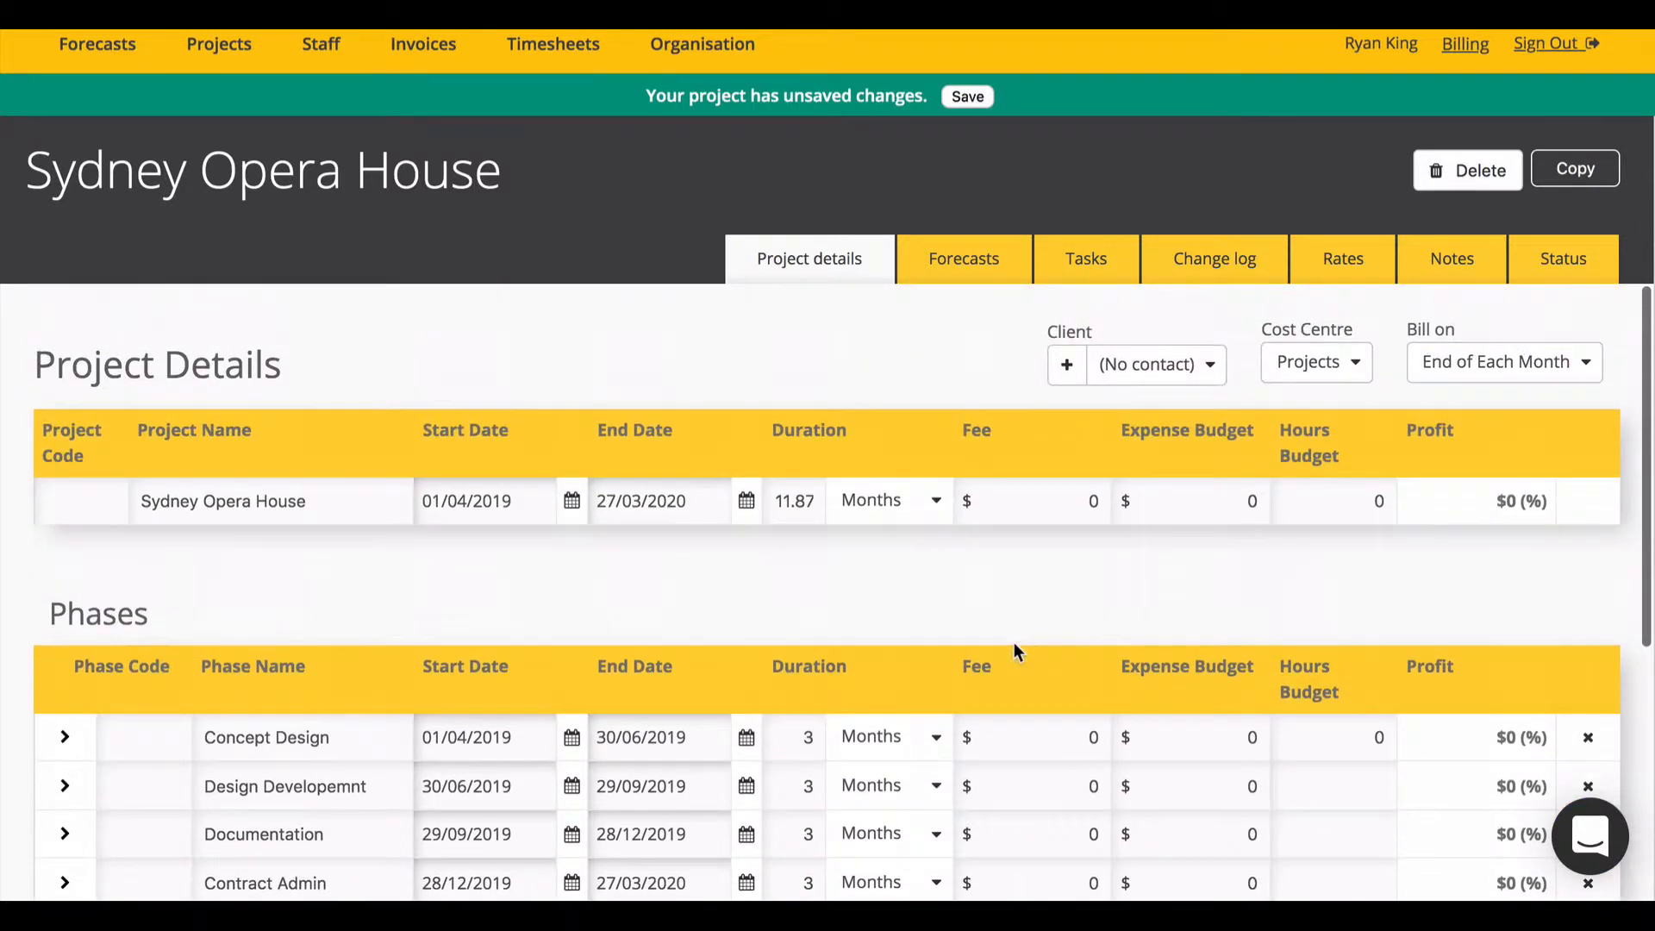
Step: Set the project duration to 12 and each phase's fee to $10000
click(794, 501)
text(12)
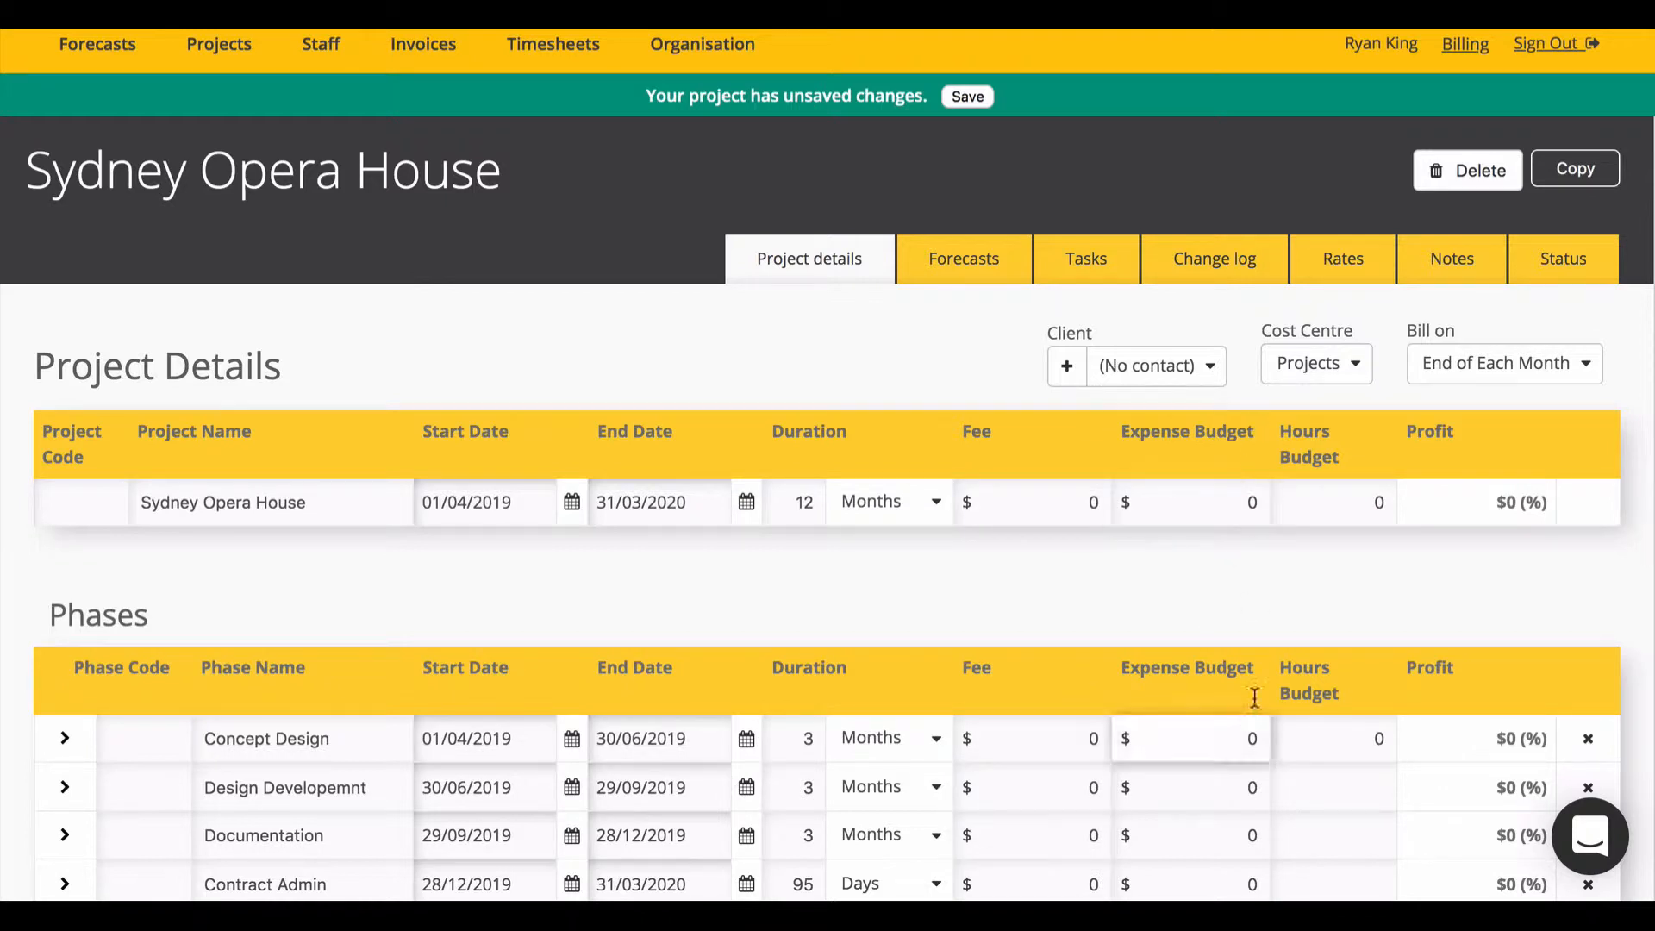
click(1056, 742)
text(10000)
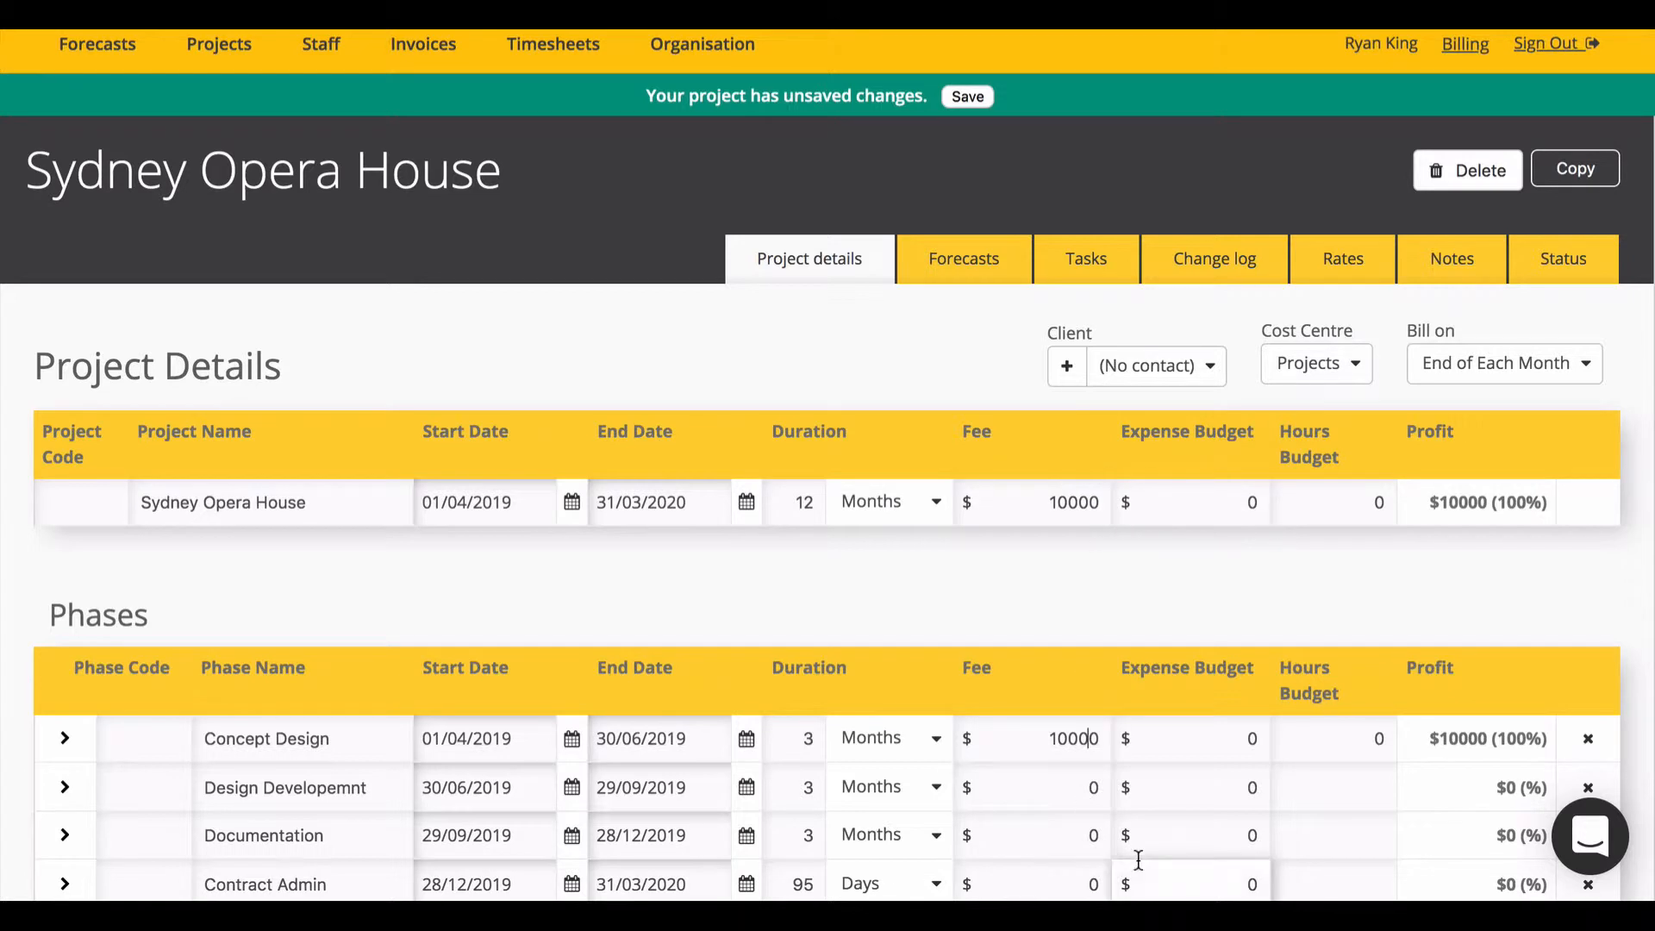
click(1080, 787)
text(10000)
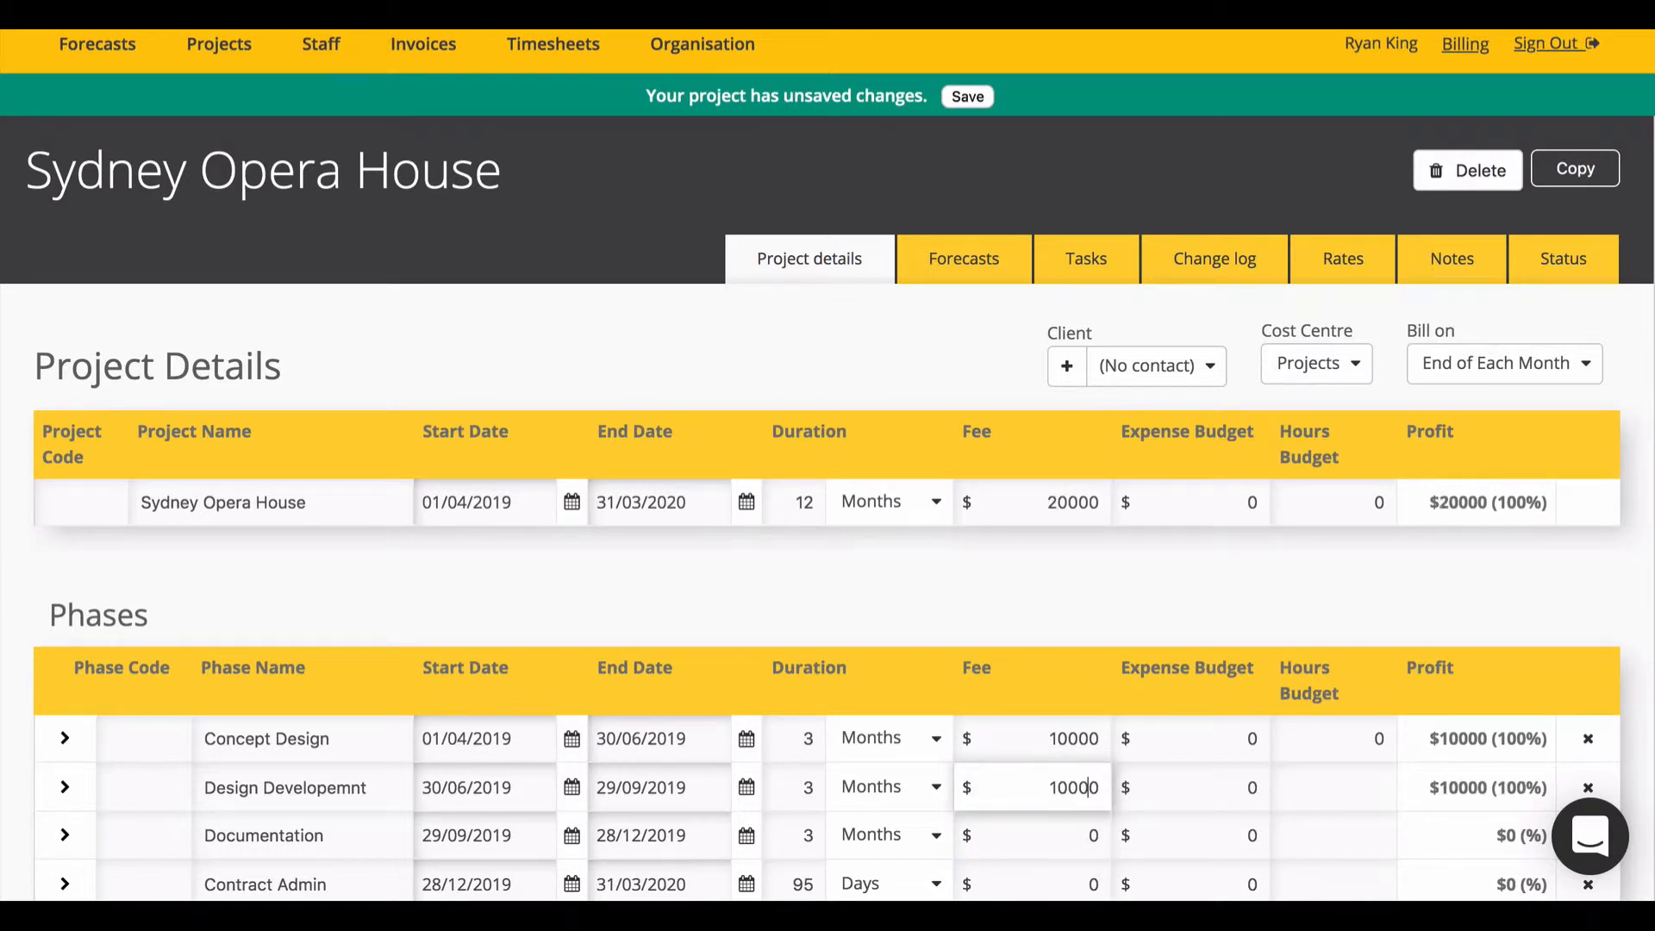
double_click(1083, 786)
key(ctrl+c)
double_click(1088, 836)
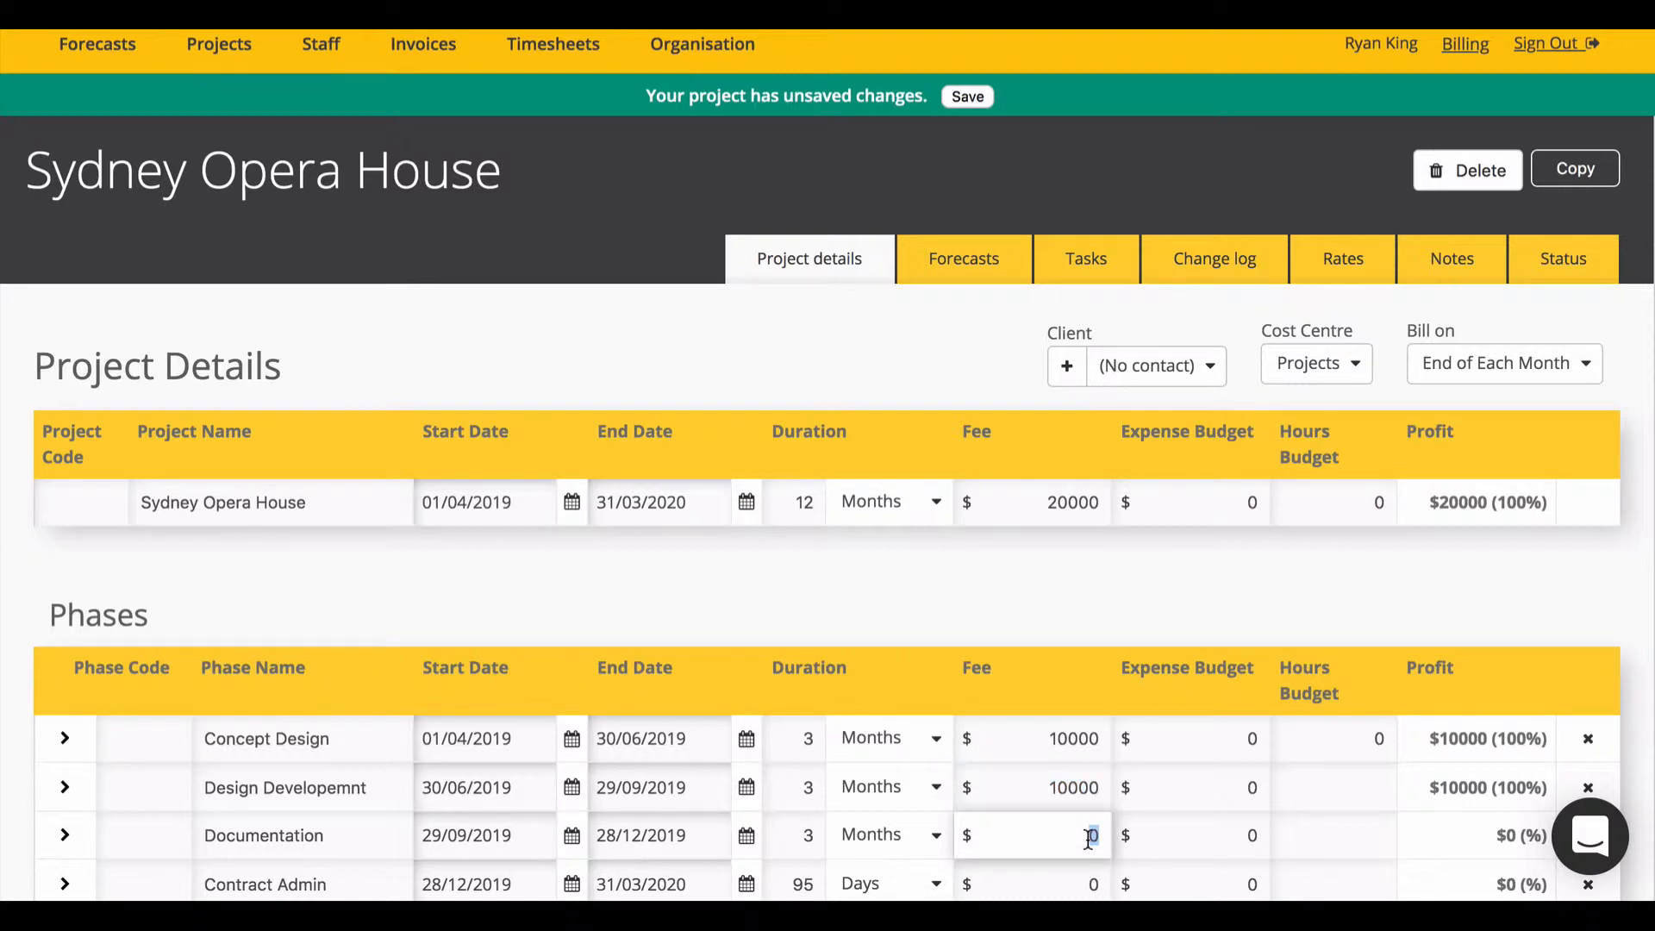
key(ctrl+v)
scroll(1089, 837, down, 1)
double_click(1087, 820)
key(ctrl+v)
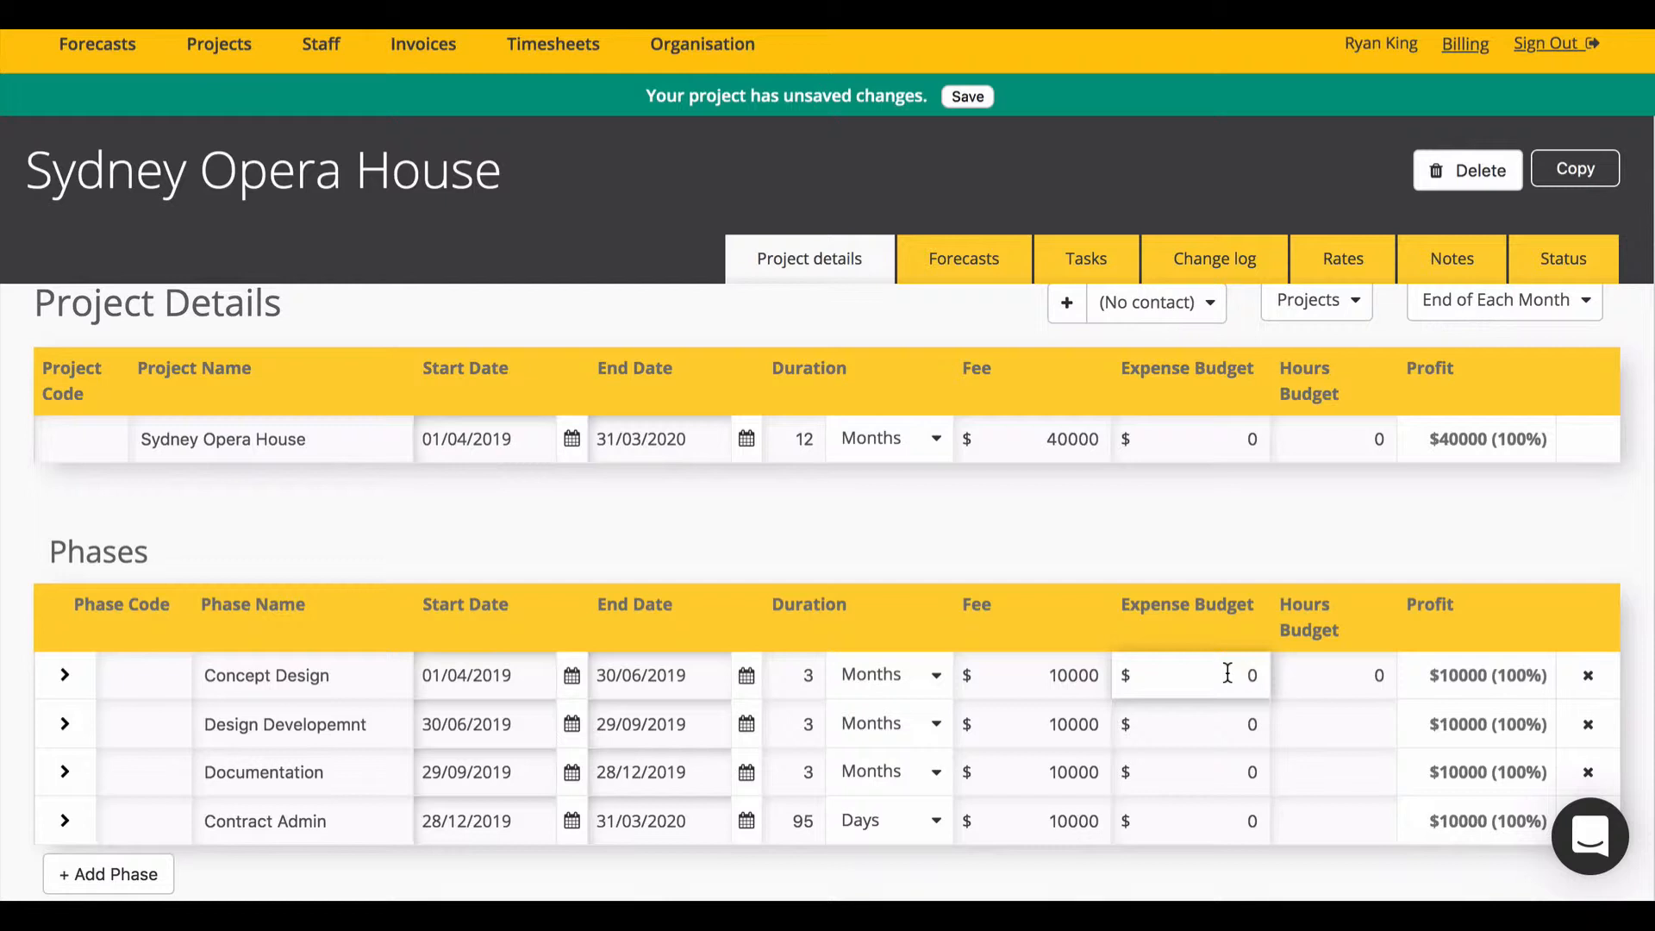
Step: Budget Concept Design at 10000*.8 ($8000) expenses and 50 hours
text(10000)
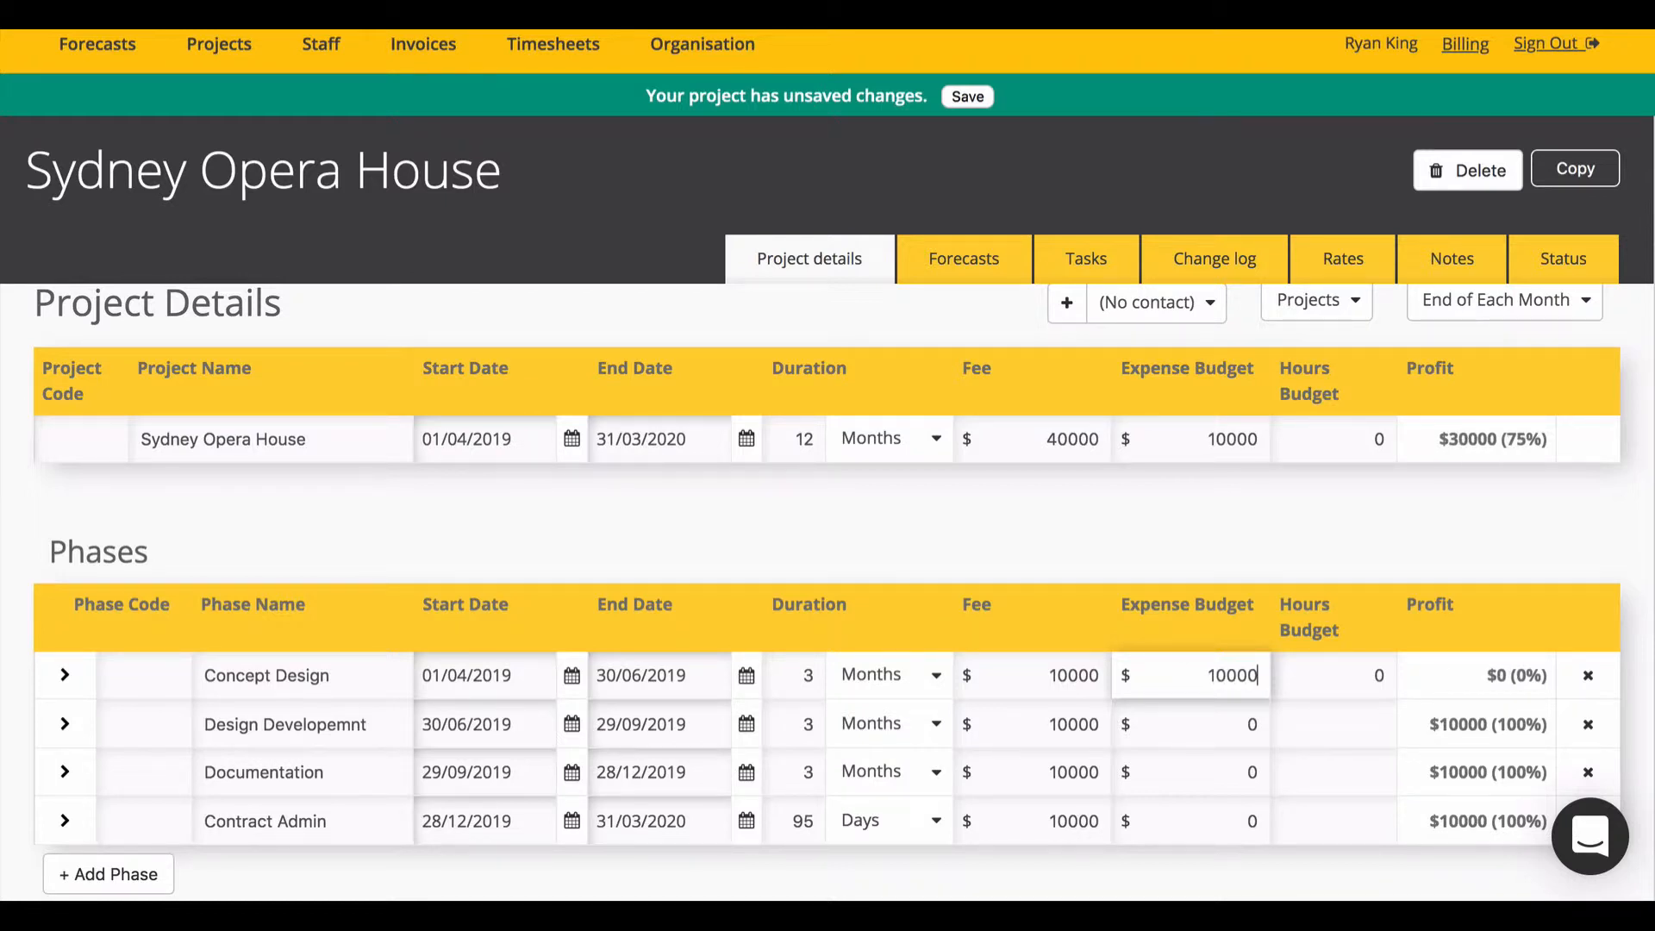
text(*.8)
click(1421, 675)
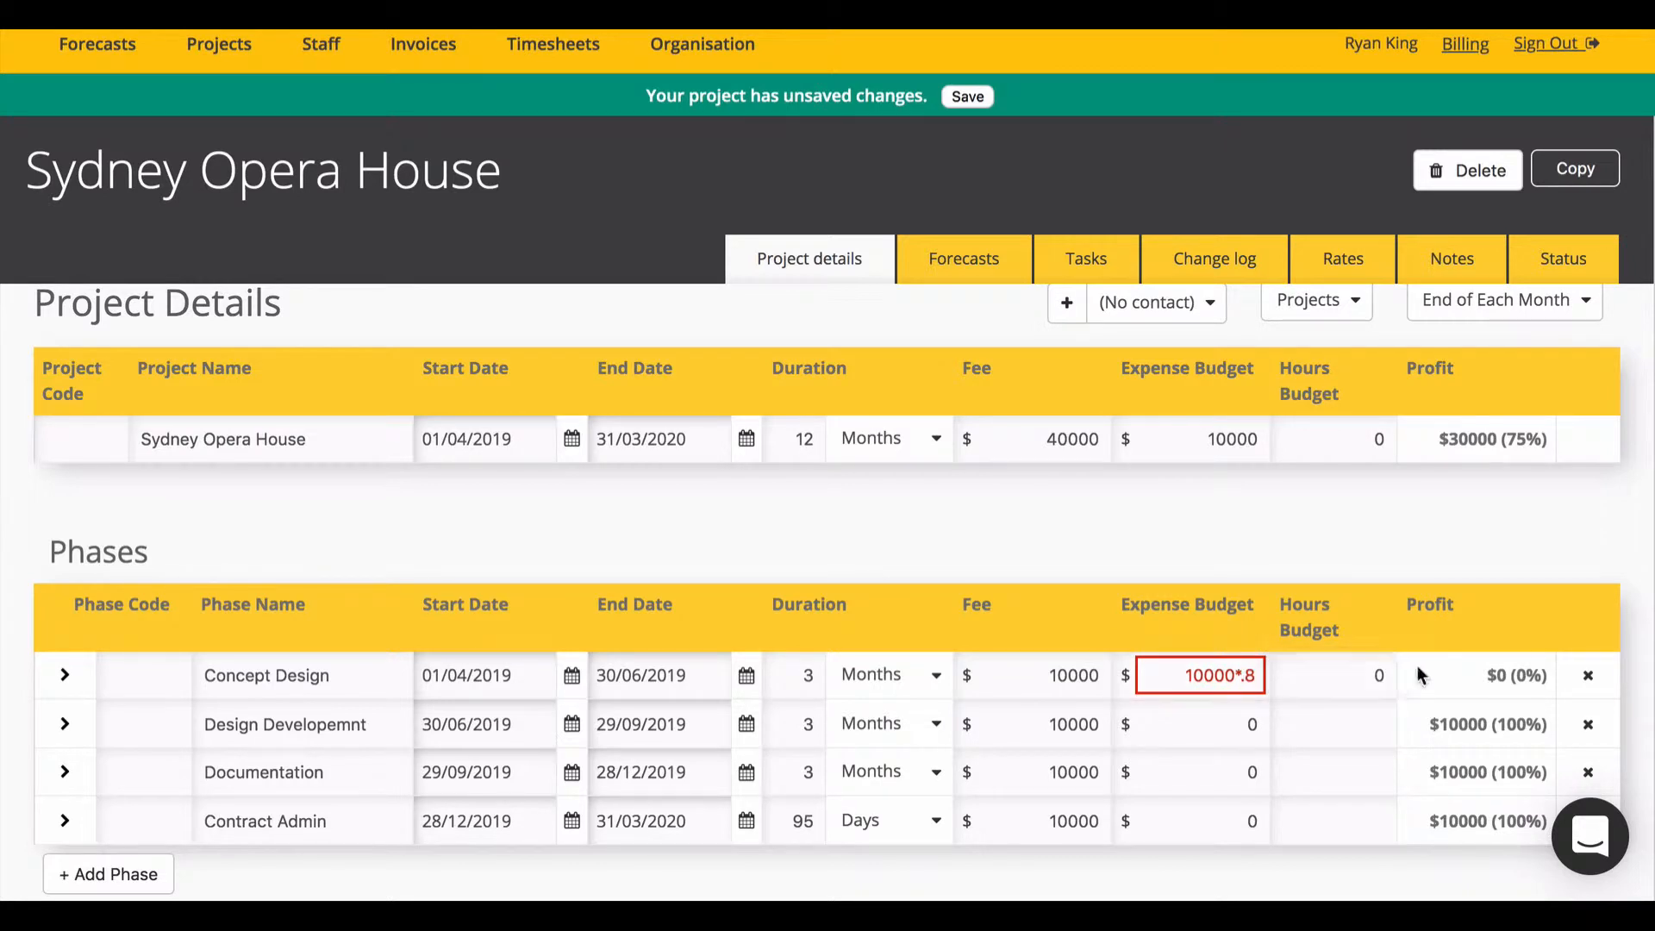
click(1319, 663)
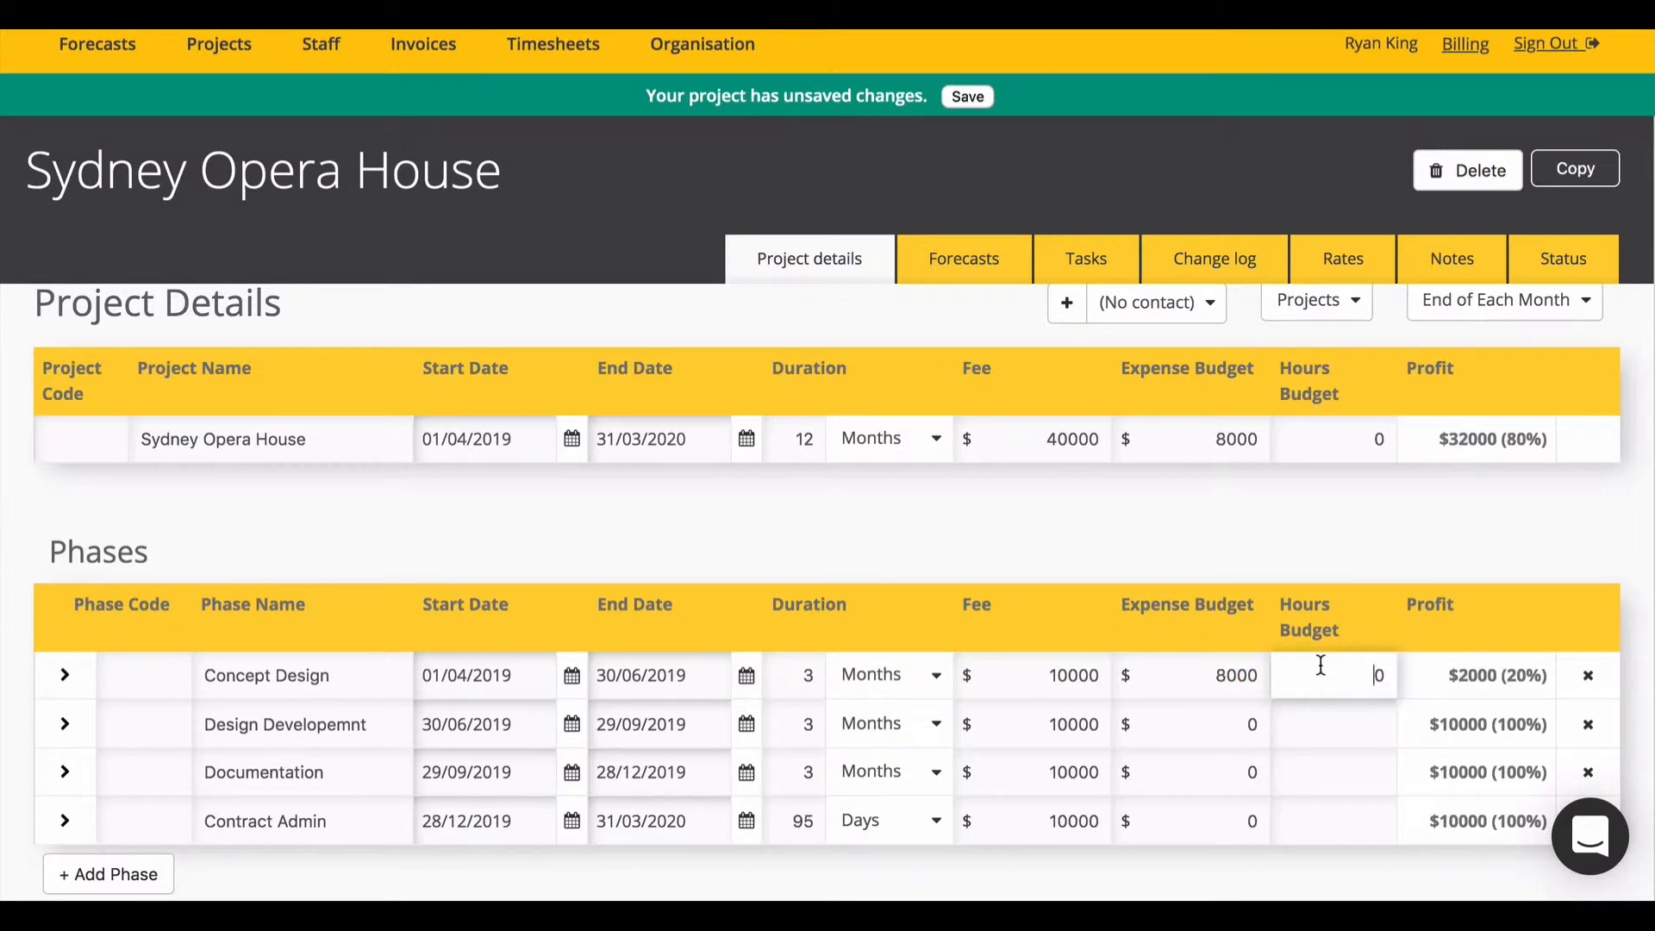
text(5)
key(Return)
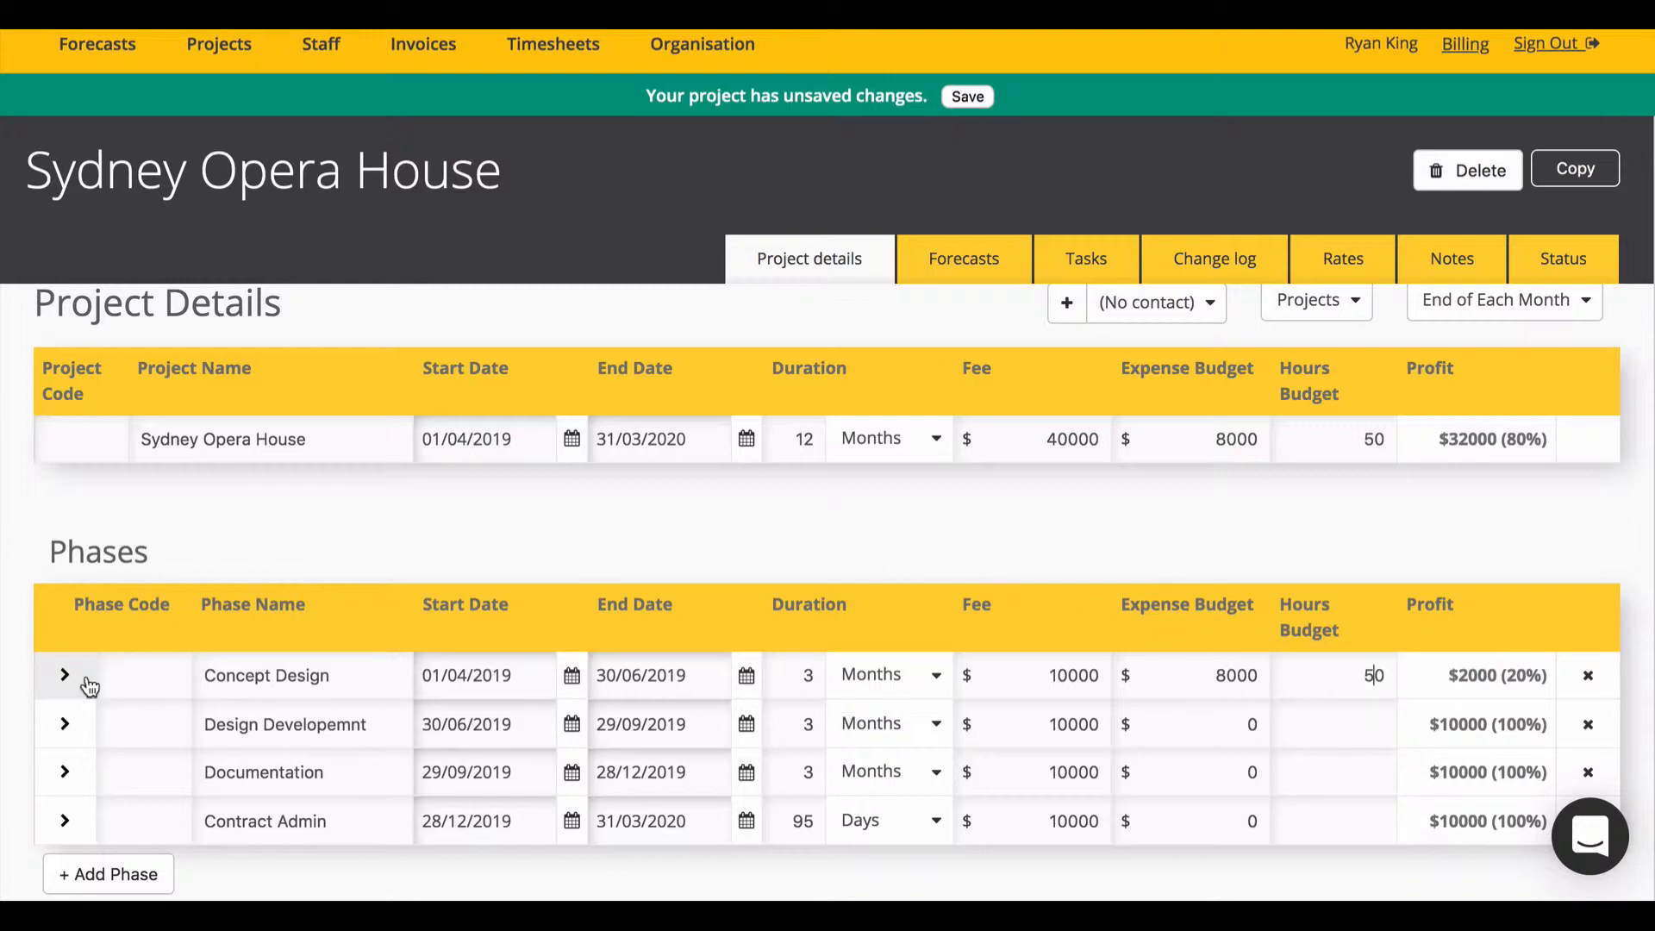
Step: Add two staff members to Concept Design and split its hours and expense budgets across them
click(73, 675)
scroll(714, 438, down, 1)
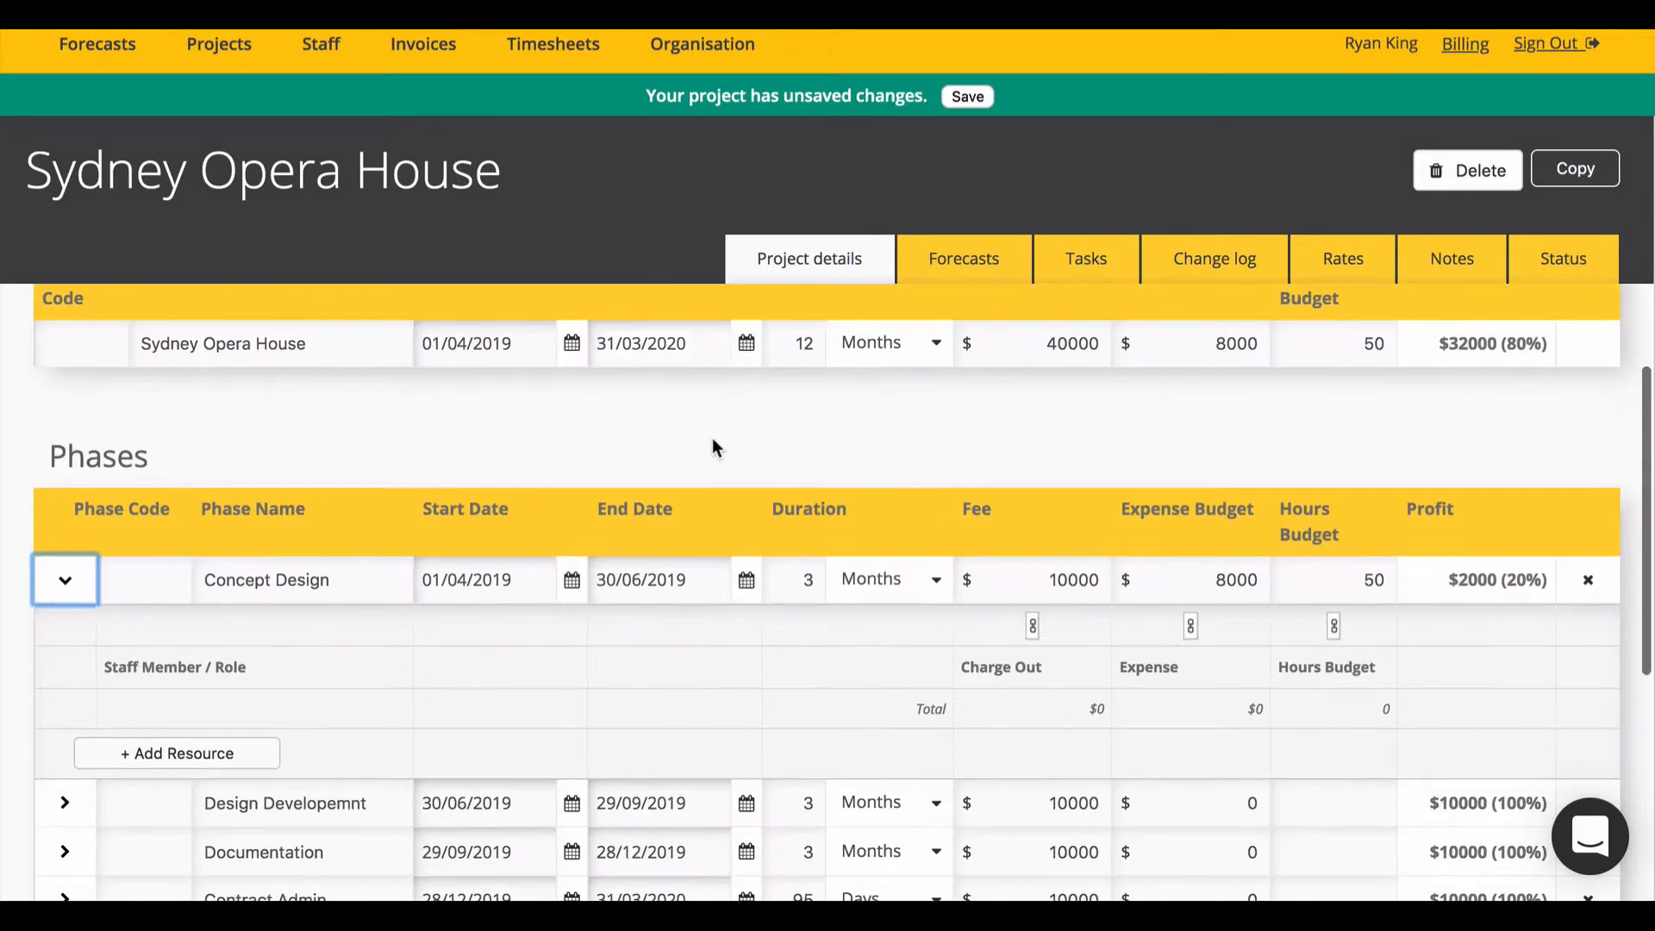
click(175, 754)
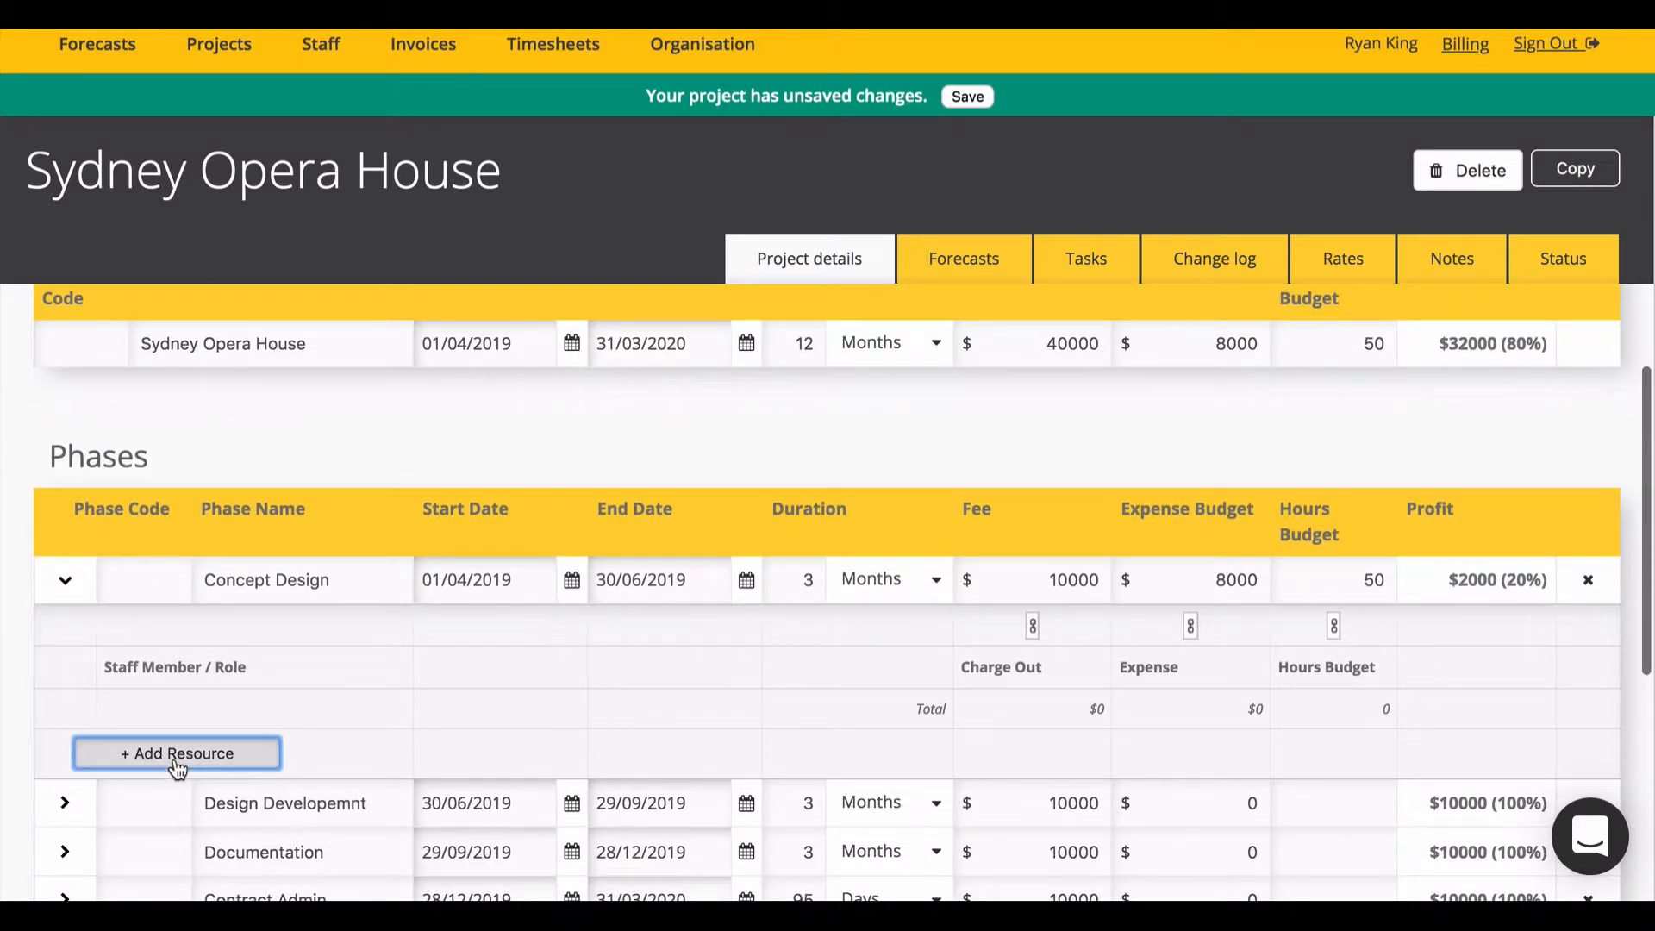
click(177, 798)
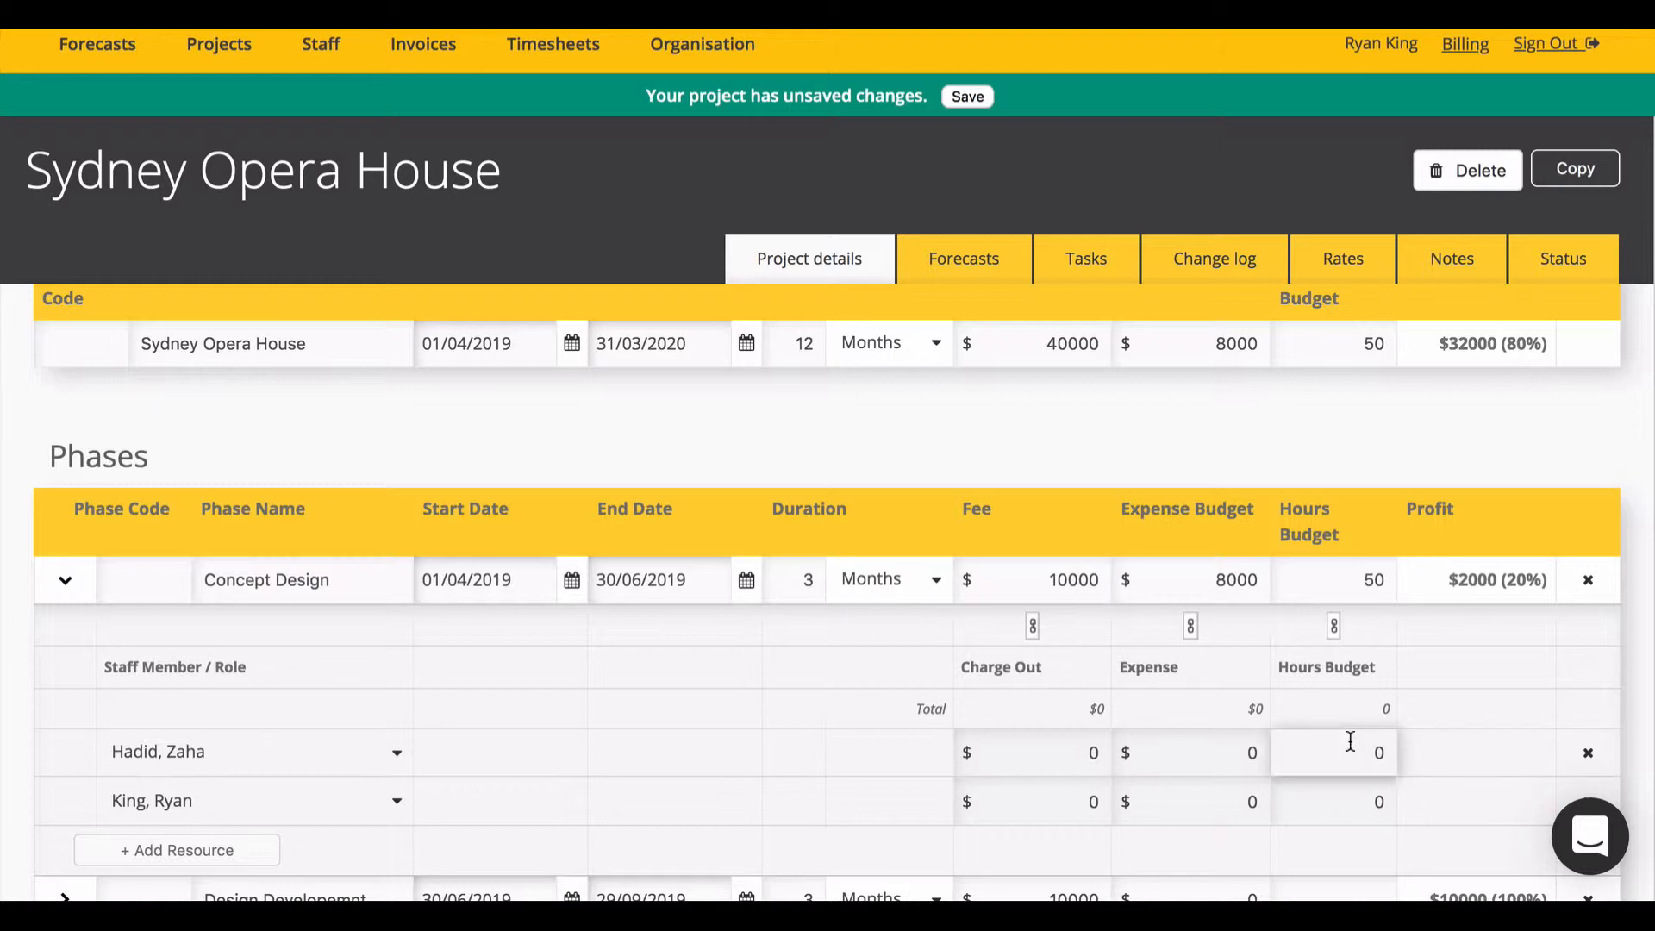
click(1337, 626)
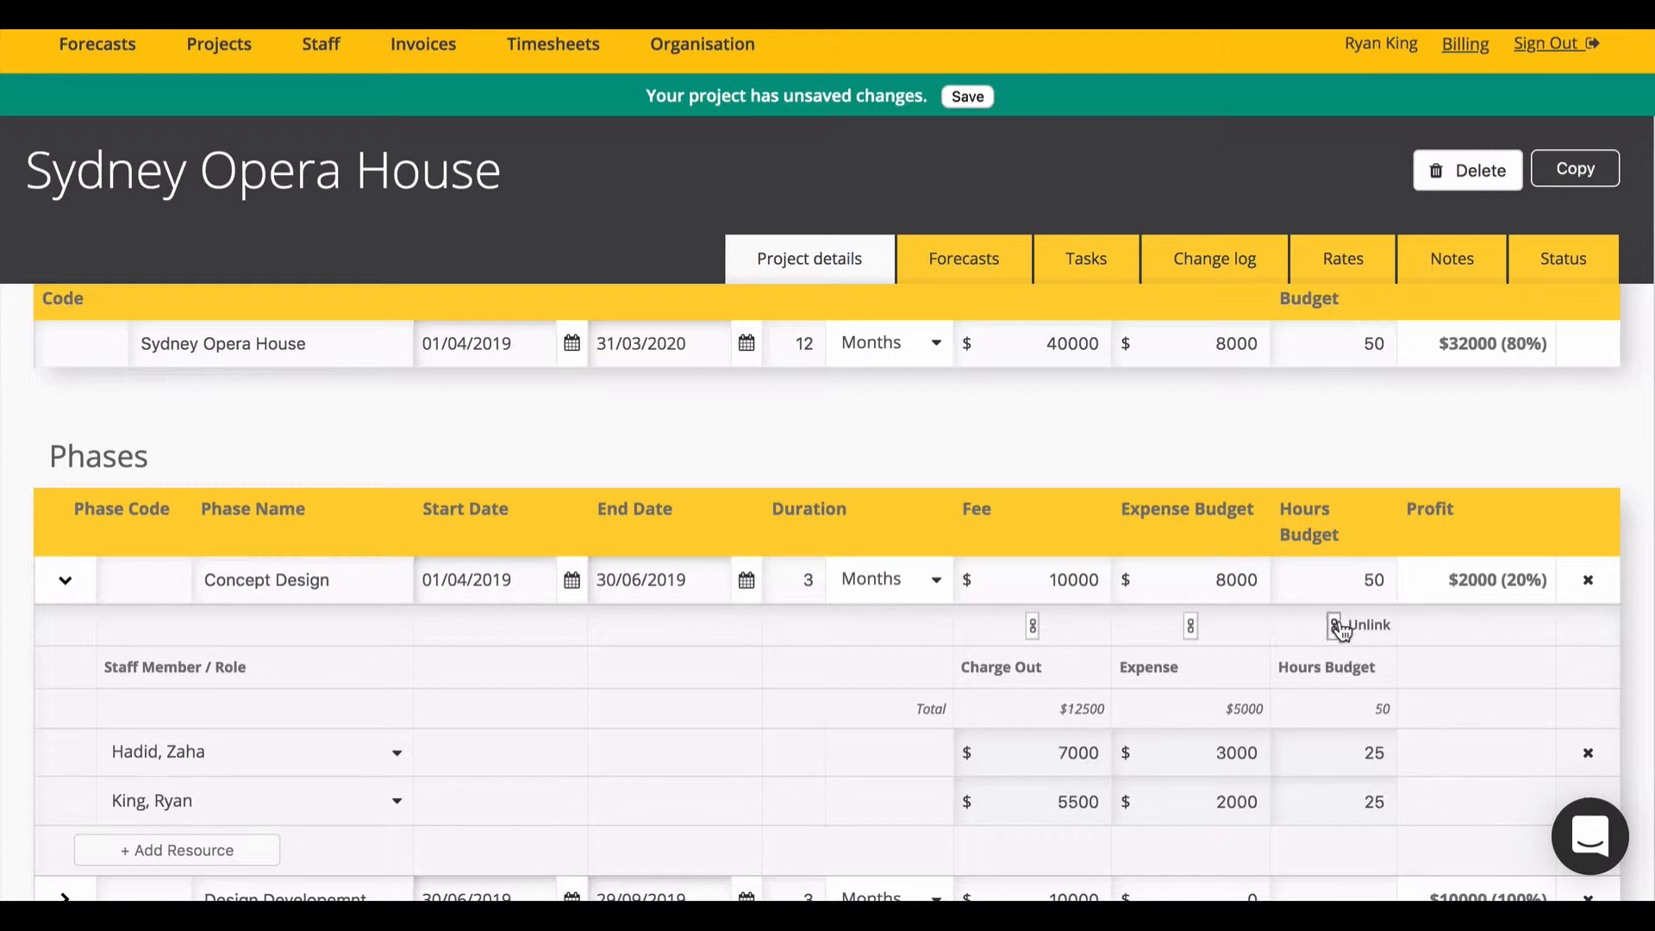
click(1190, 626)
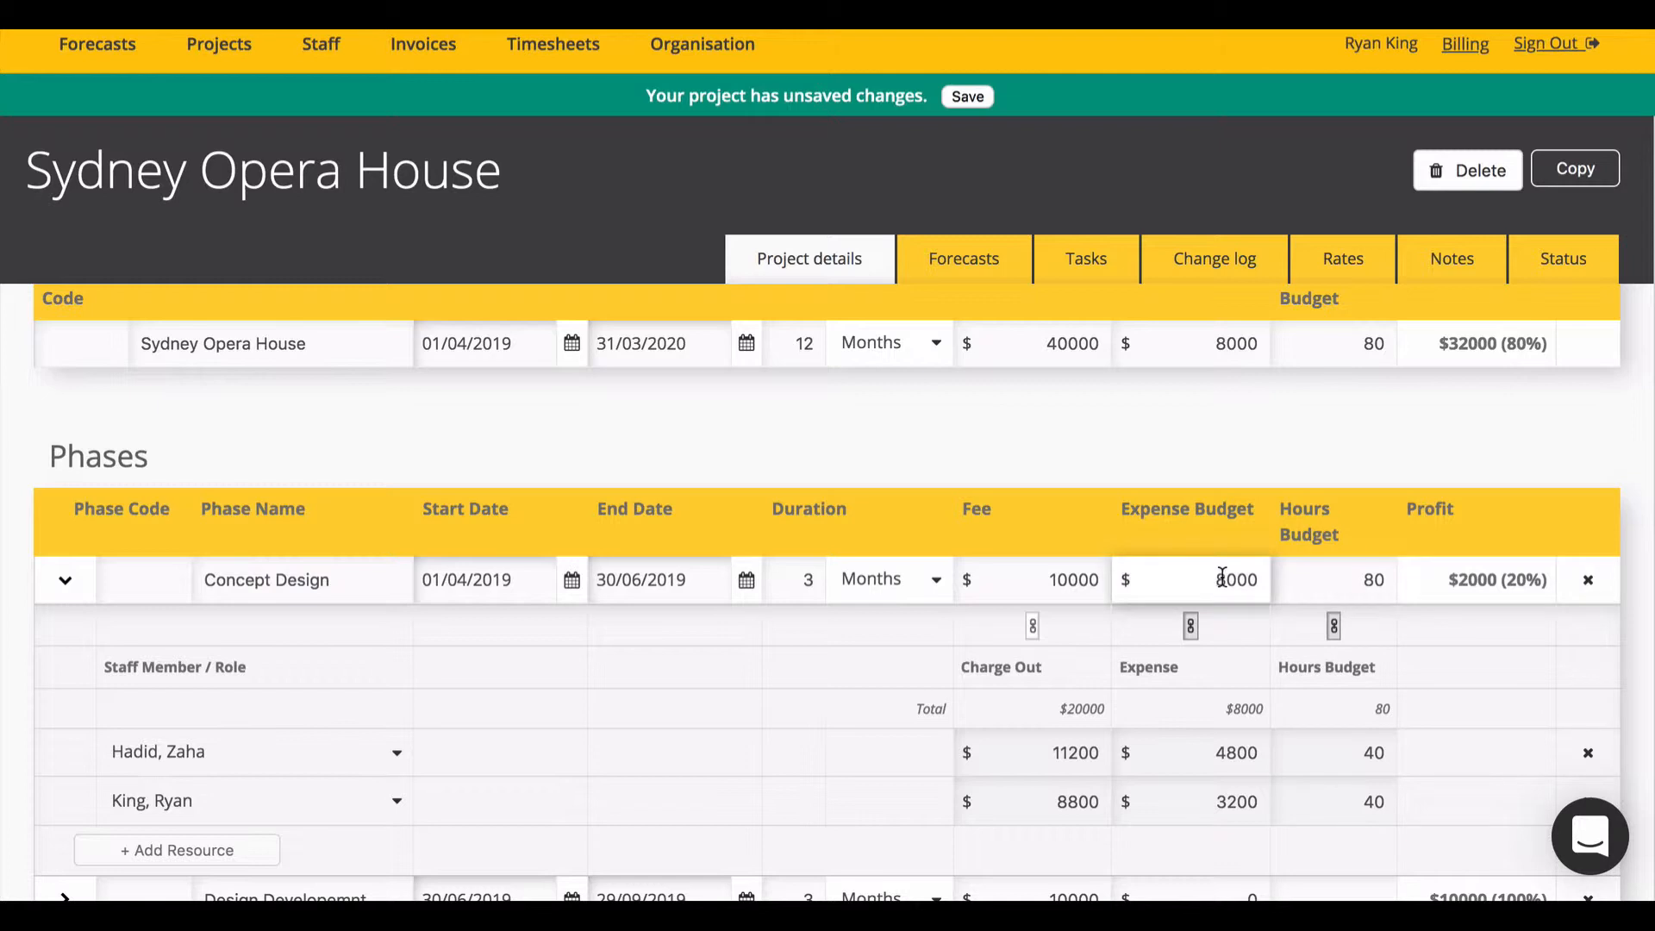
Step: Give the two staff members 1 and 2 budgeted hours, then re-enter the 8000 expense budget
drag(1223, 576, 1217, 577)
text(9)
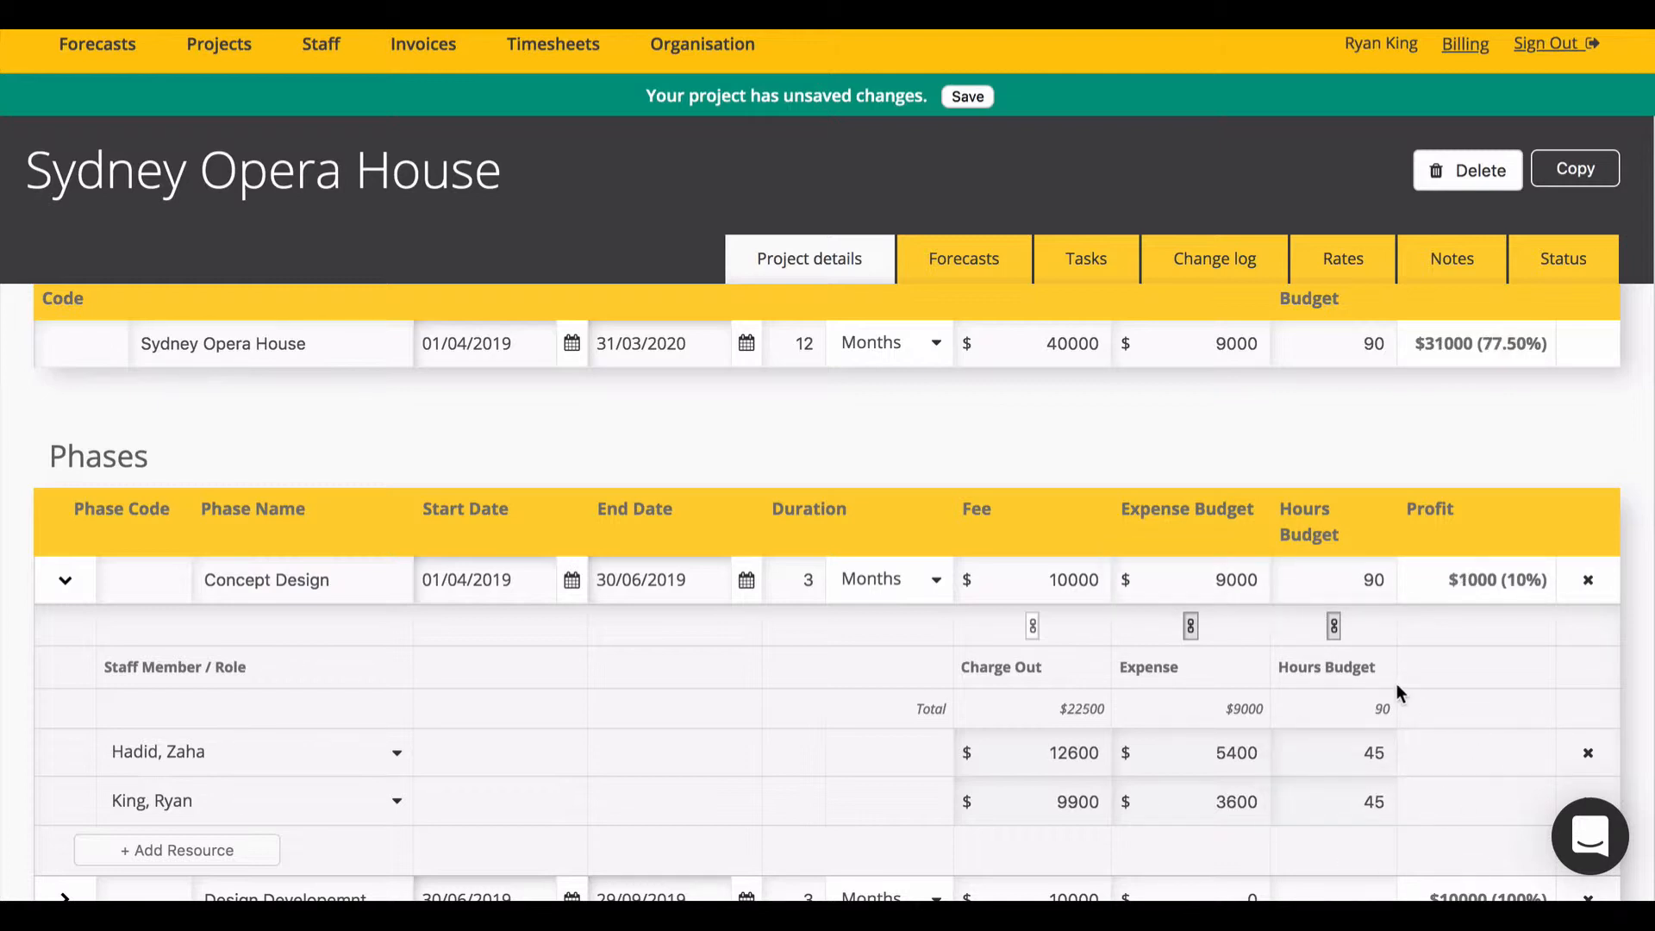
key(BackSpace)
text(8)
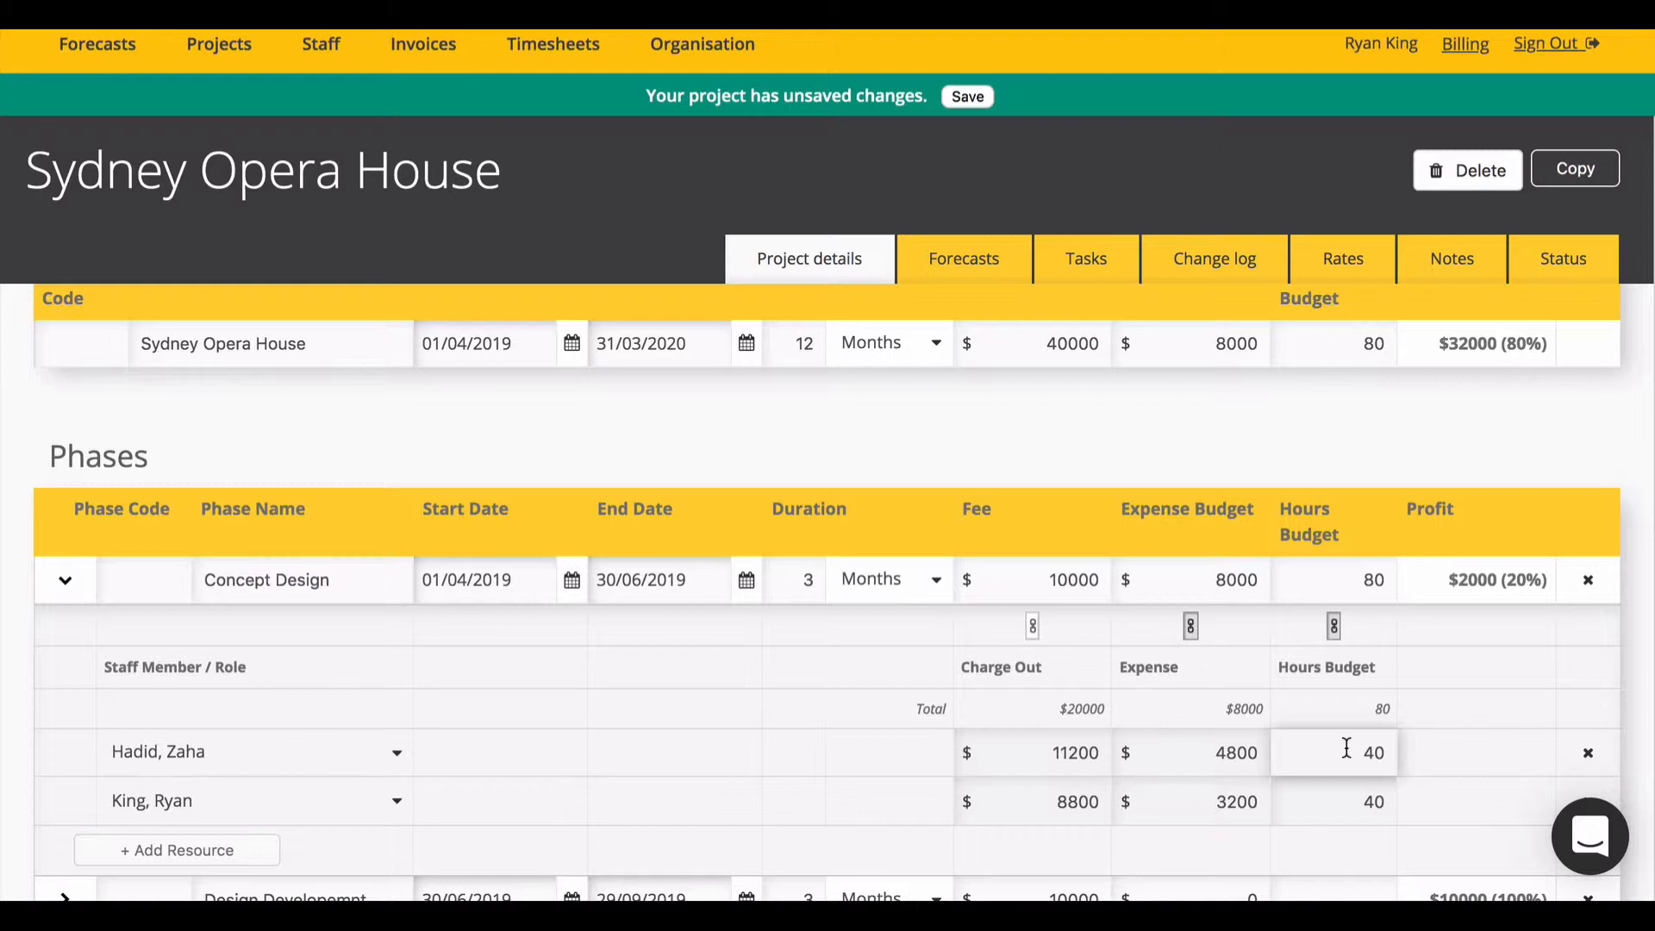
drag(1346, 748, 1448, 757)
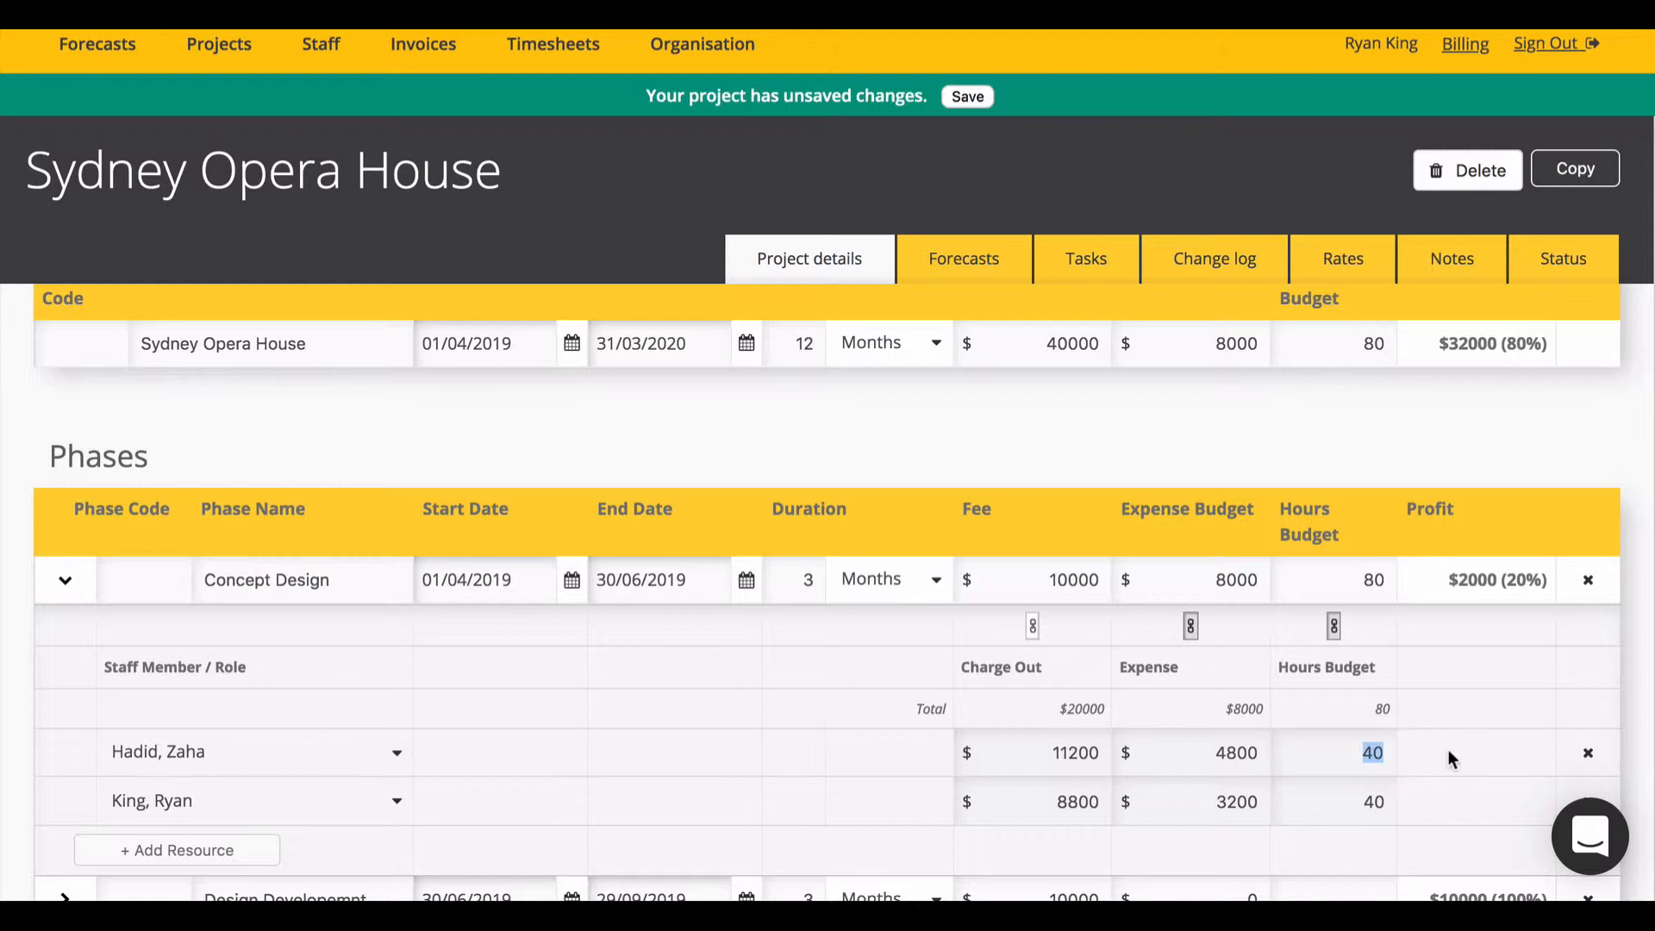
text(1)
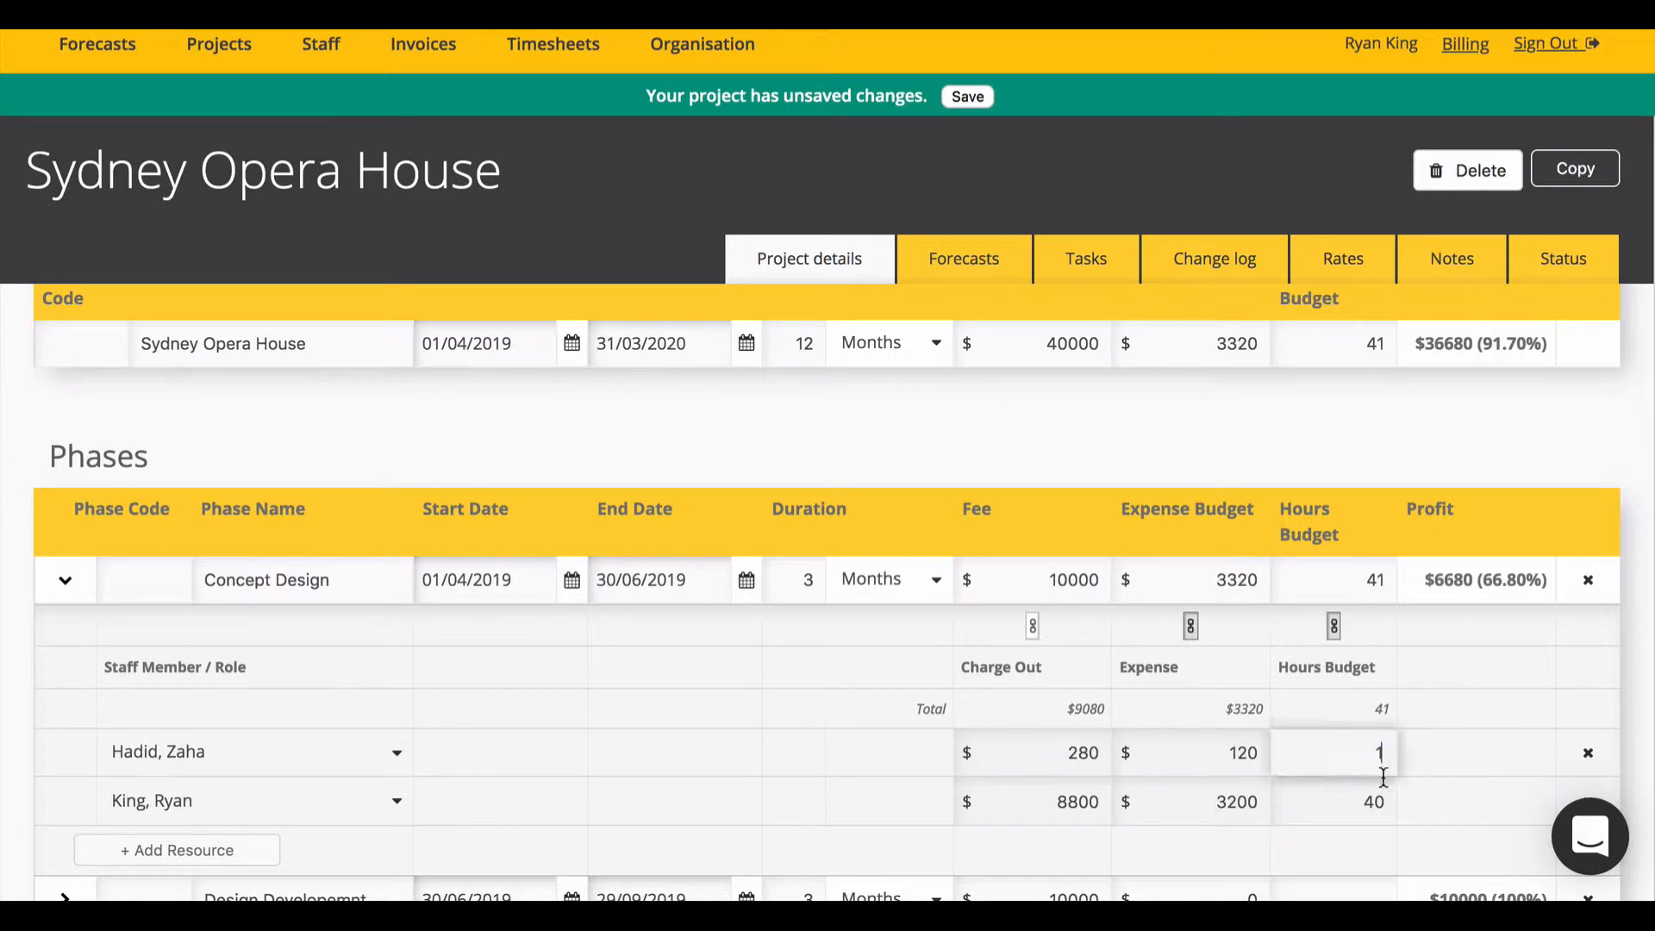
drag(1349, 802, 1449, 810)
text(2)
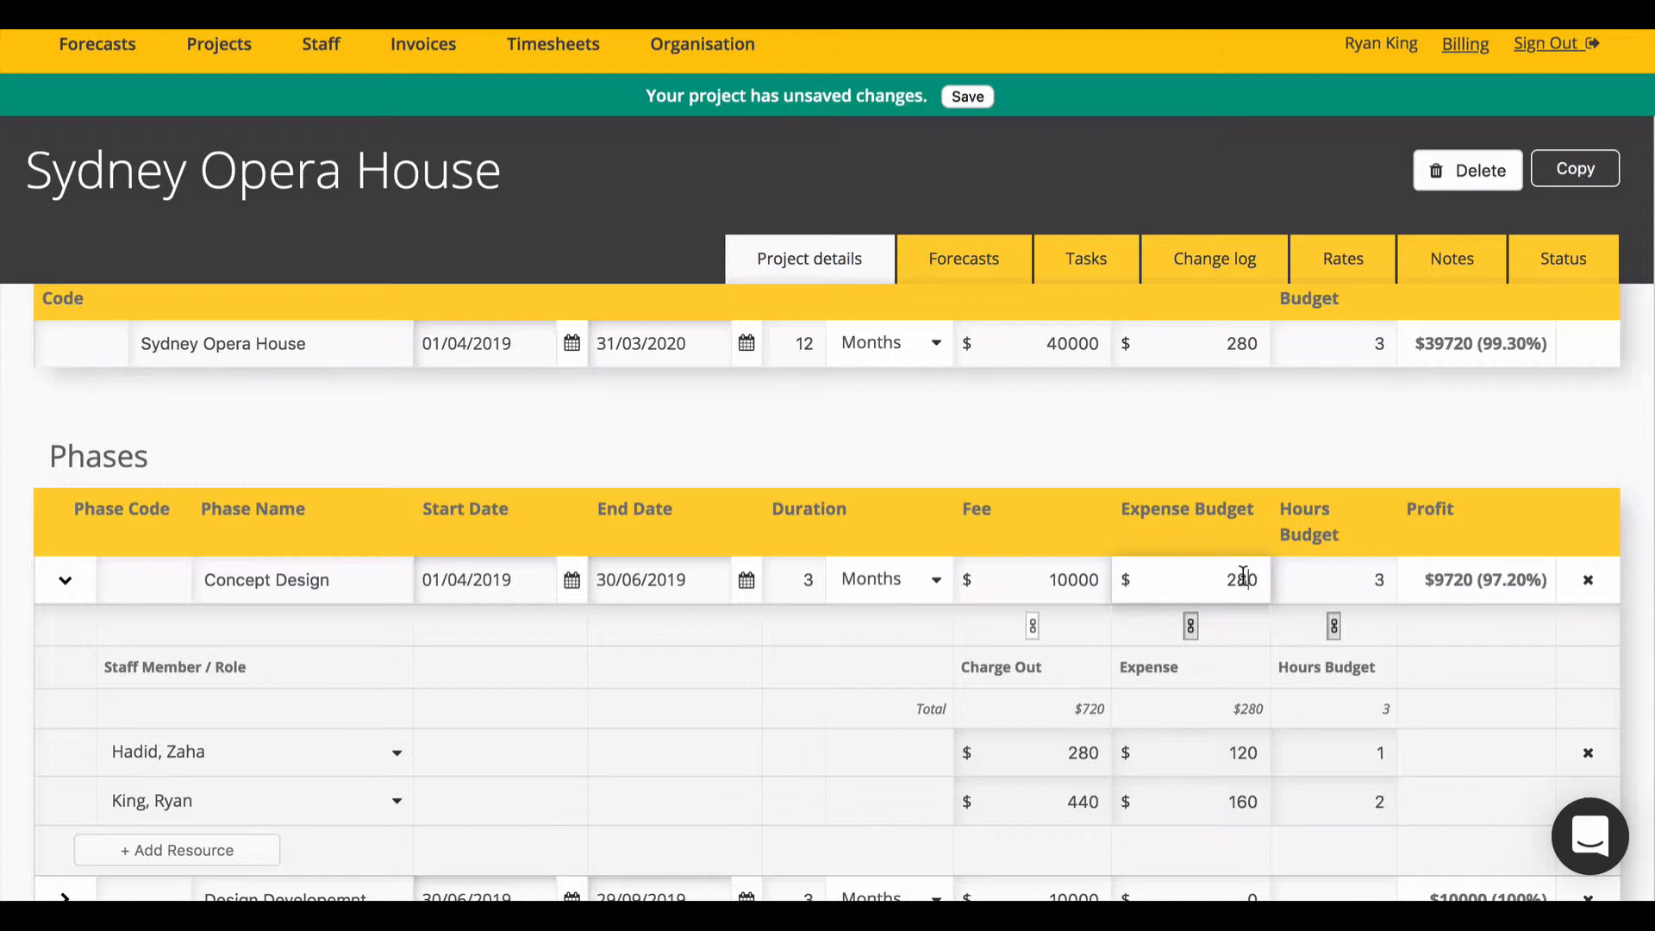
double_click(1244, 580)
text(8000)
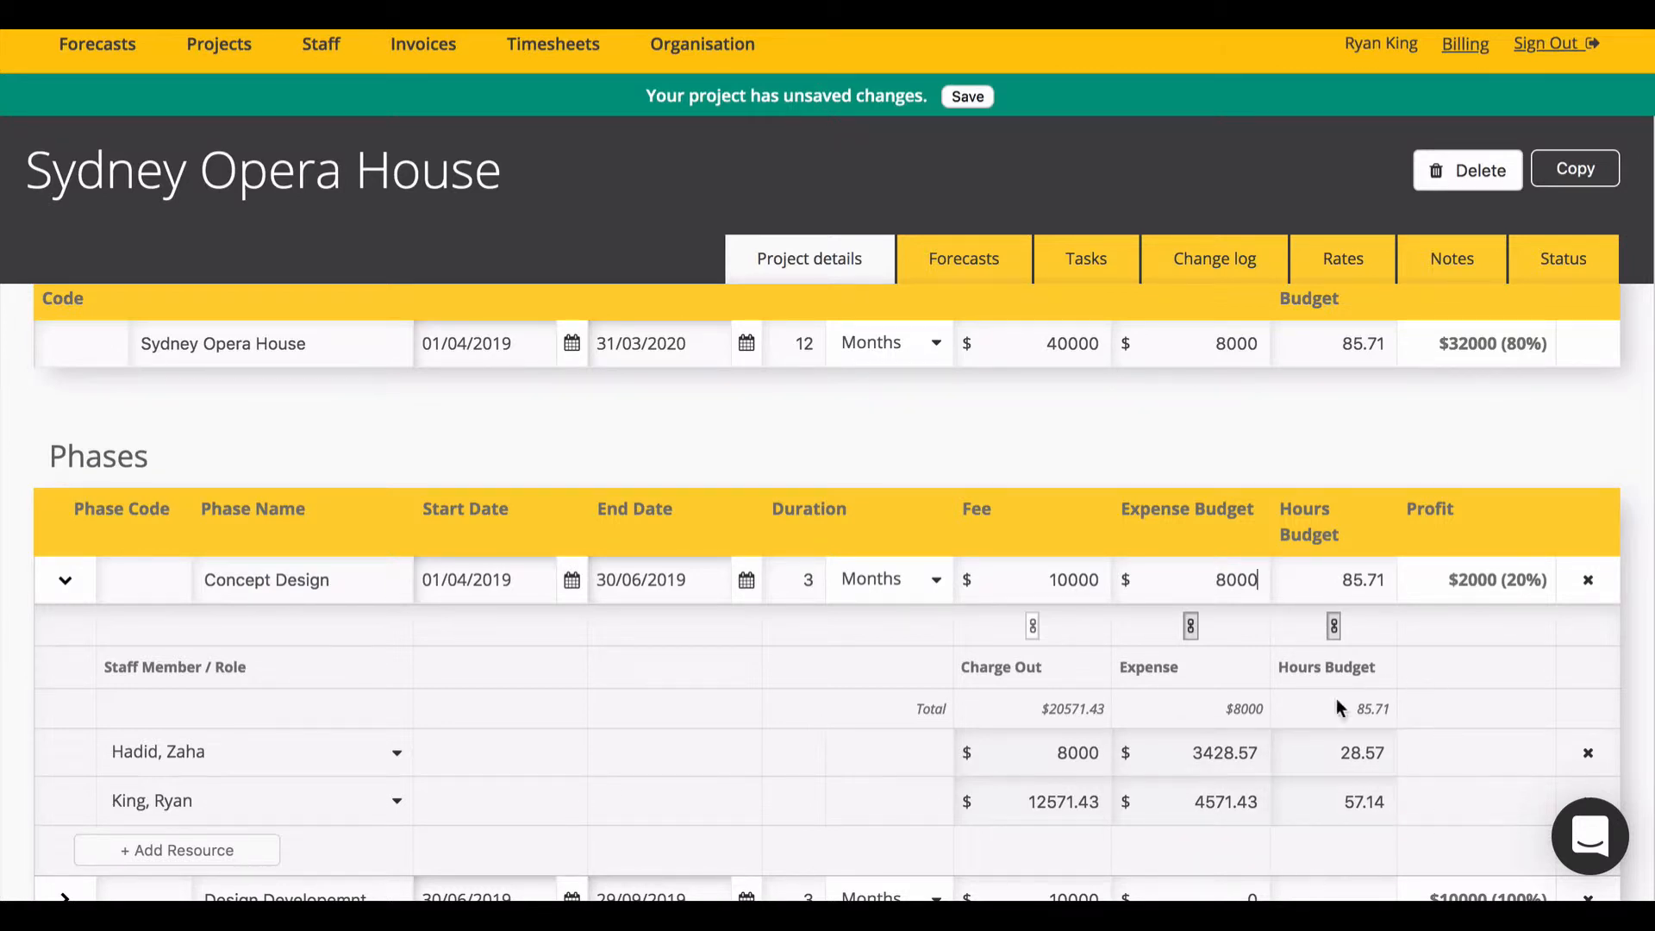
Step: Save the project, adjusting Revenue Forecast & Resource Schedule over the Remaining Budget
click(969, 98)
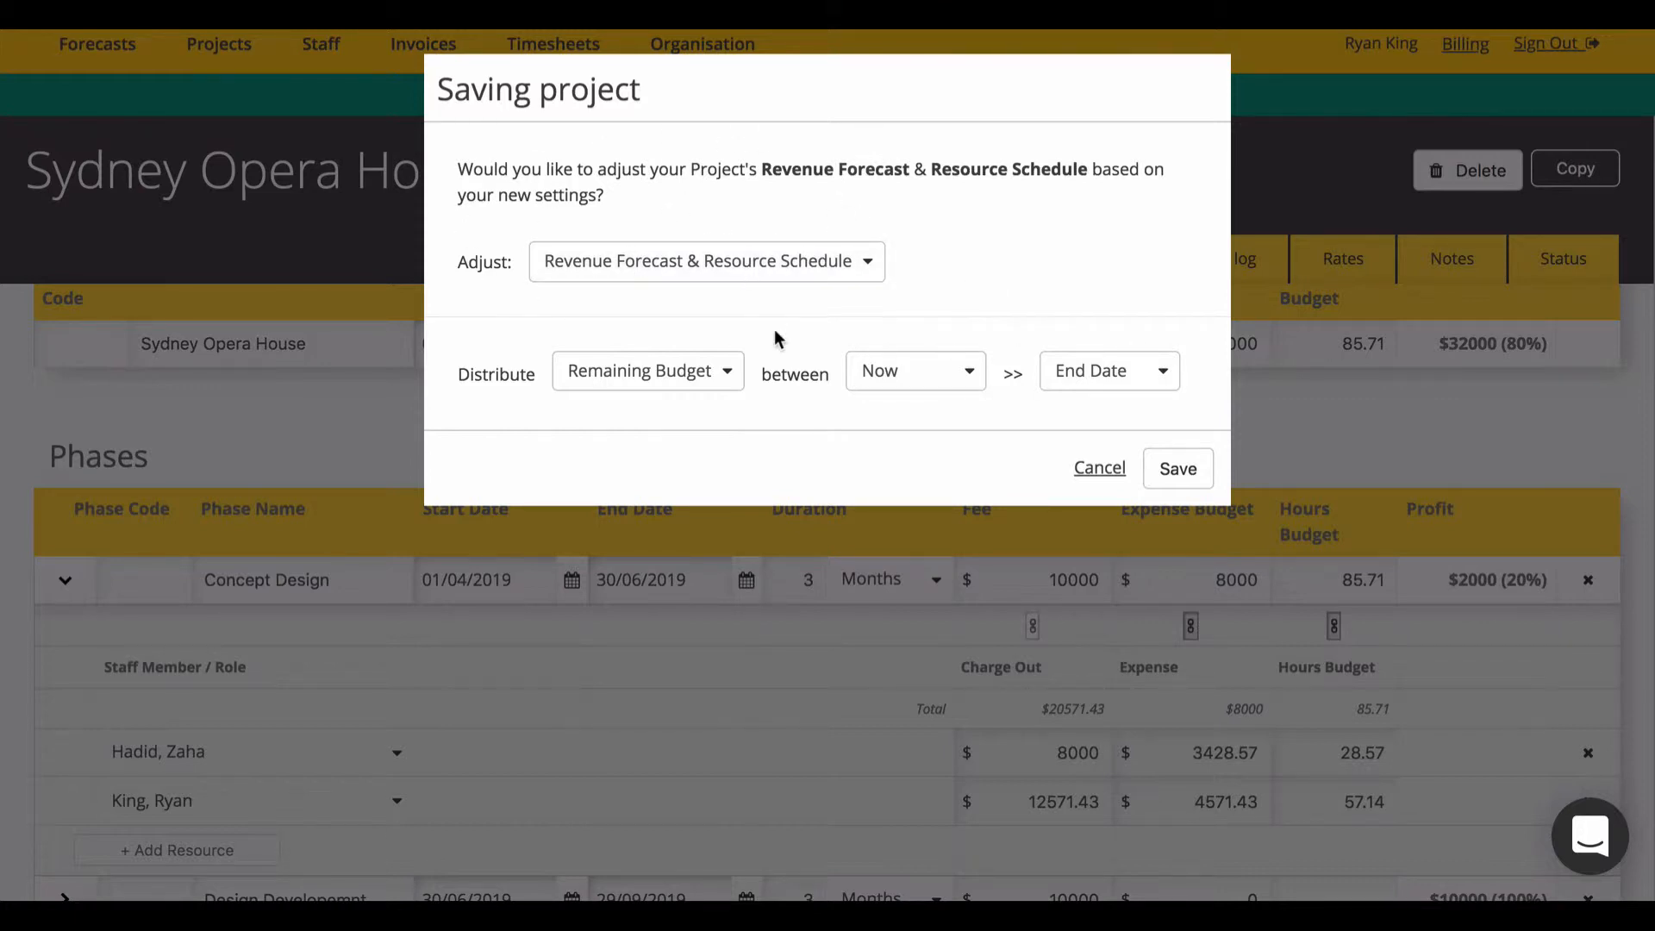
click(1185, 465)
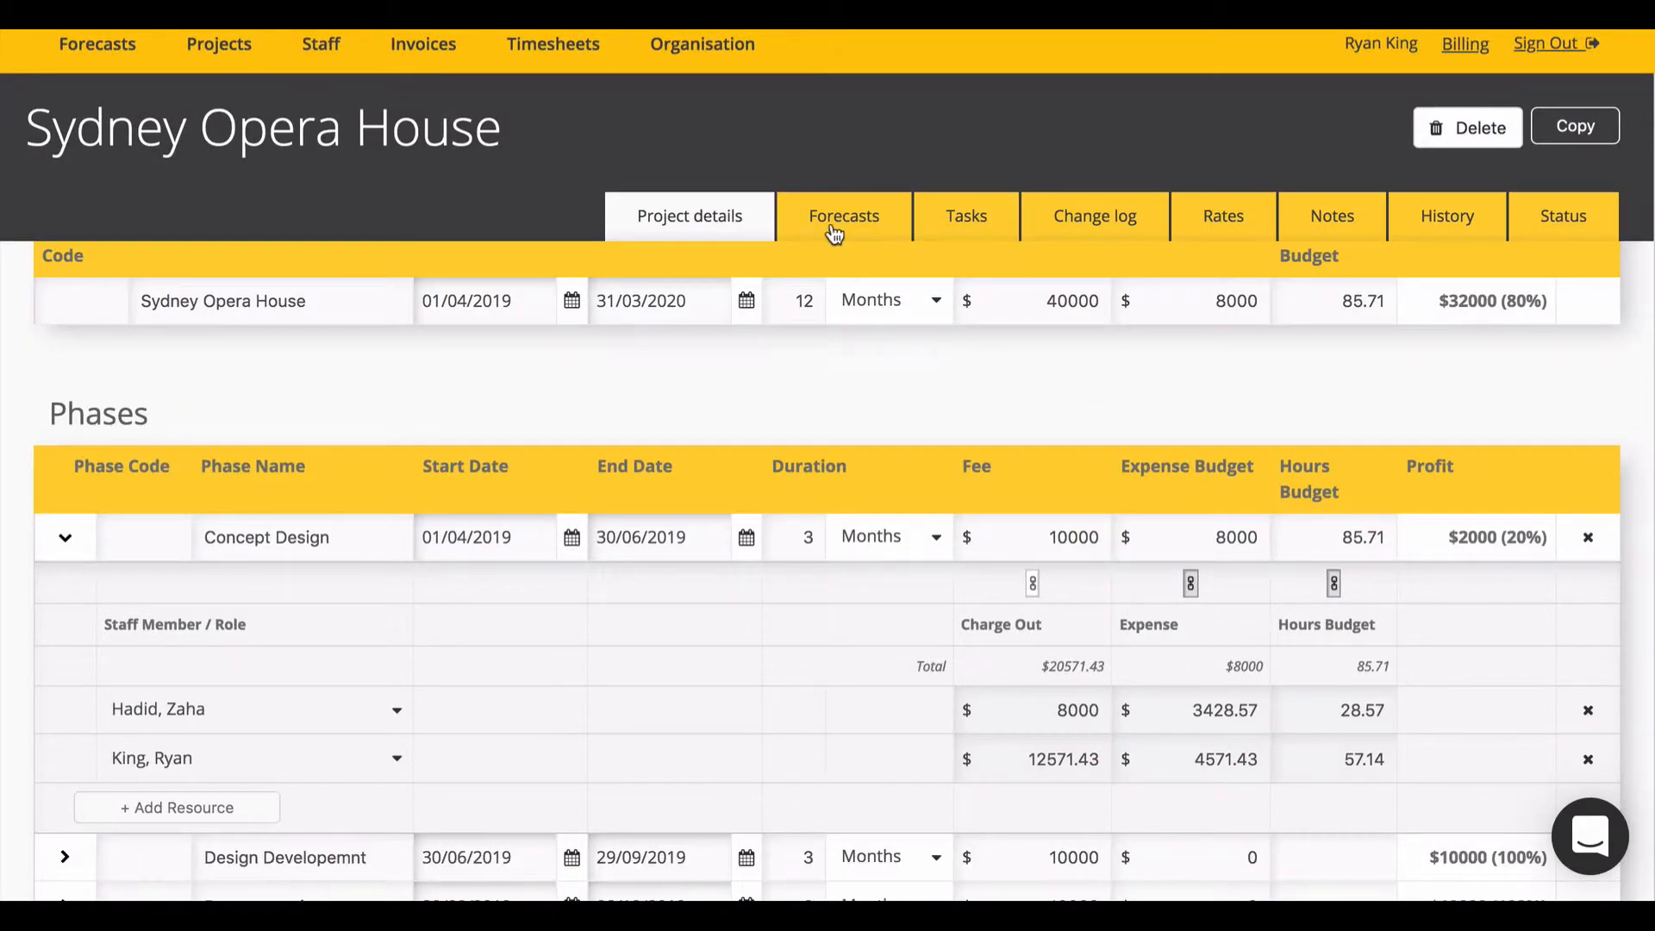
Step: Show the project's forecasts with Staff Expenses expanded to Concept Design's individual No Role staff
click(834, 233)
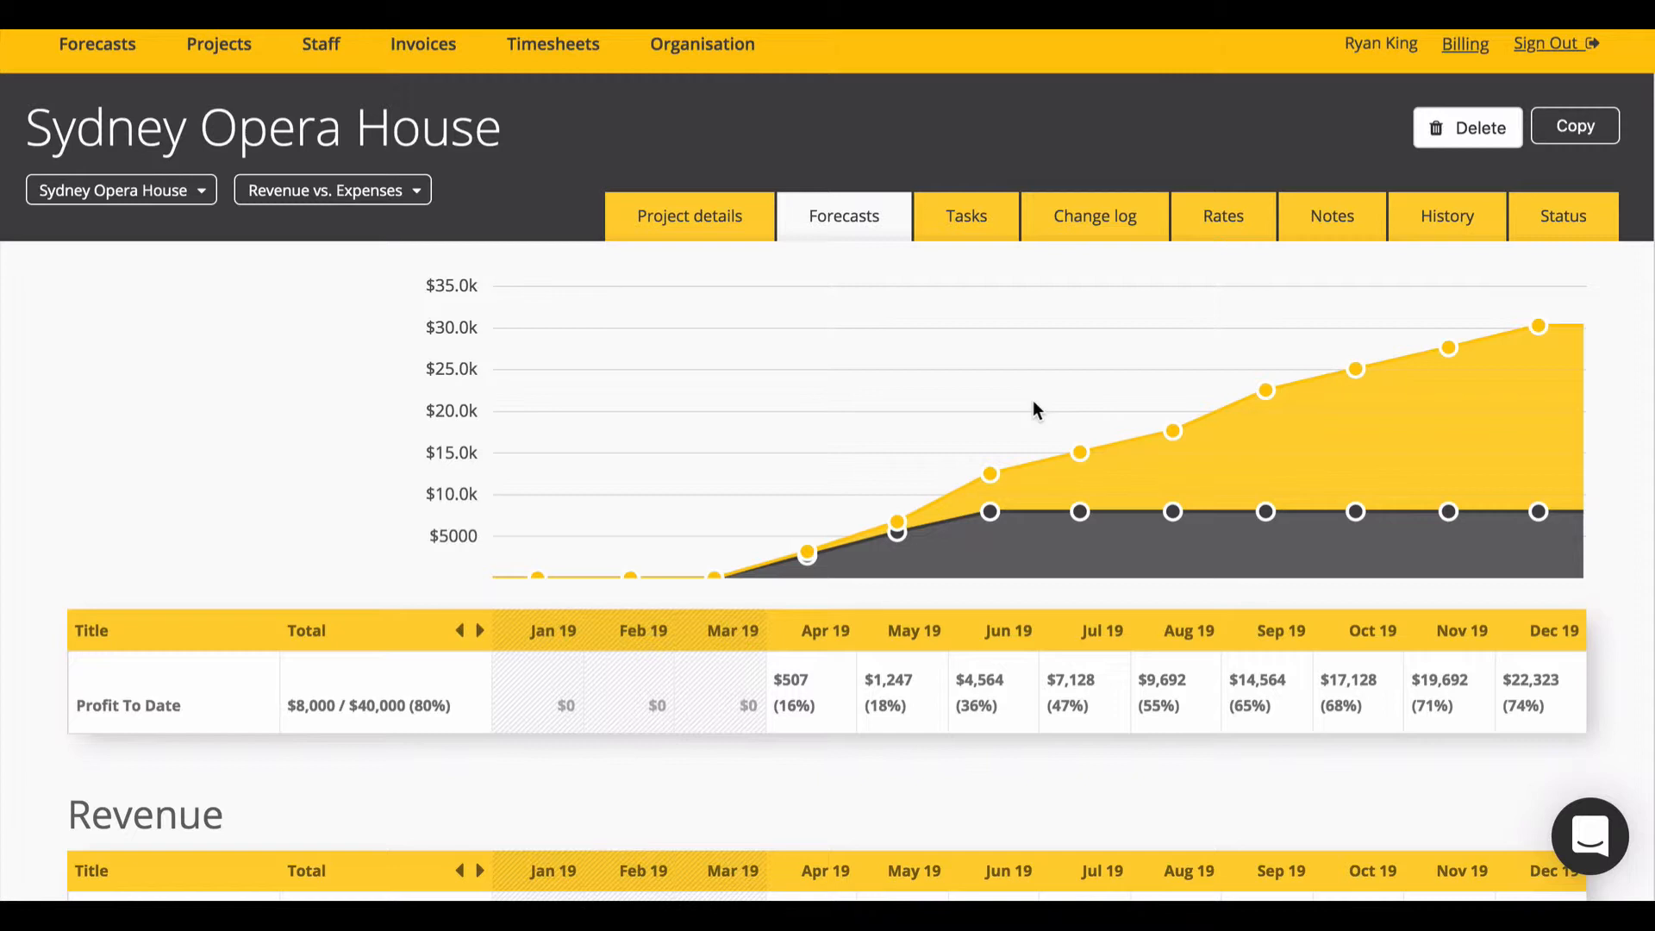
scroll(1034, 405, down, 3)
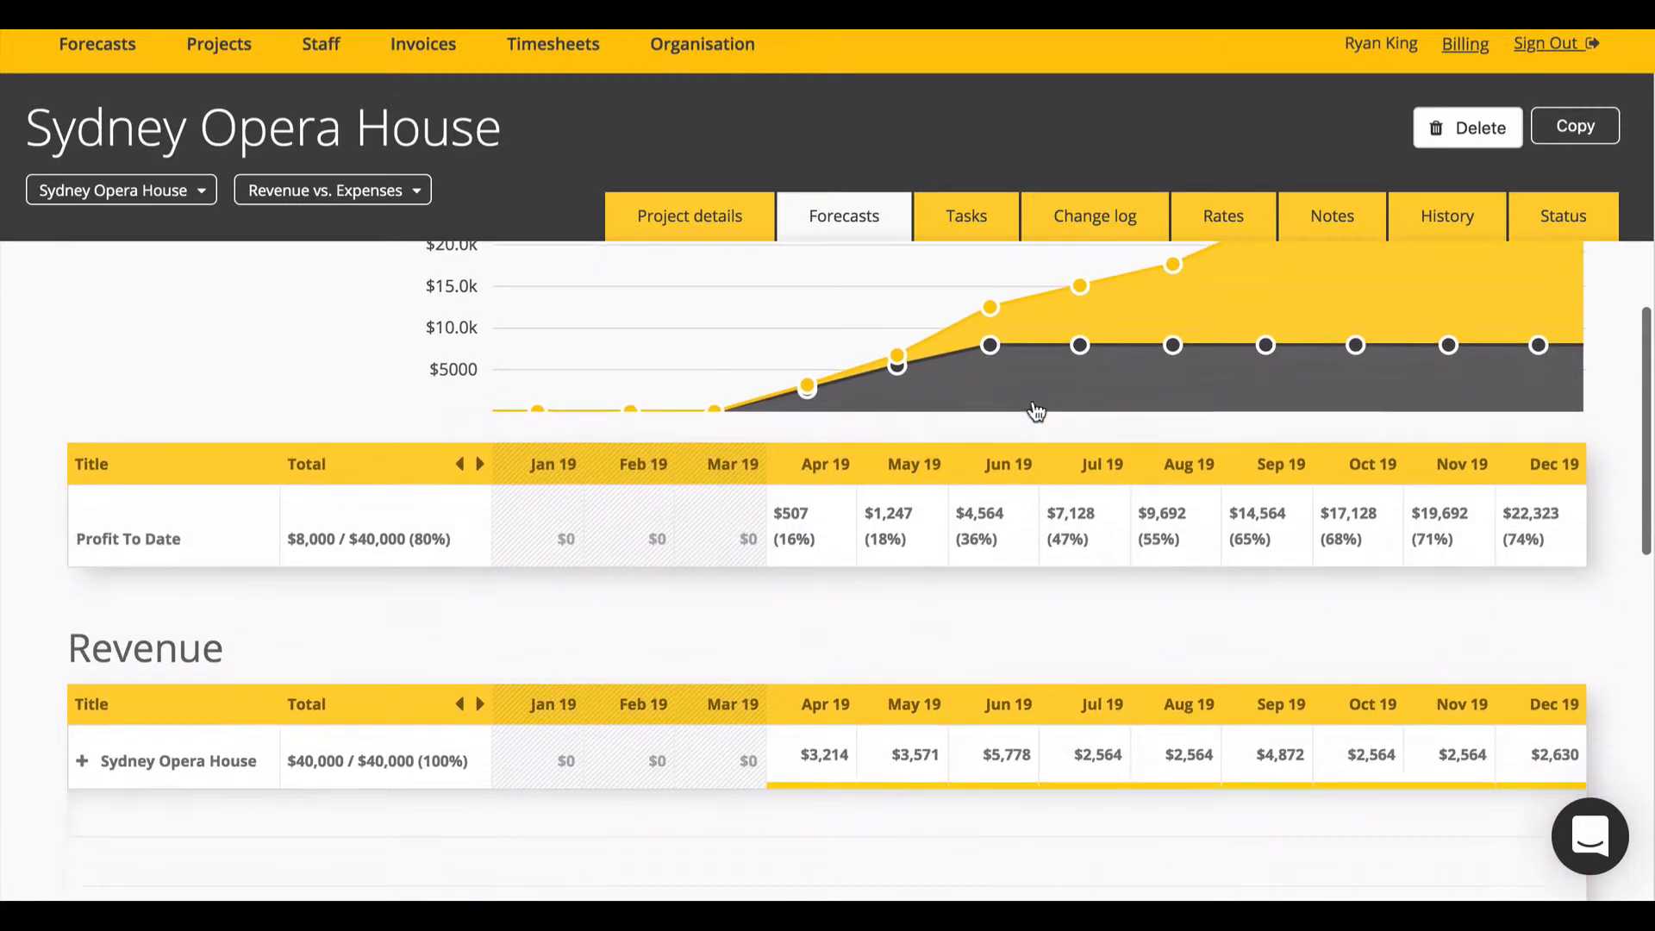
scroll(1033, 400, down, 2)
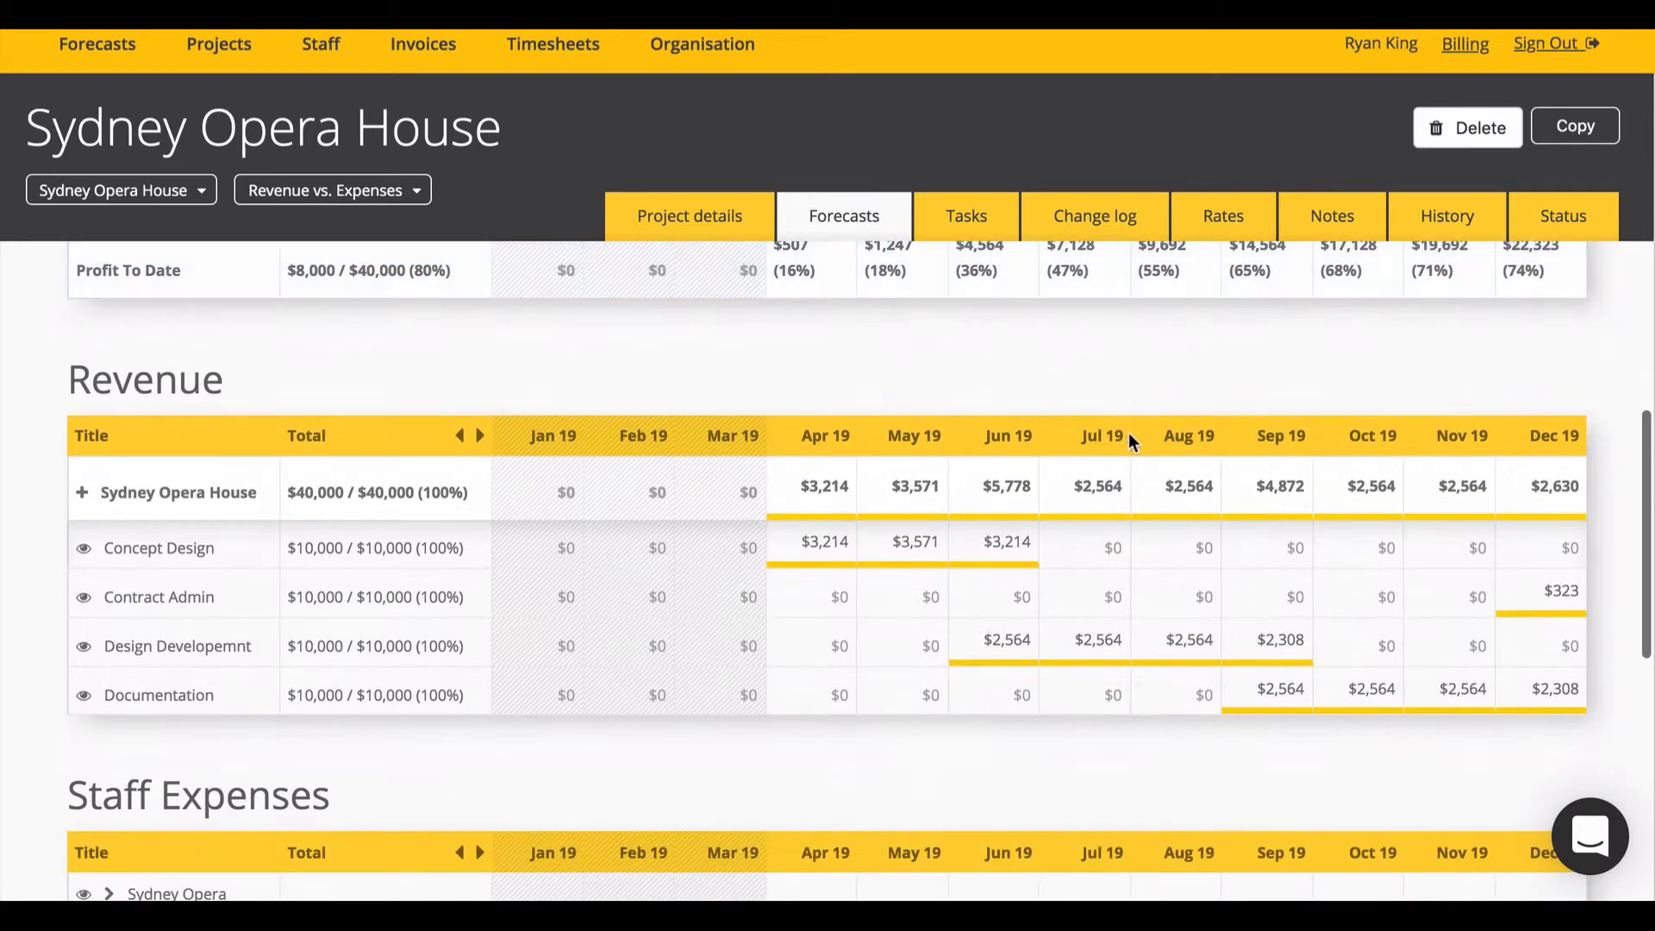
scroll(1352, 712, down, 4)
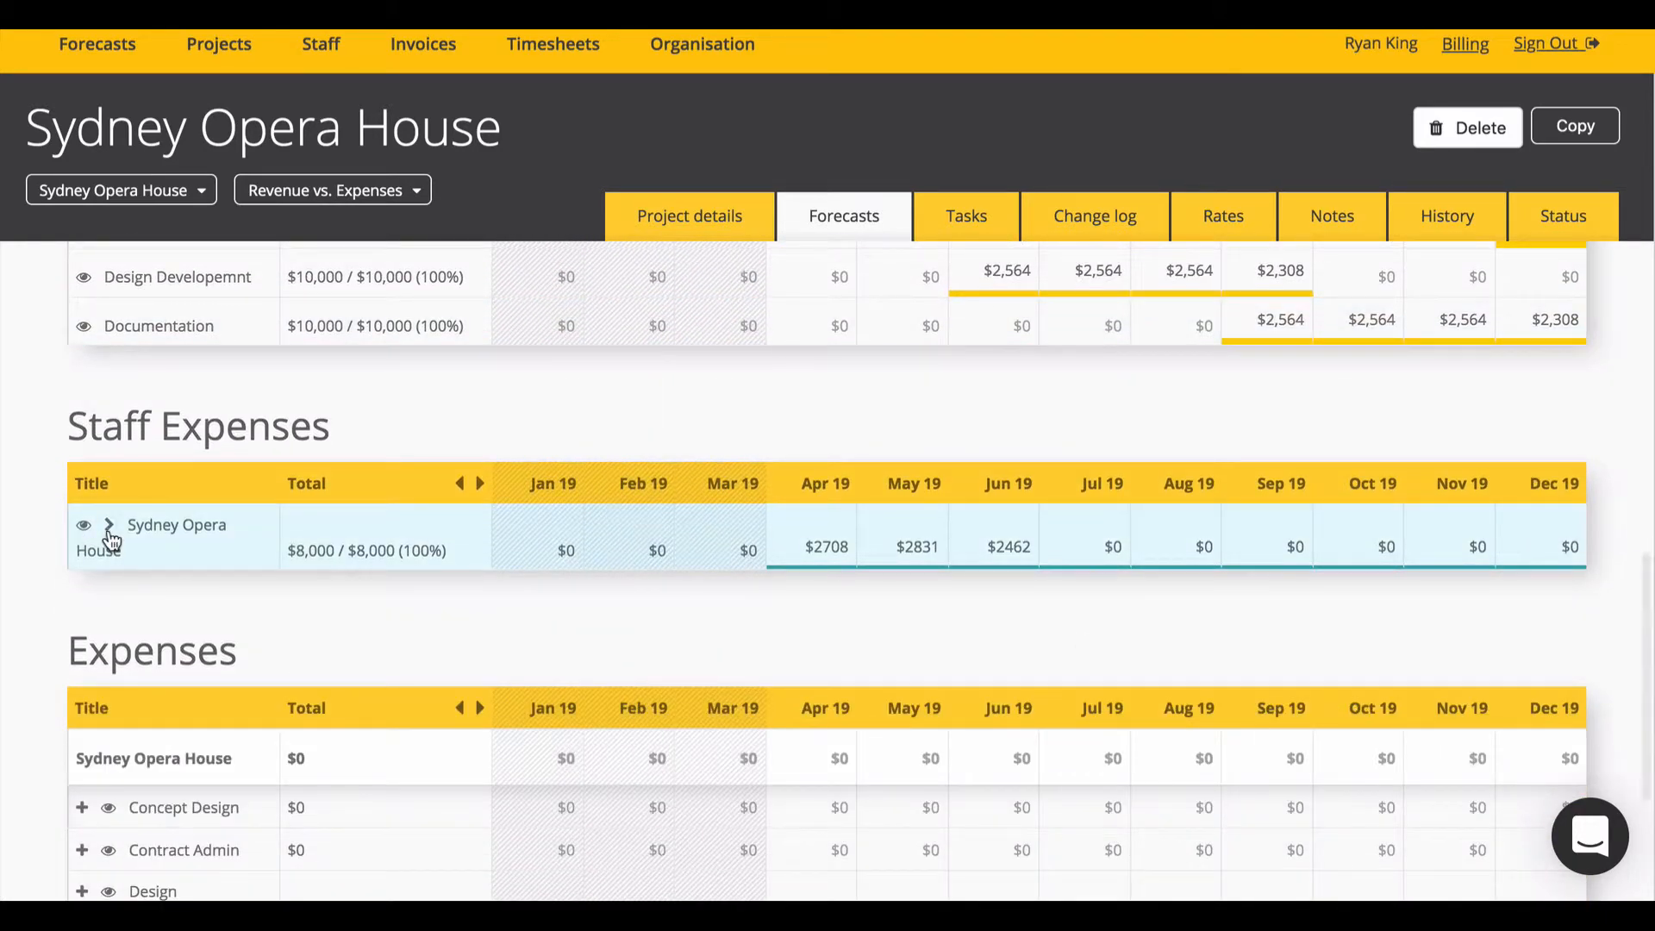
click(108, 527)
click(156, 592)
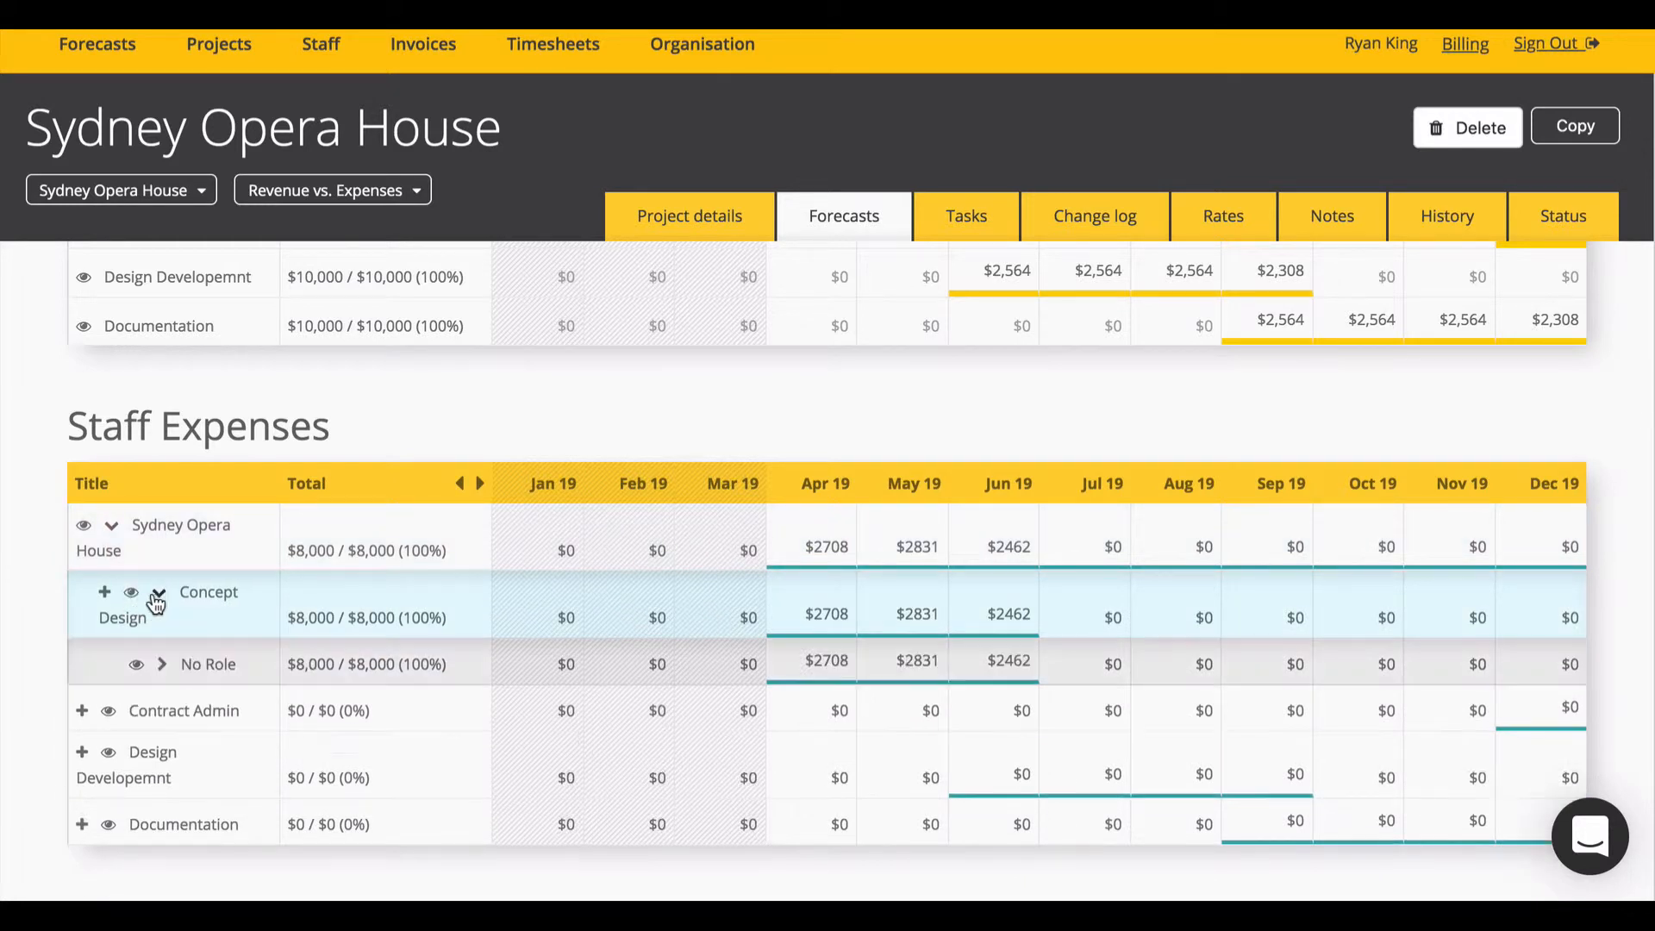
click(161, 663)
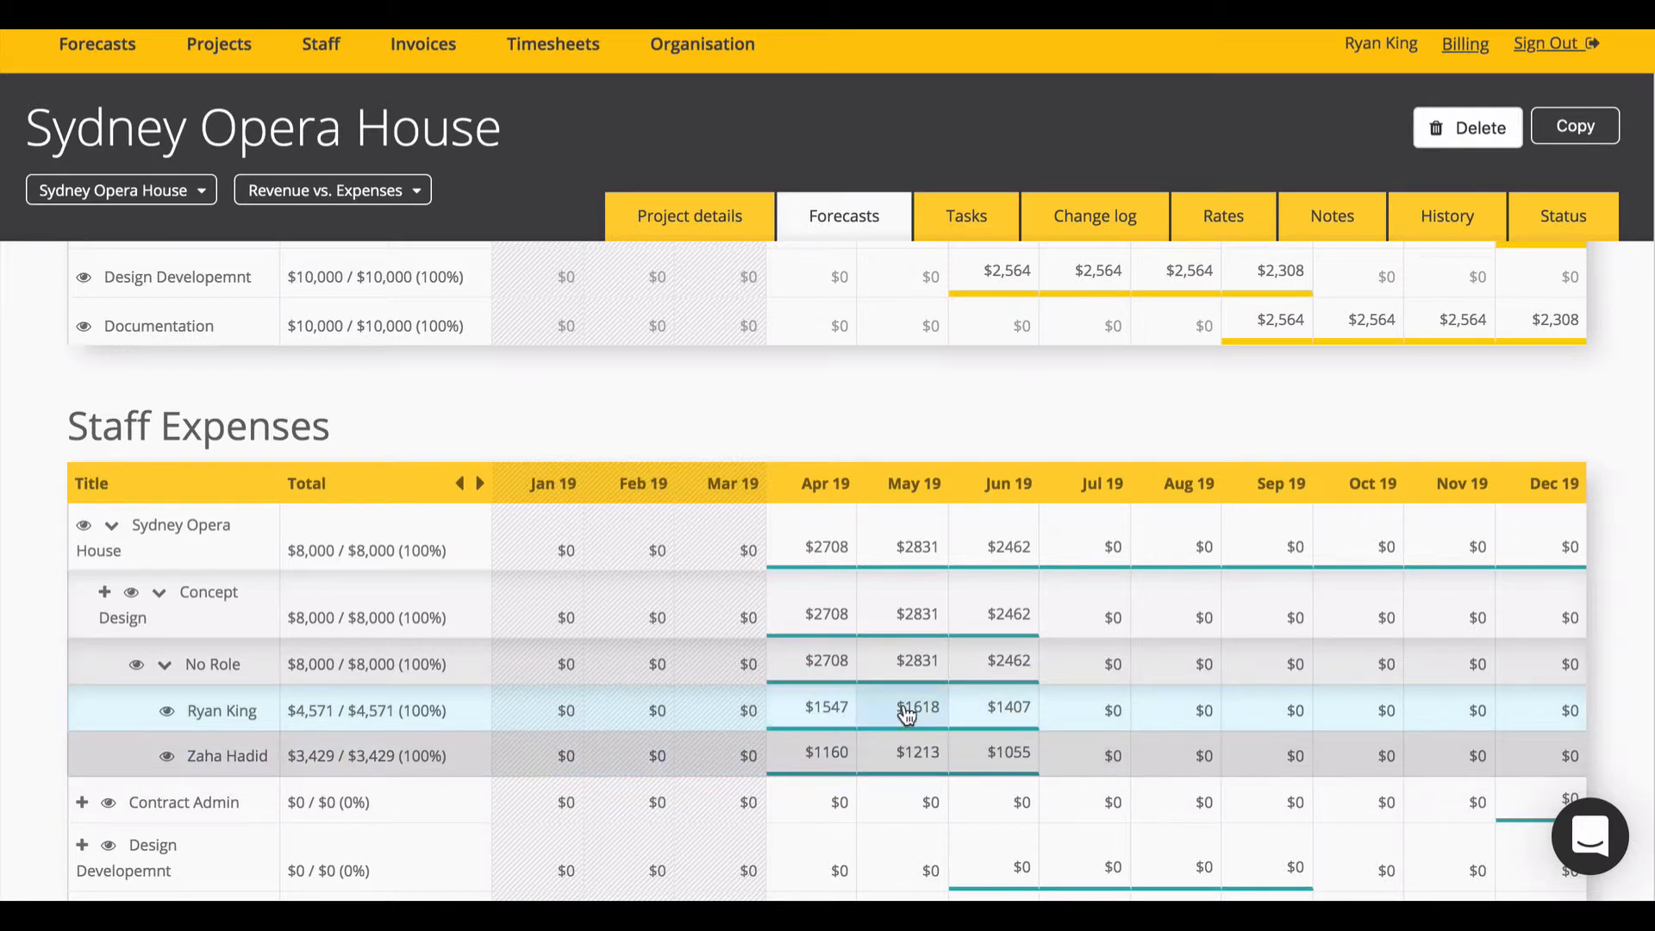
scroll(906, 713, up, 2)
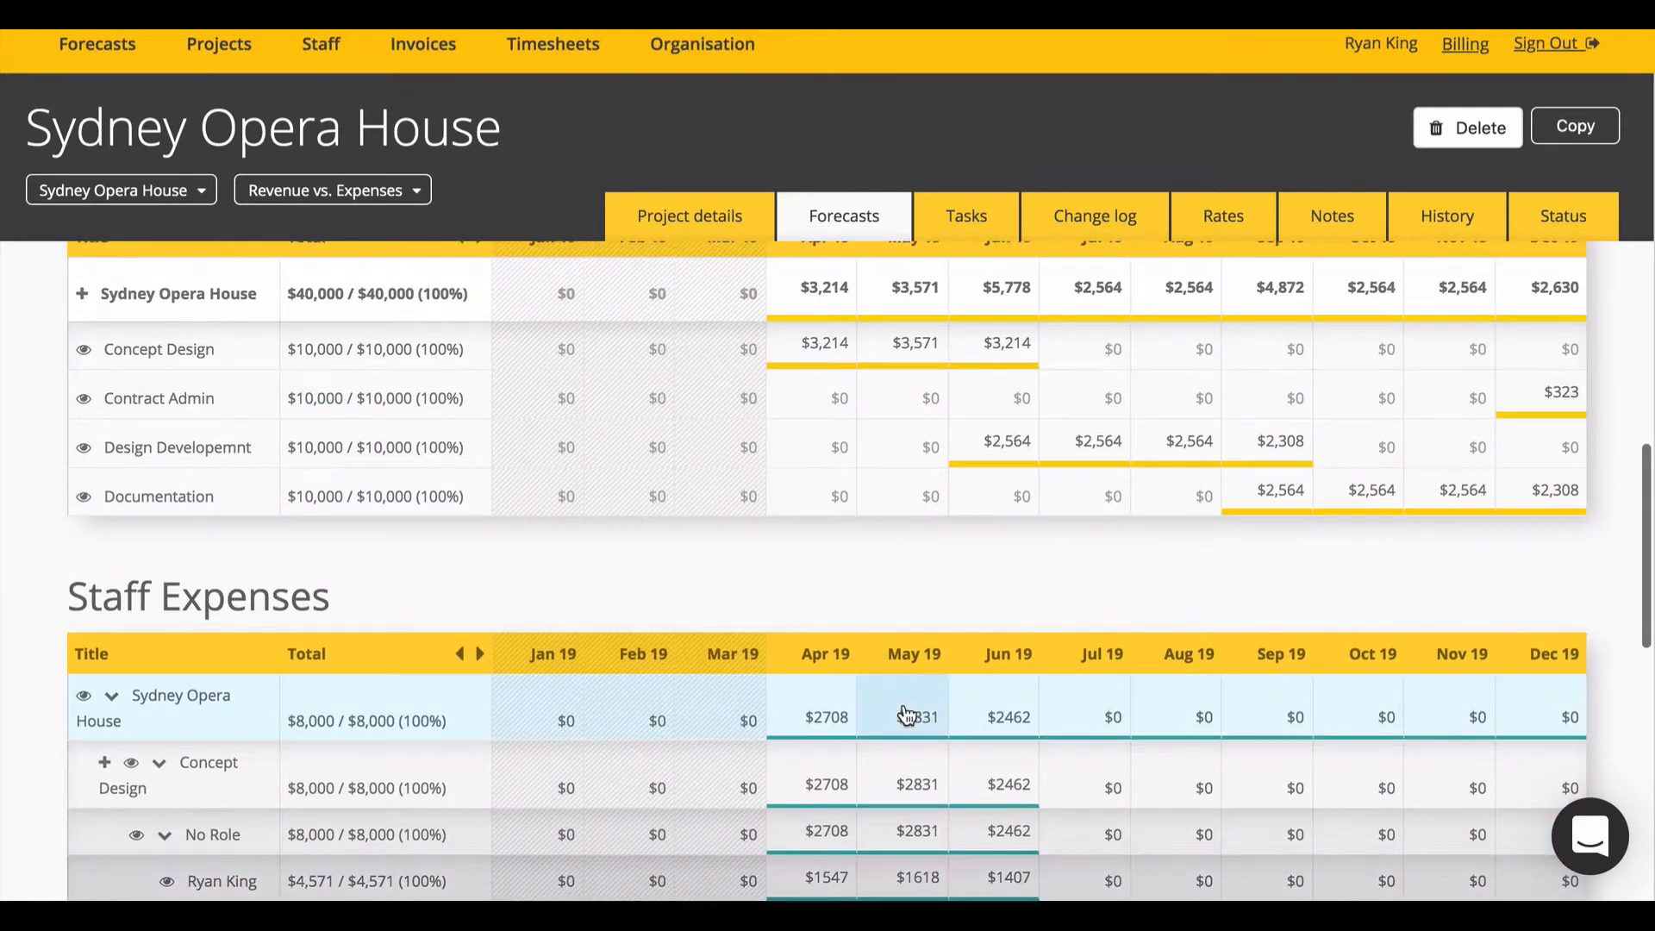
Step: Change Design Developemnt's Jun 19 revenue forecast to 3000
click(996, 444)
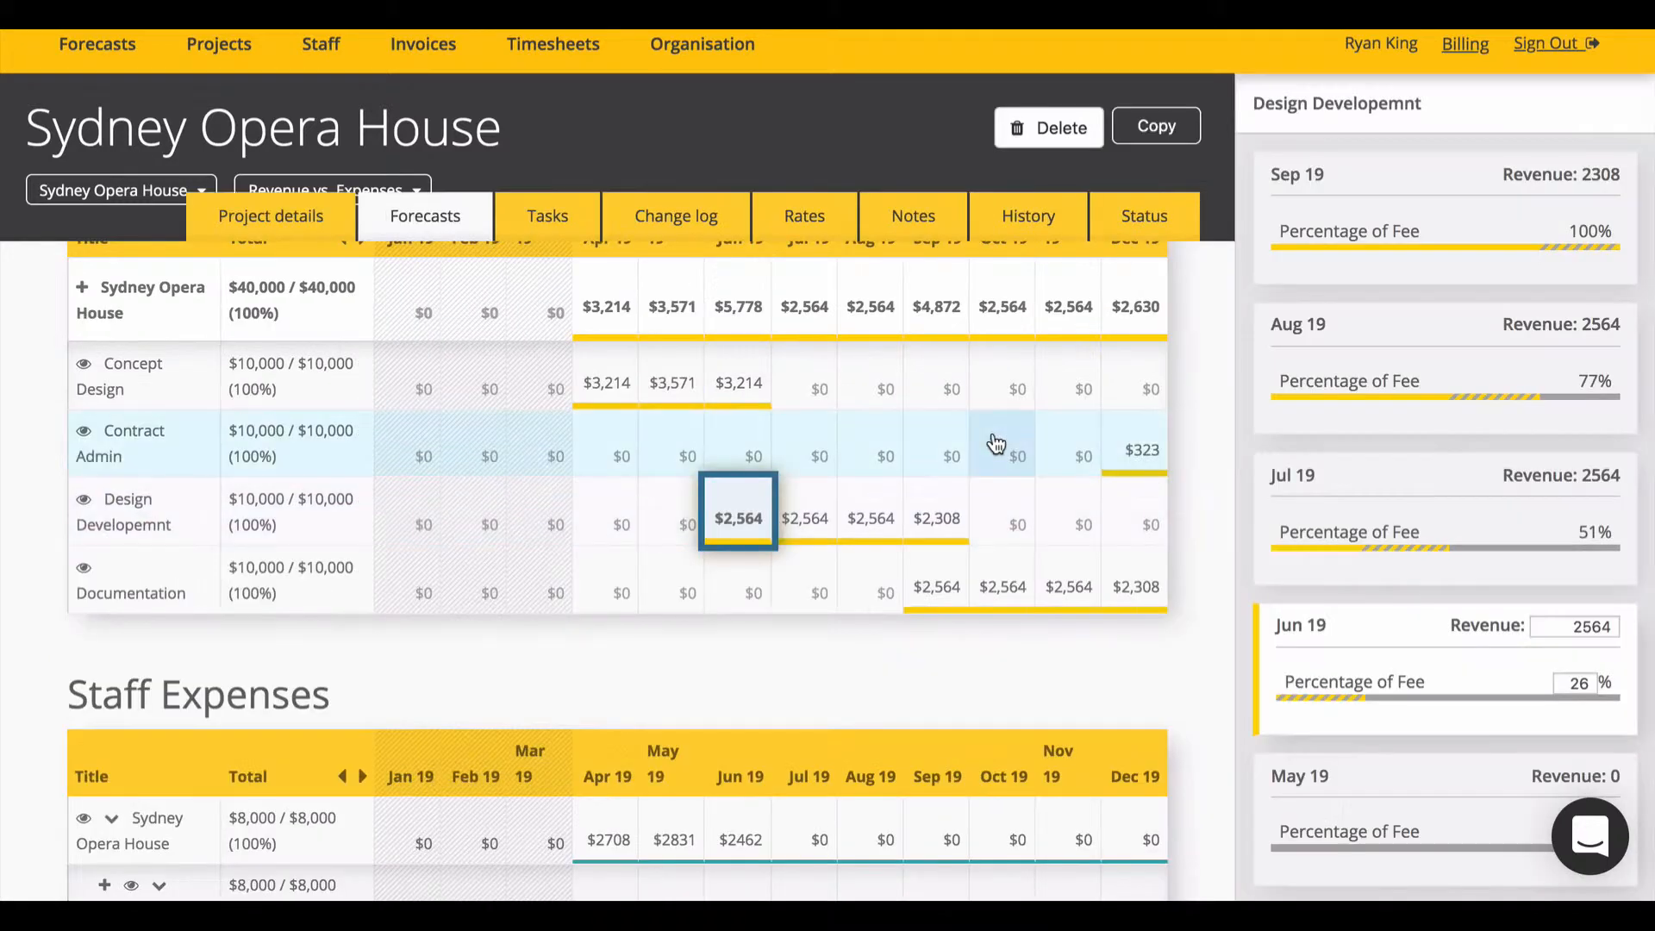
text(3000)
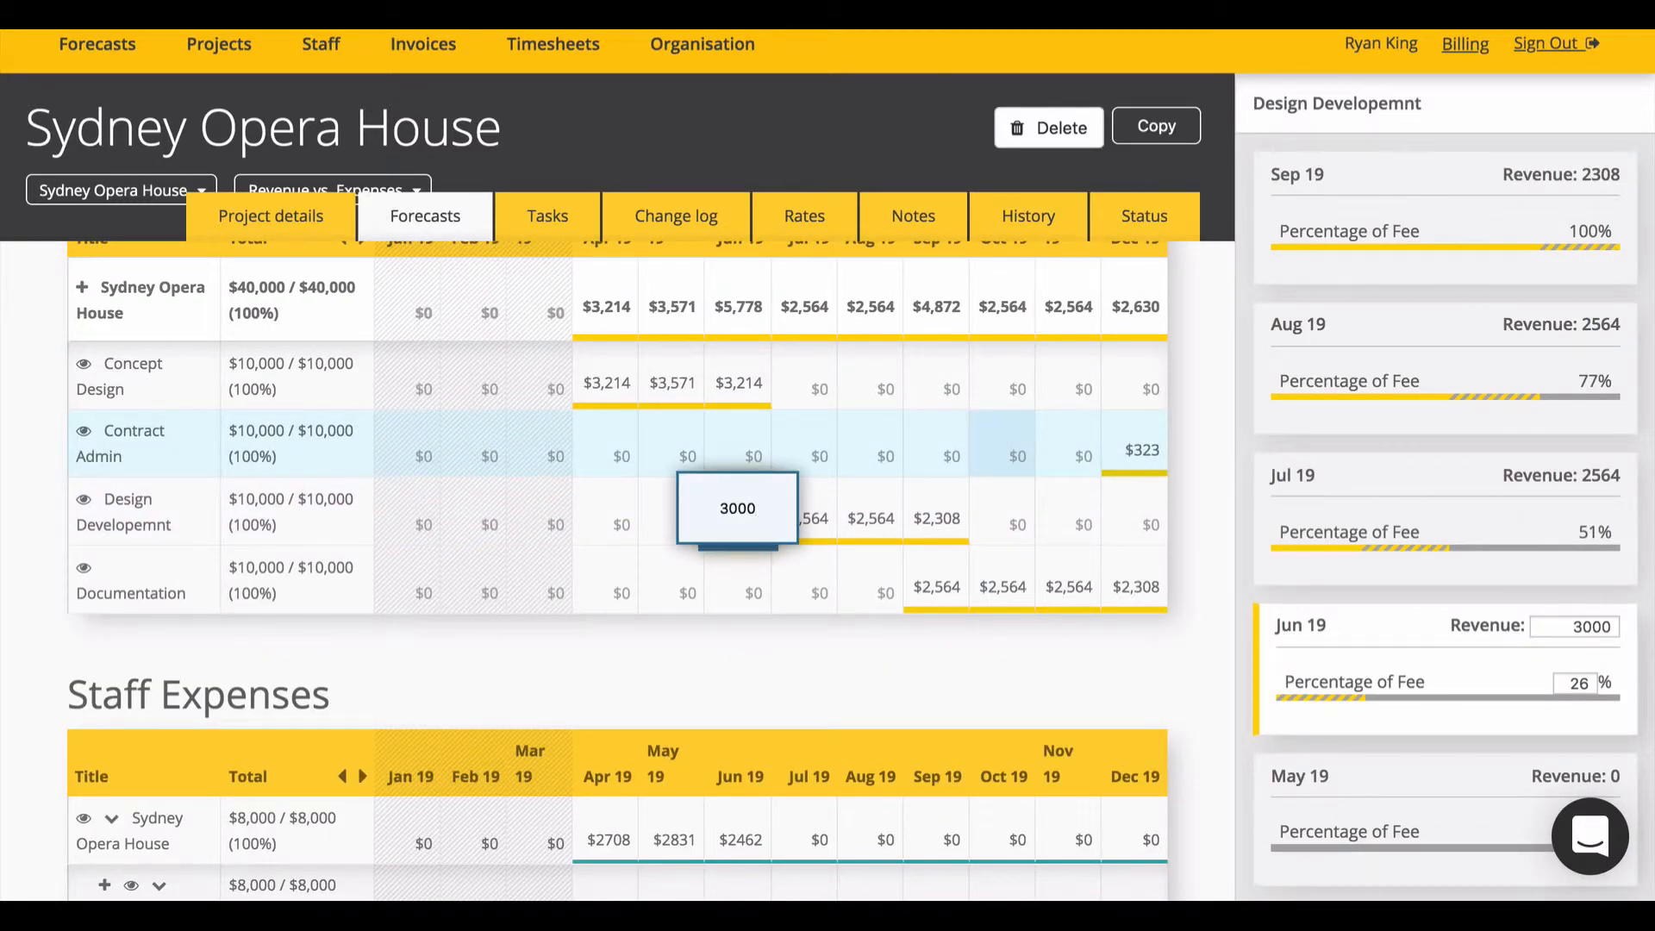
key(Return)
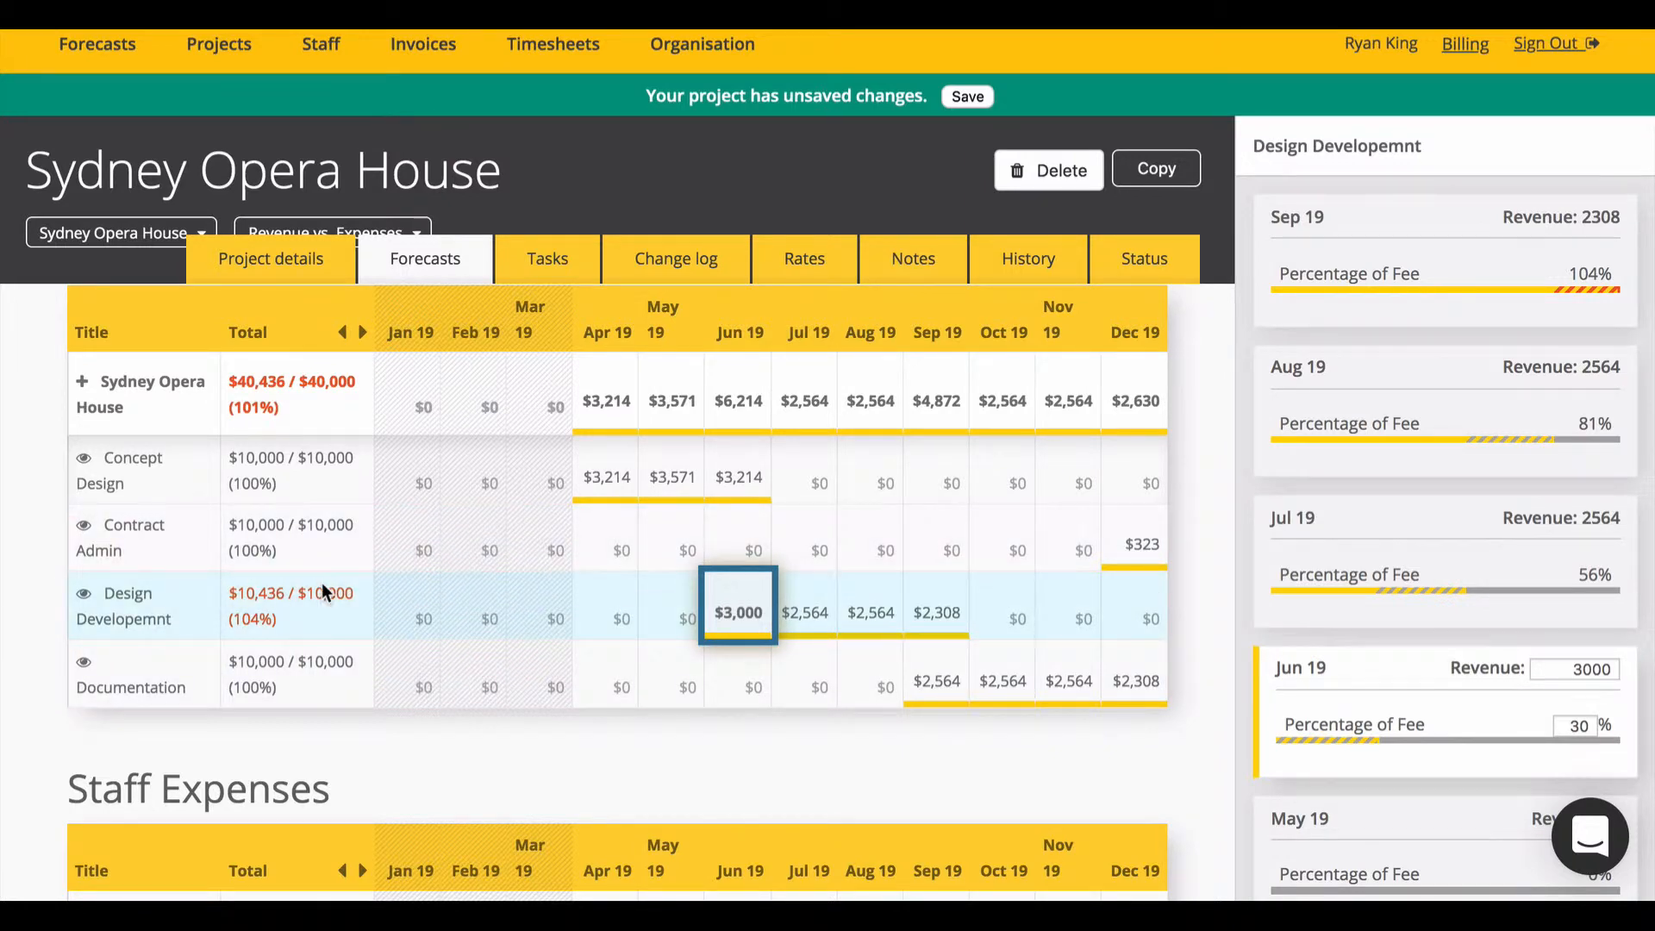
scroll(325, 591, down, 5)
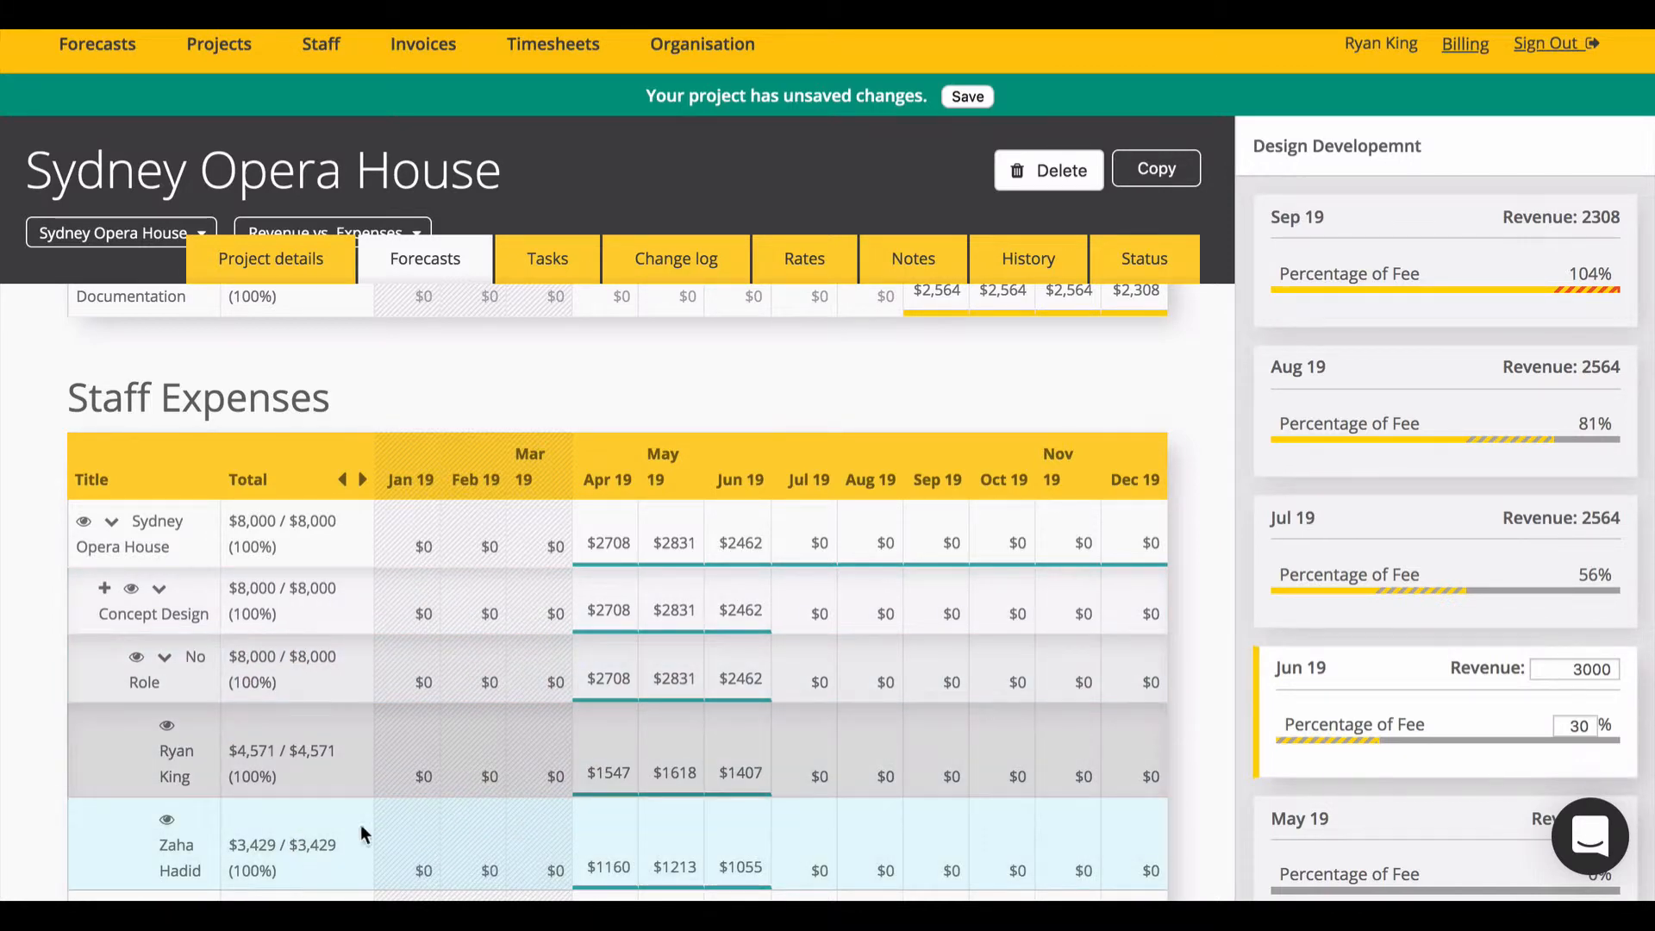
Step: Set the staff member's May 19 utilisation to 20%, raising their cost to $2944, and save
click(605, 676)
scroll(612, 676, down, 1)
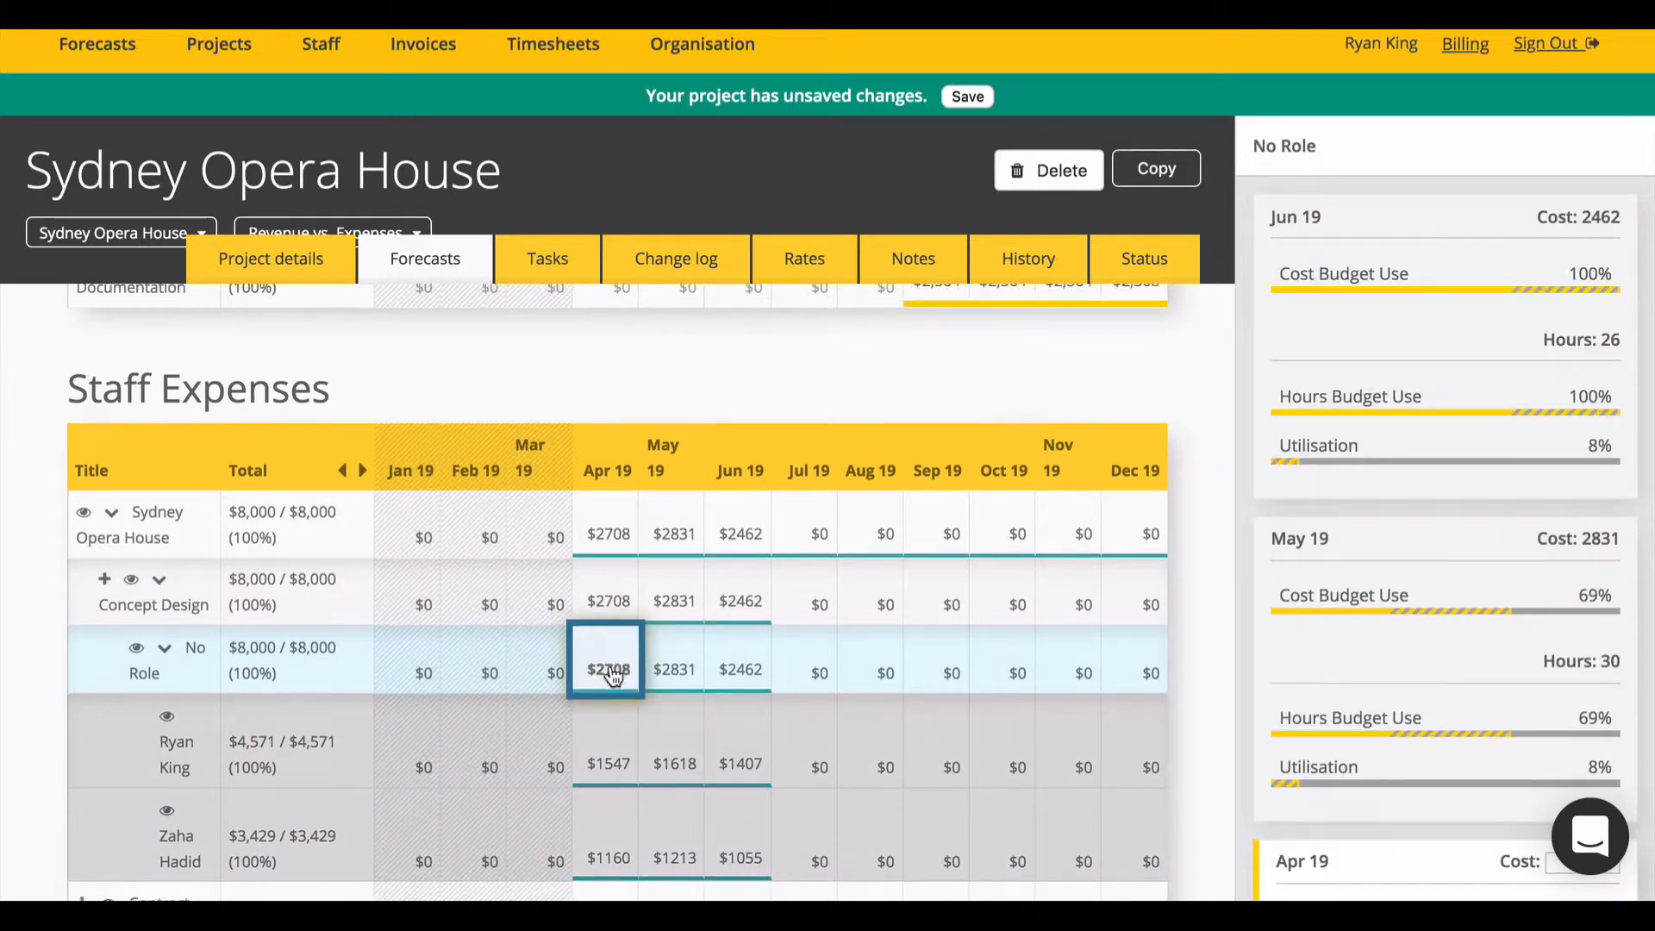
click(613, 676)
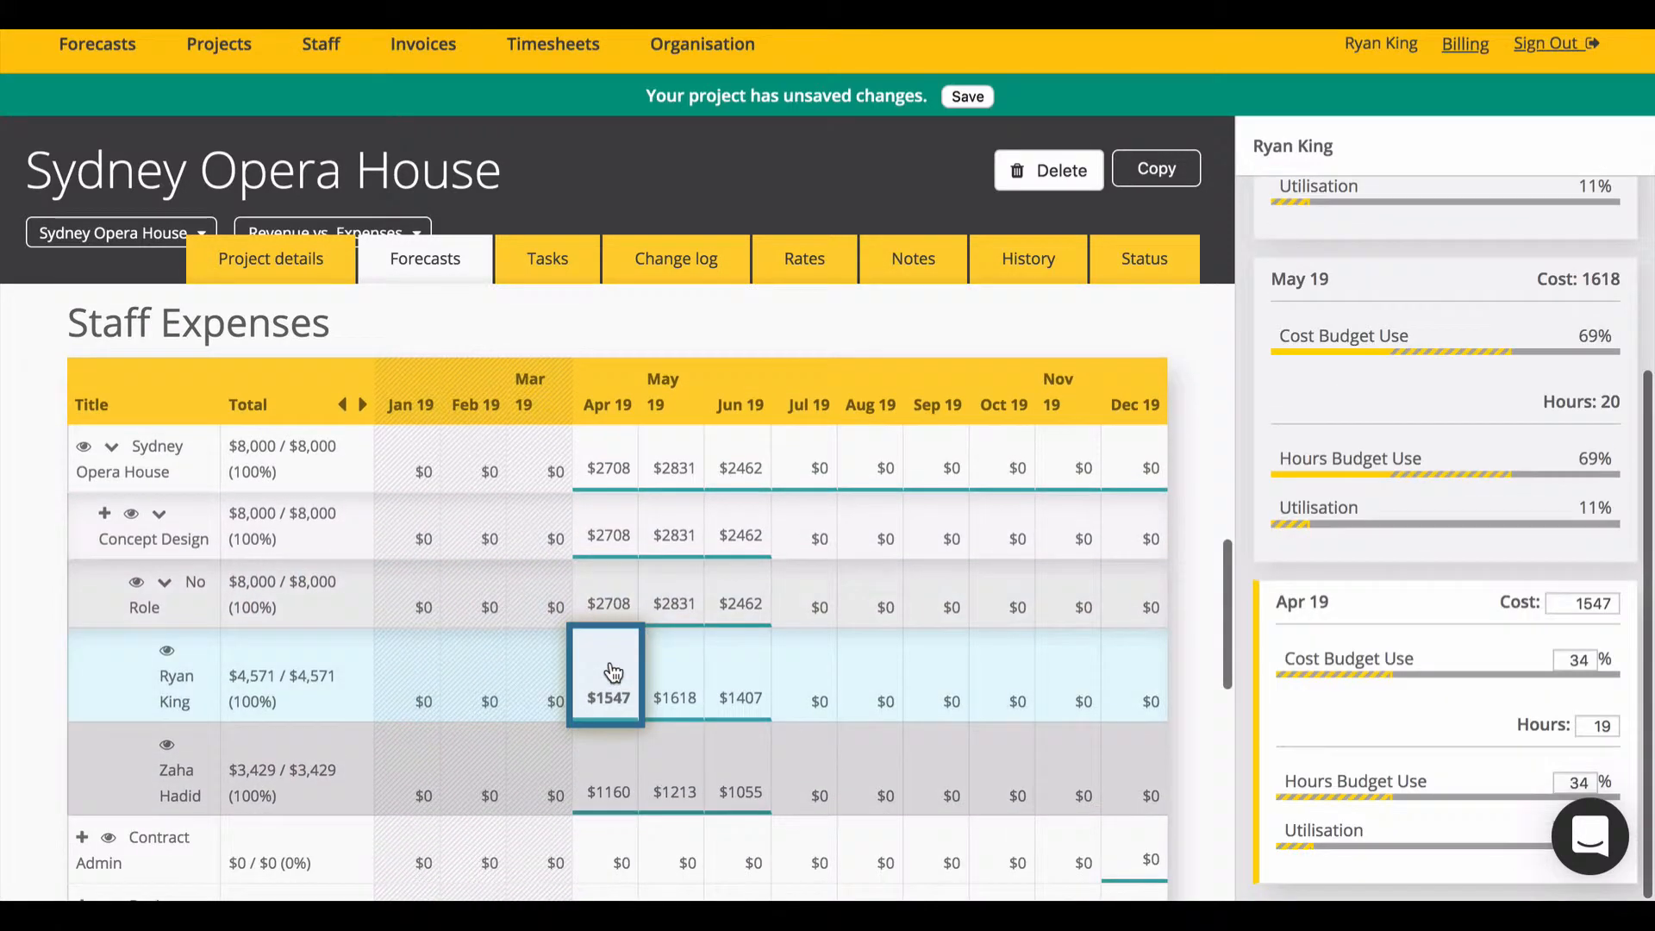
click(677, 668)
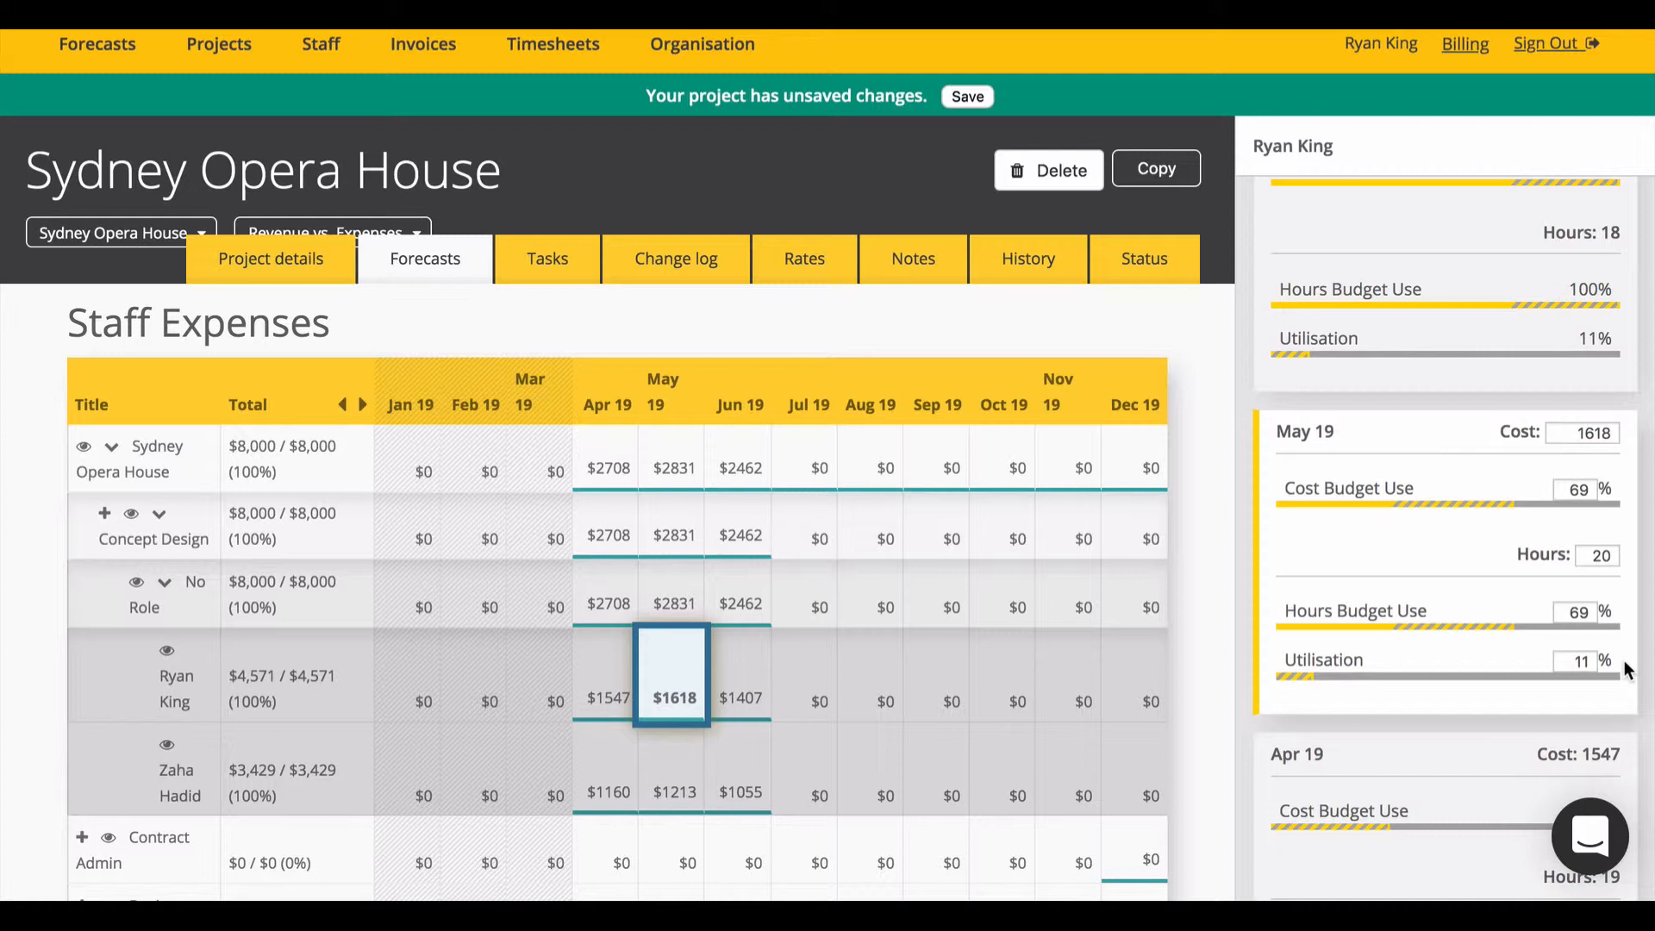
double_click(1573, 660)
text(20)
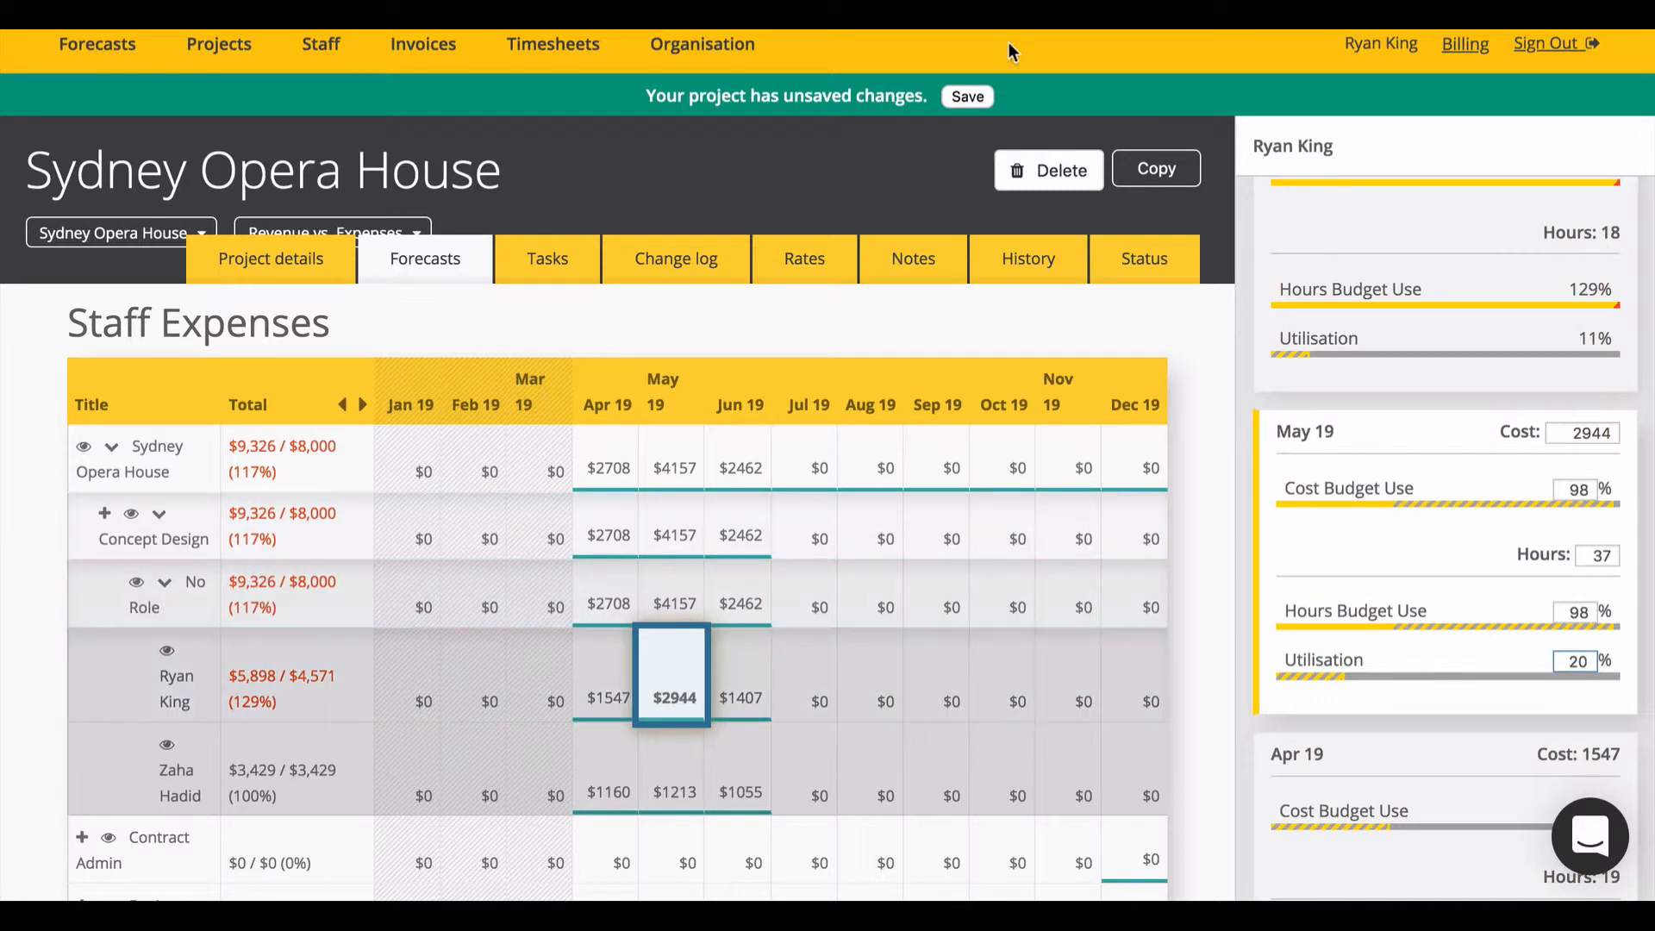
click(966, 98)
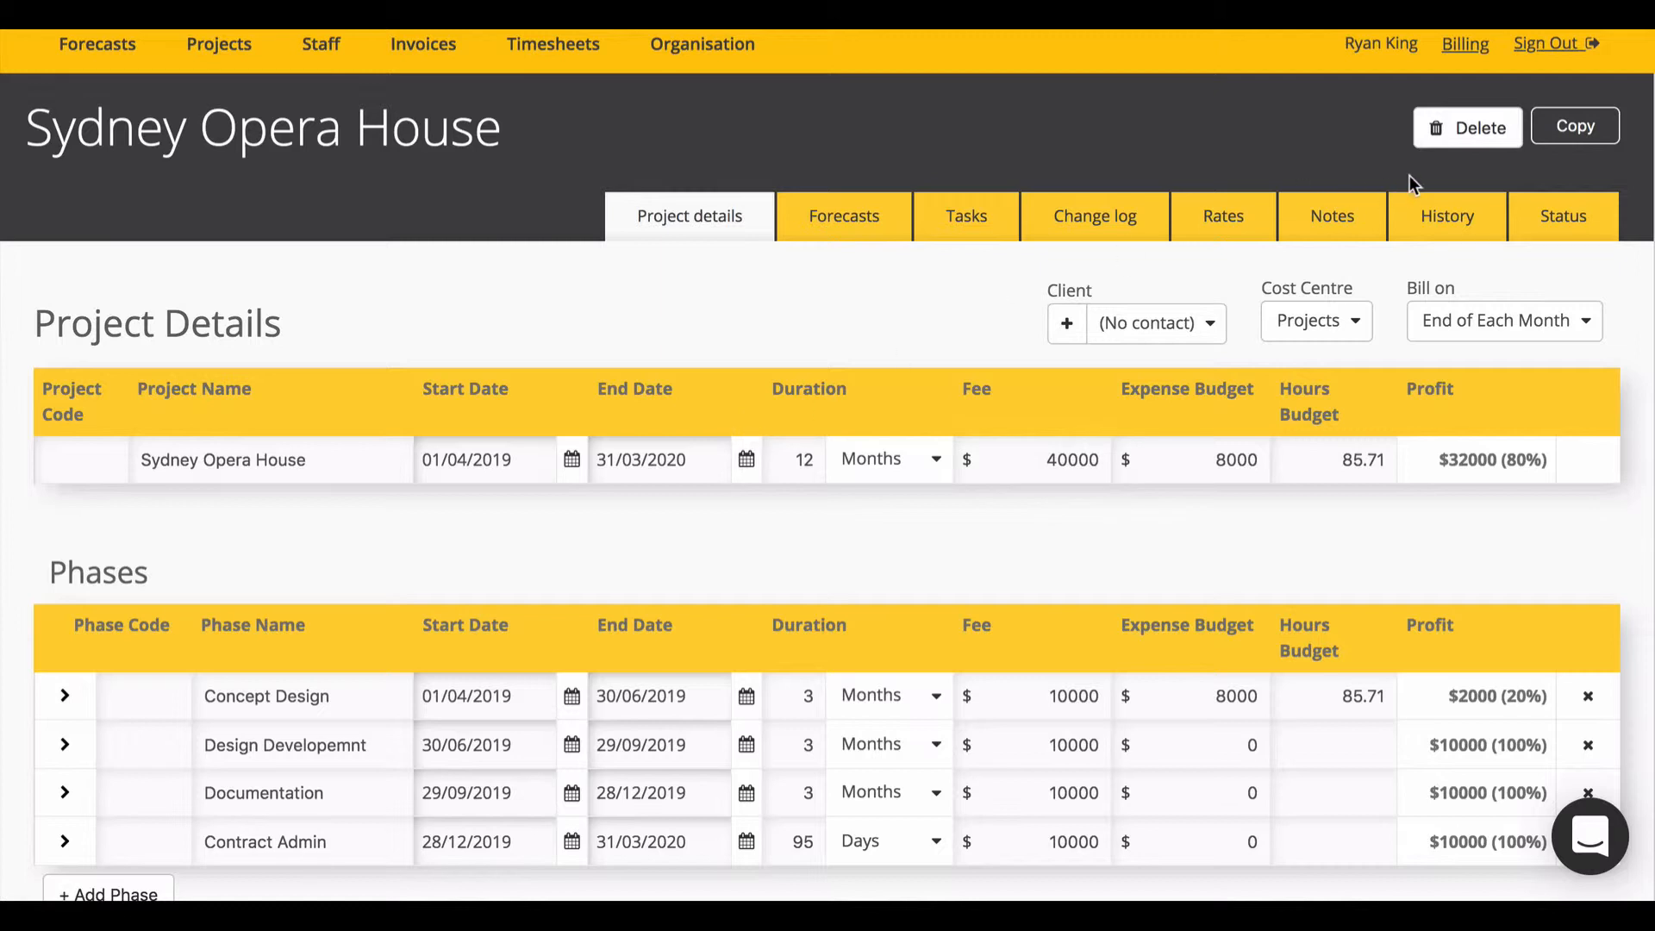
Step: Copy the project as 'Ronchamp', job code 123, with a start date of 1 July 2019
click(1573, 138)
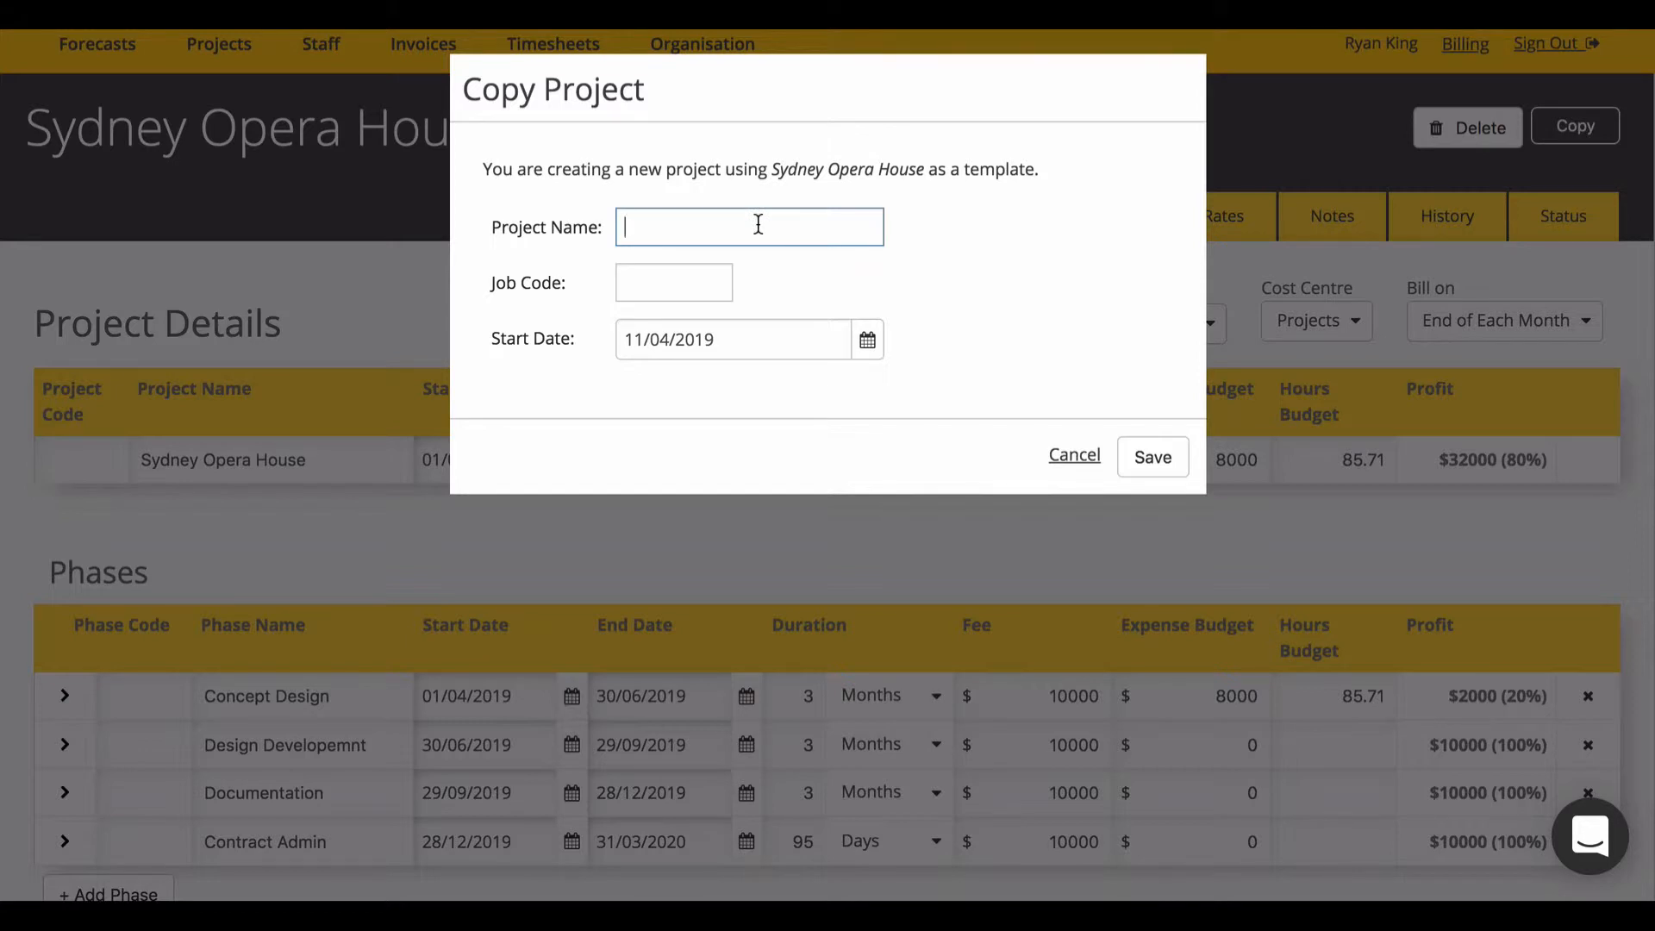
text(Ronchamp)
click(694, 292)
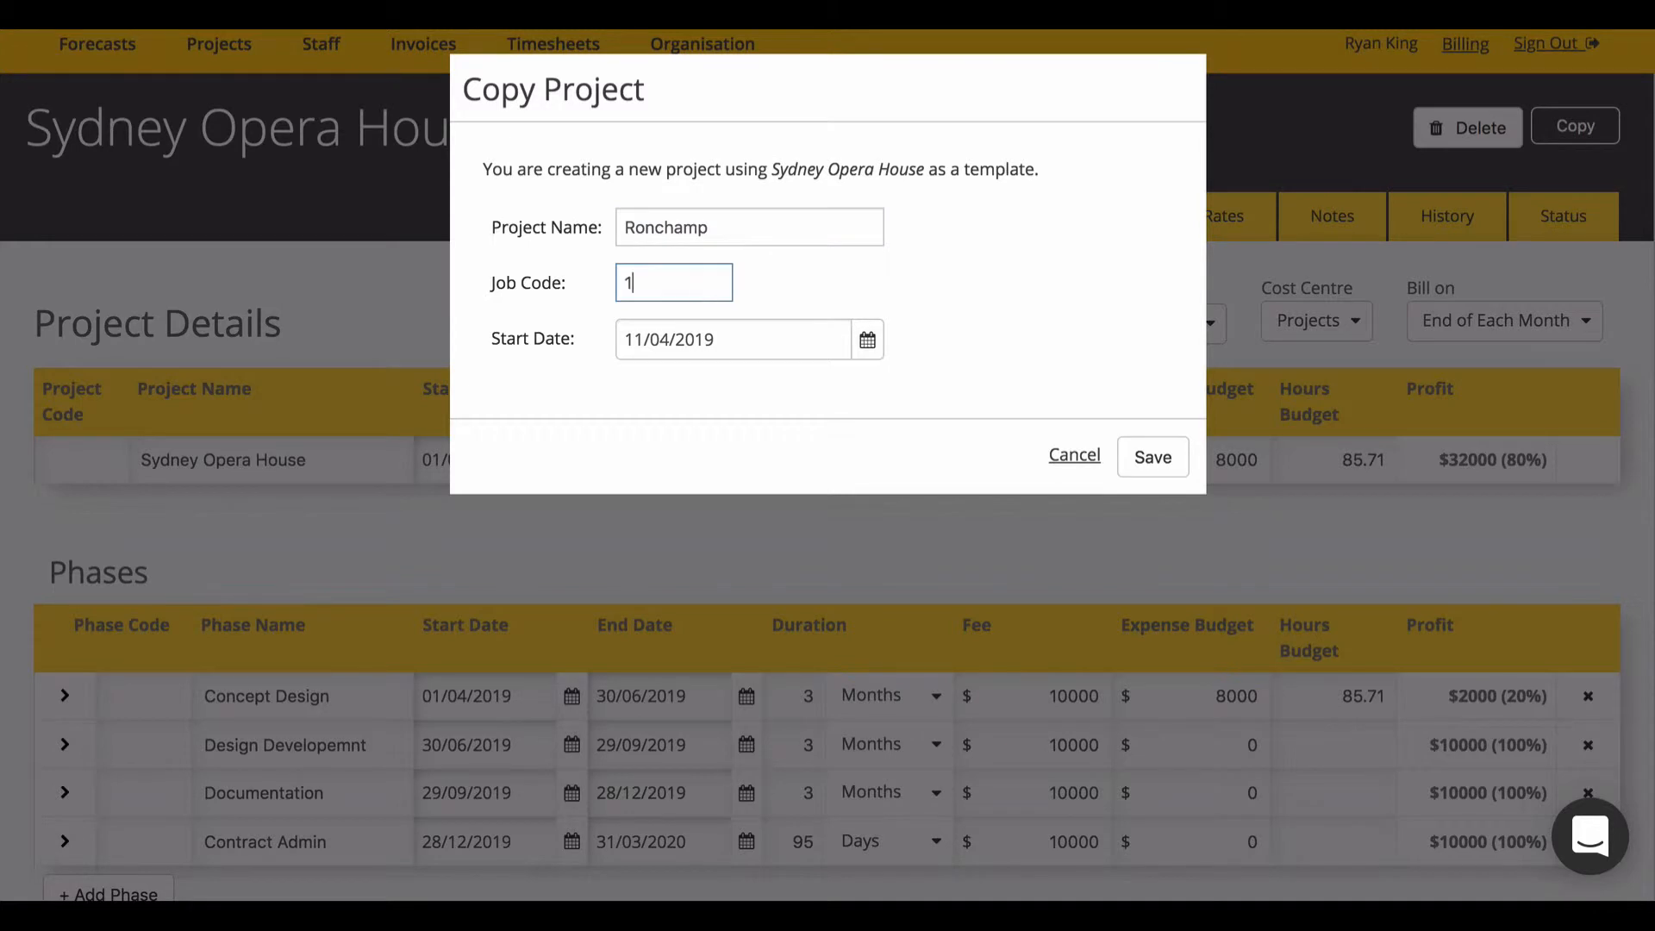
click(870, 342)
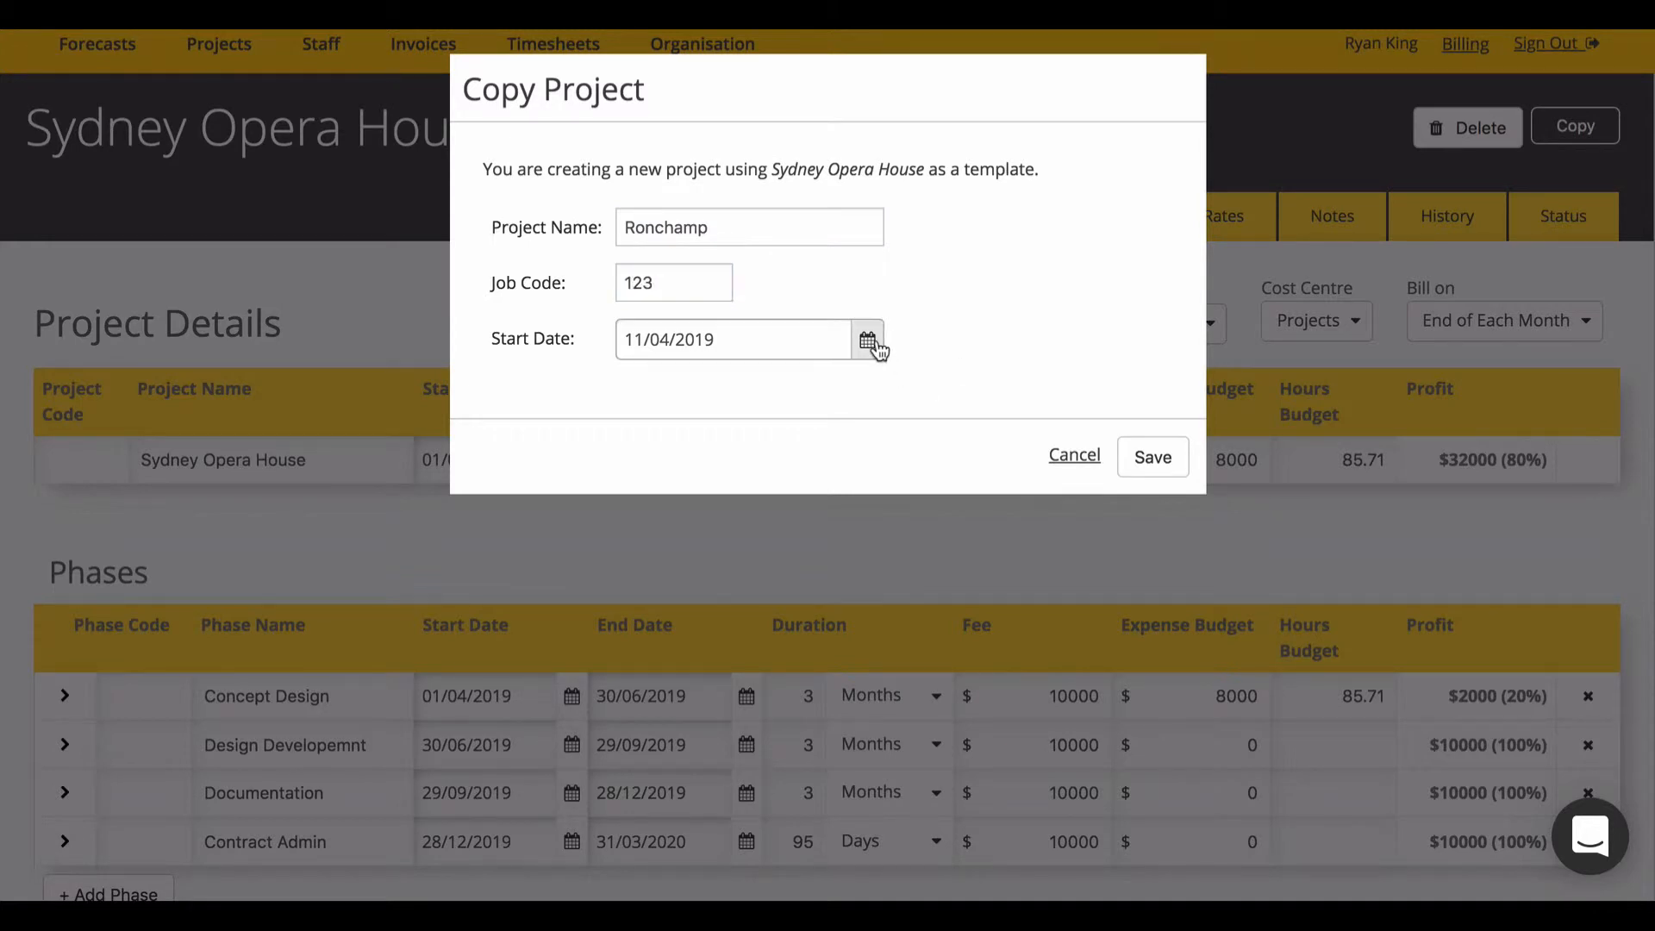
click(871, 385)
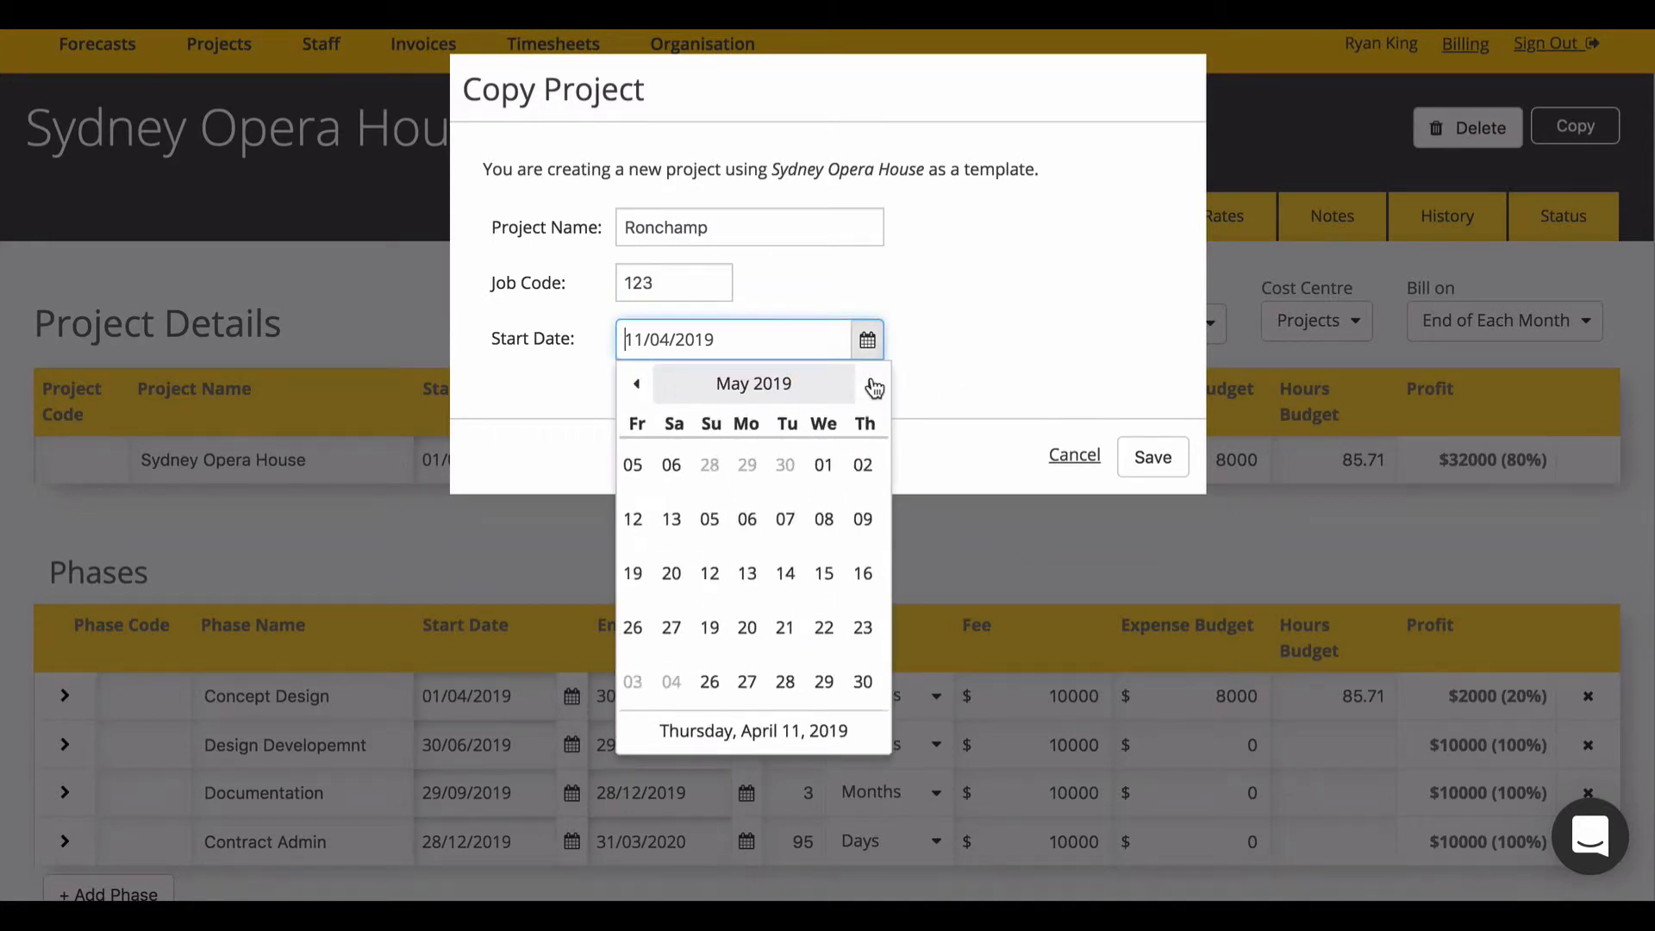
click(870, 385)
click(874, 382)
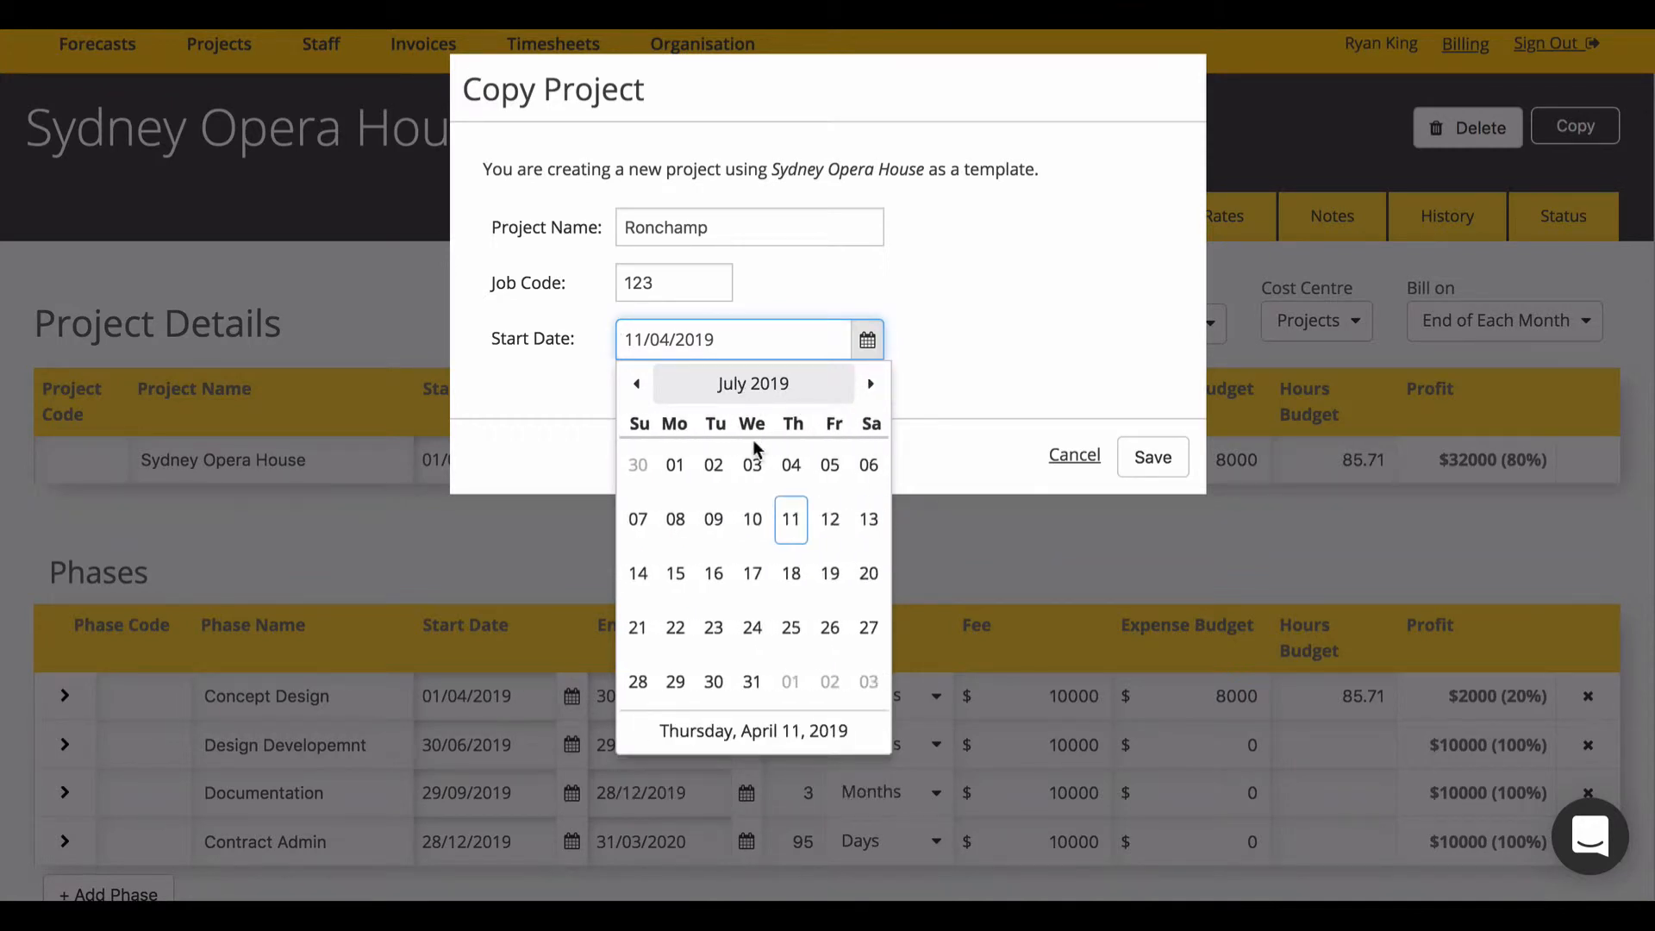
click(680, 465)
click(1155, 457)
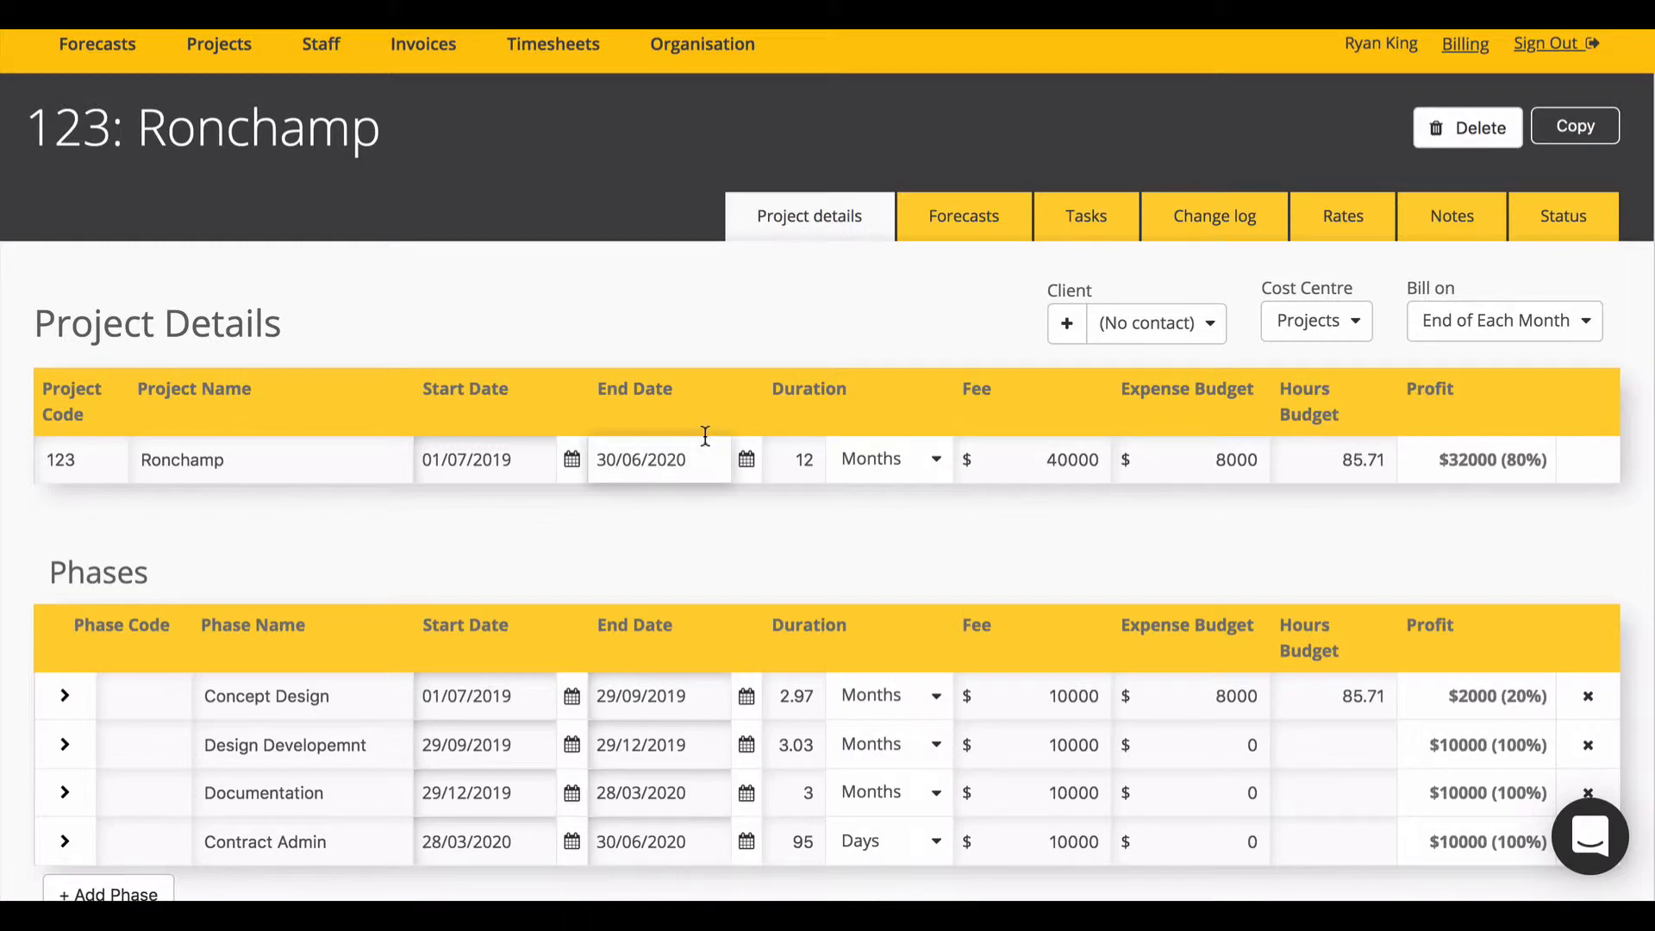
Step: Open the Ronchamp project's forecasts
scroll(705, 436, down, 3)
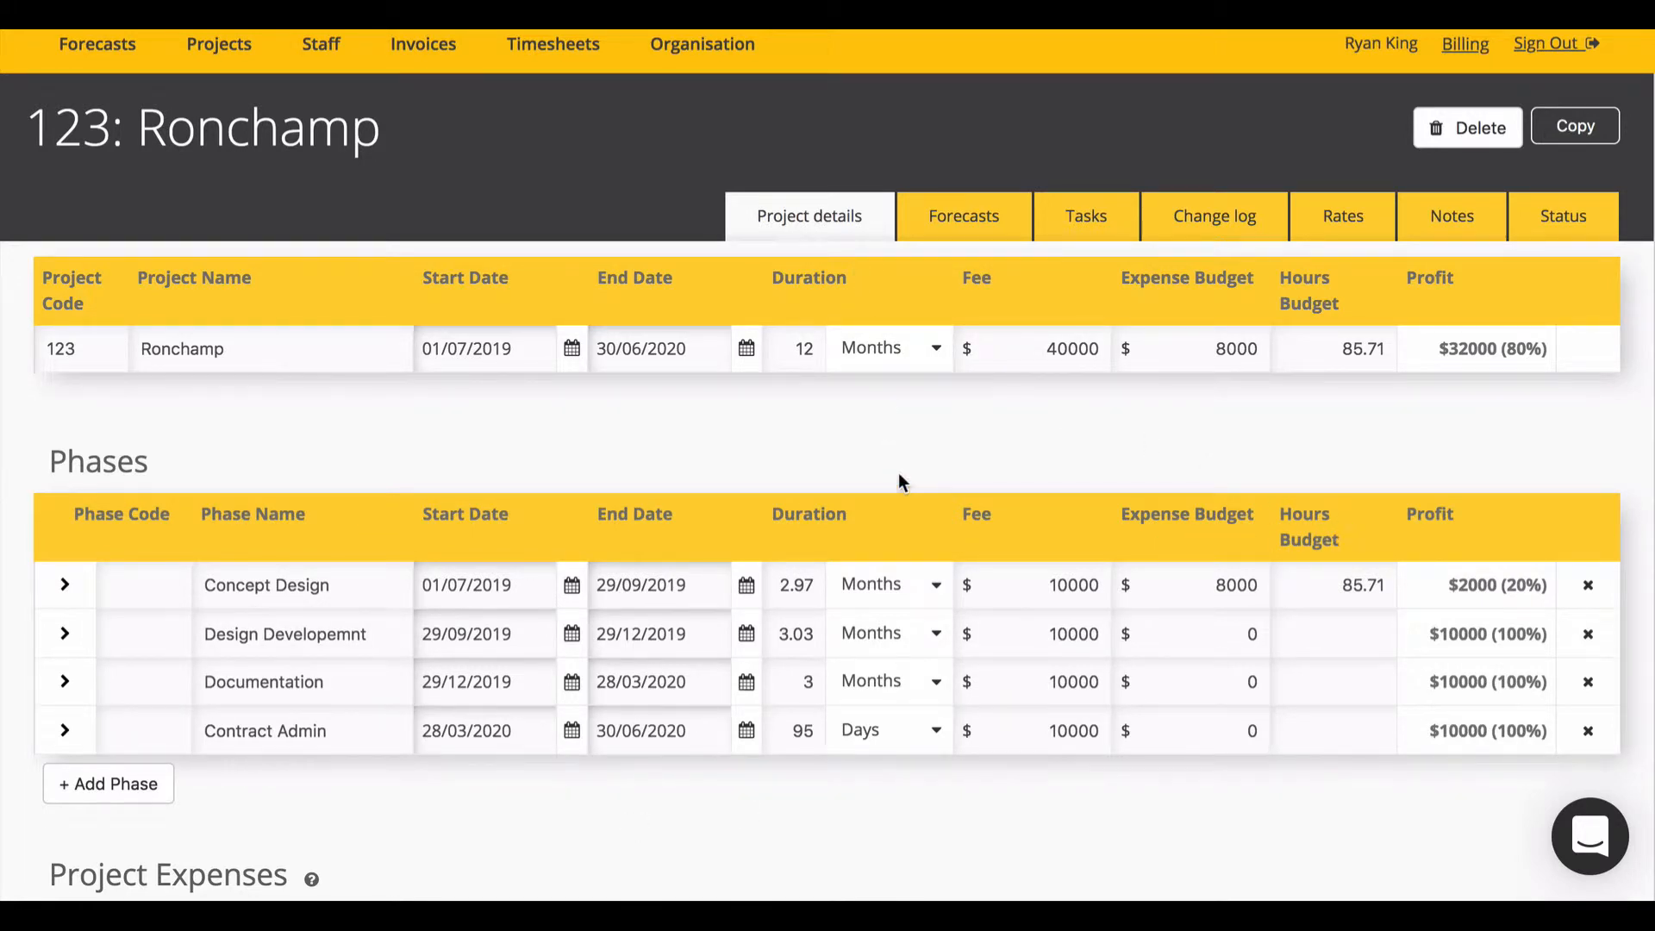
scroll(898, 473, up, 2)
click(970, 238)
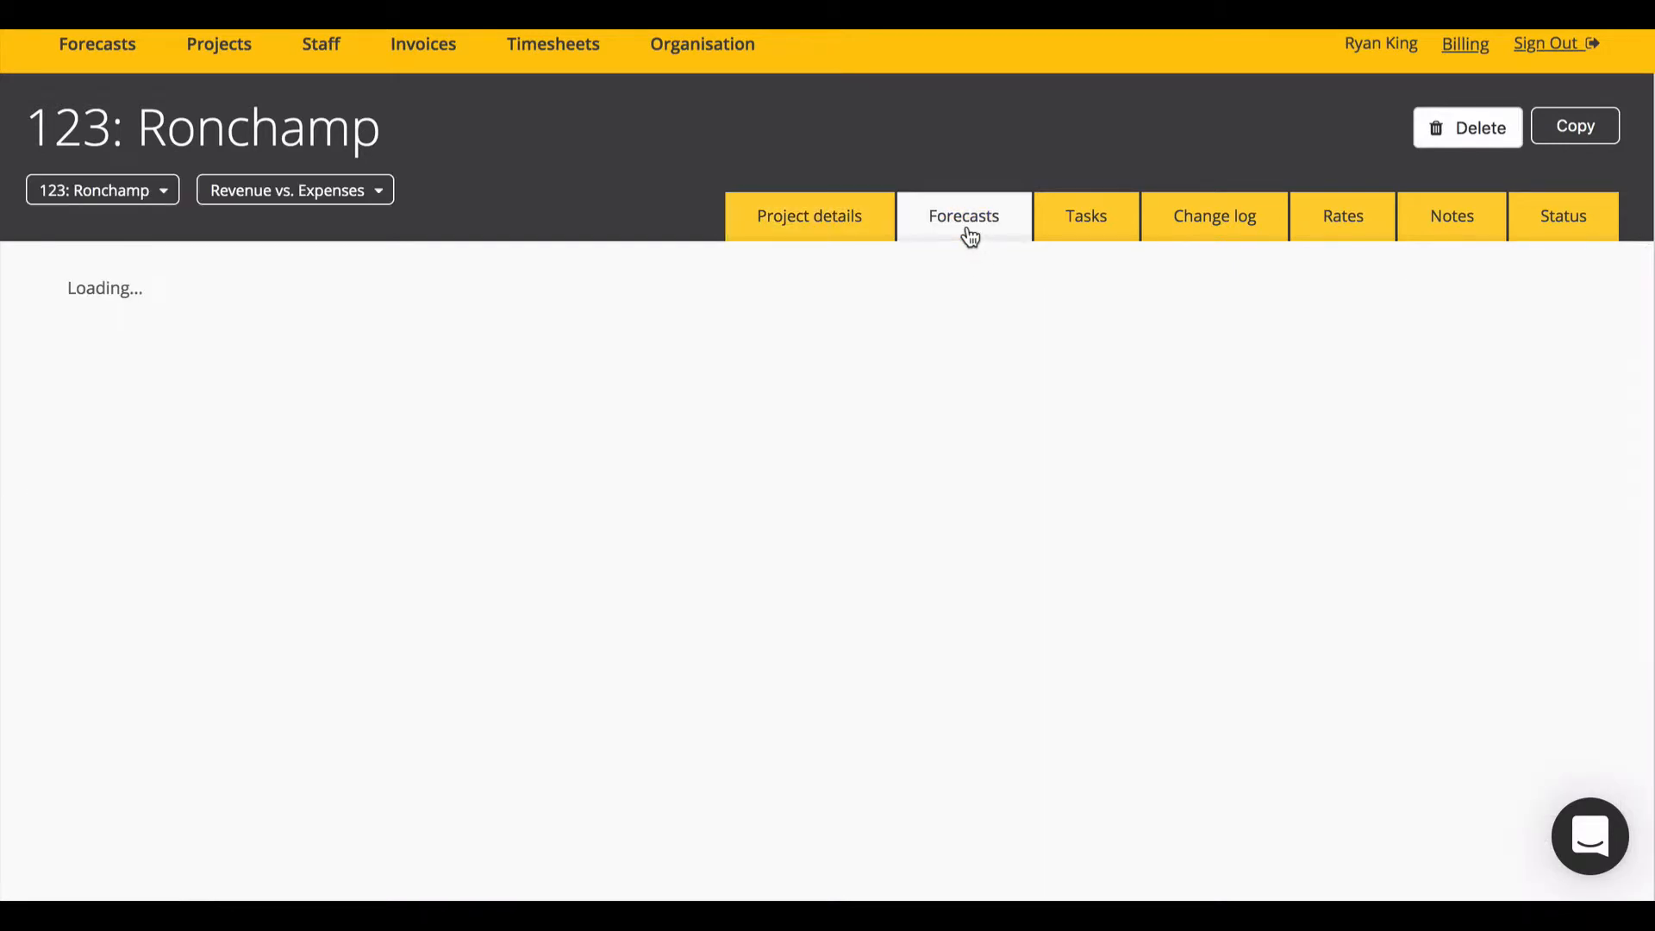
scroll(978, 470, down, 2)
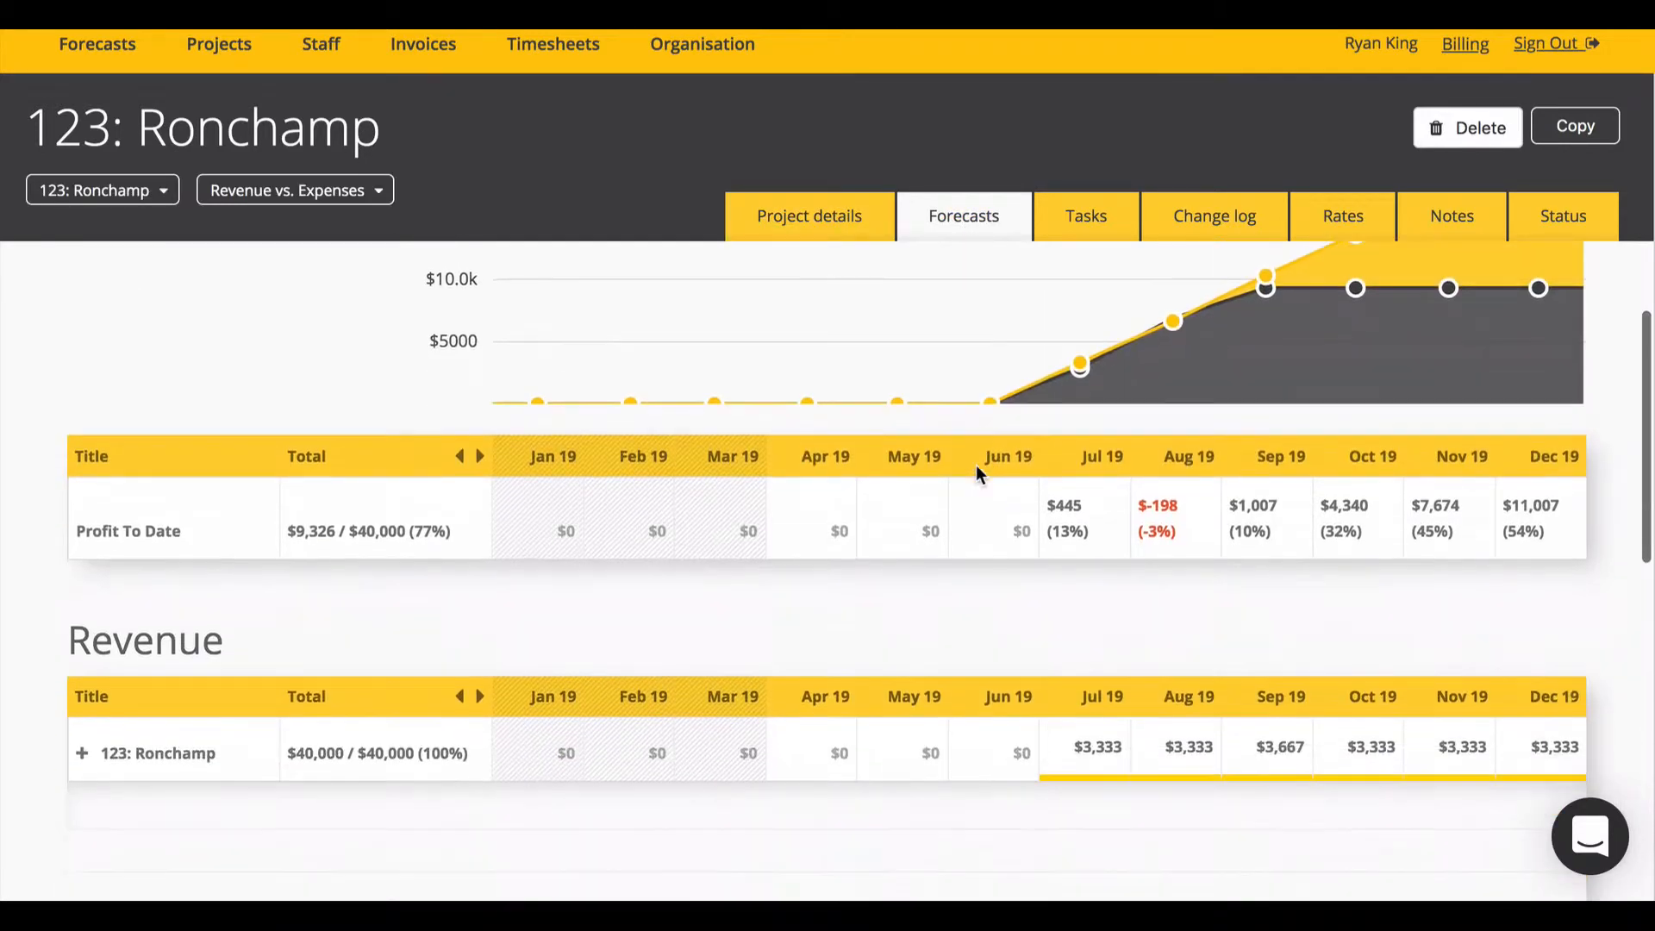
scroll(977, 469, up, 2)
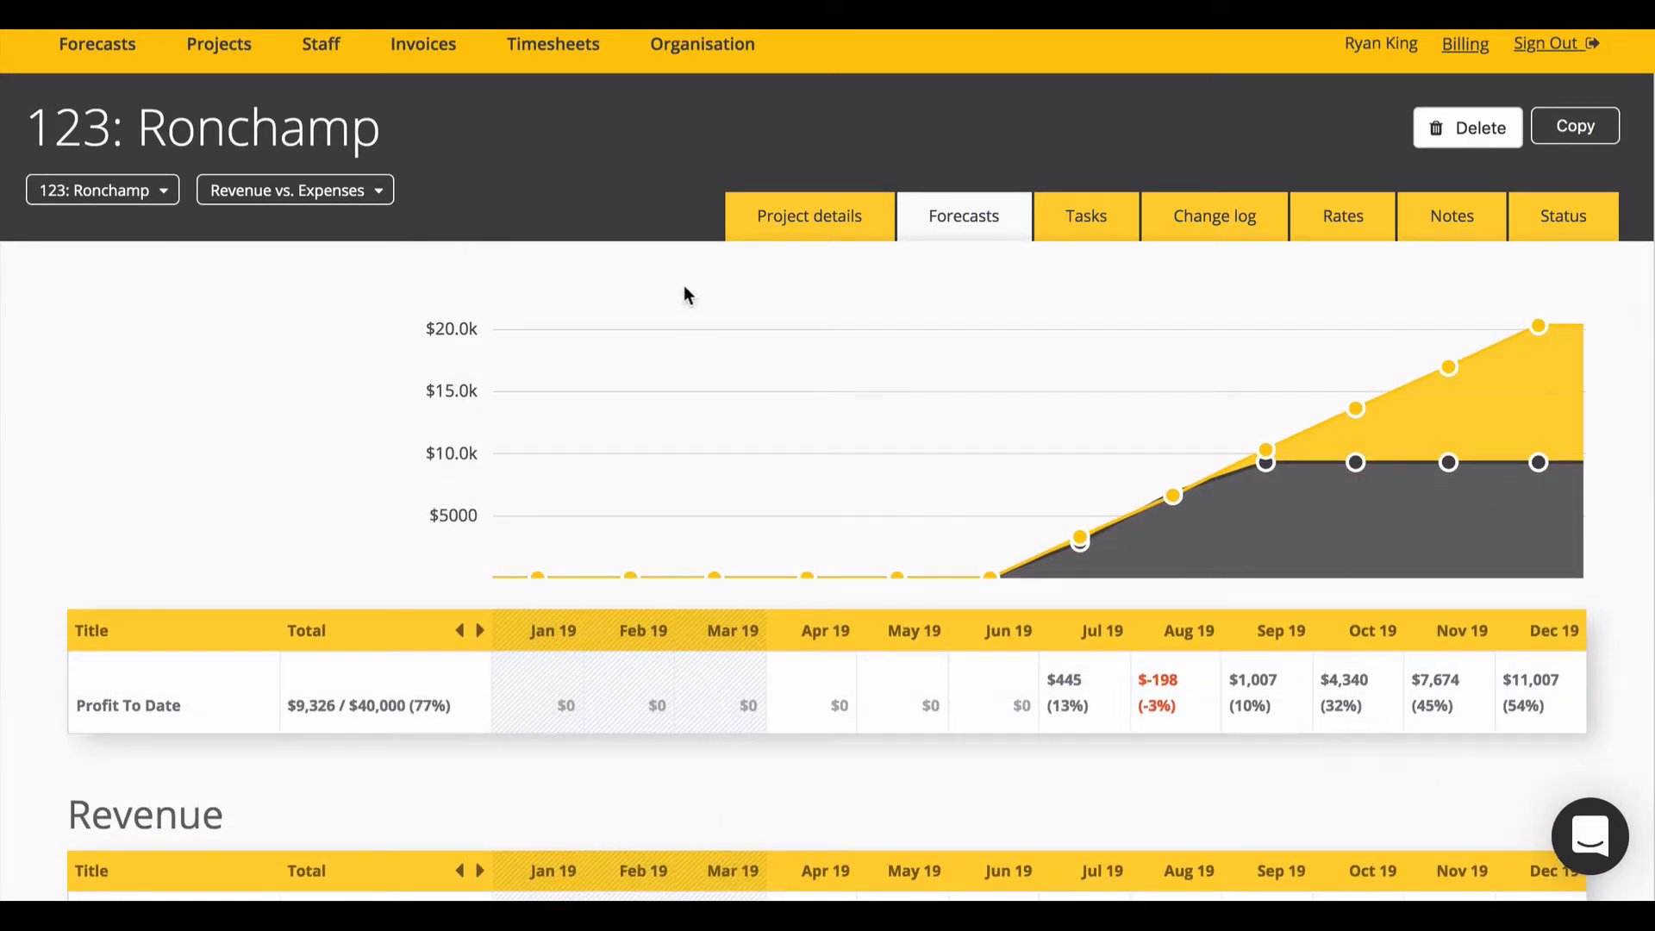
Step: Shift the forecast timeline so it shows Oct 19 through Sep 20
click(480, 632)
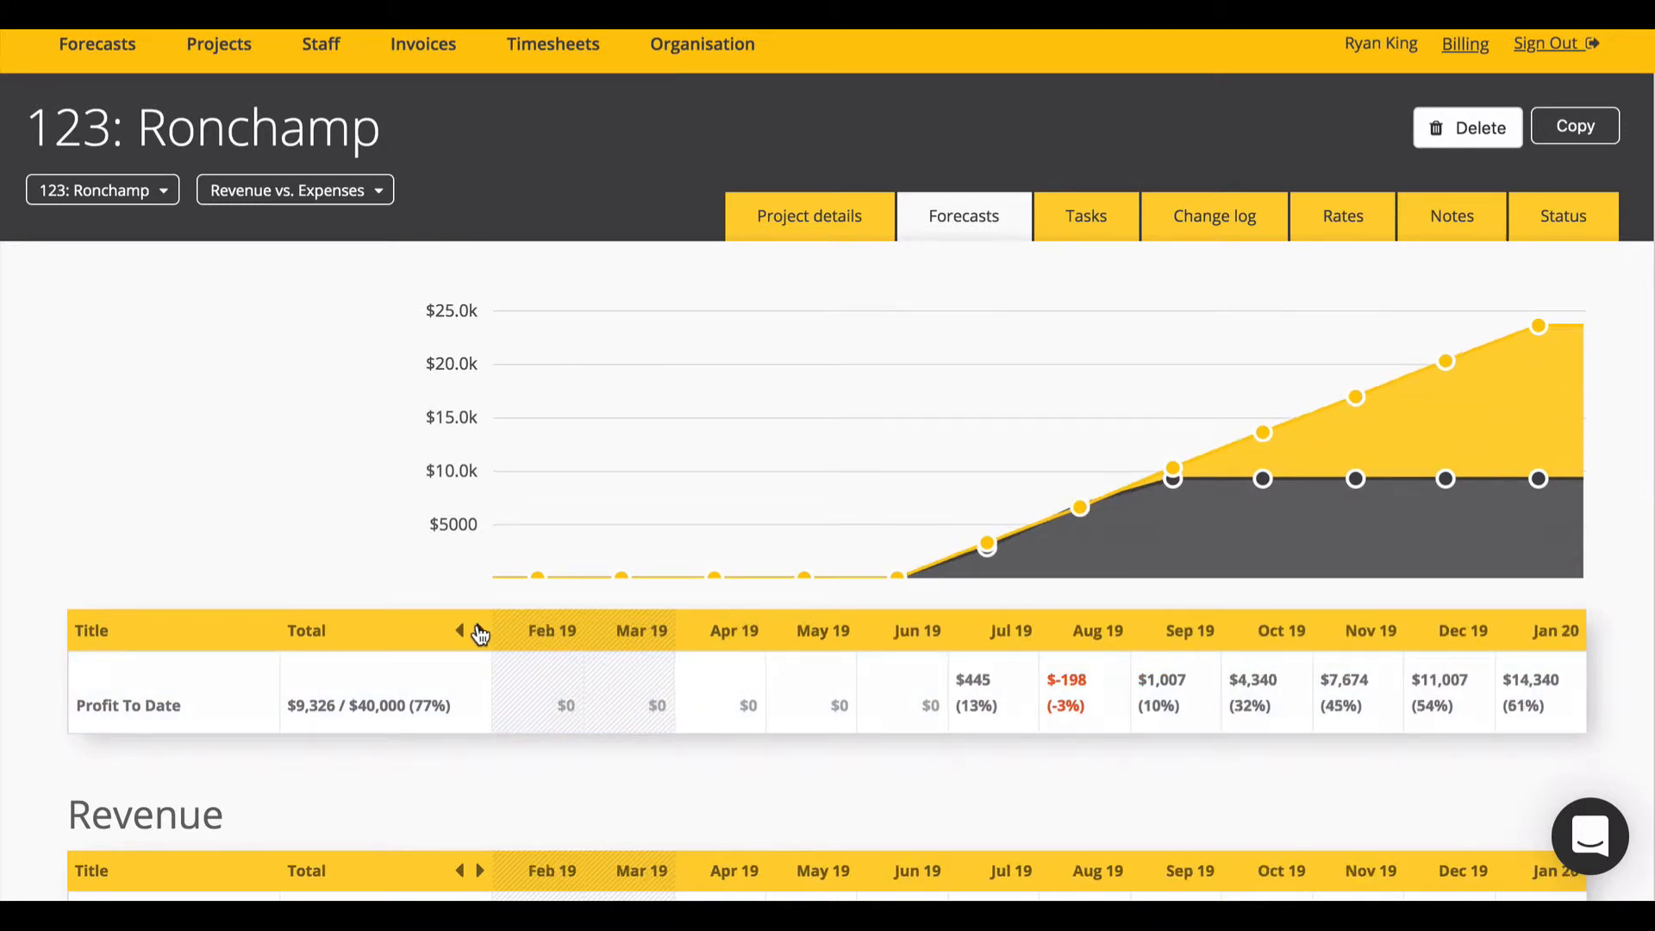
click(480, 631)
click(480, 632)
click(480, 632)
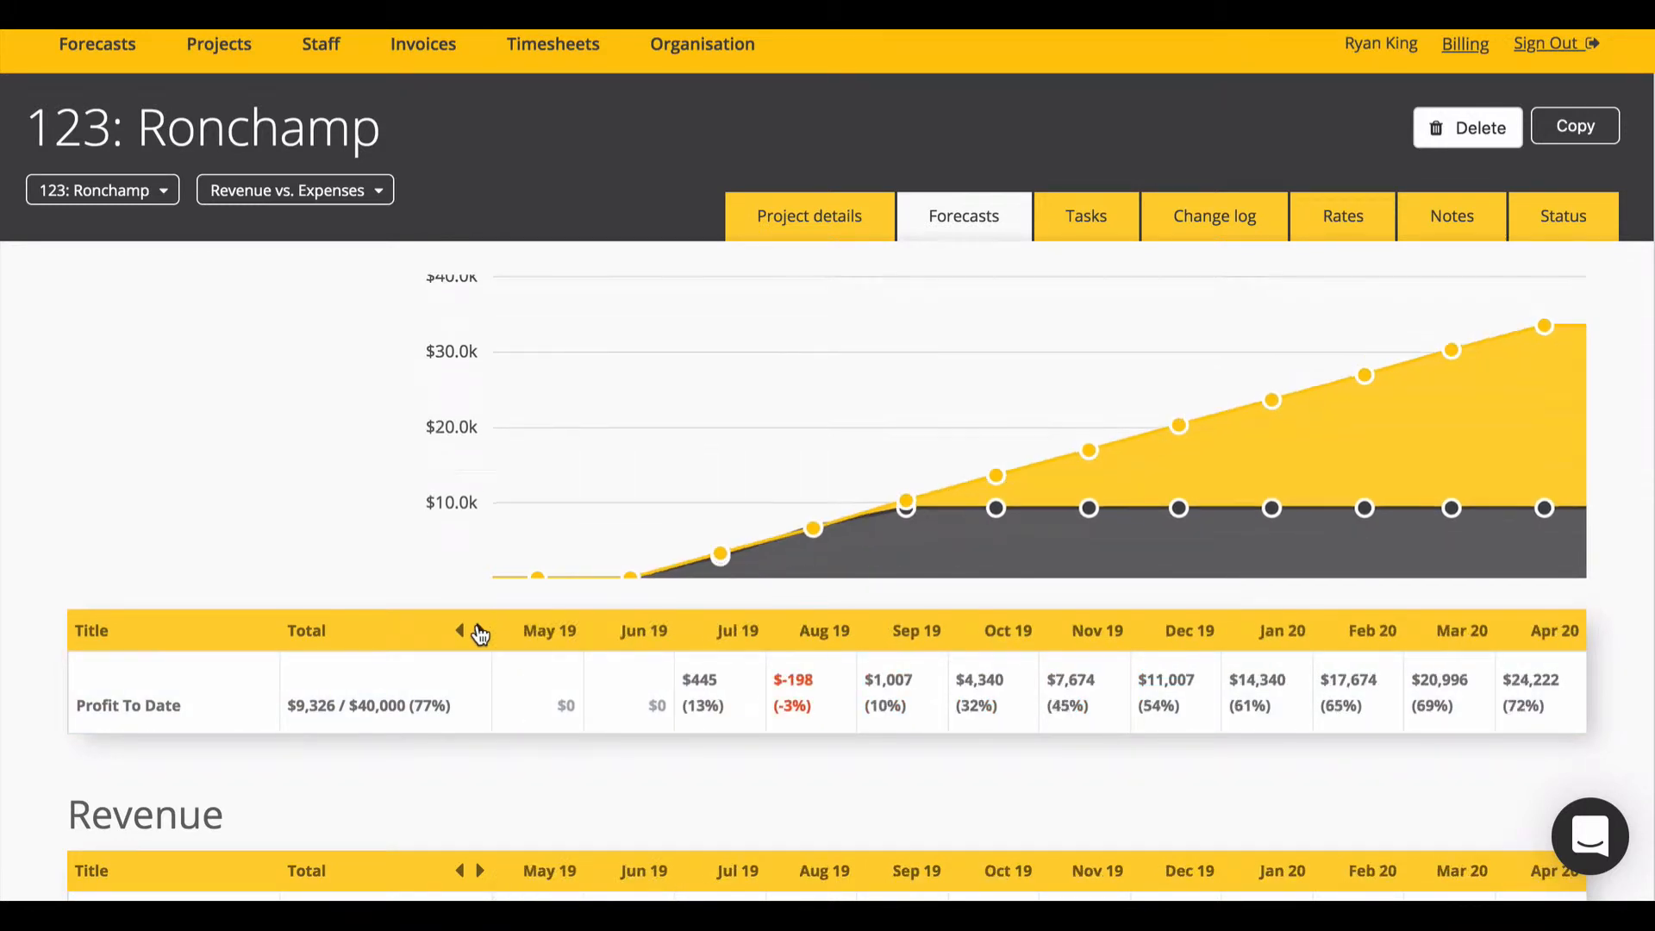
click(480, 632)
click(480, 632)
click(480, 632)
click(480, 632)
click(480, 631)
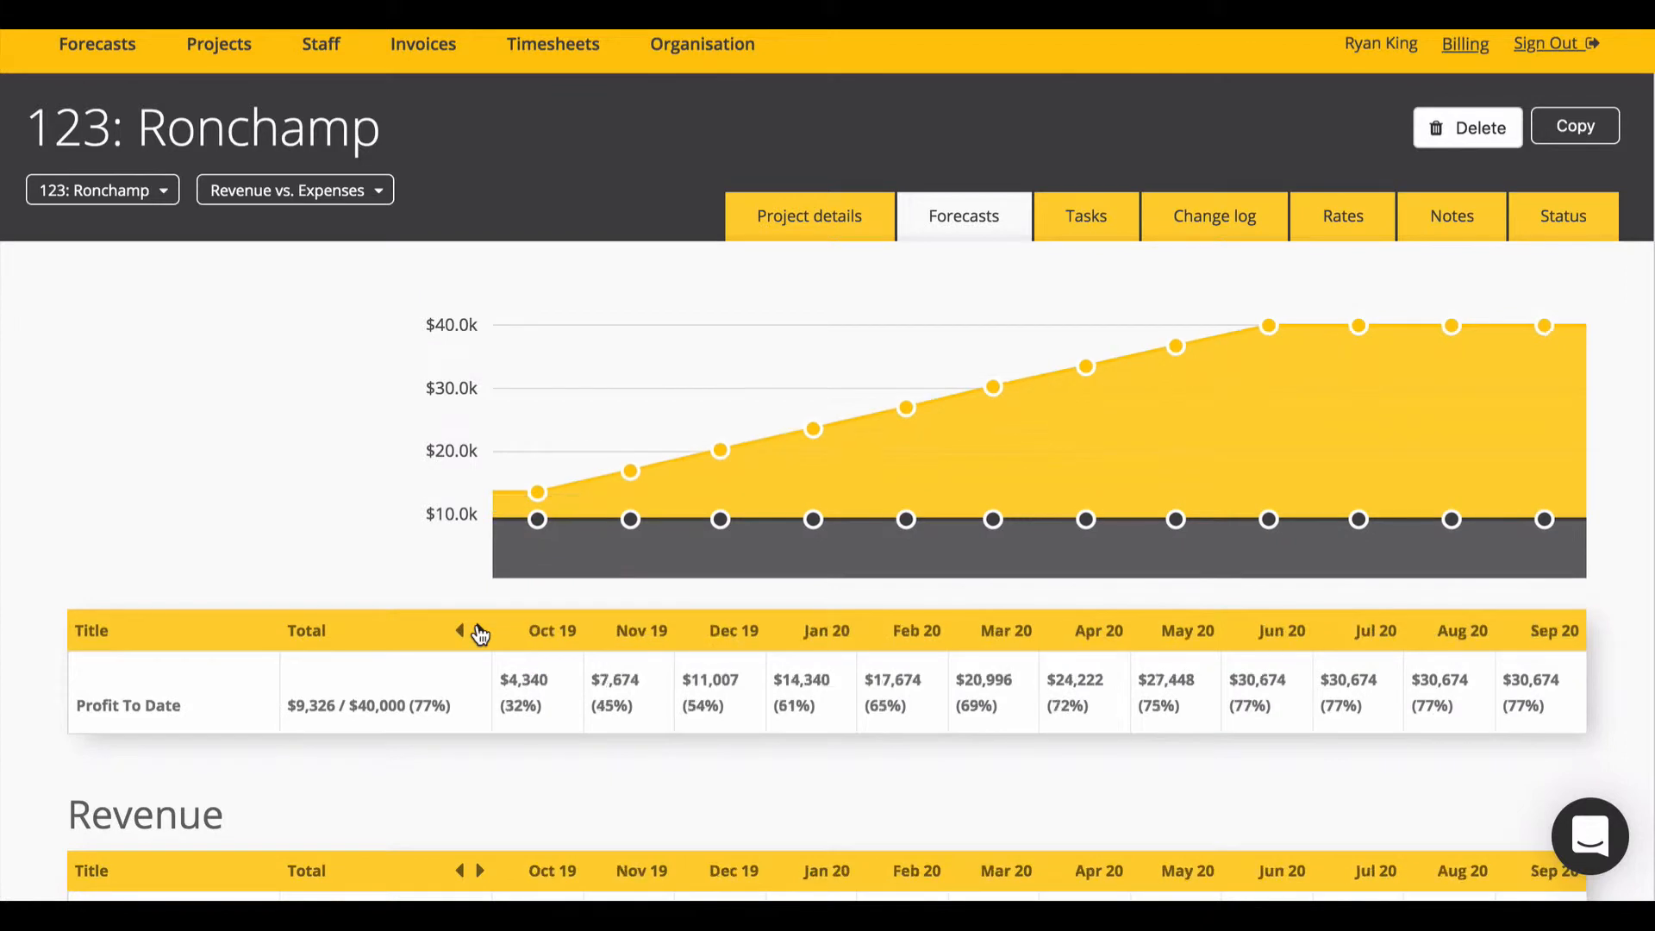
click(480, 631)
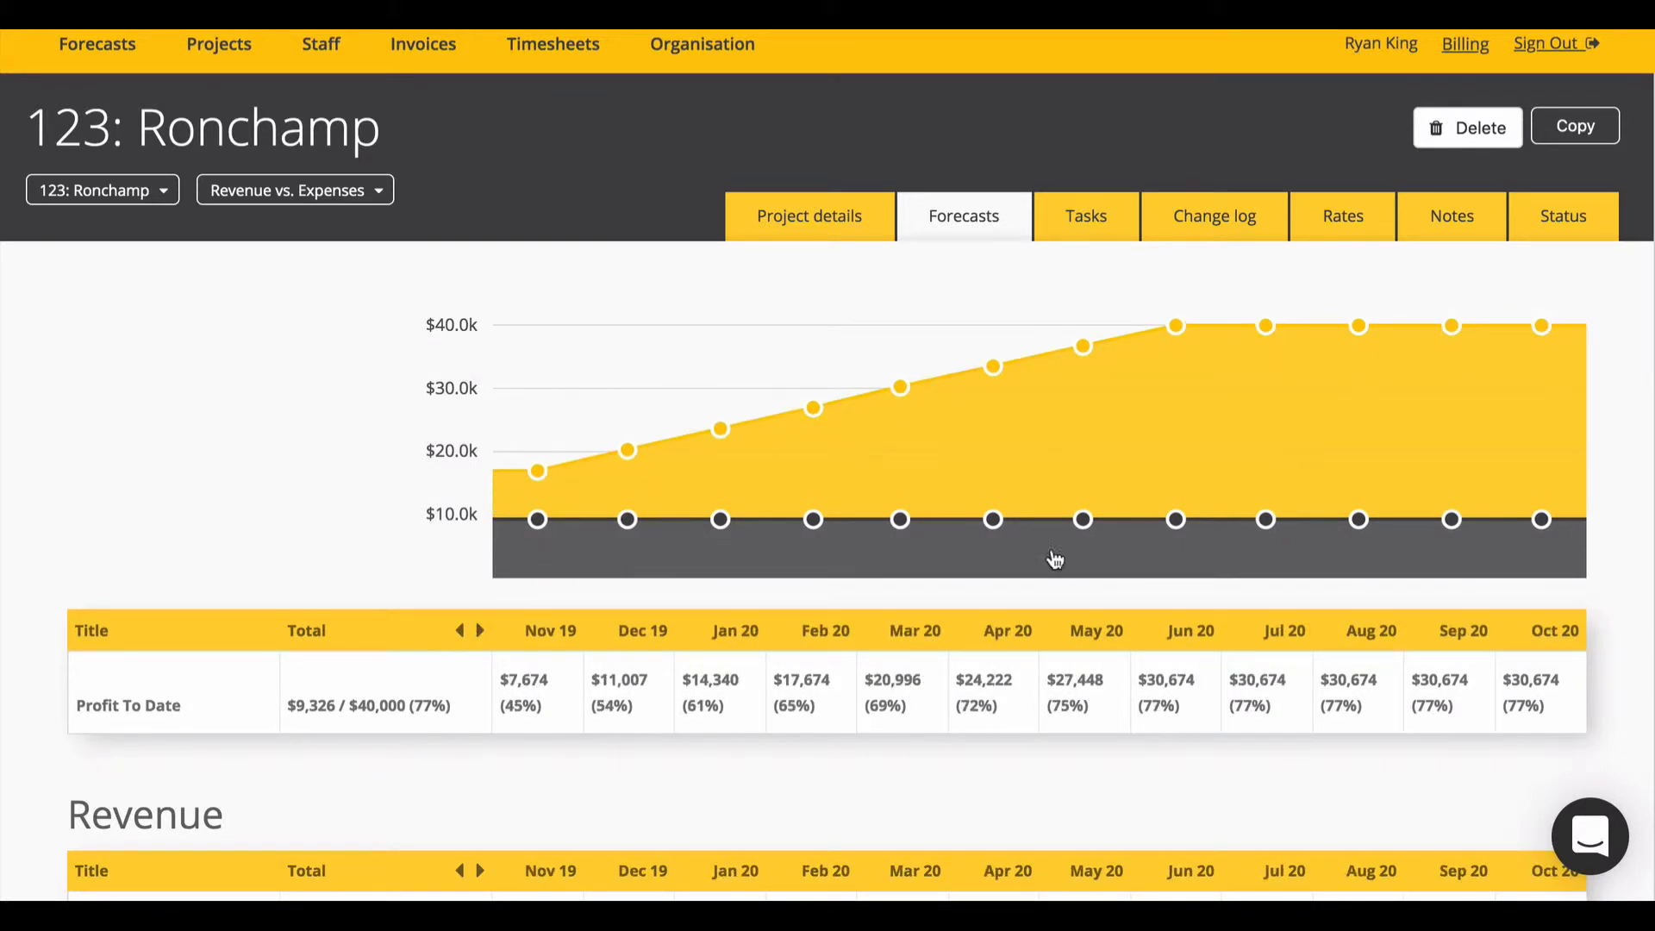
click(460, 632)
click(460, 632)
click(460, 632)
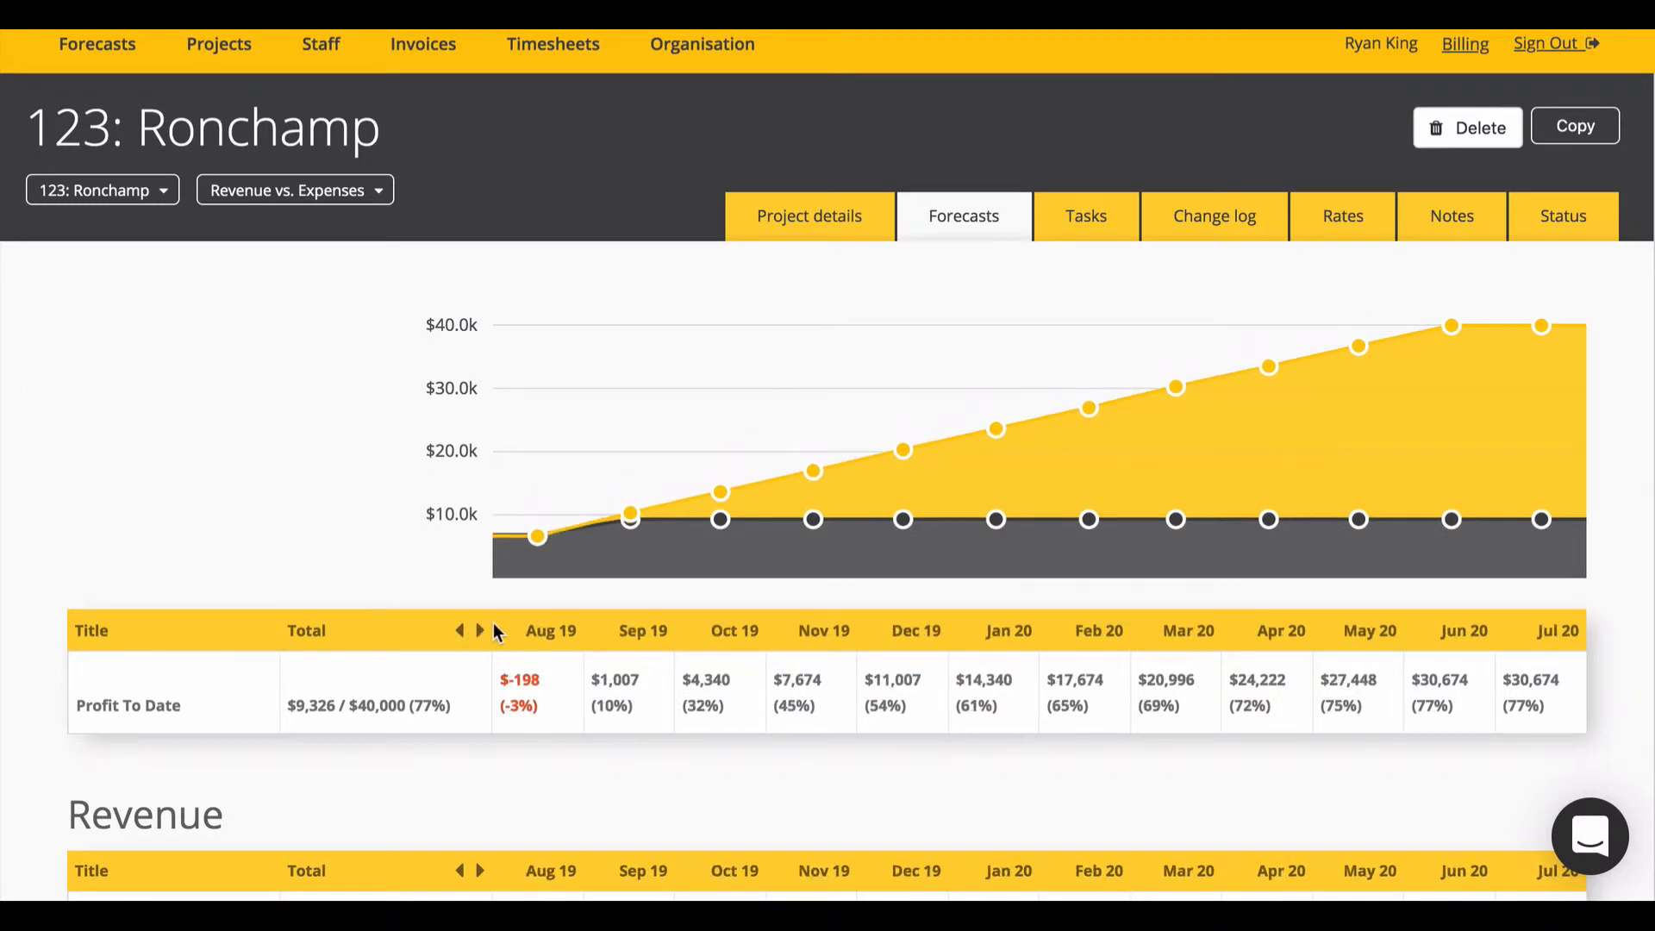
click(480, 631)
click(480, 632)
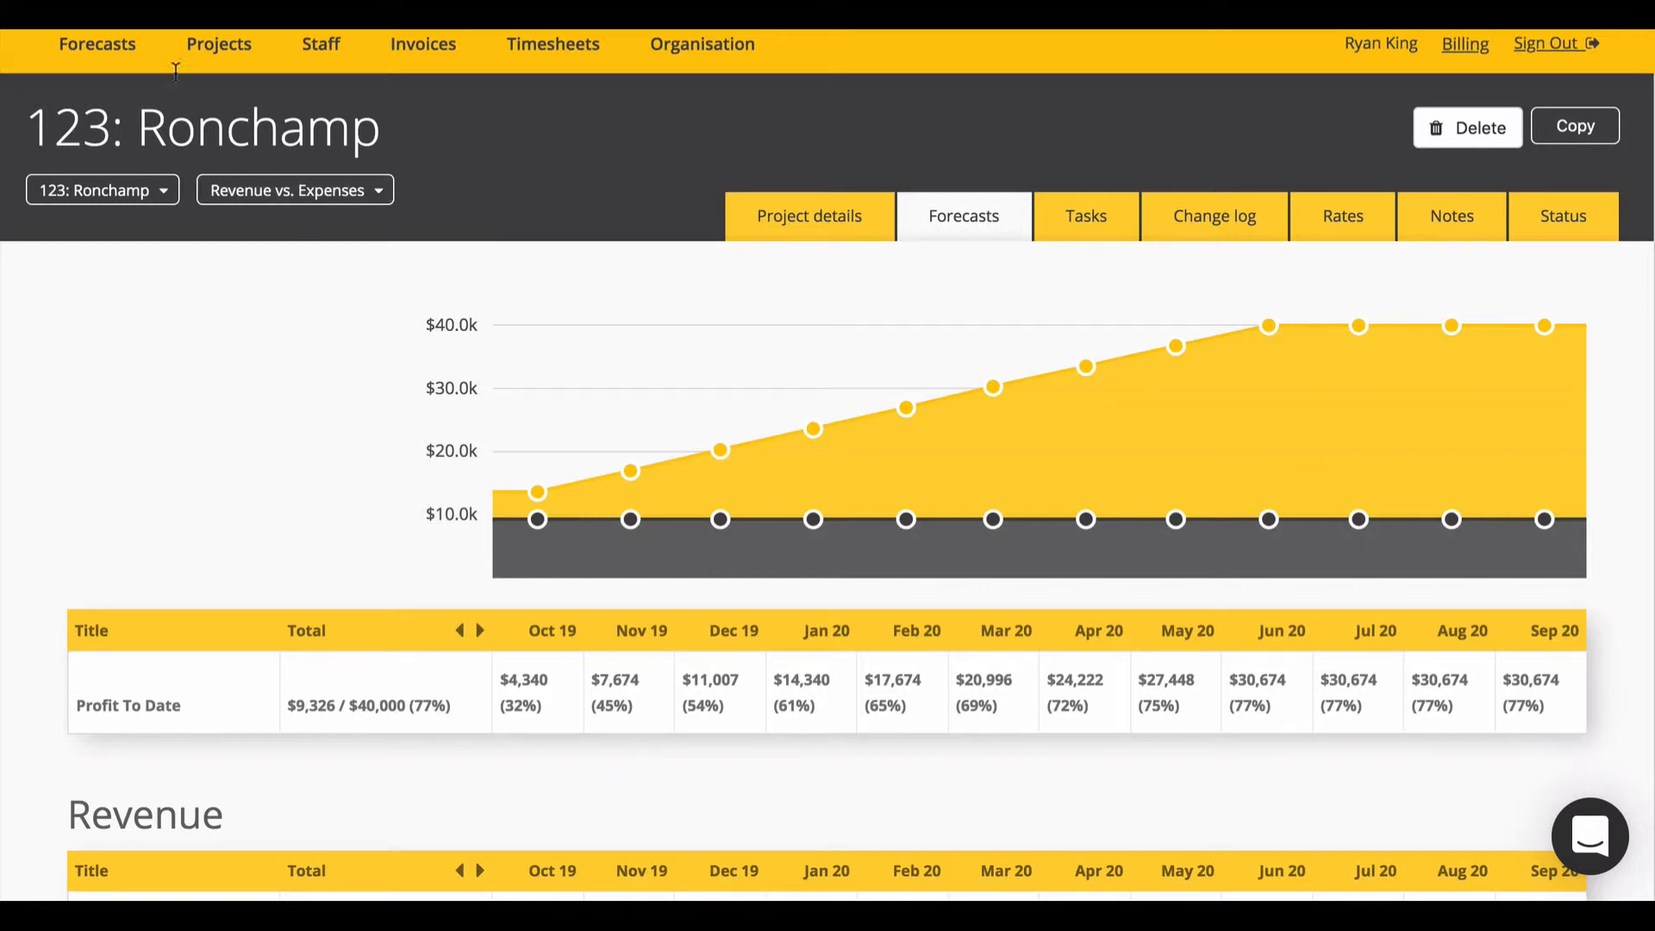
Step: Open Forecasts > Revenue Forecast, showing Ronchamp and Sydney Opera House revenue for Jan–Dec 19
mouse_move(110, 53)
click(130, 108)
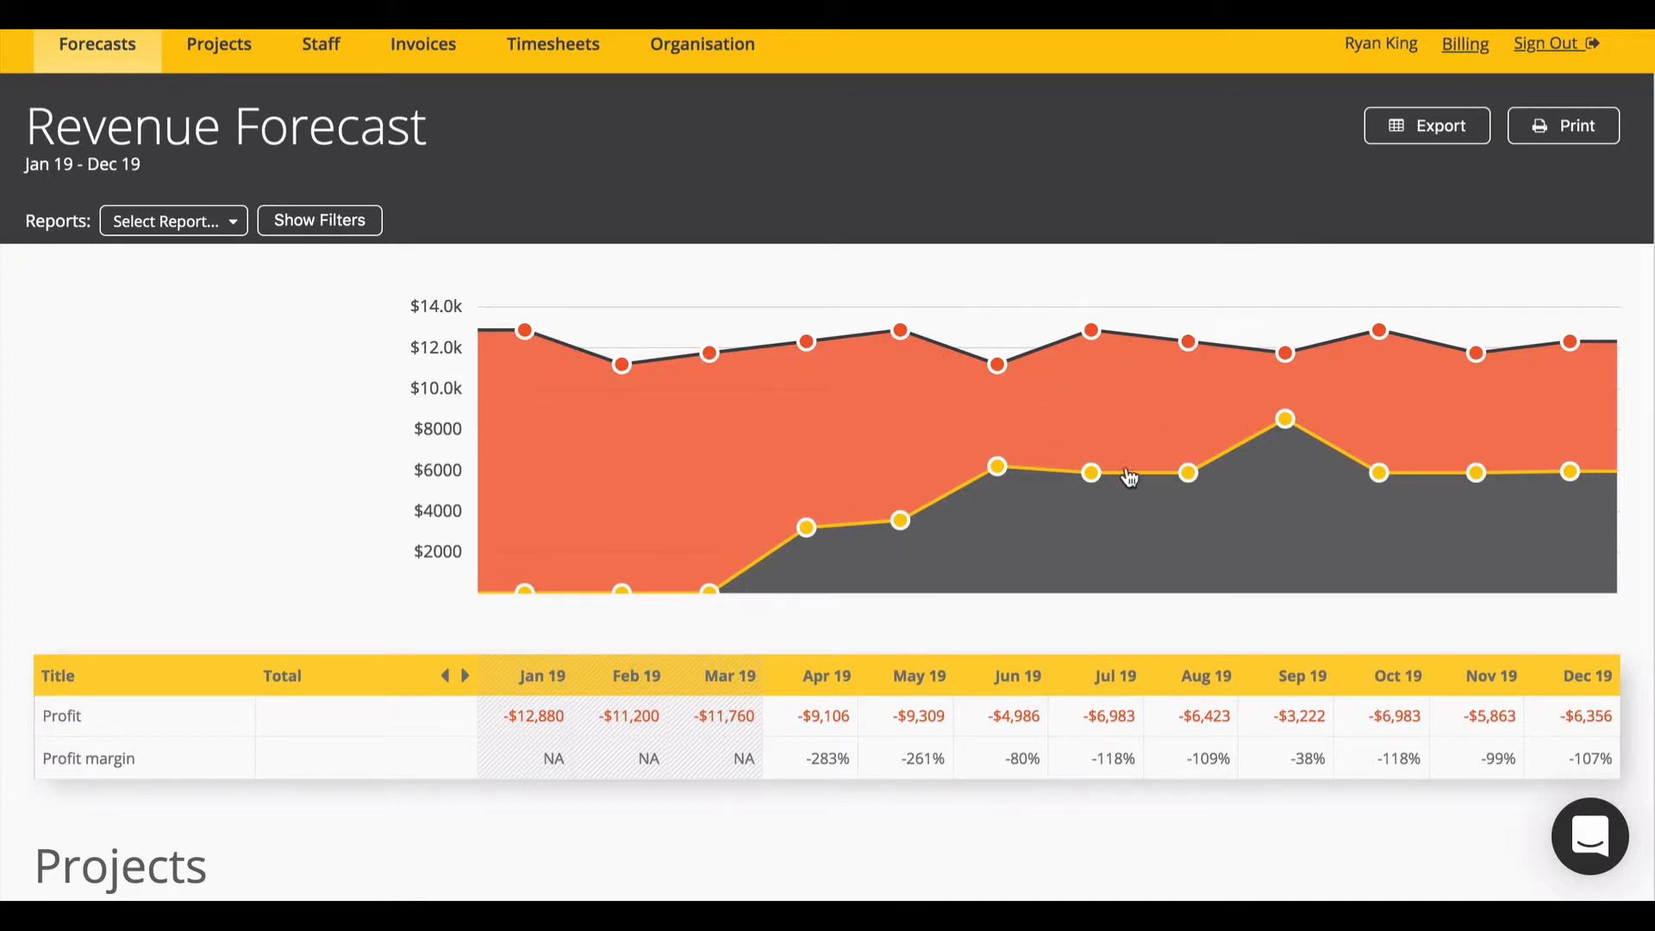
scroll(514, 391, down, 6)
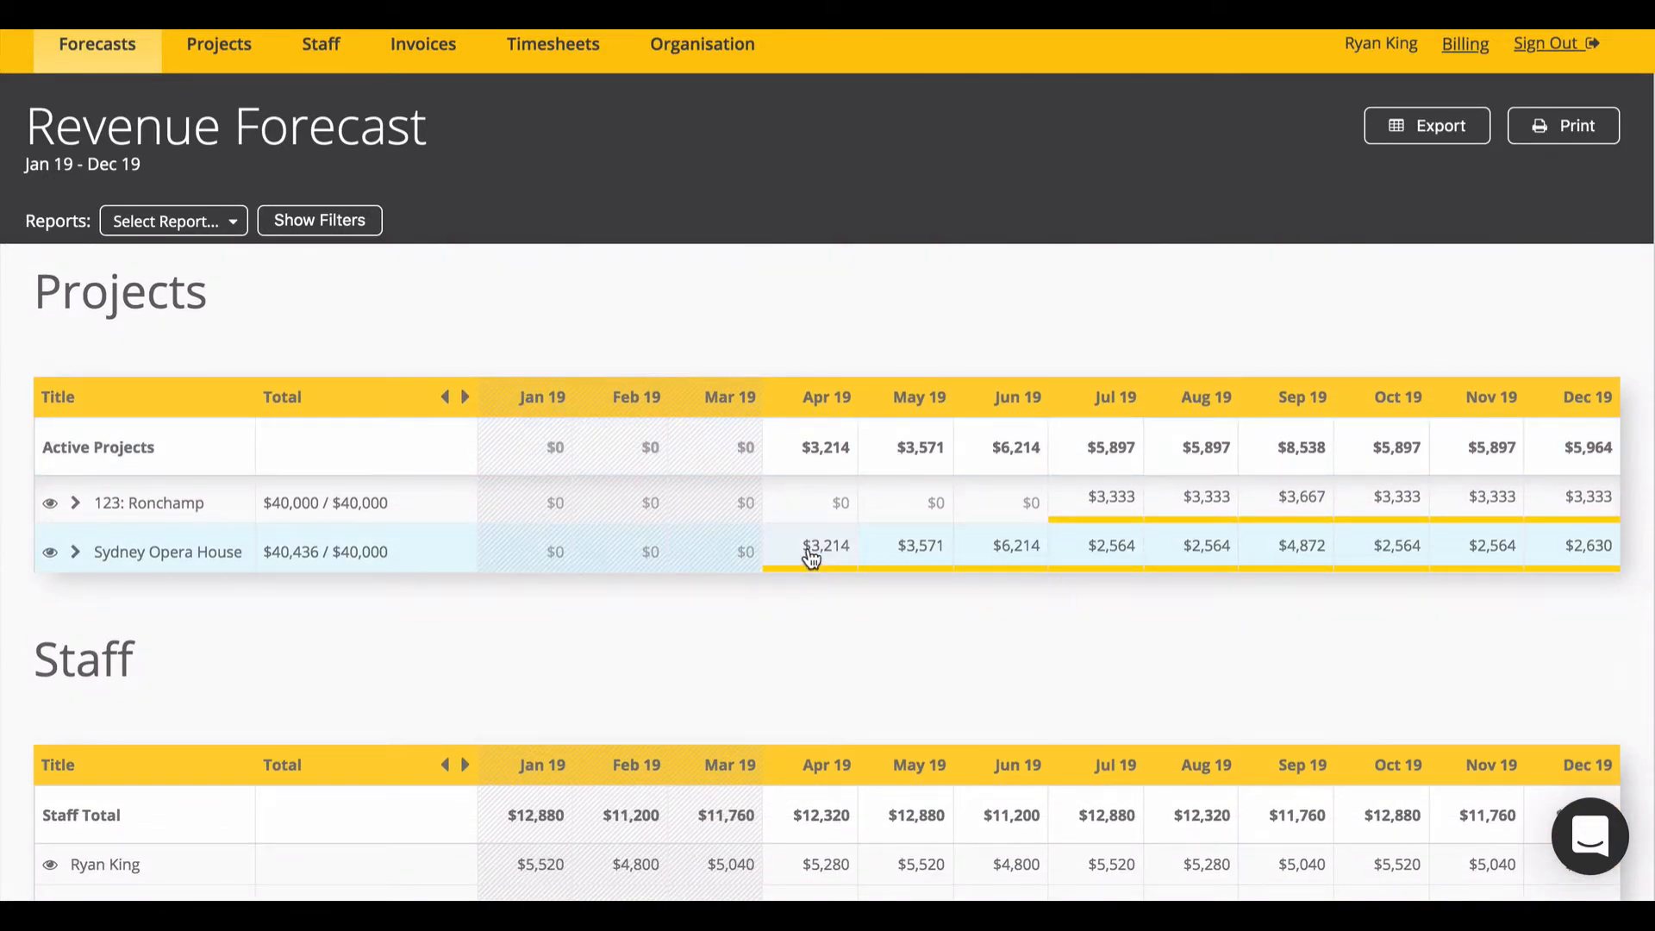
Step: Enter Sydney Opera House revenue of 2000 for Apr 19 and 20000 for May 19, then save
click(807, 556)
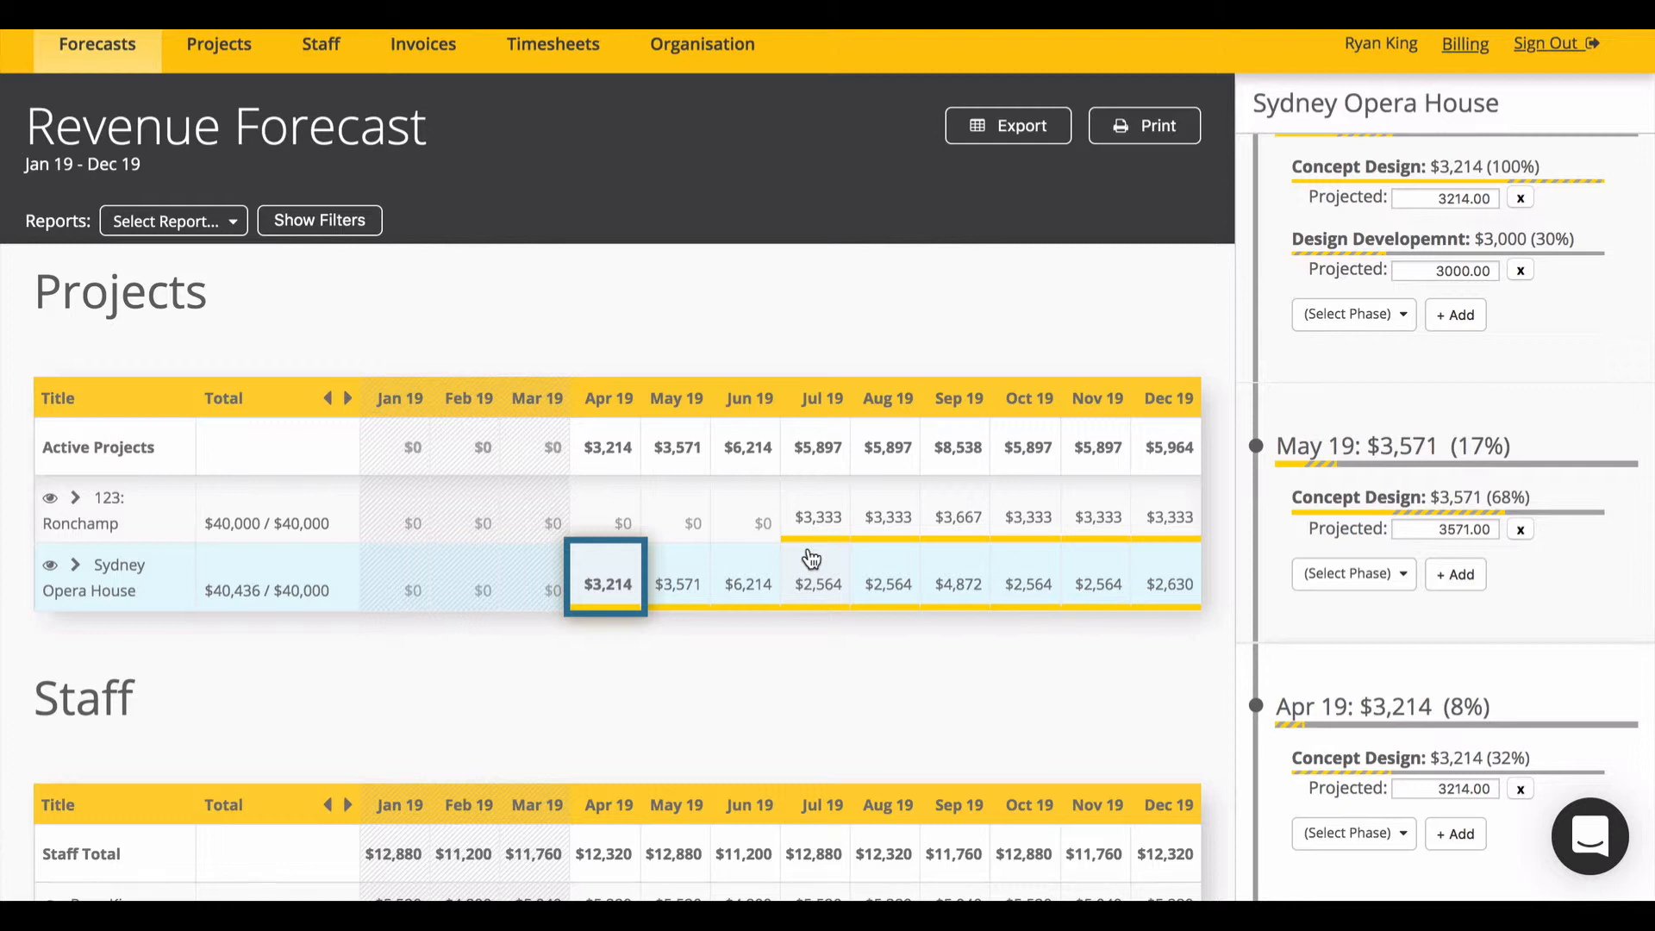
text(2000)
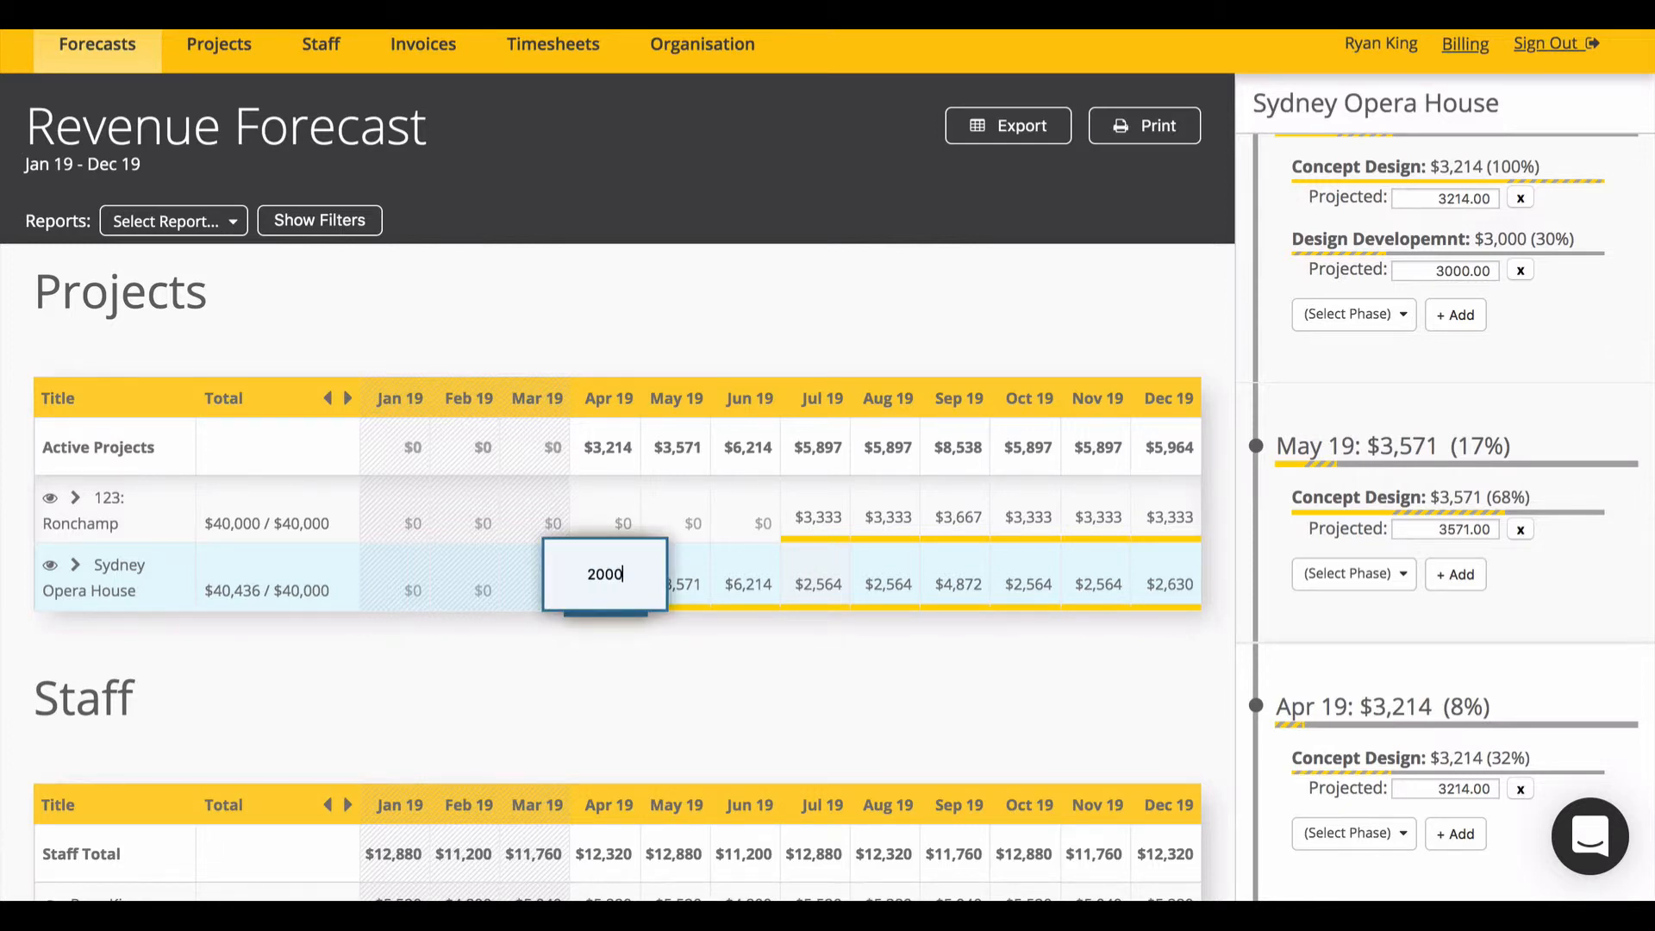
key(Return)
click(683, 628)
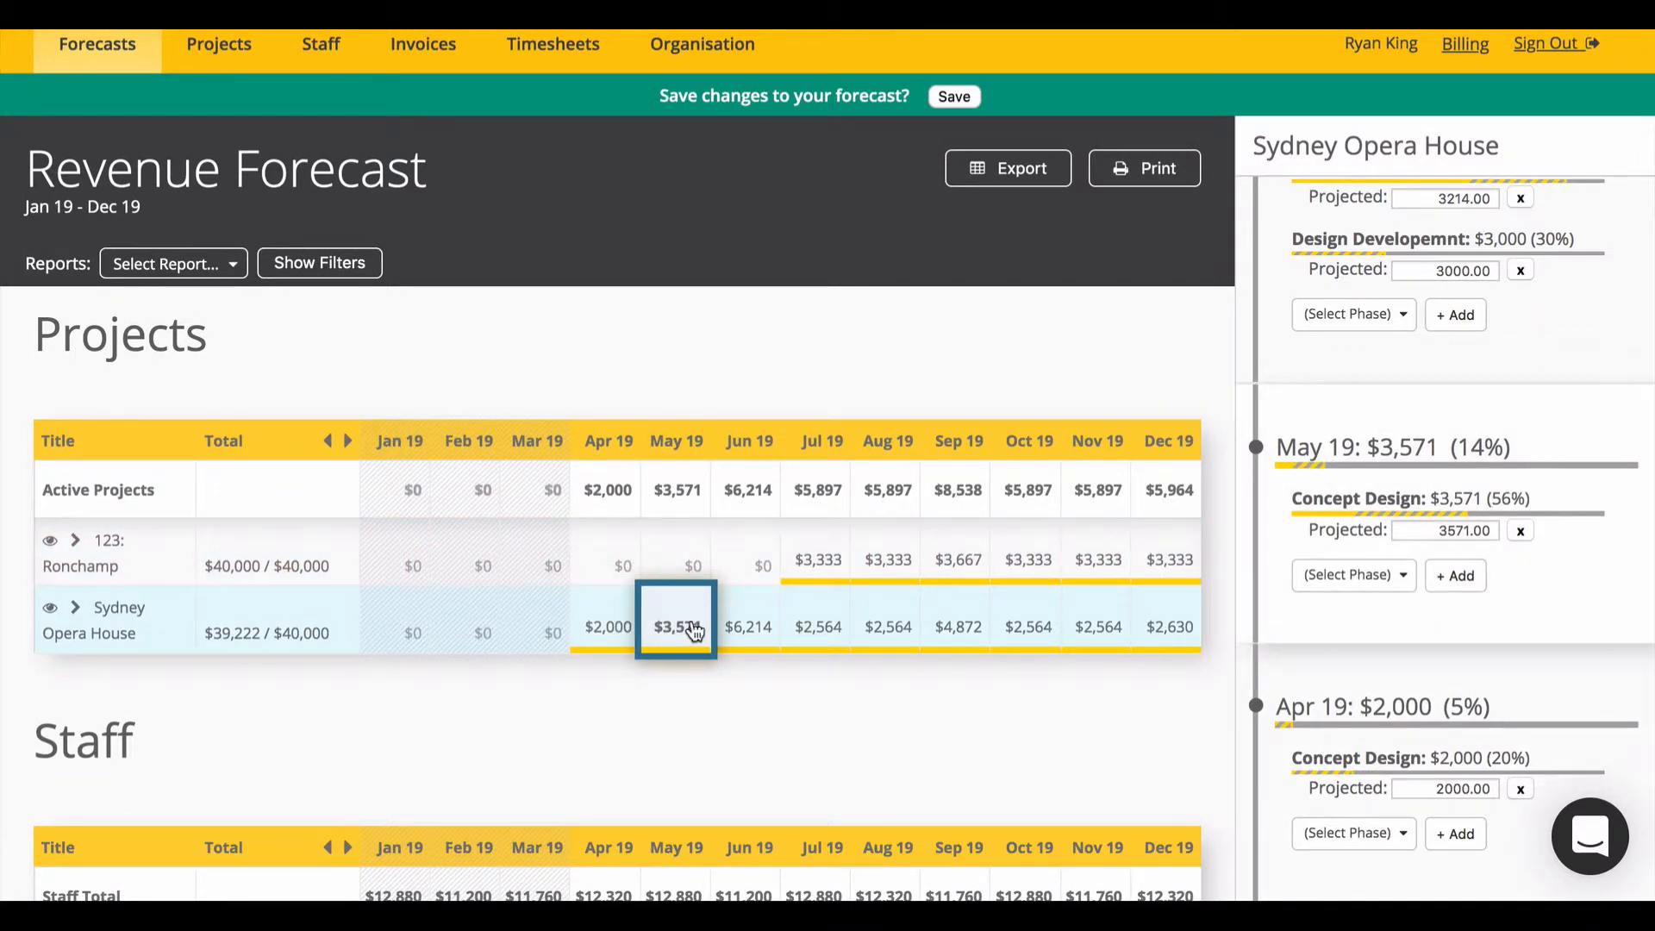
text(20000)
key(Return)
scroll(692, 620, up, 5)
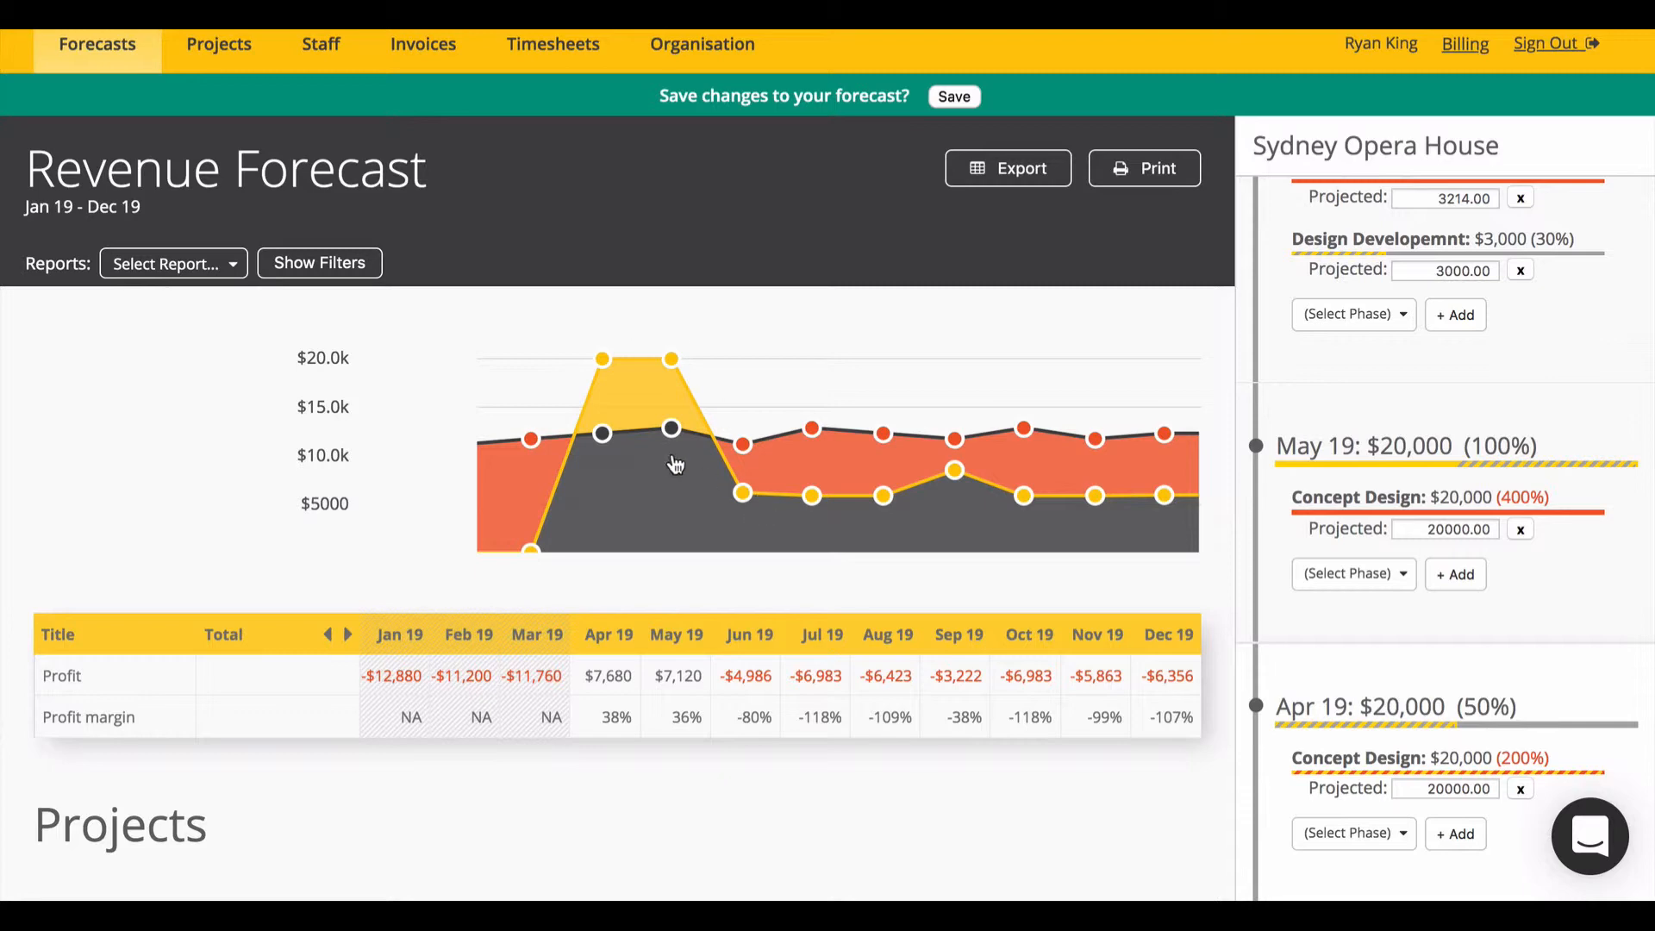
scroll(797, 589, down, 10)
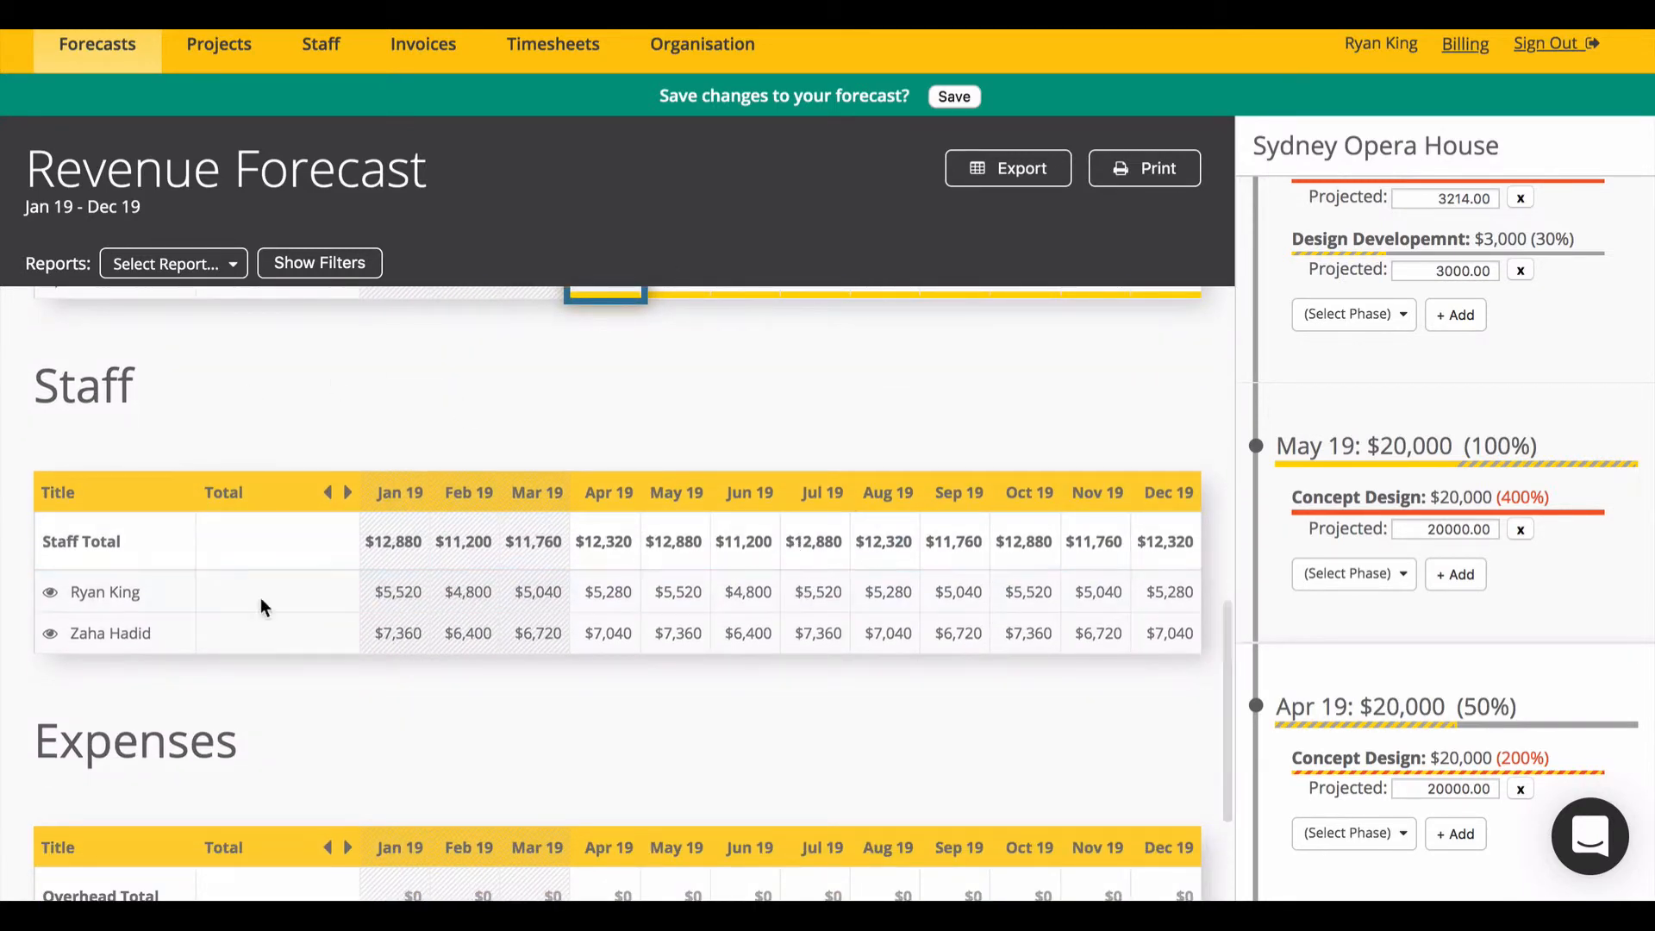
scroll(606, 664, down, 2)
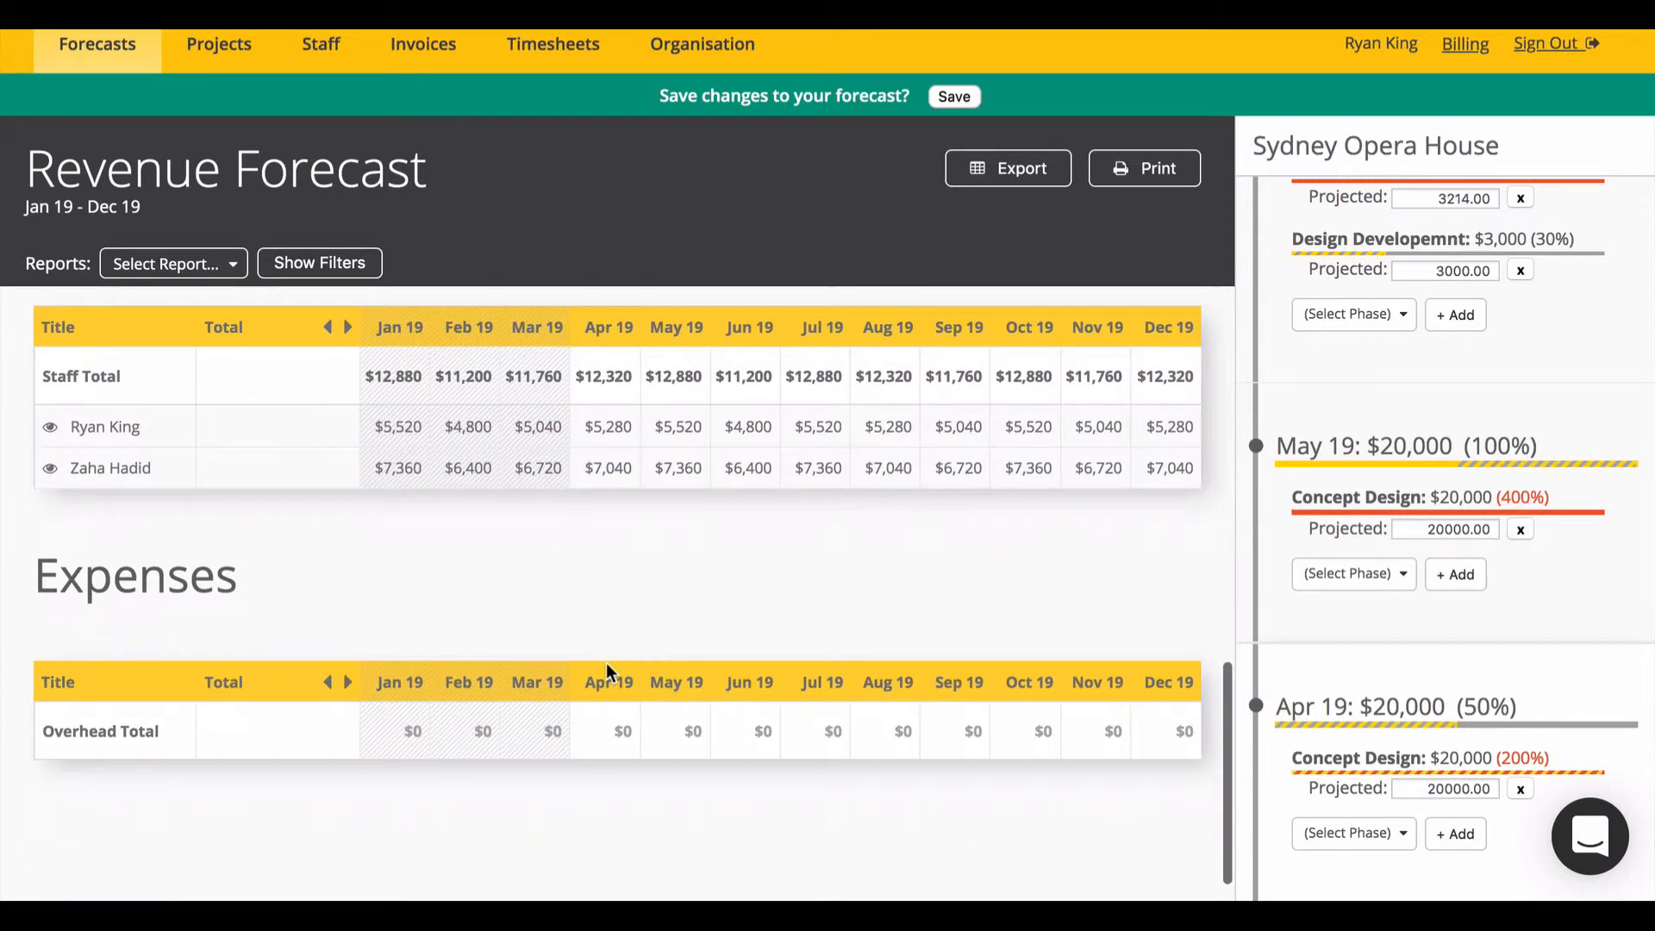
mouse_move(702, 44)
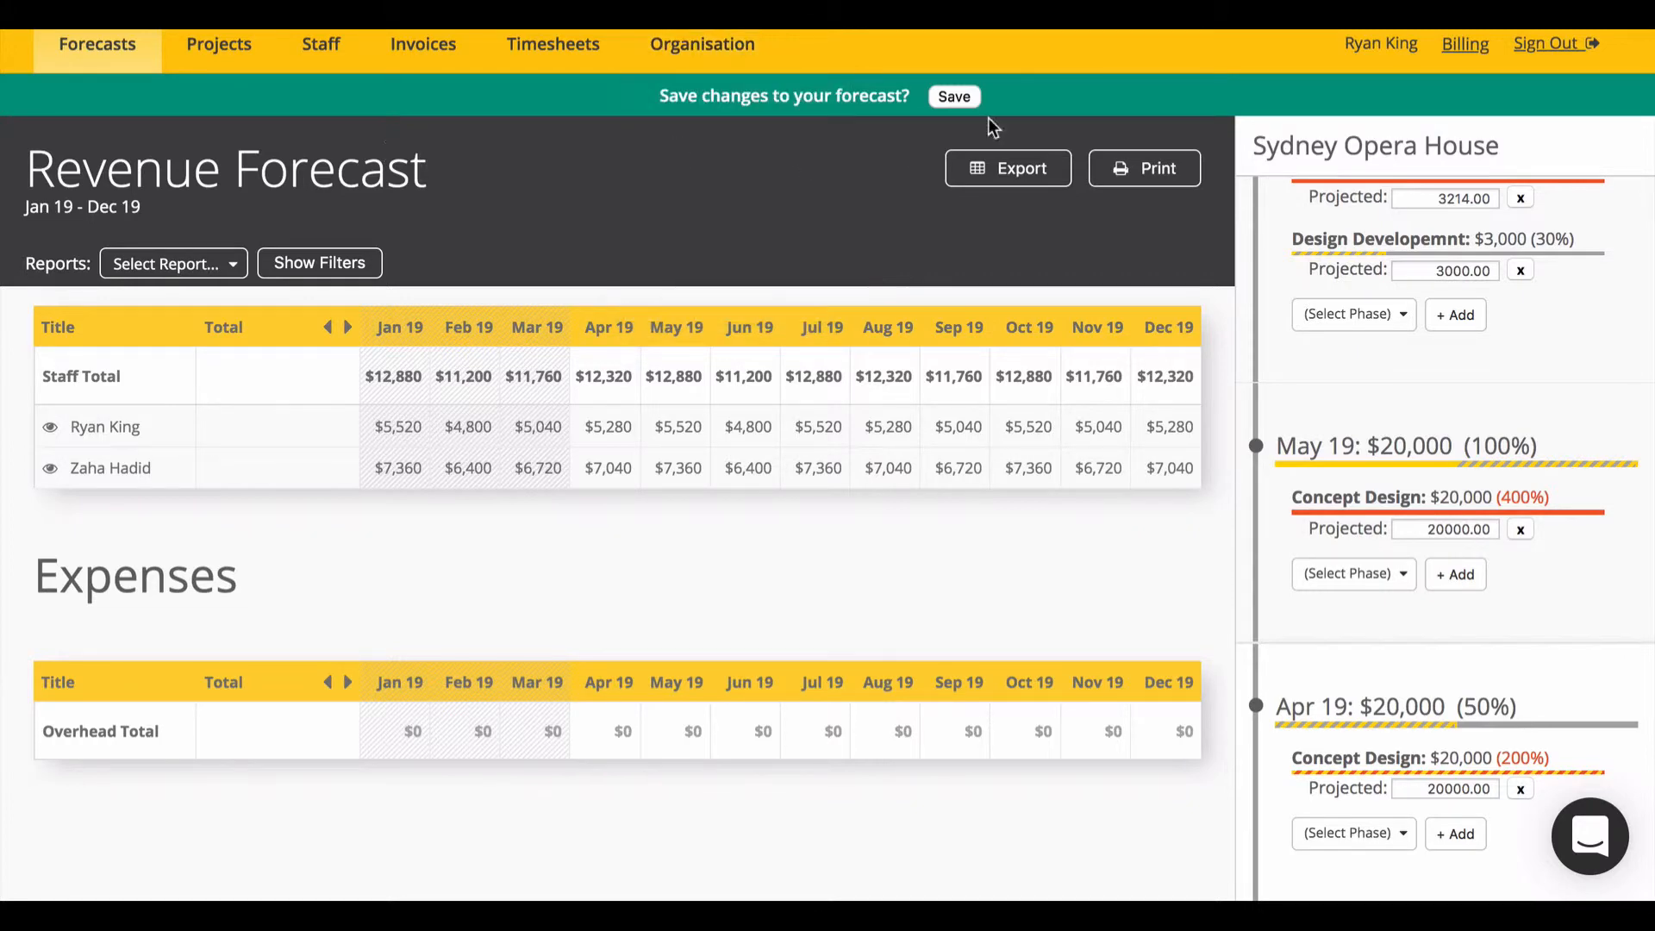
click(954, 97)
Step: Open the Resource Schedule and expand the first staff member's hours by project
mouse_move(99, 60)
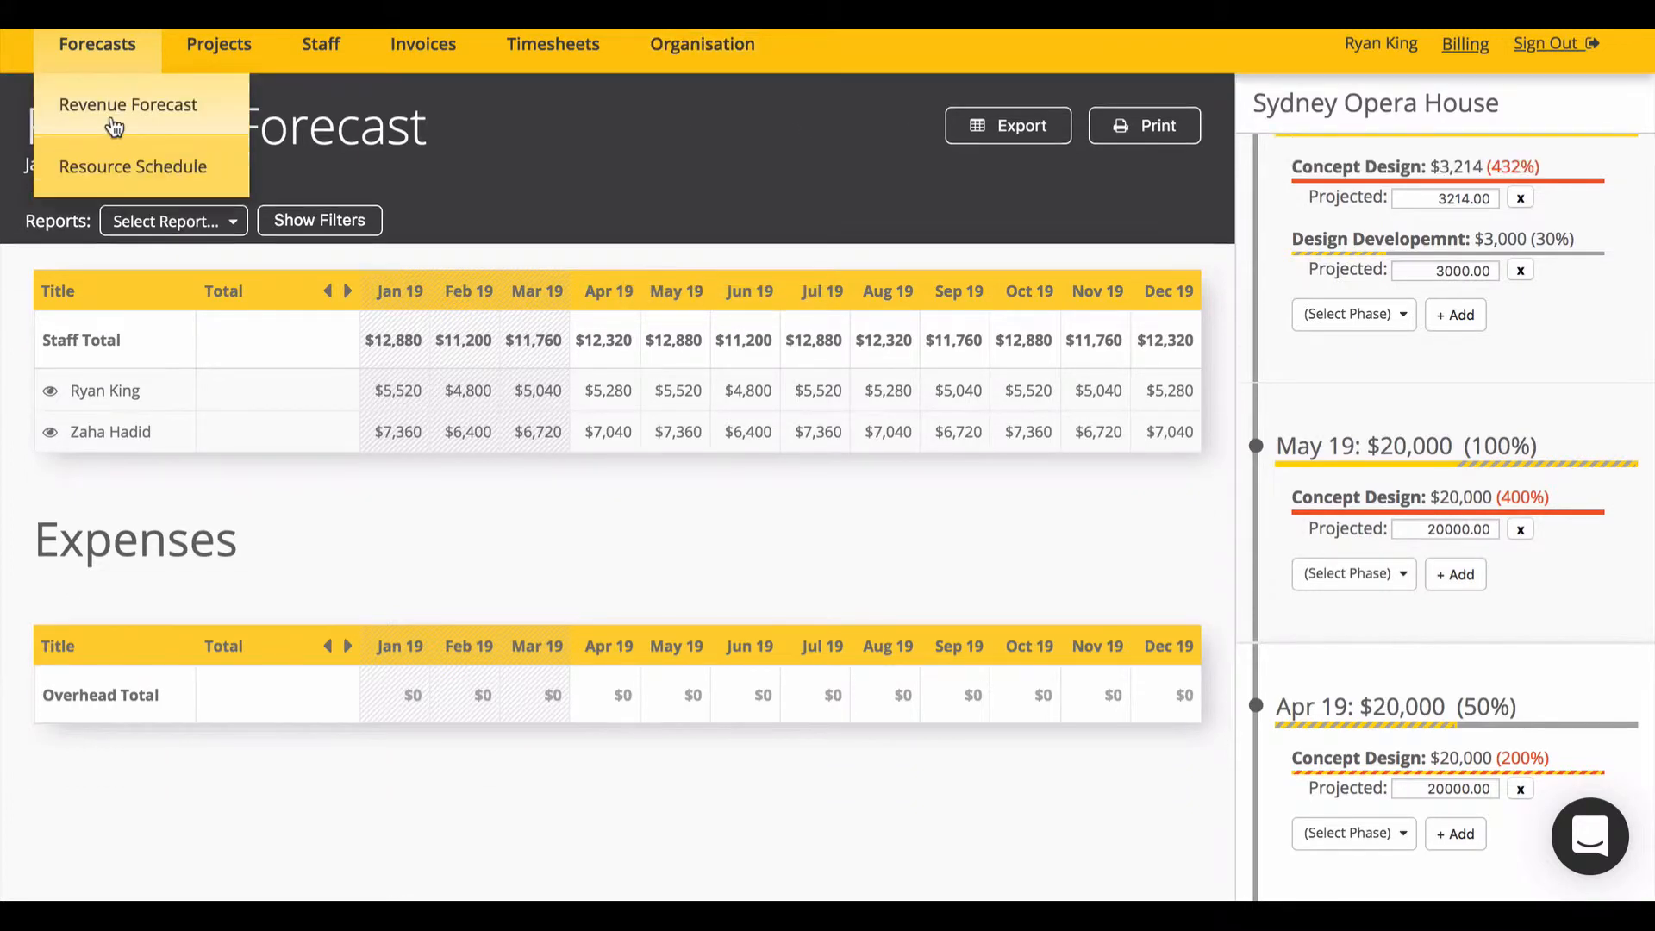
click(157, 164)
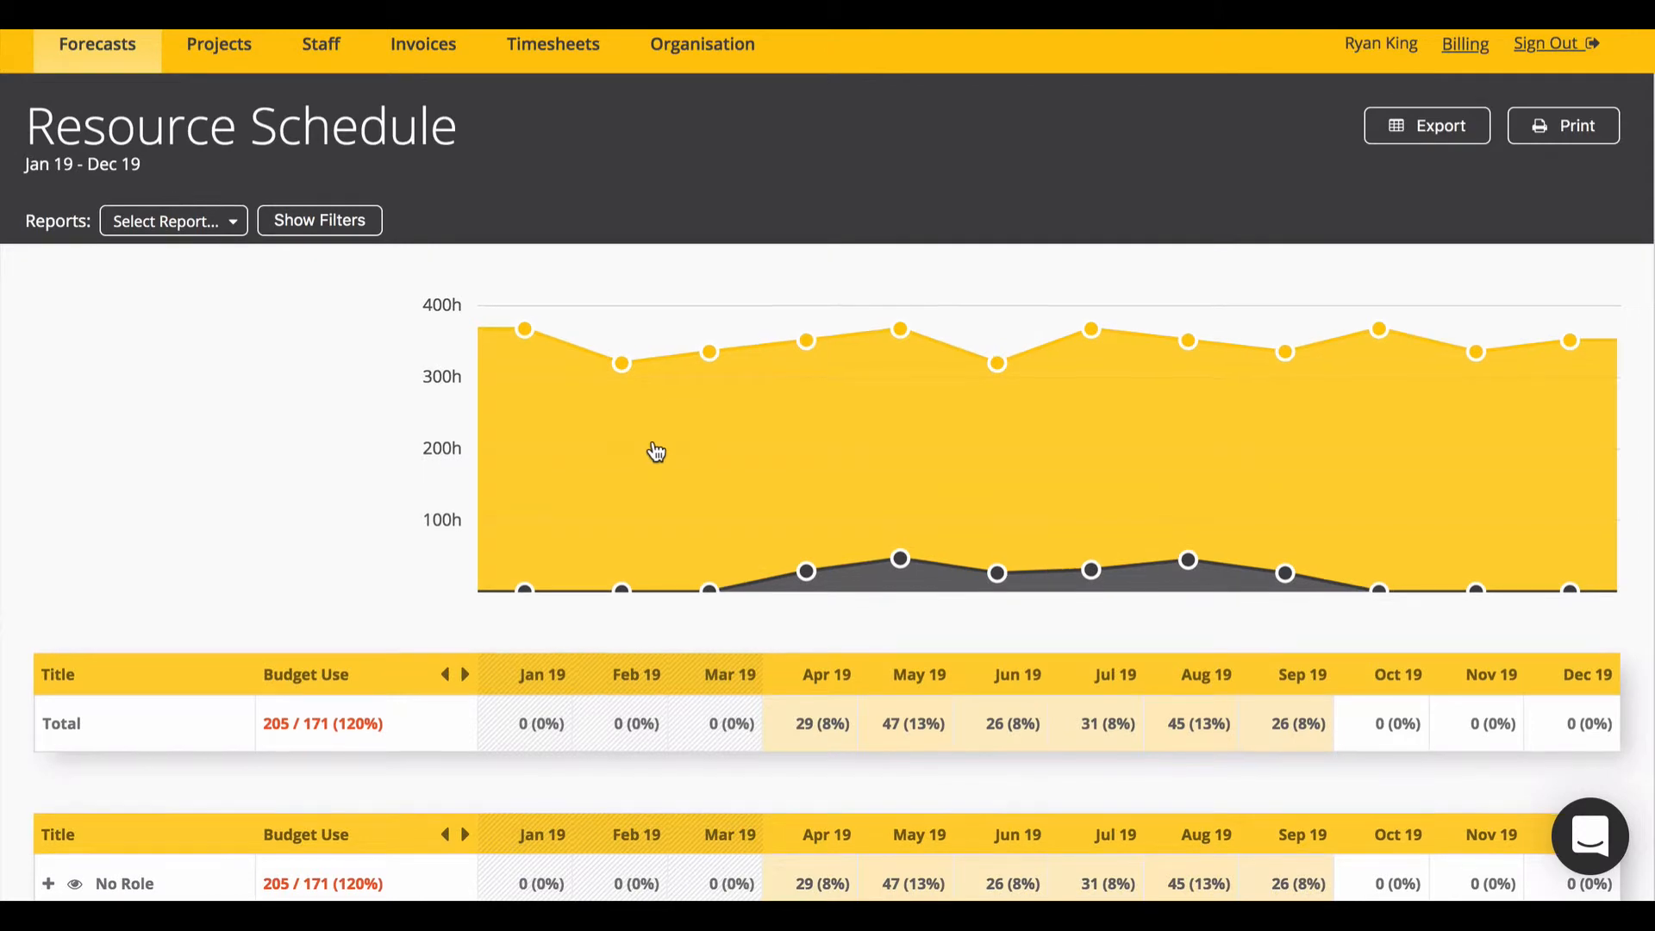
scroll(653, 444, down, 3)
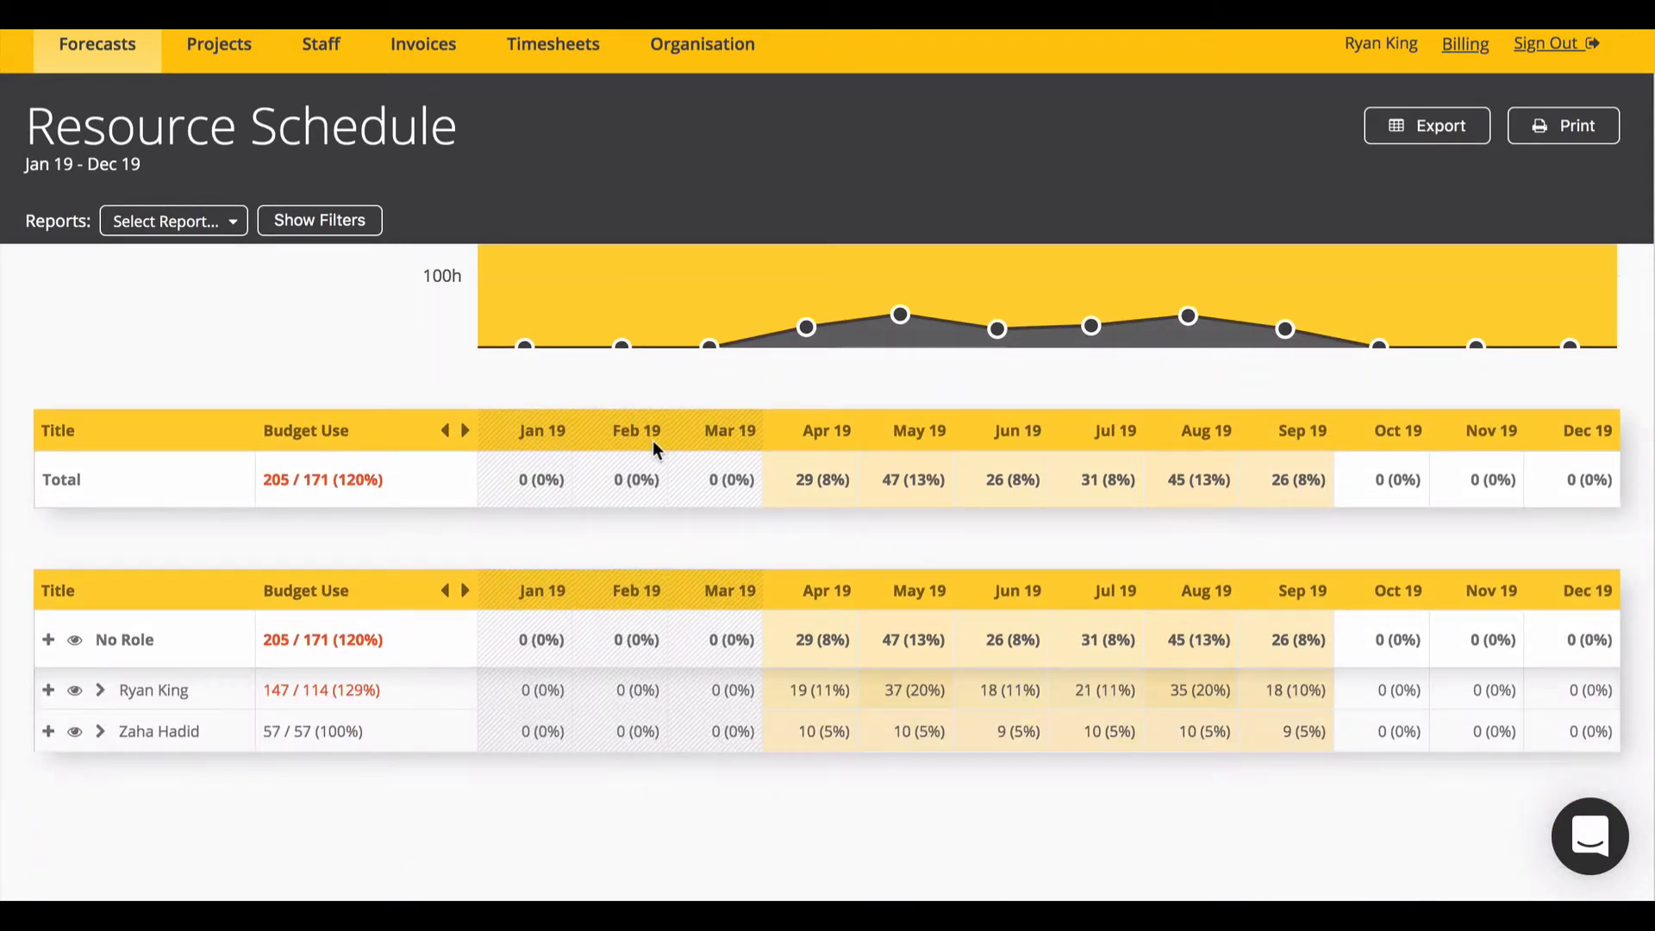
scroll(653, 442, up, 3)
scroll(655, 452, down, 3)
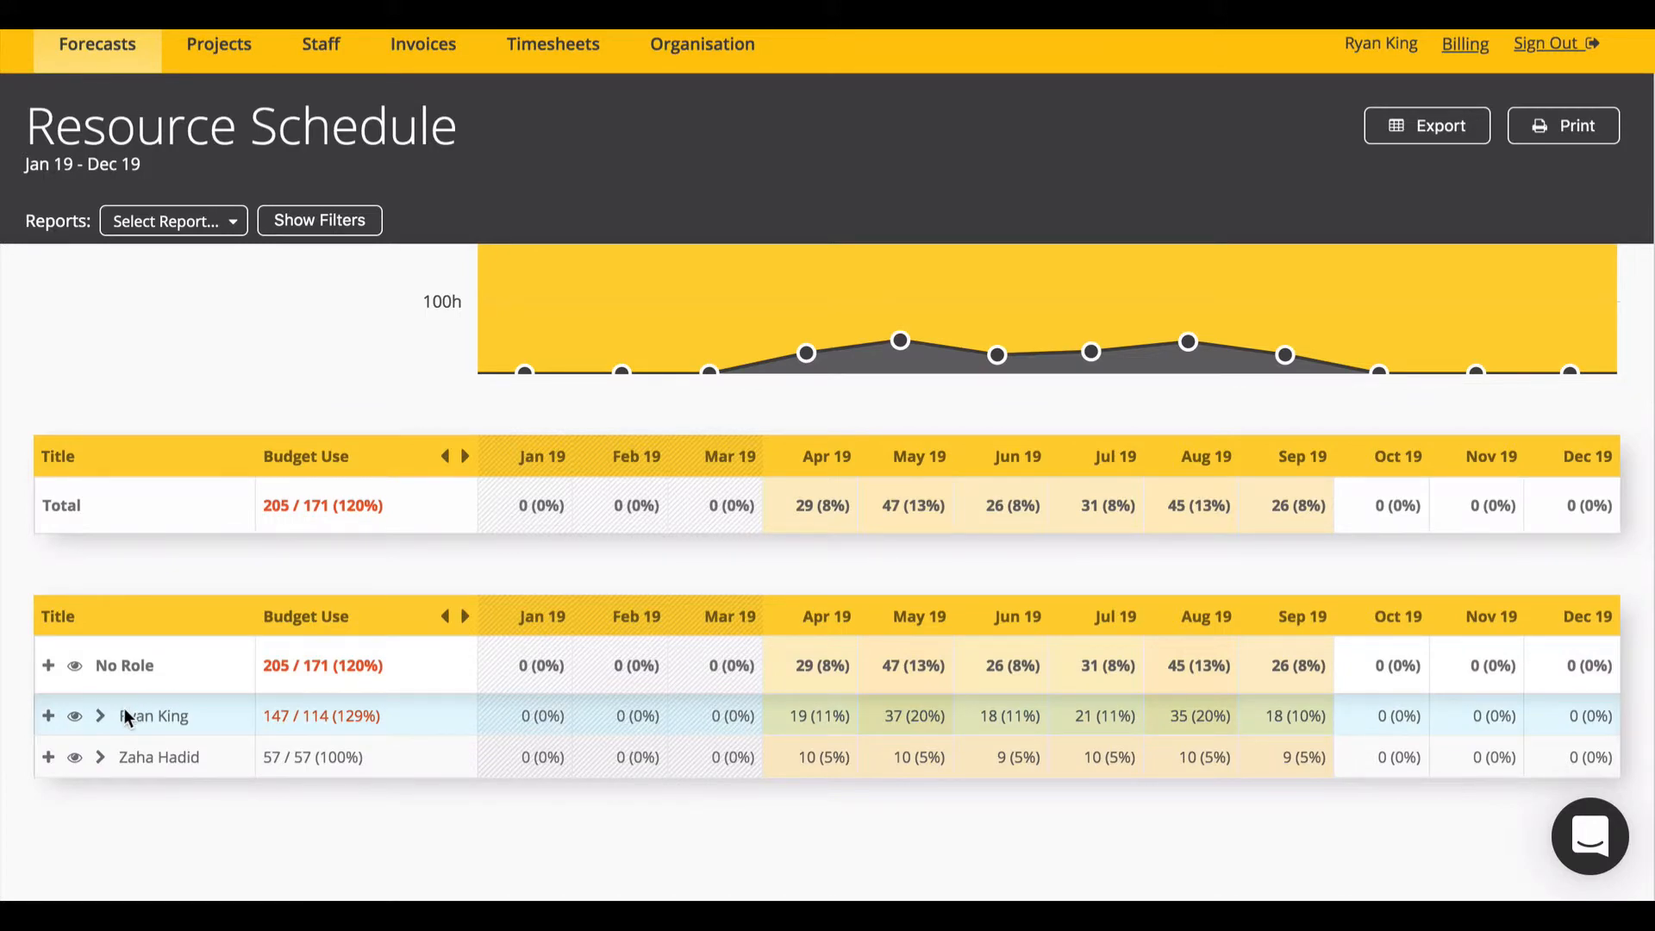
scroll(339, 607, up, 1)
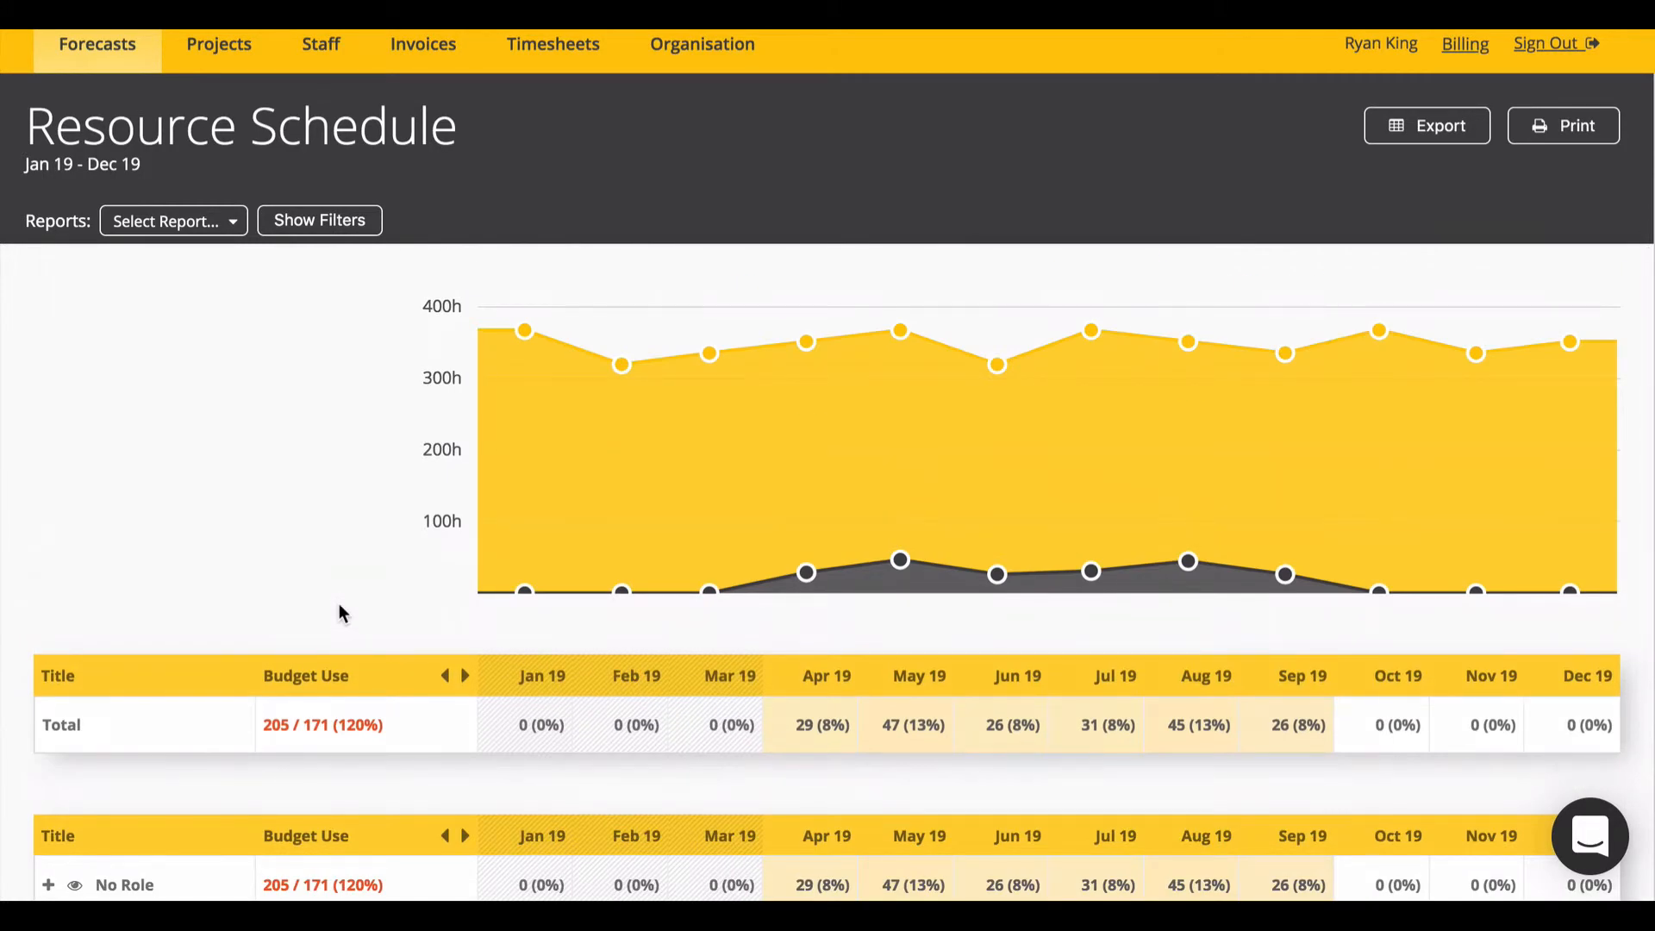
scroll(338, 605, down, 2)
scroll(340, 608, up, 2)
scroll(210, 491, down, 5)
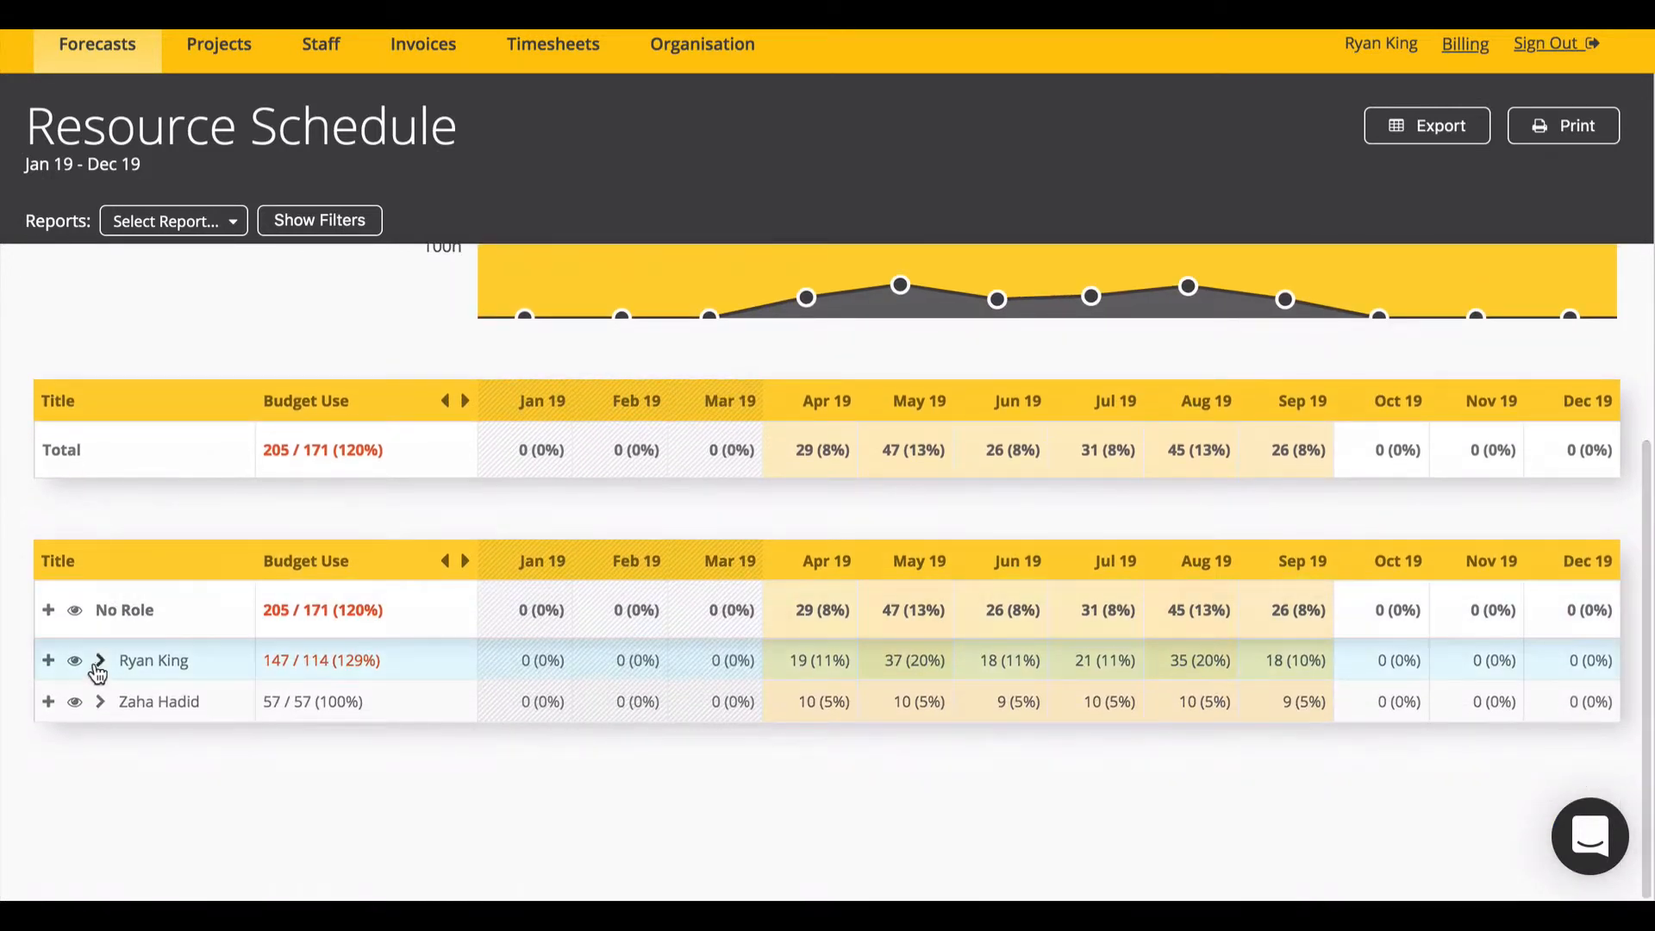
click(99, 661)
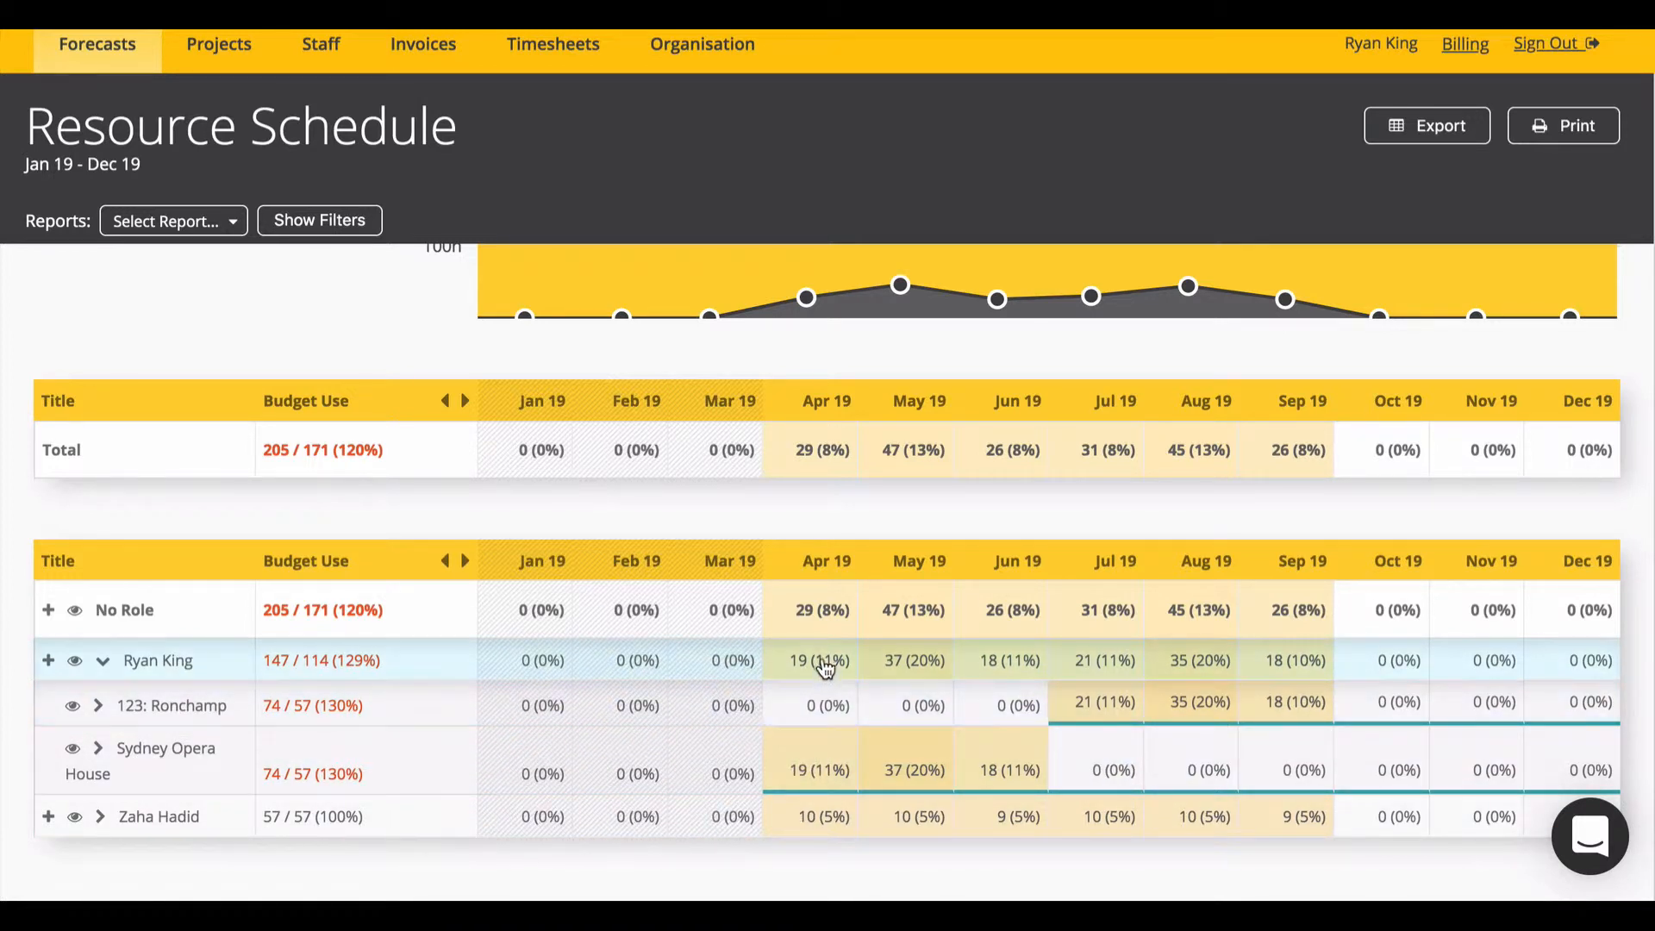
Step: Enter 180 hours in the Sydney Opera House Apr 19 cell, then correct it to 140
click(815, 767)
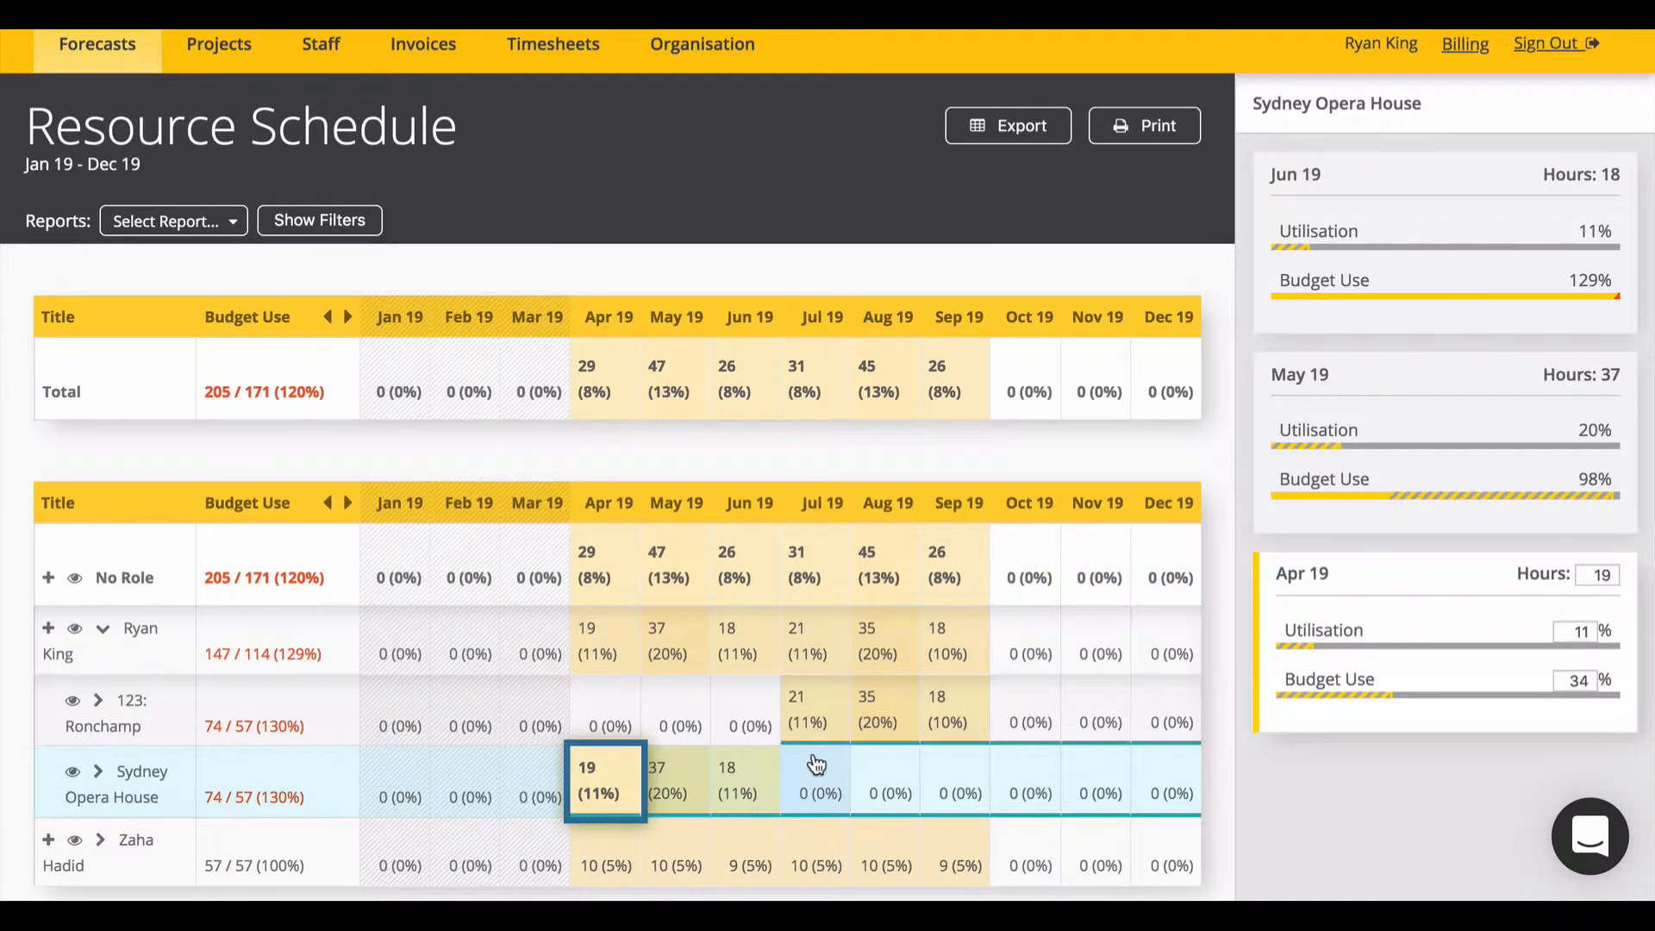
text(1)
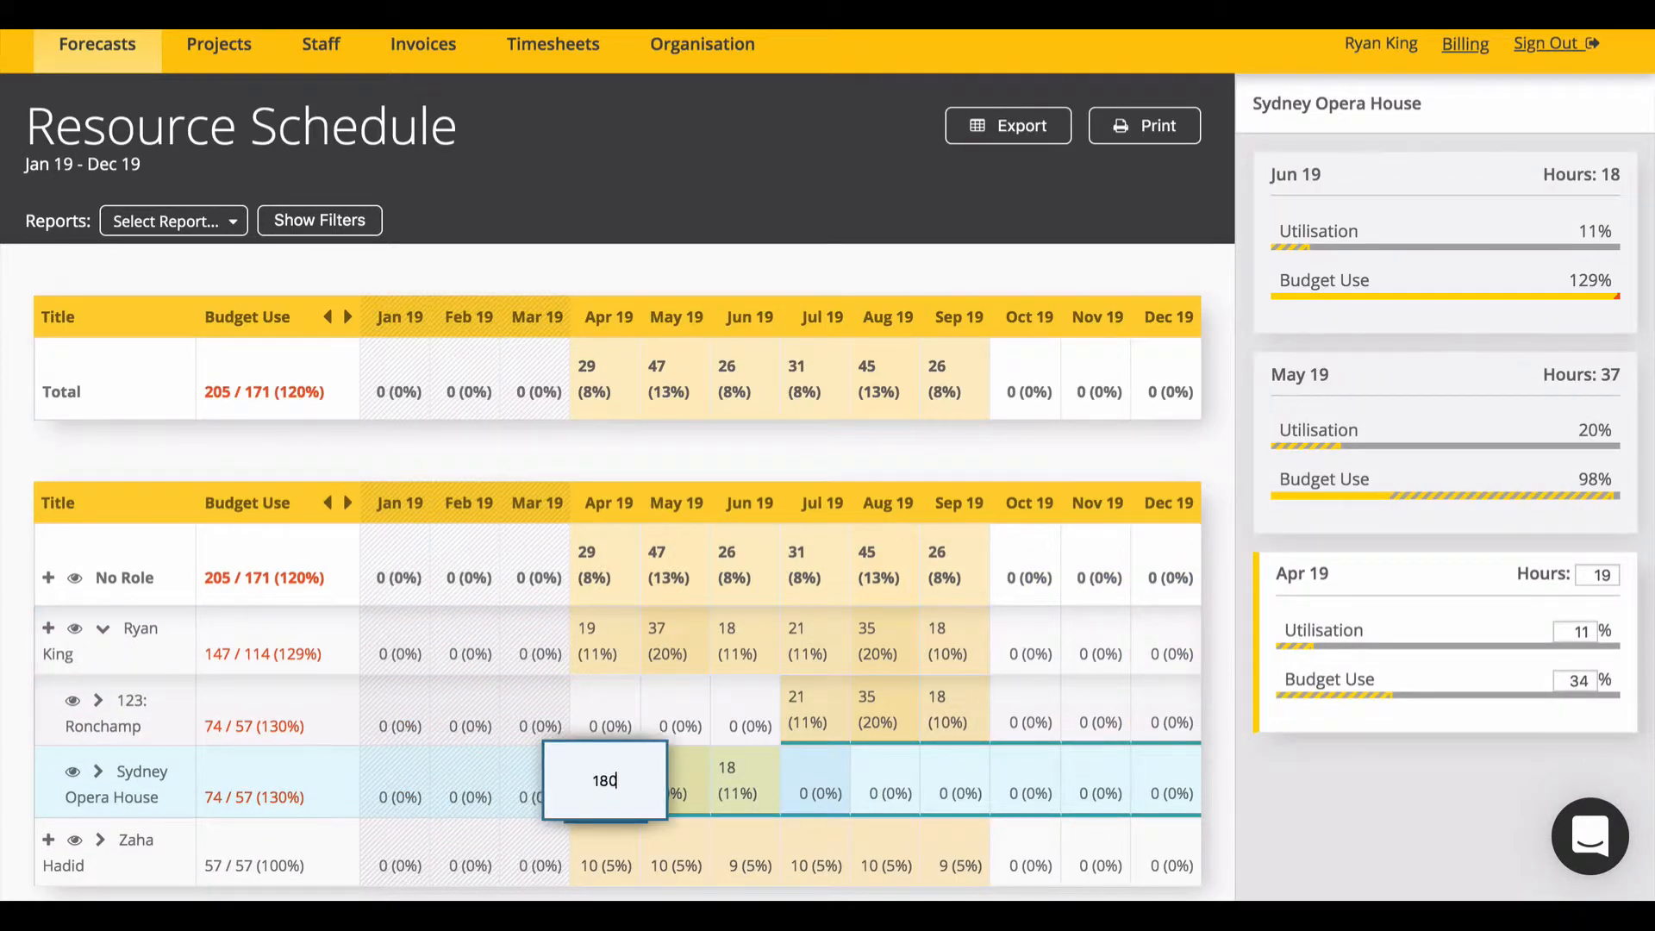
text(80)
key(Return)
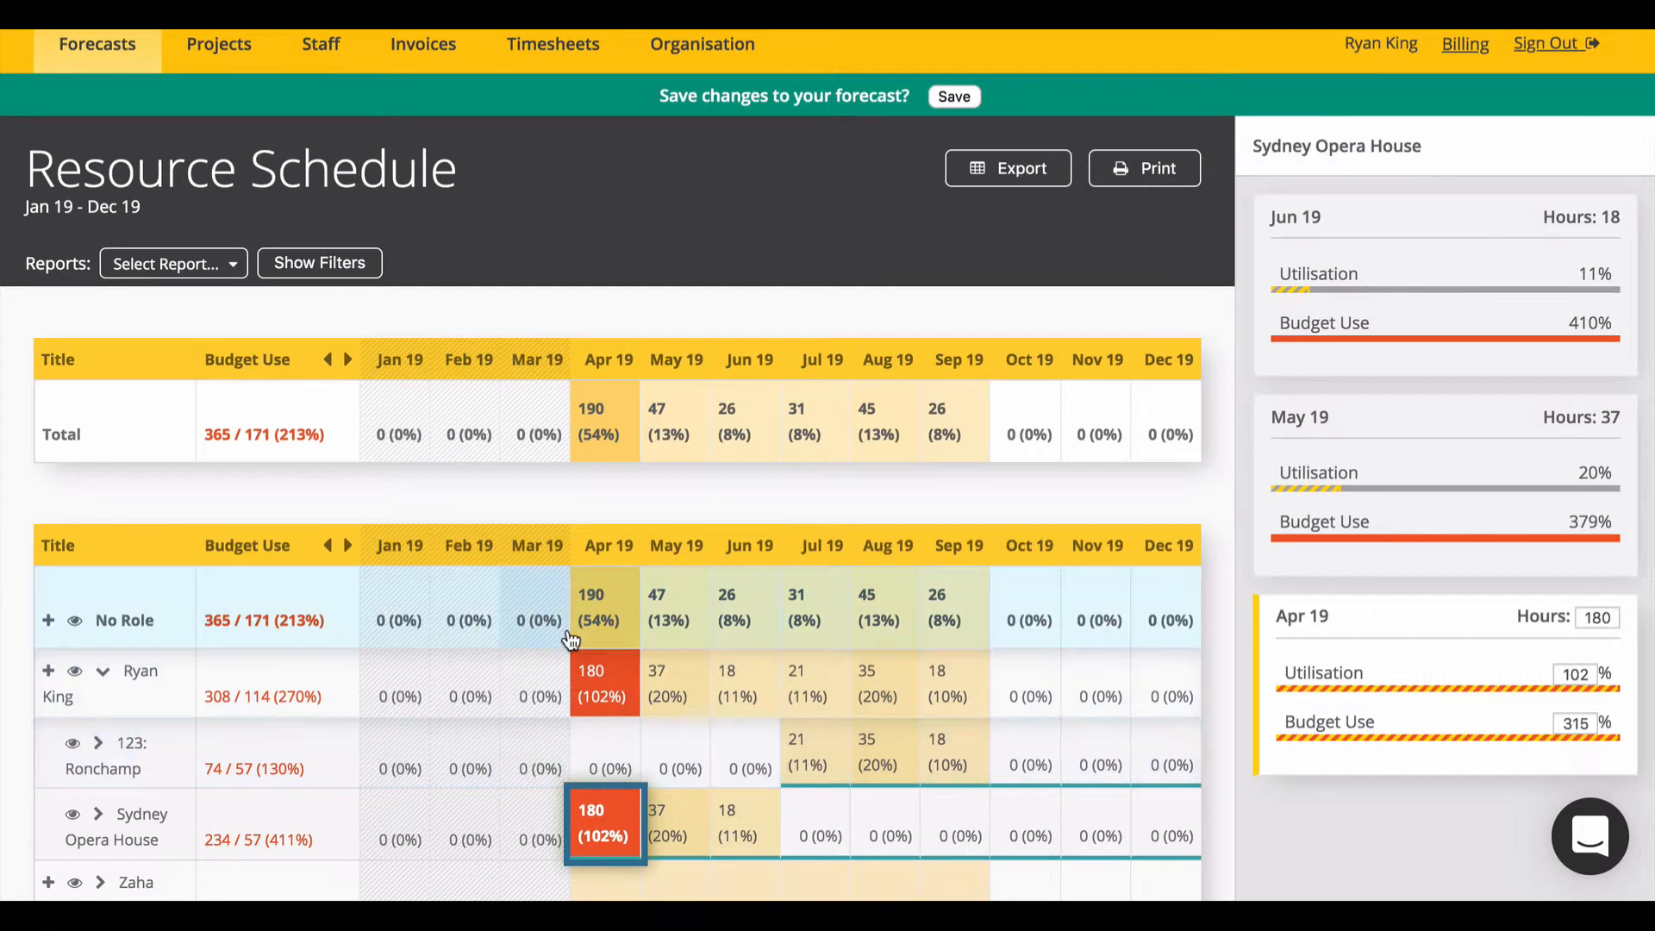
scroll(571, 633, up, 3)
scroll(568, 636, down, 3)
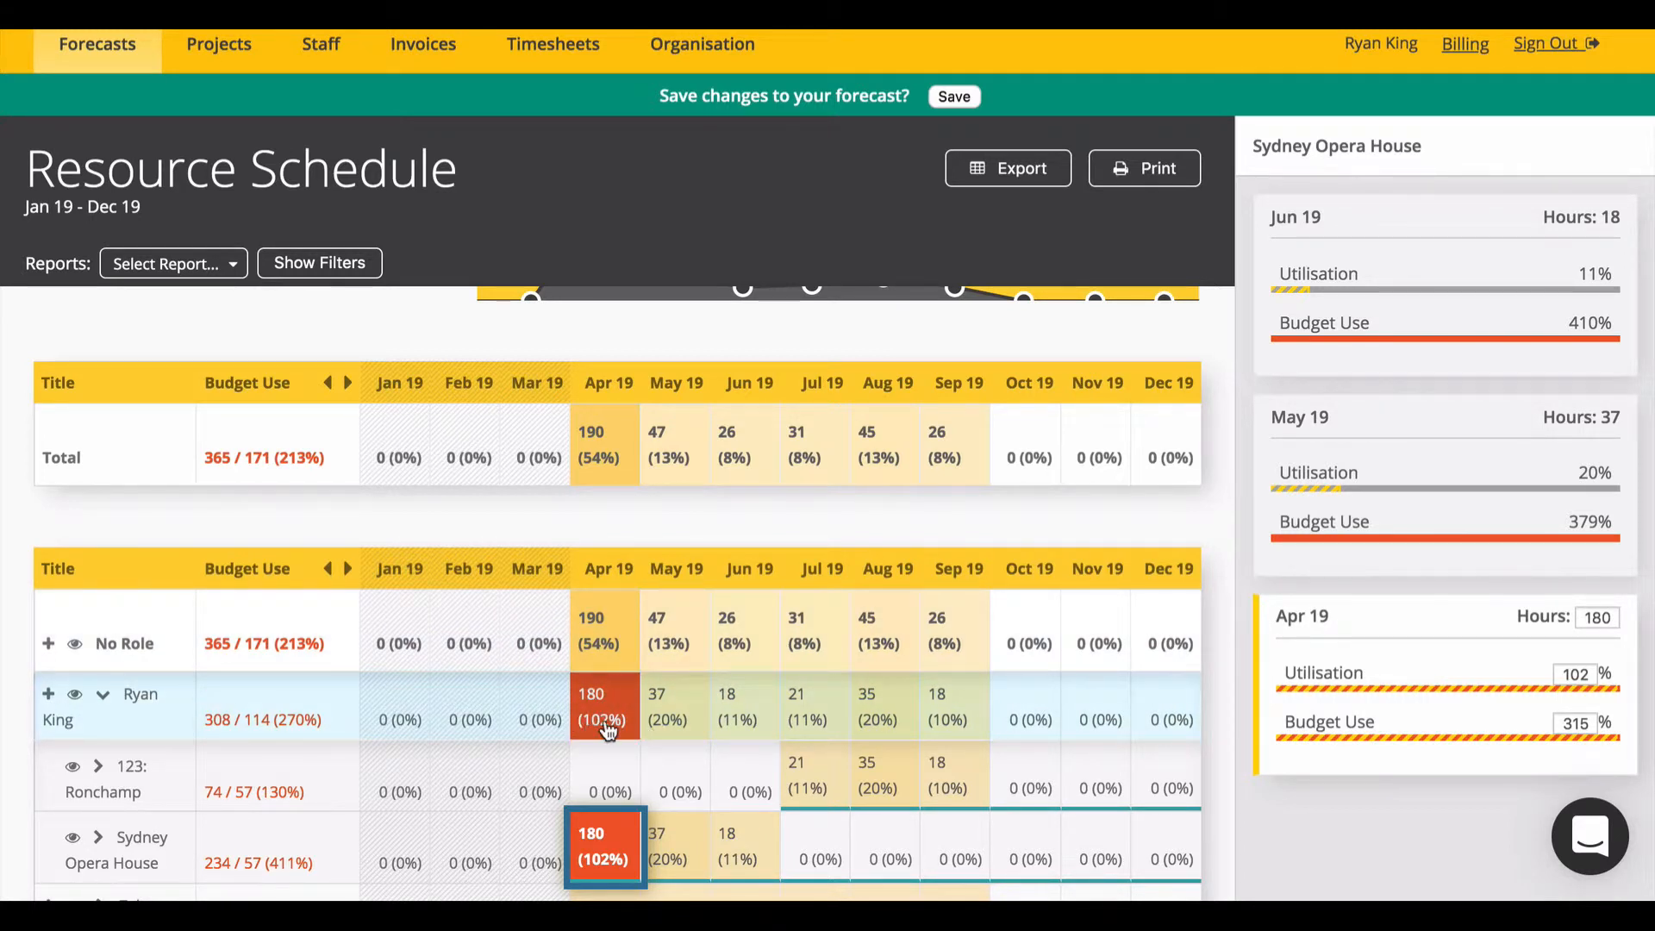
click(608, 863)
text(140)
key(Return)
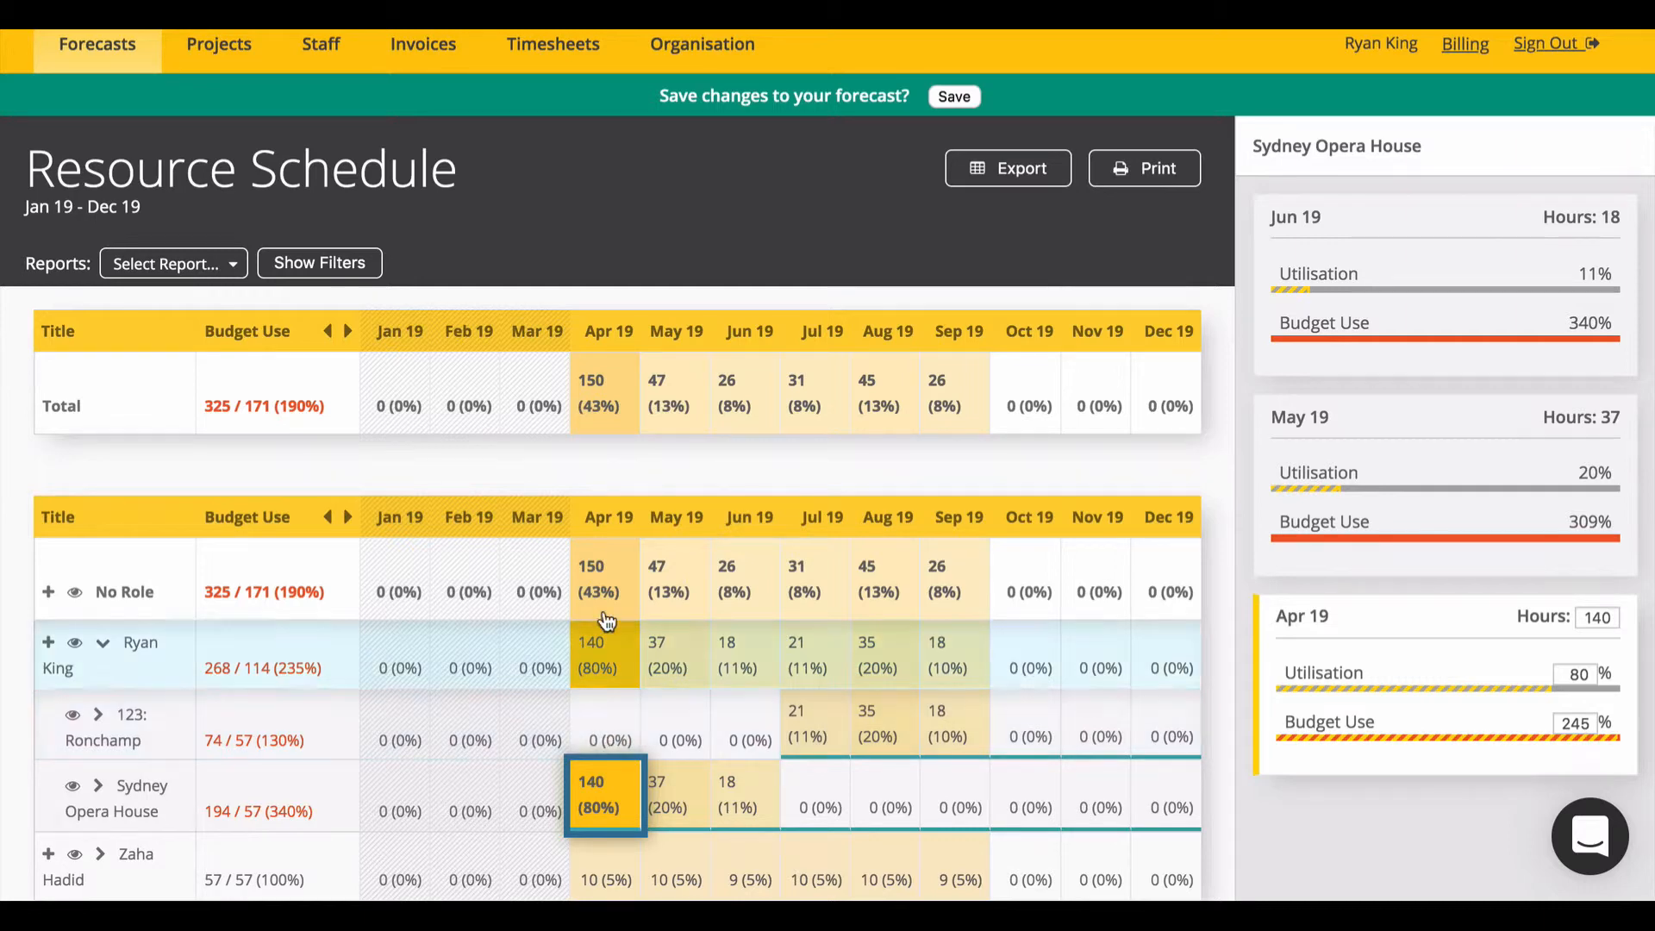
scroll(608, 579, up, 4)
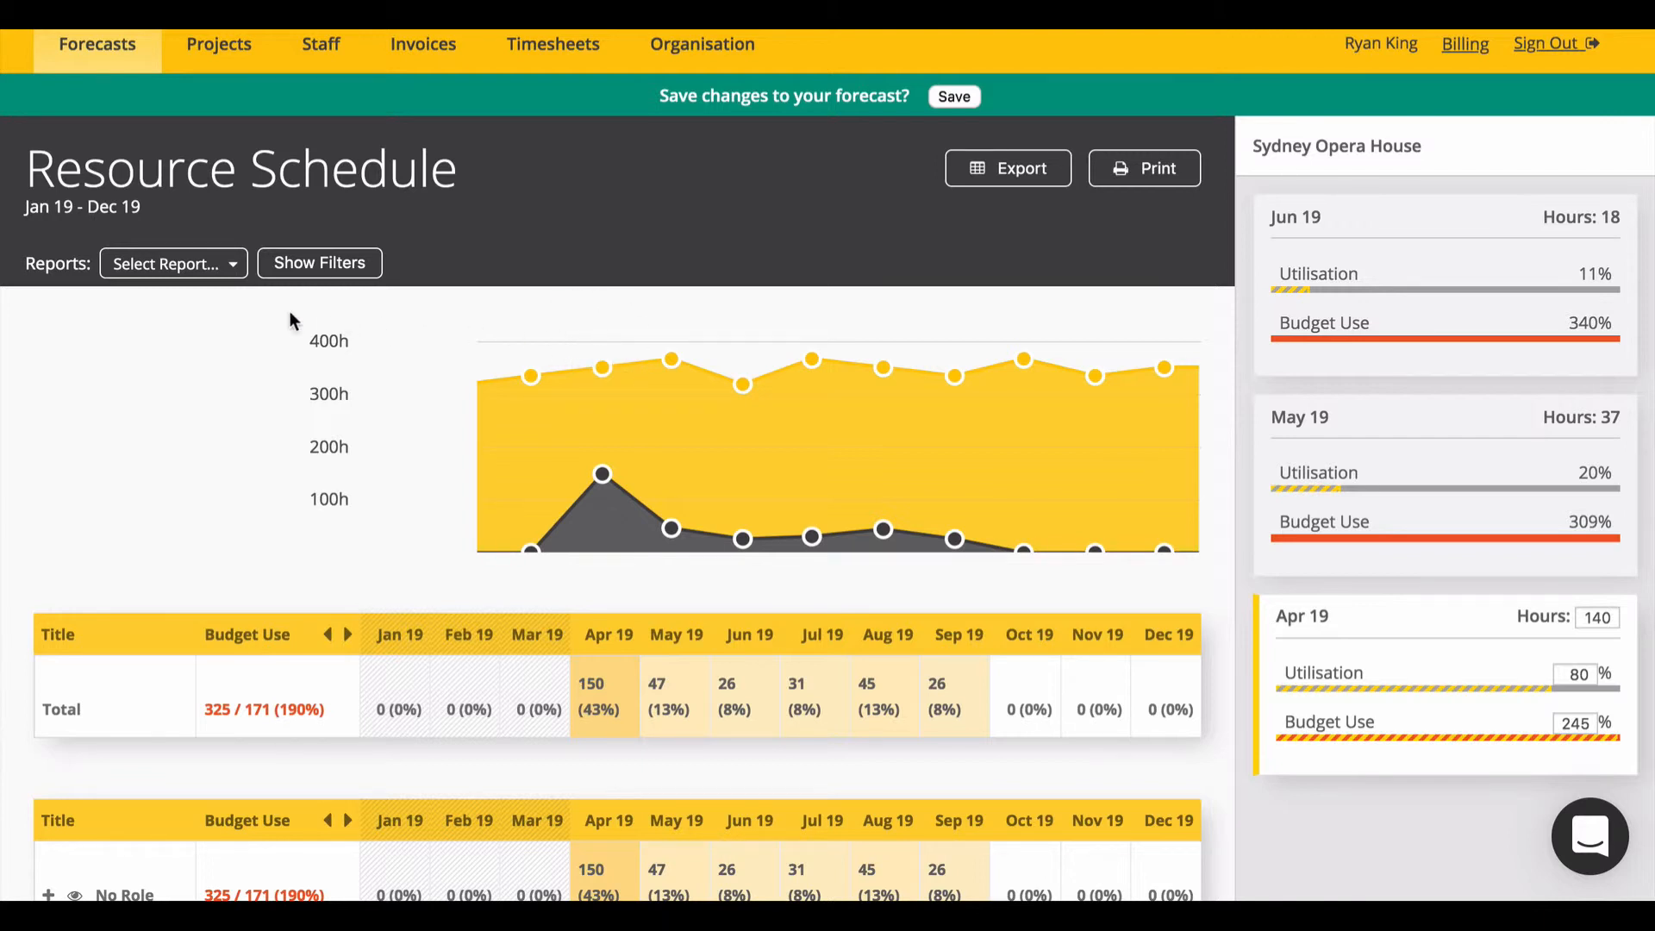
Step: Stop grouping the Resource Schedule by Staff Role and Staff Member
scroll(425, 483, down, 3)
scroll(426, 490, up, 2)
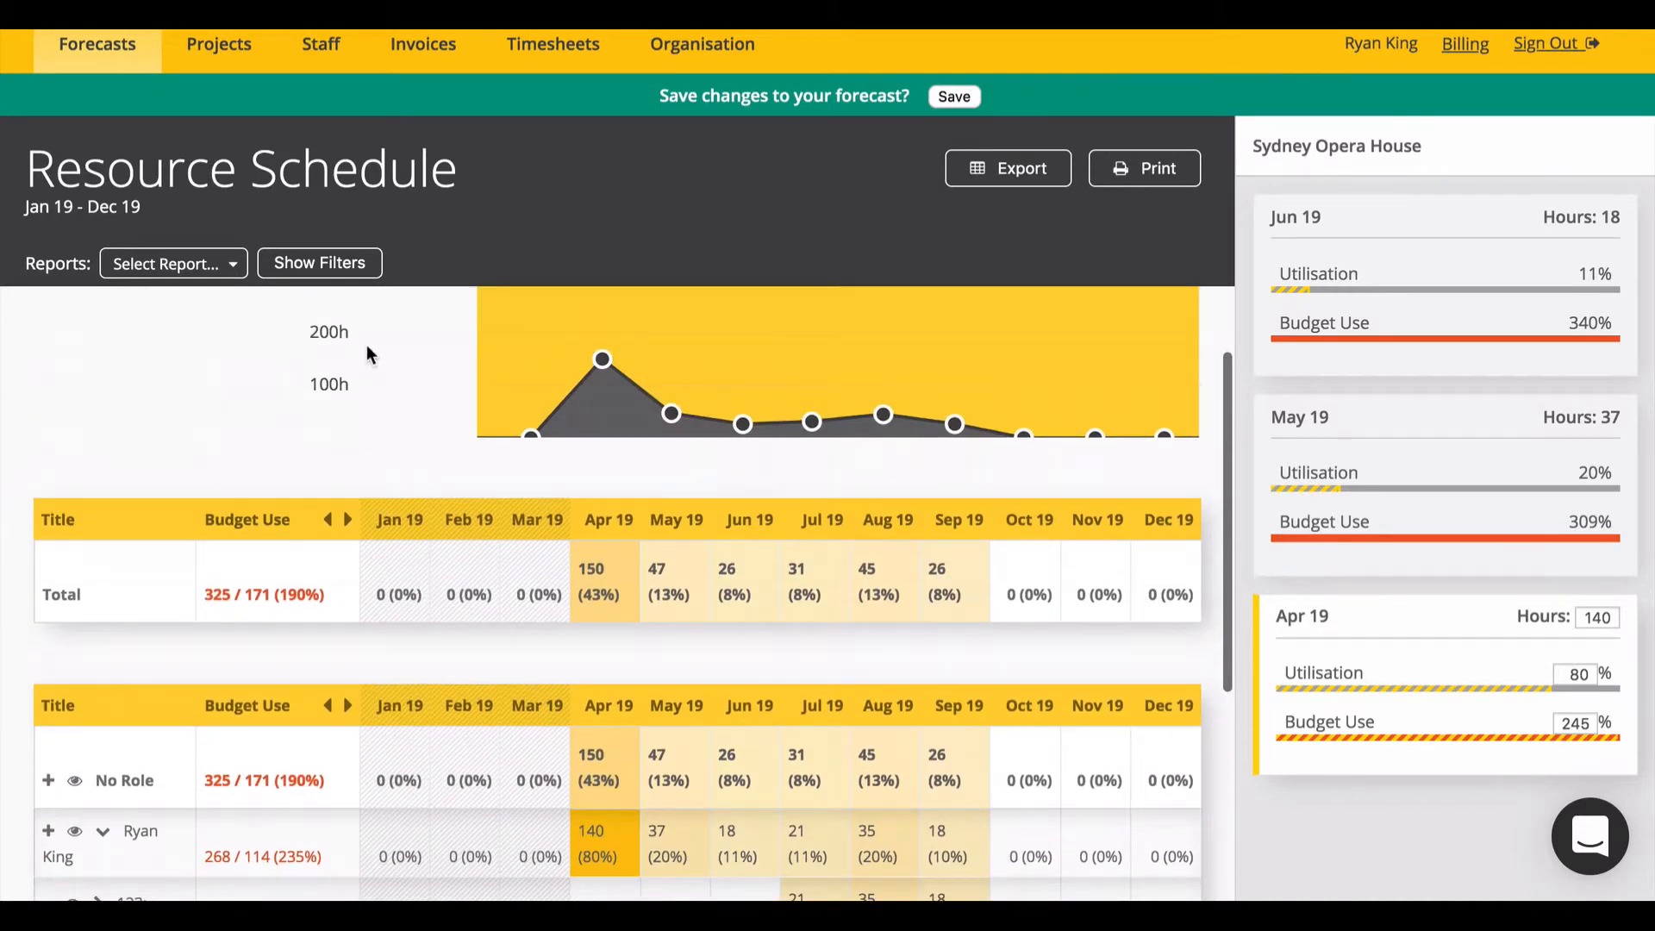
click(343, 267)
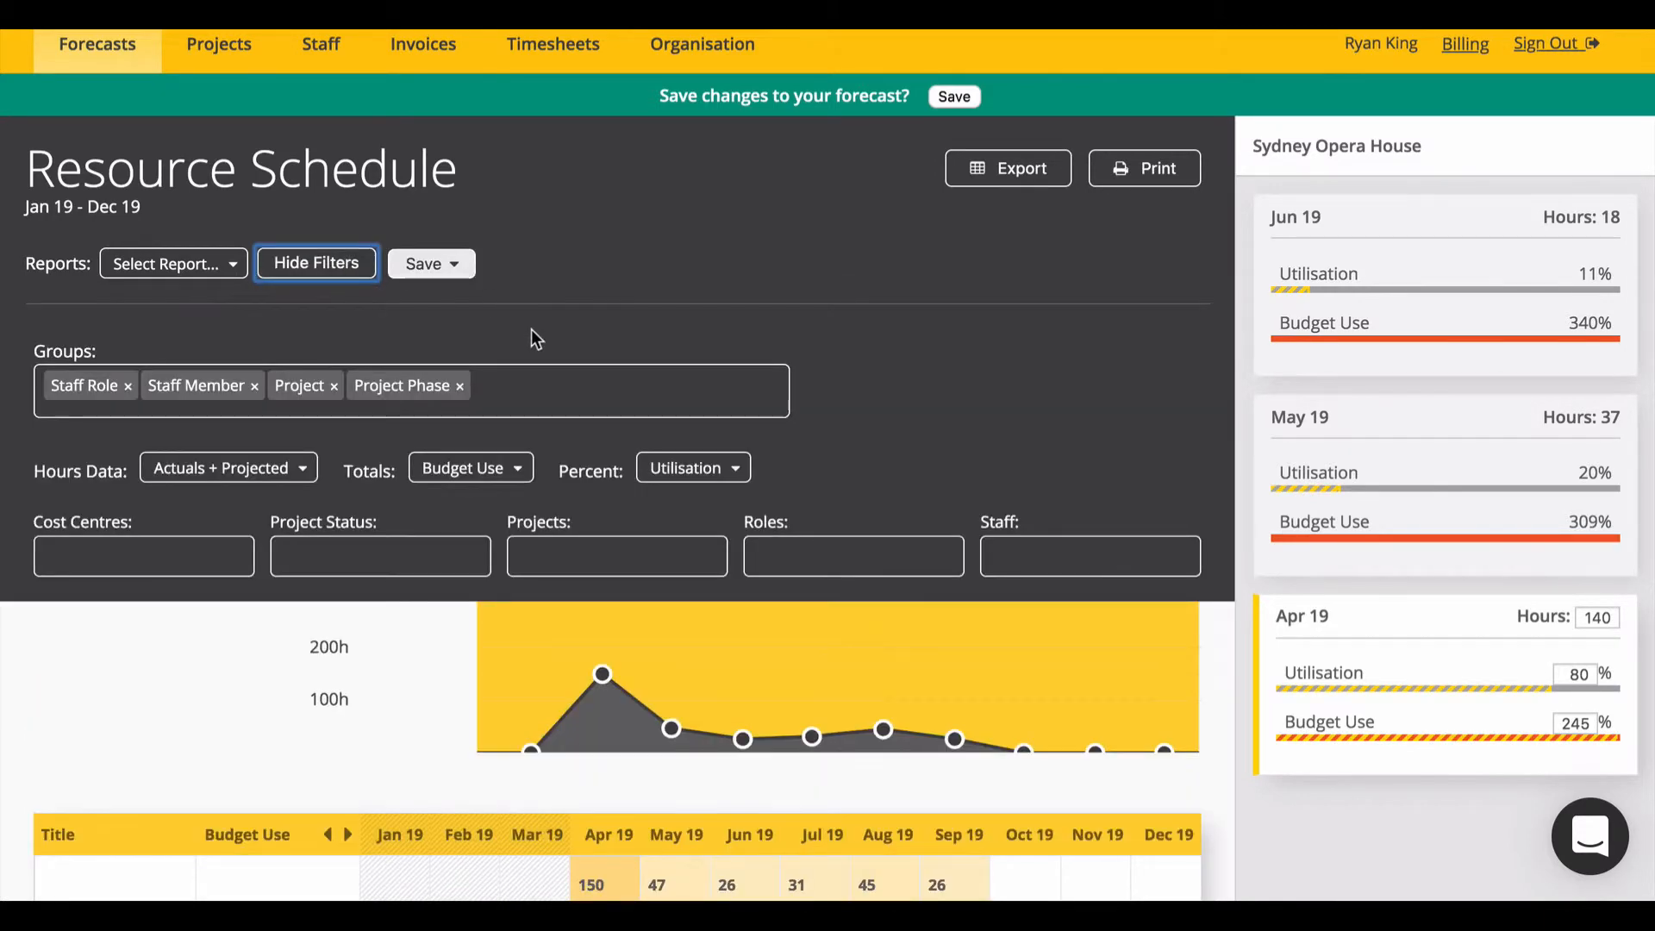
click(128, 389)
click(127, 388)
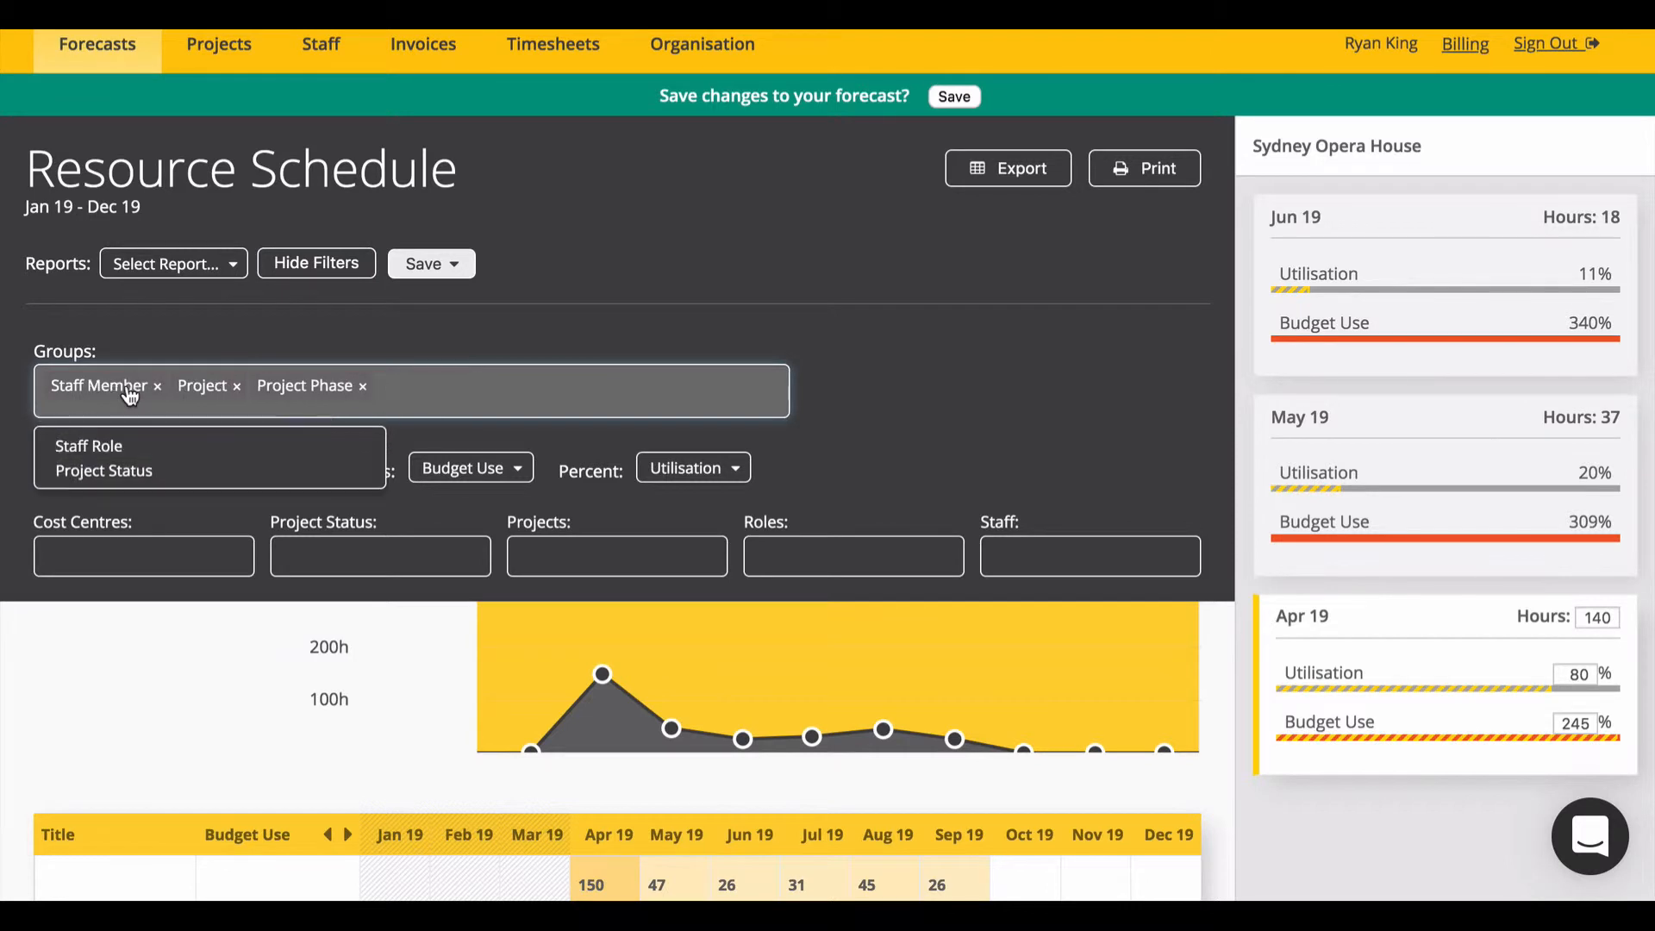
click(162, 388)
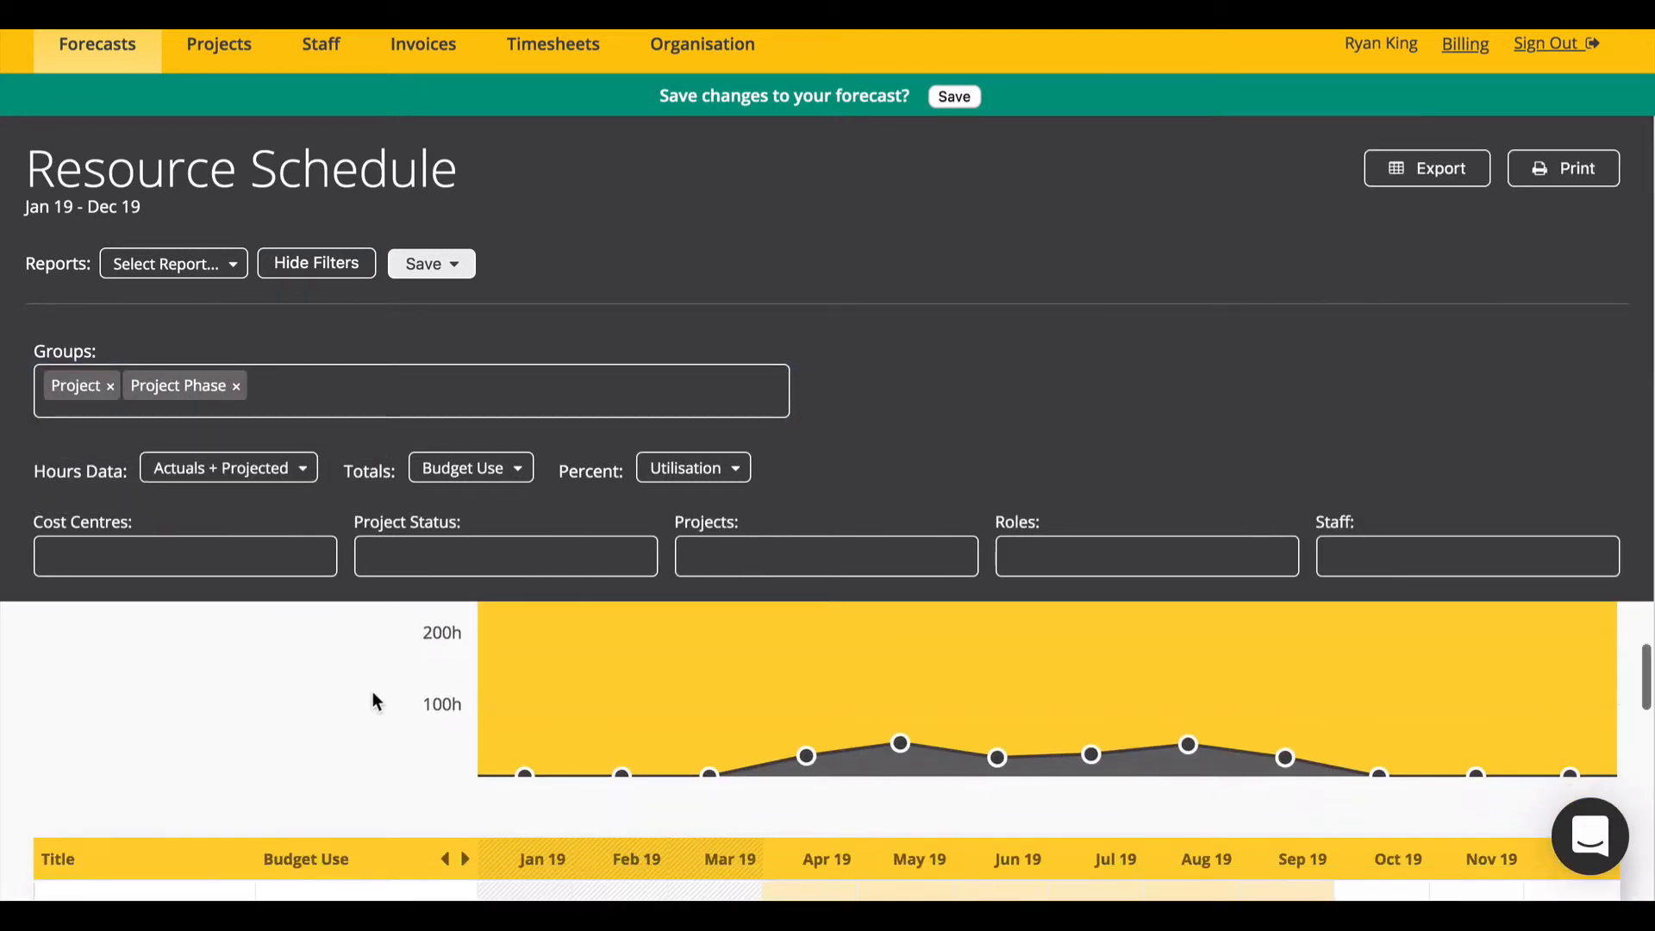
Step: Filter the schedule to the Sydney Opera House project and one staff member
scroll(367, 638, down, 5)
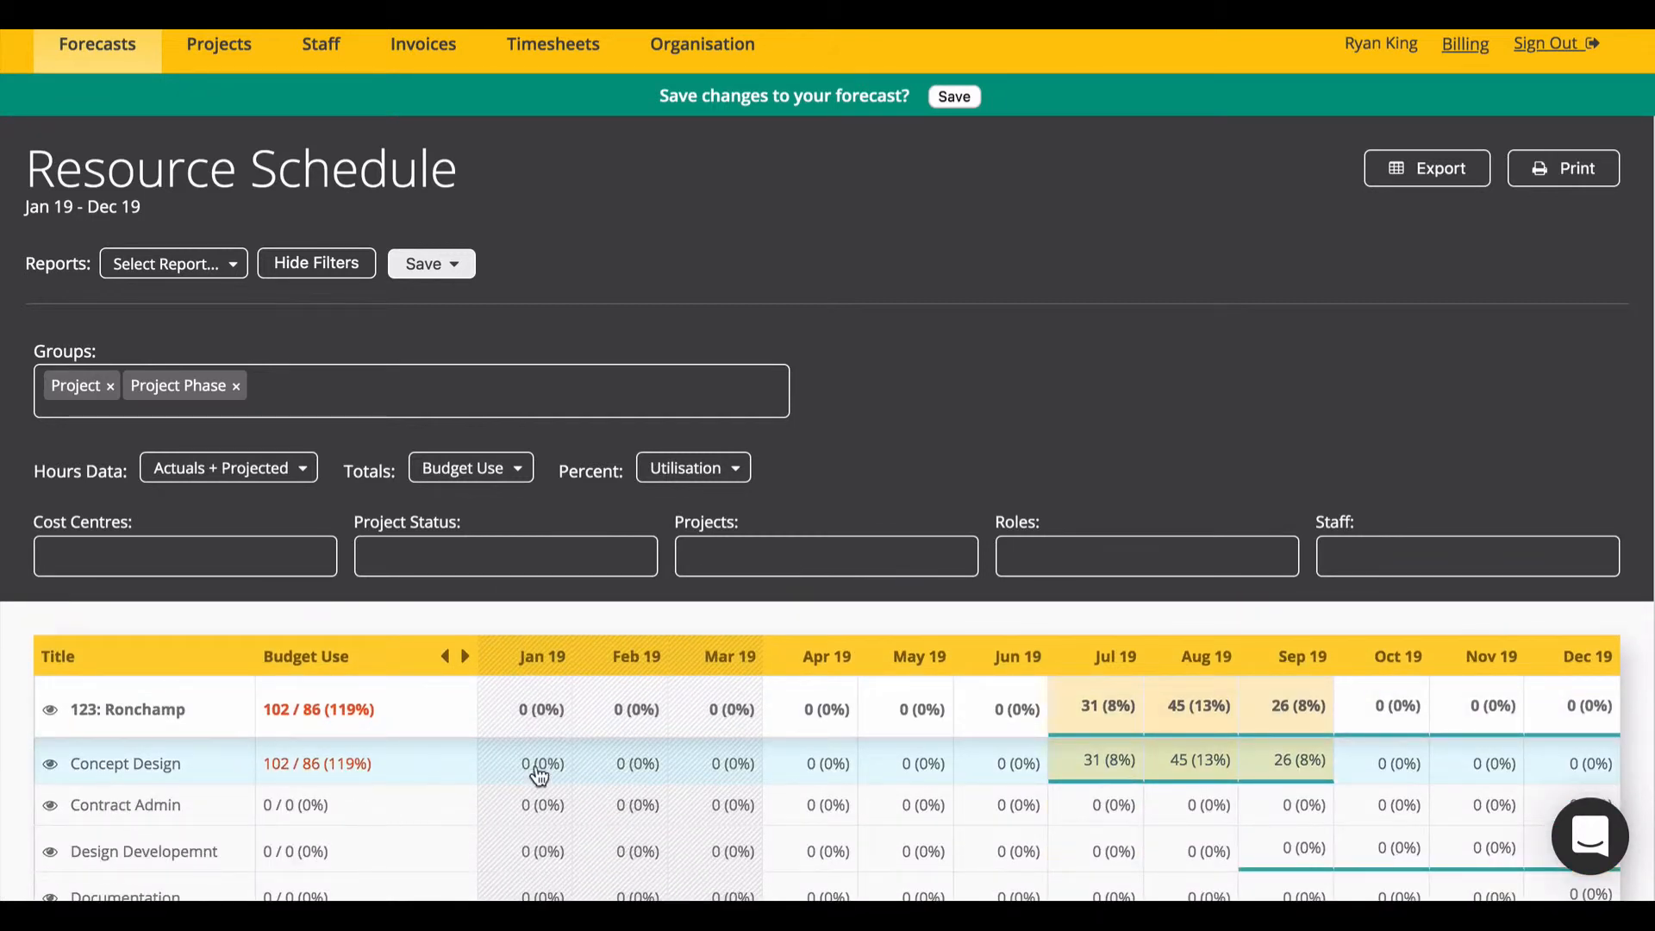
scroll(702, 777, down, 3)
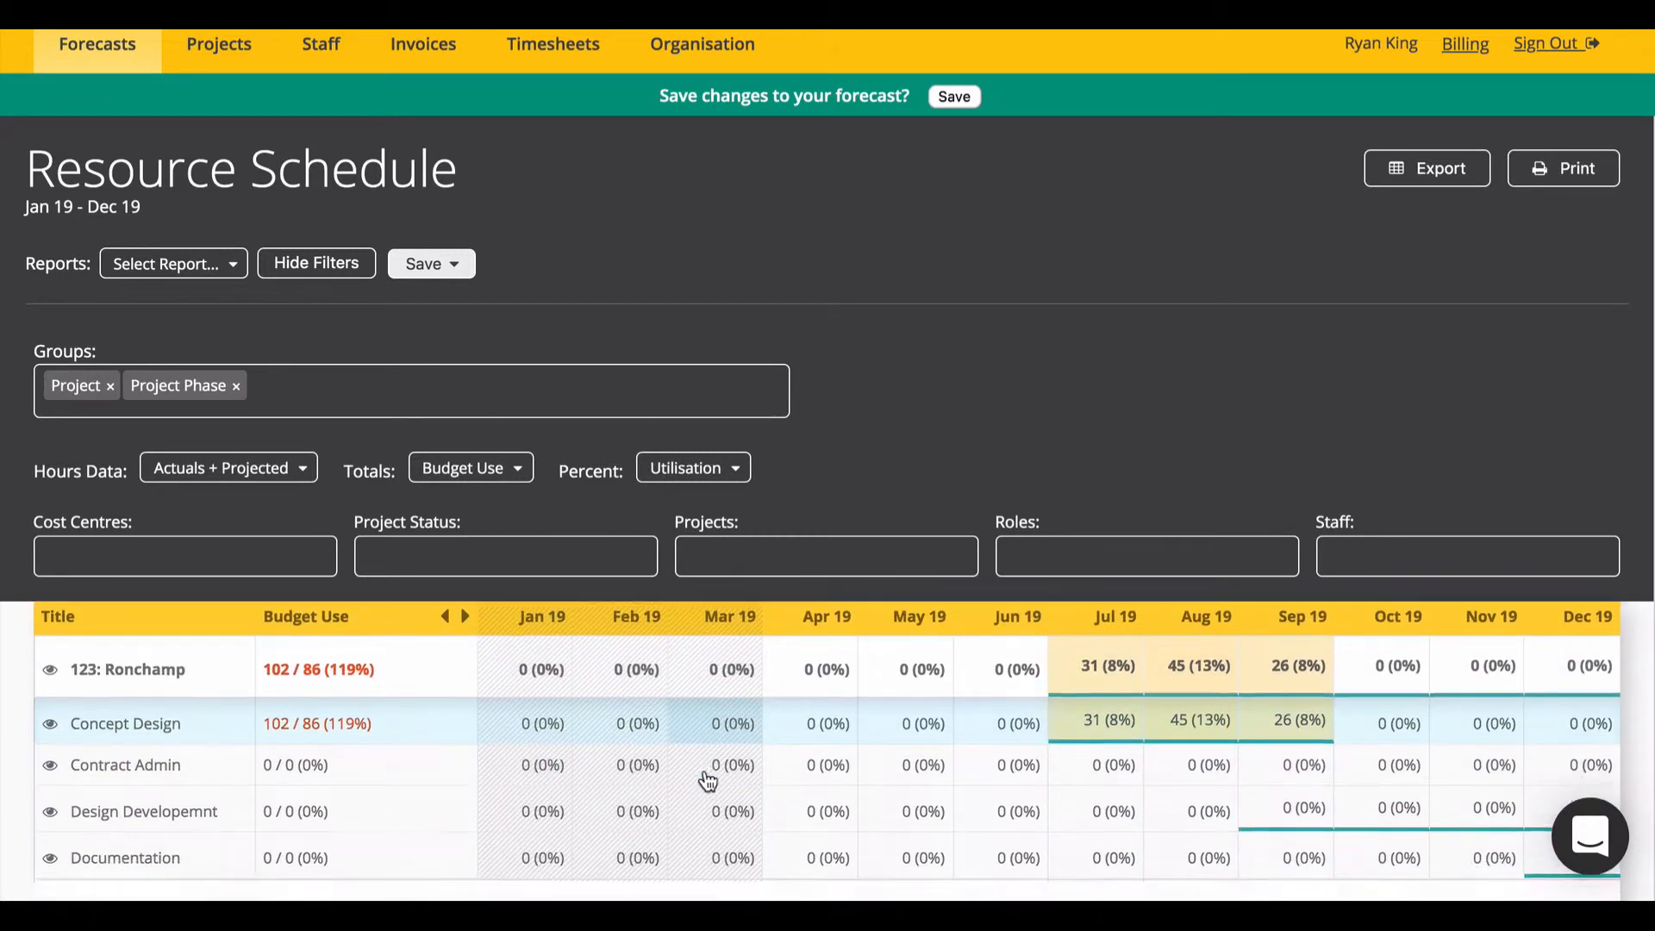
scroll(639, 674, up, 3)
click(689, 556)
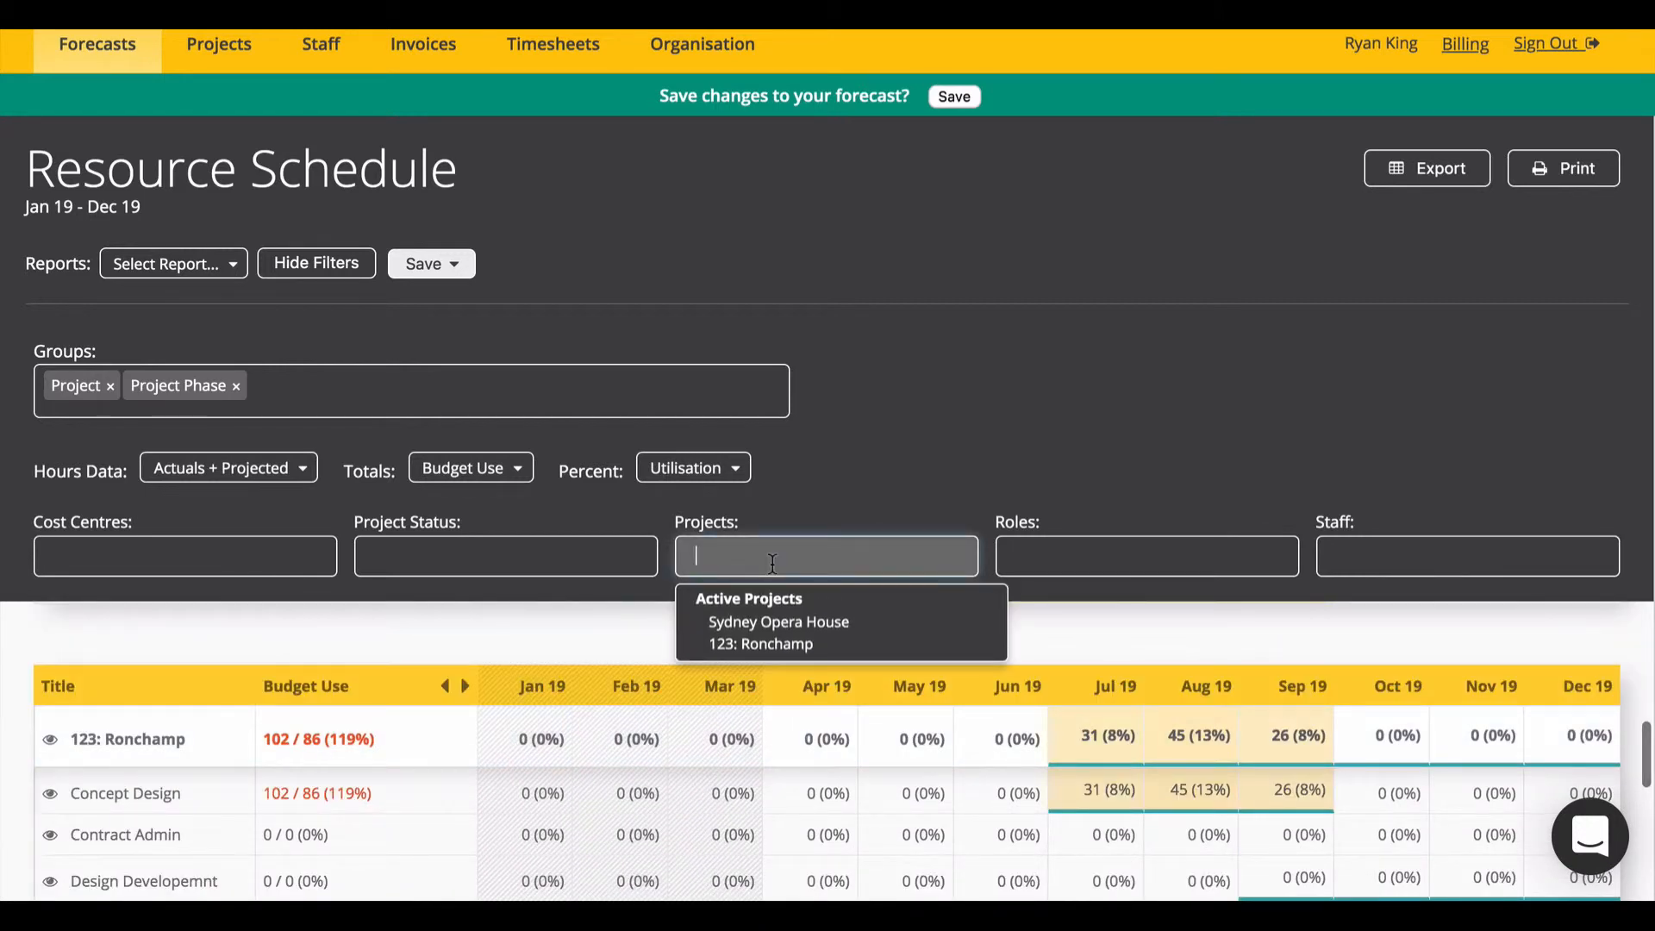
click(807, 631)
click(1106, 545)
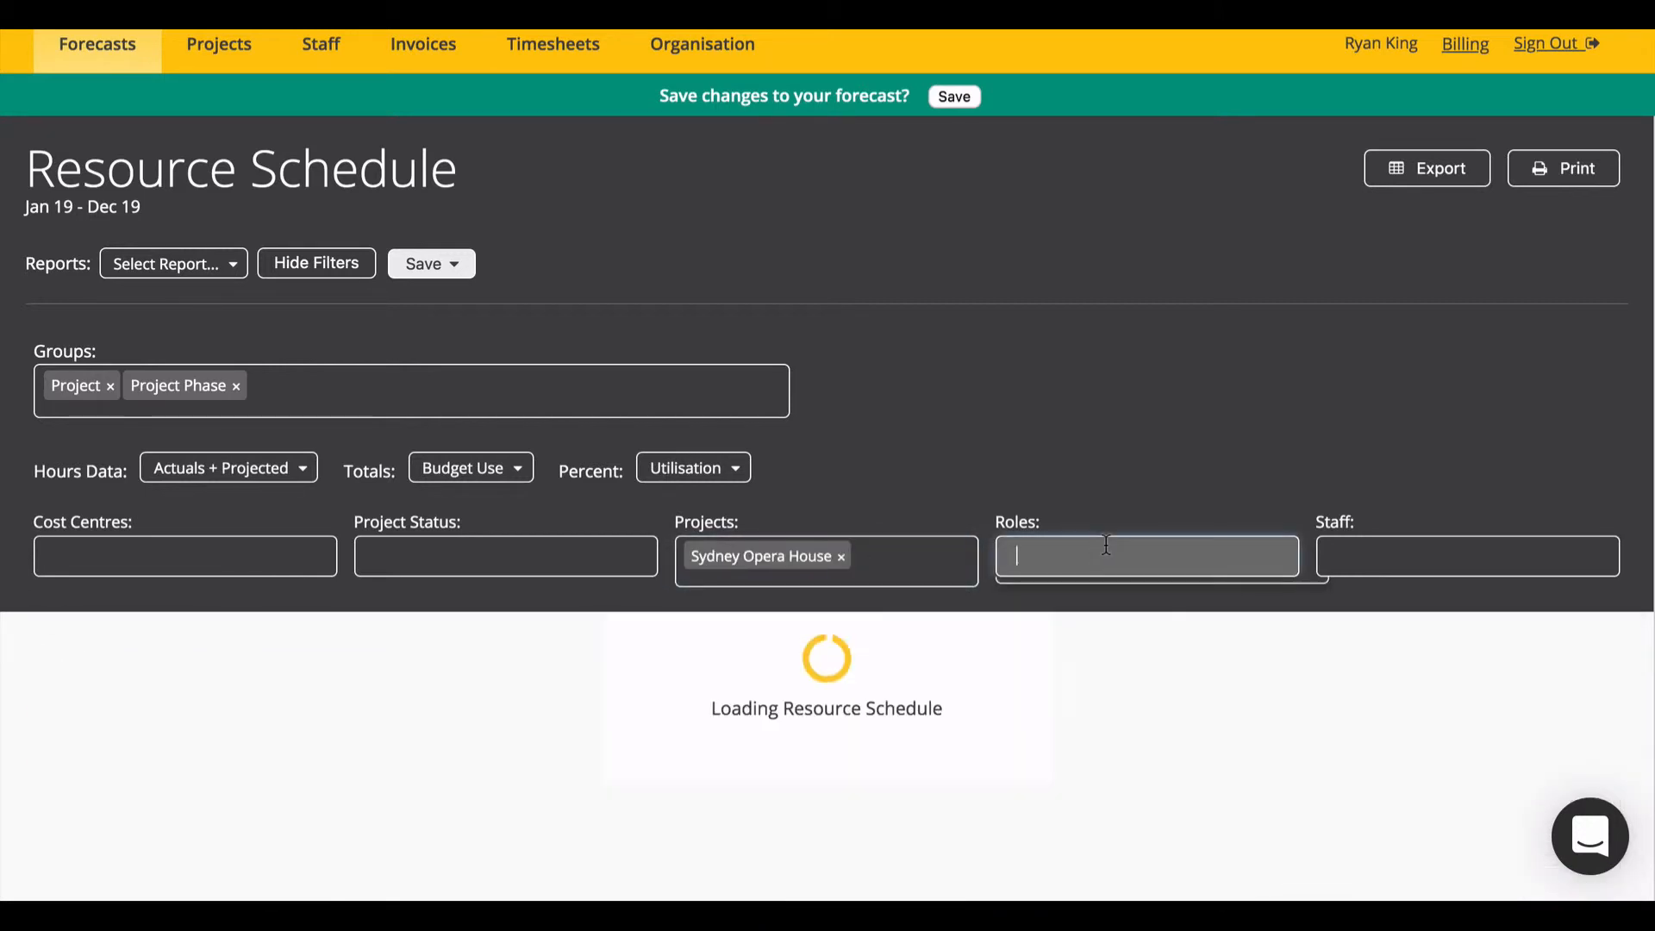
click(1379, 556)
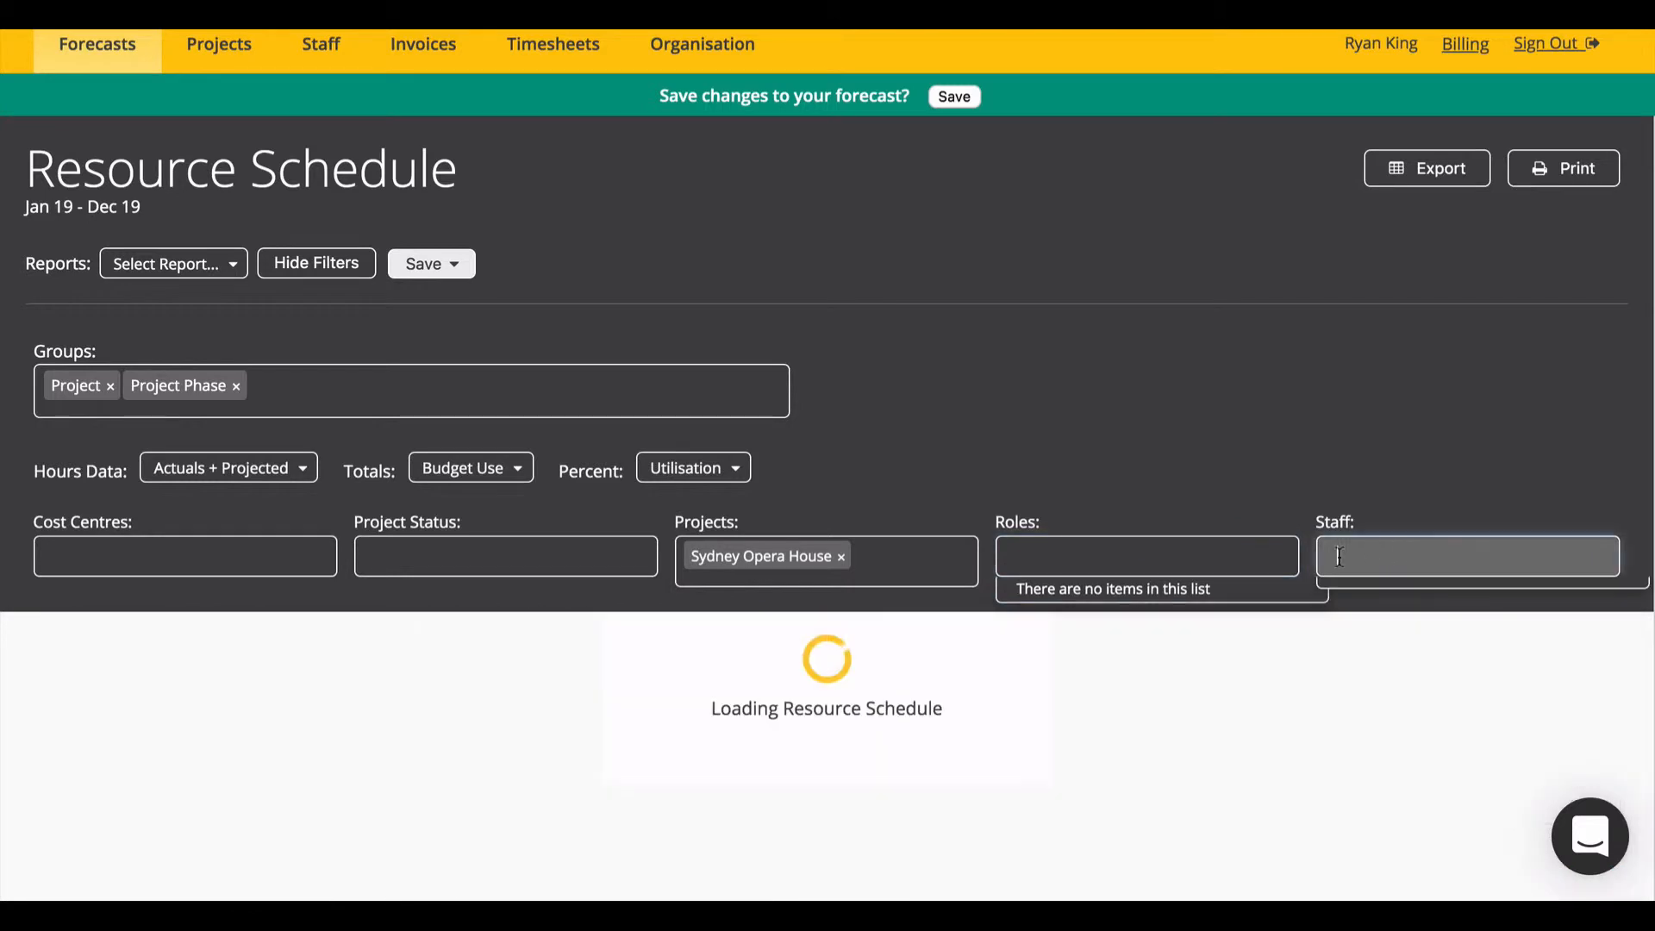
click(1383, 622)
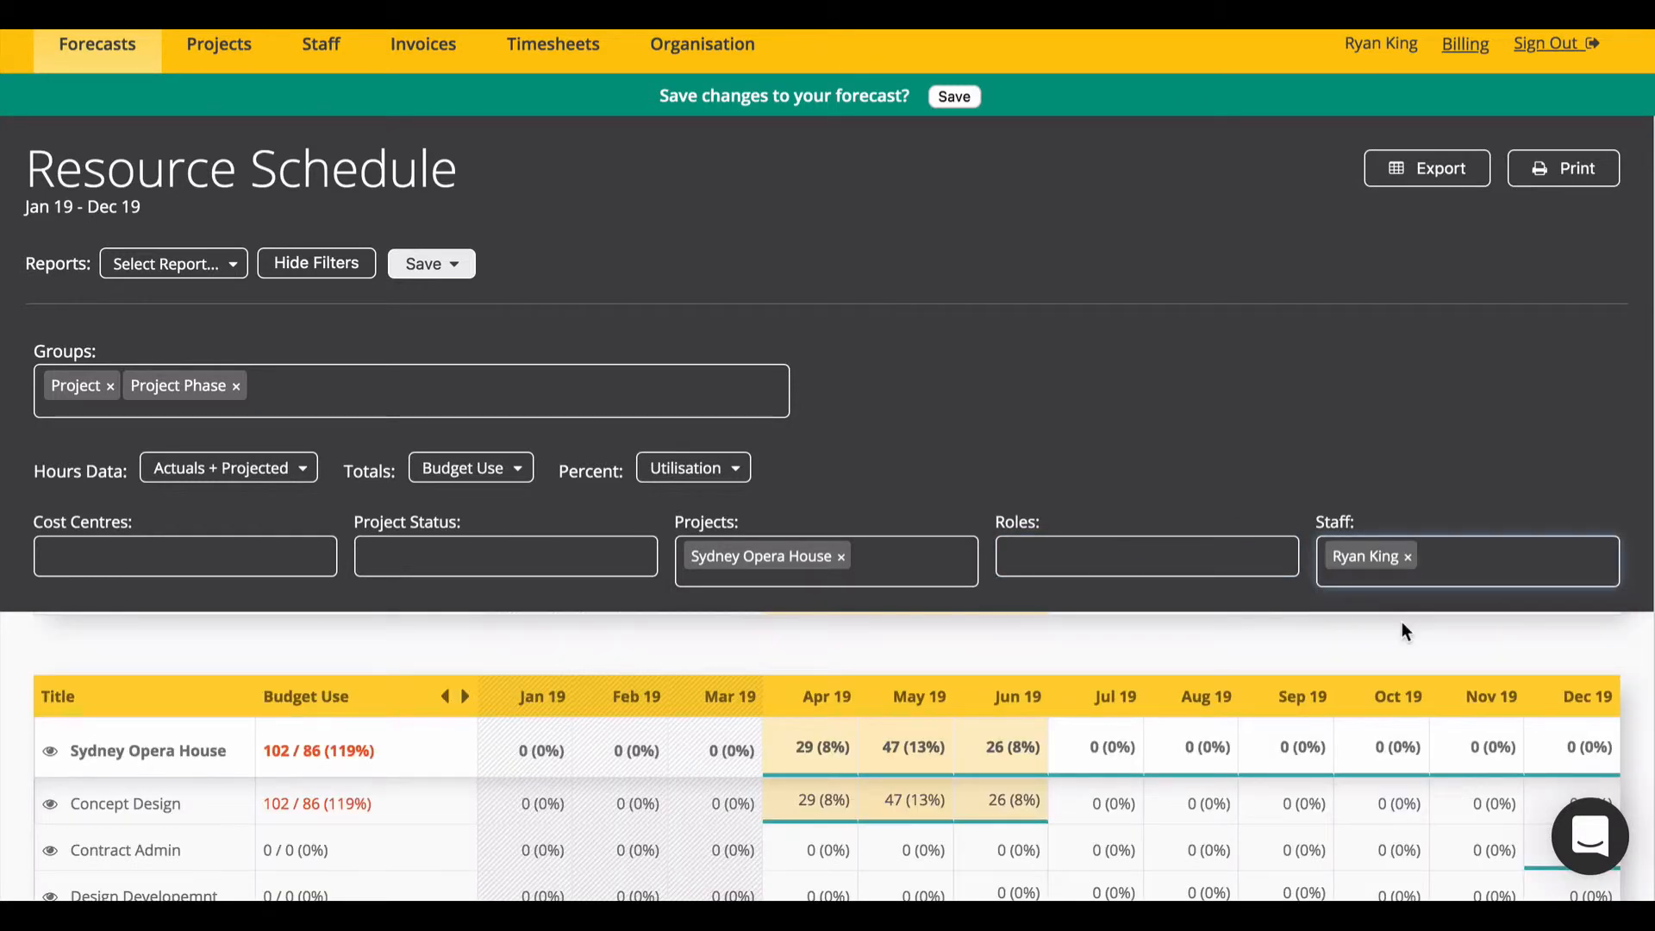
Step: Cancel saving the schedule as a report and hide the filters
click(459, 276)
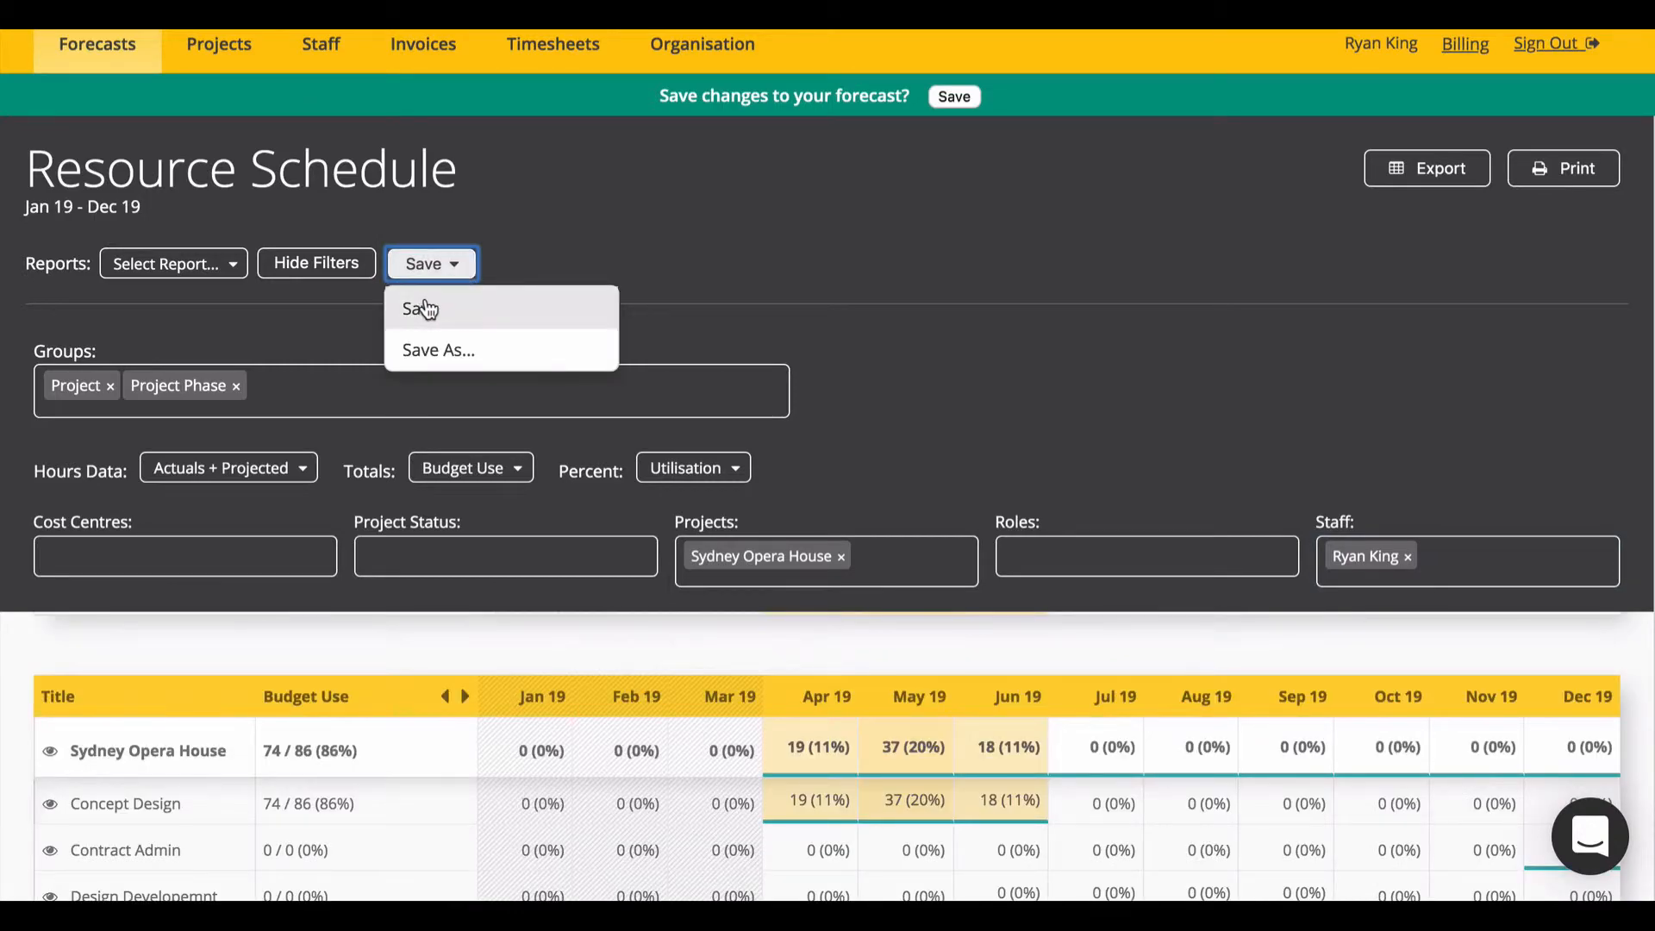
click(426, 307)
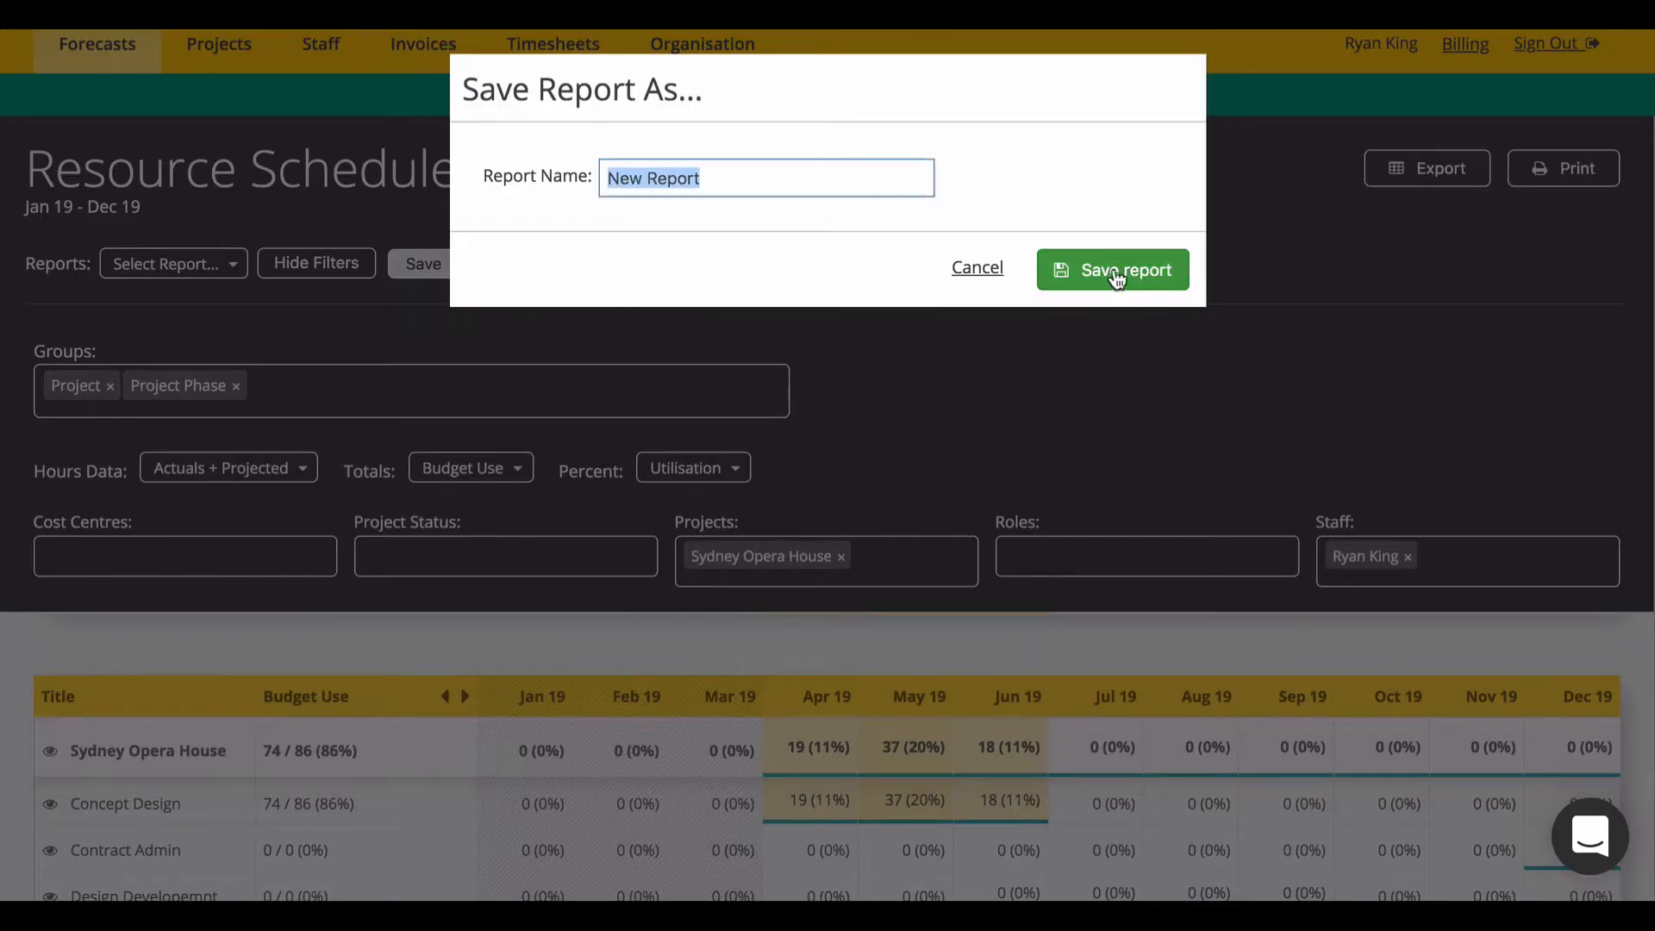
click(987, 266)
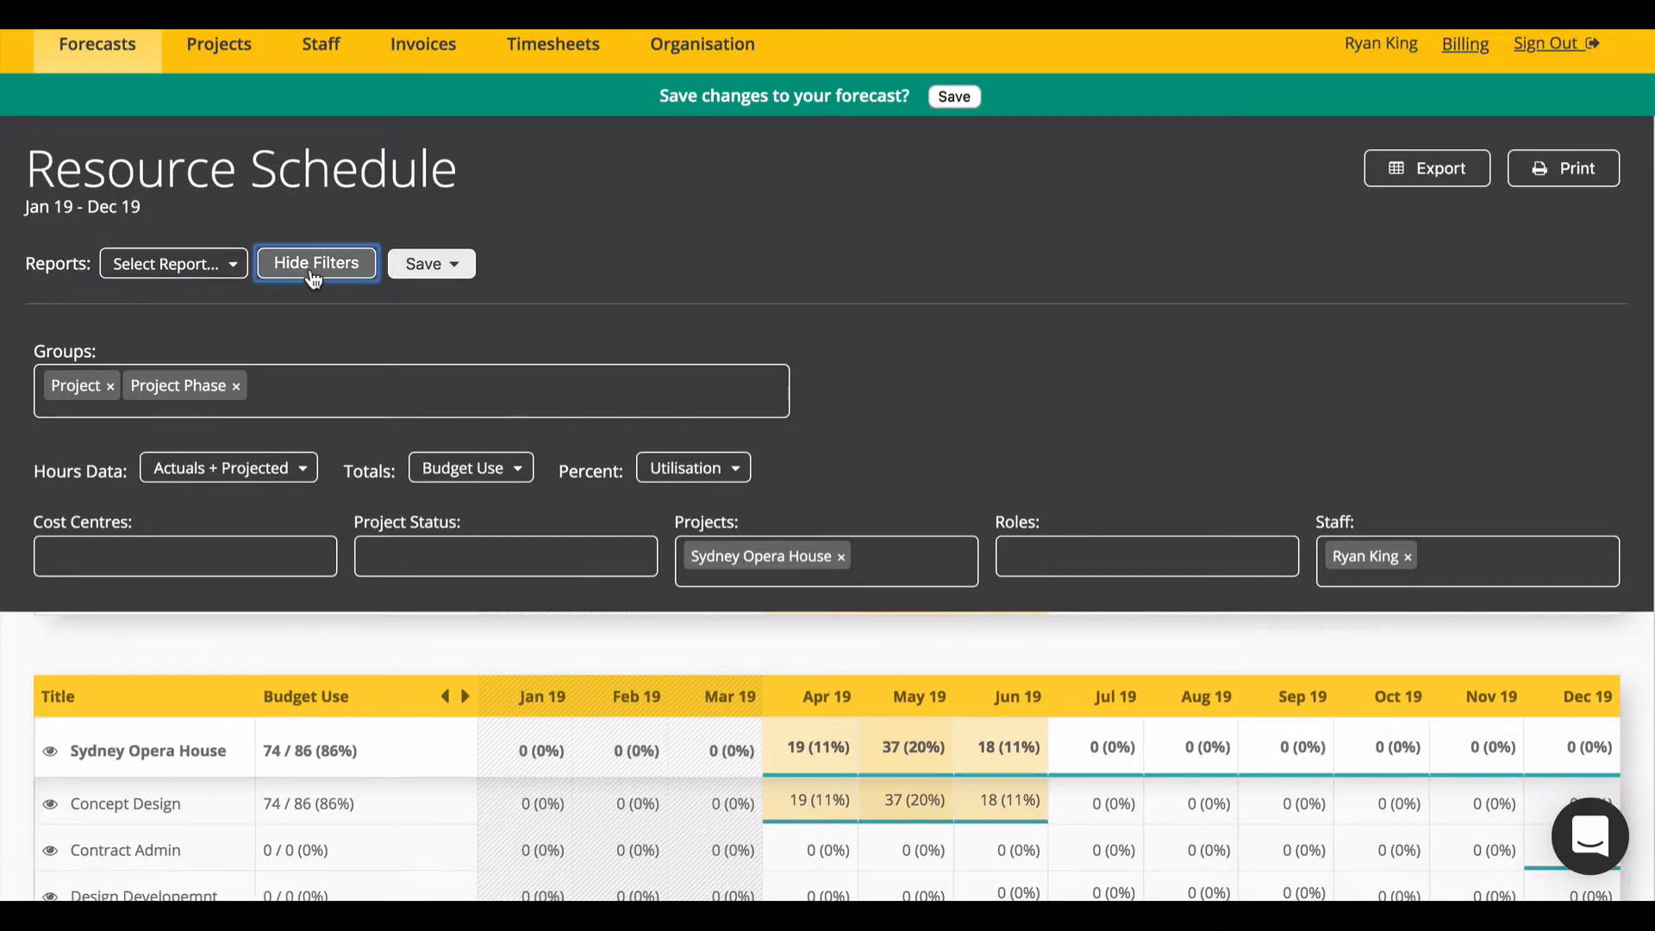
click(310, 272)
Step: View the Revenue Forecast with its filters and save options, then return to the Project List
mouse_move(121, 63)
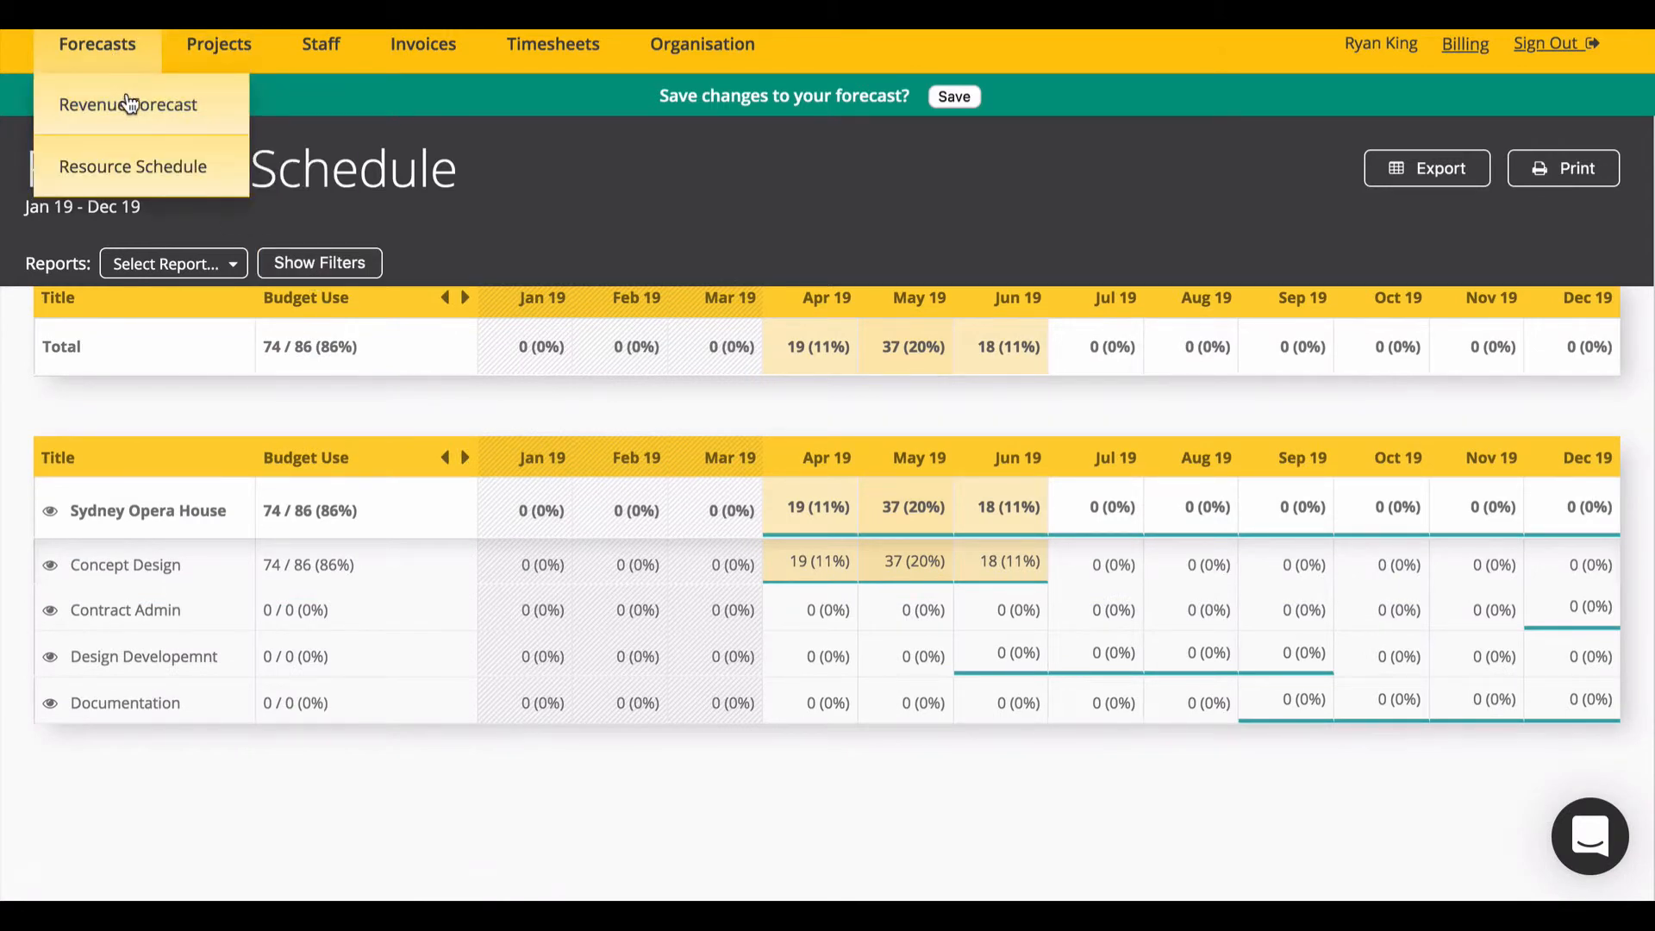
click(129, 102)
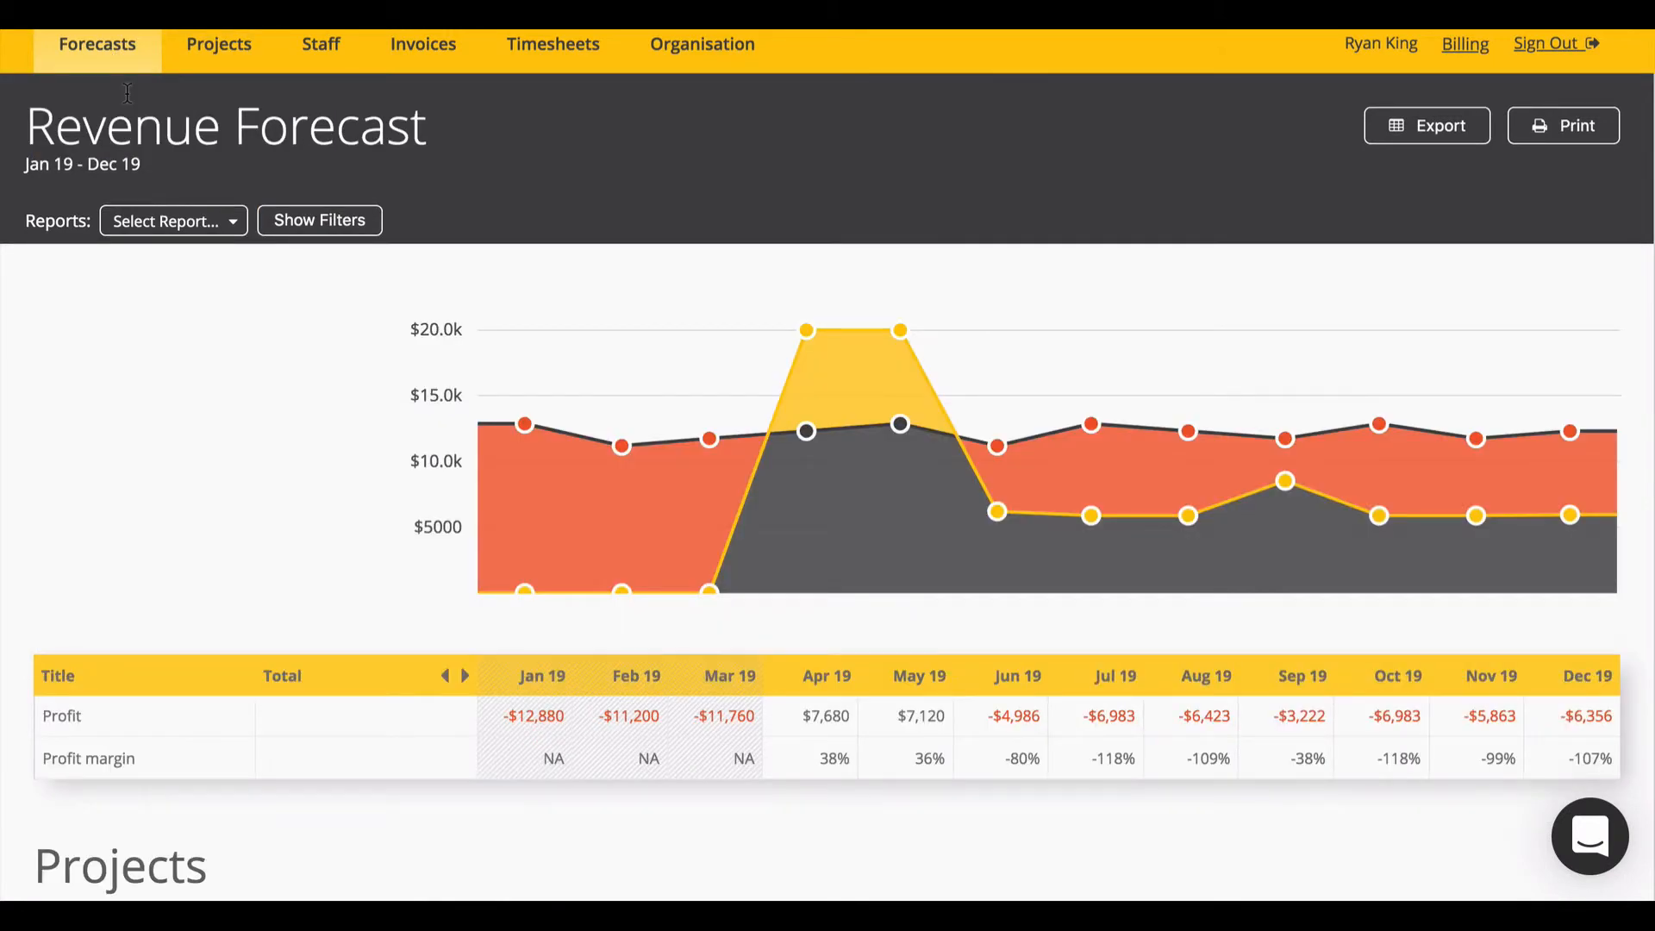
click(321, 222)
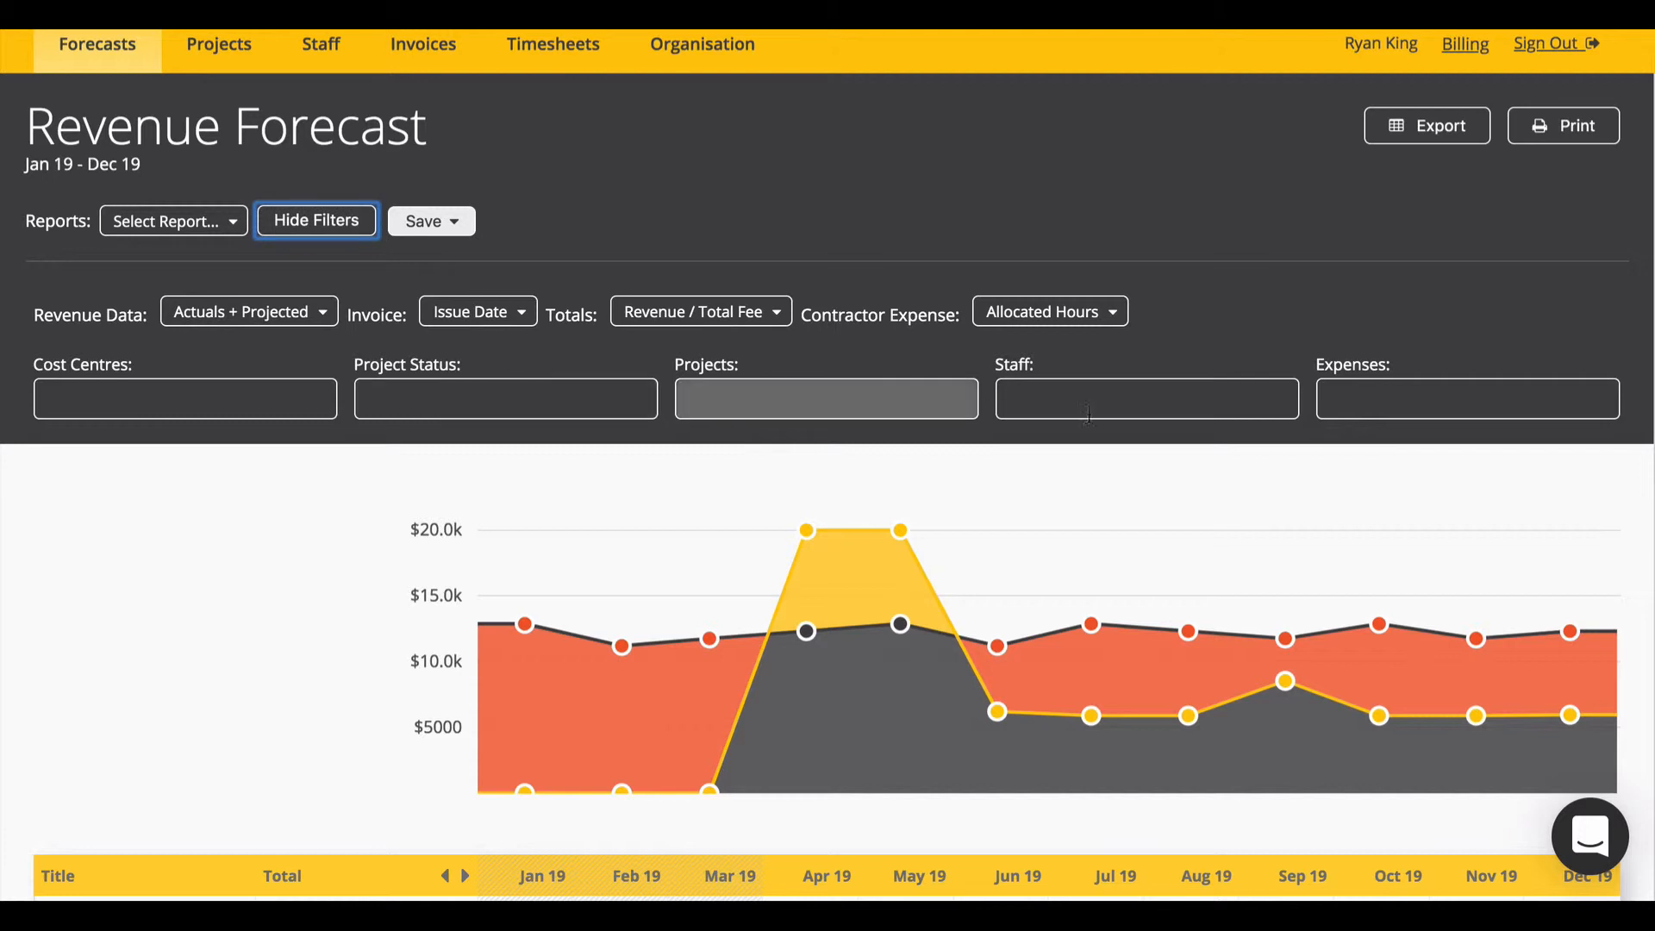
click(472, 225)
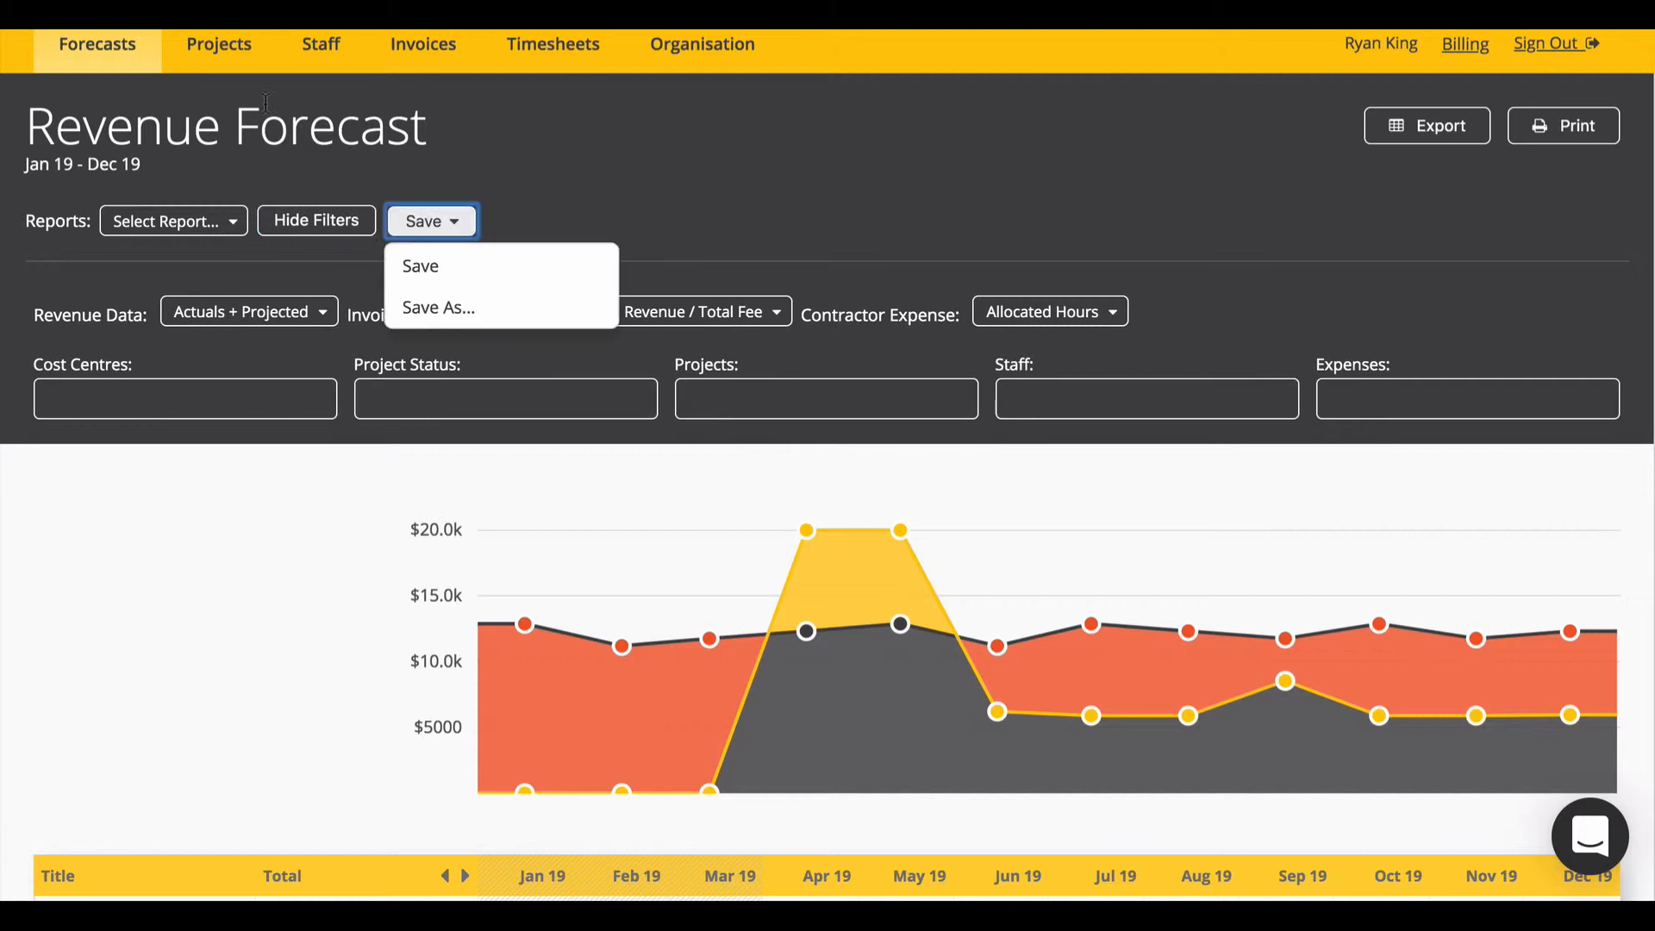
mouse_move(222, 51)
click(212, 101)
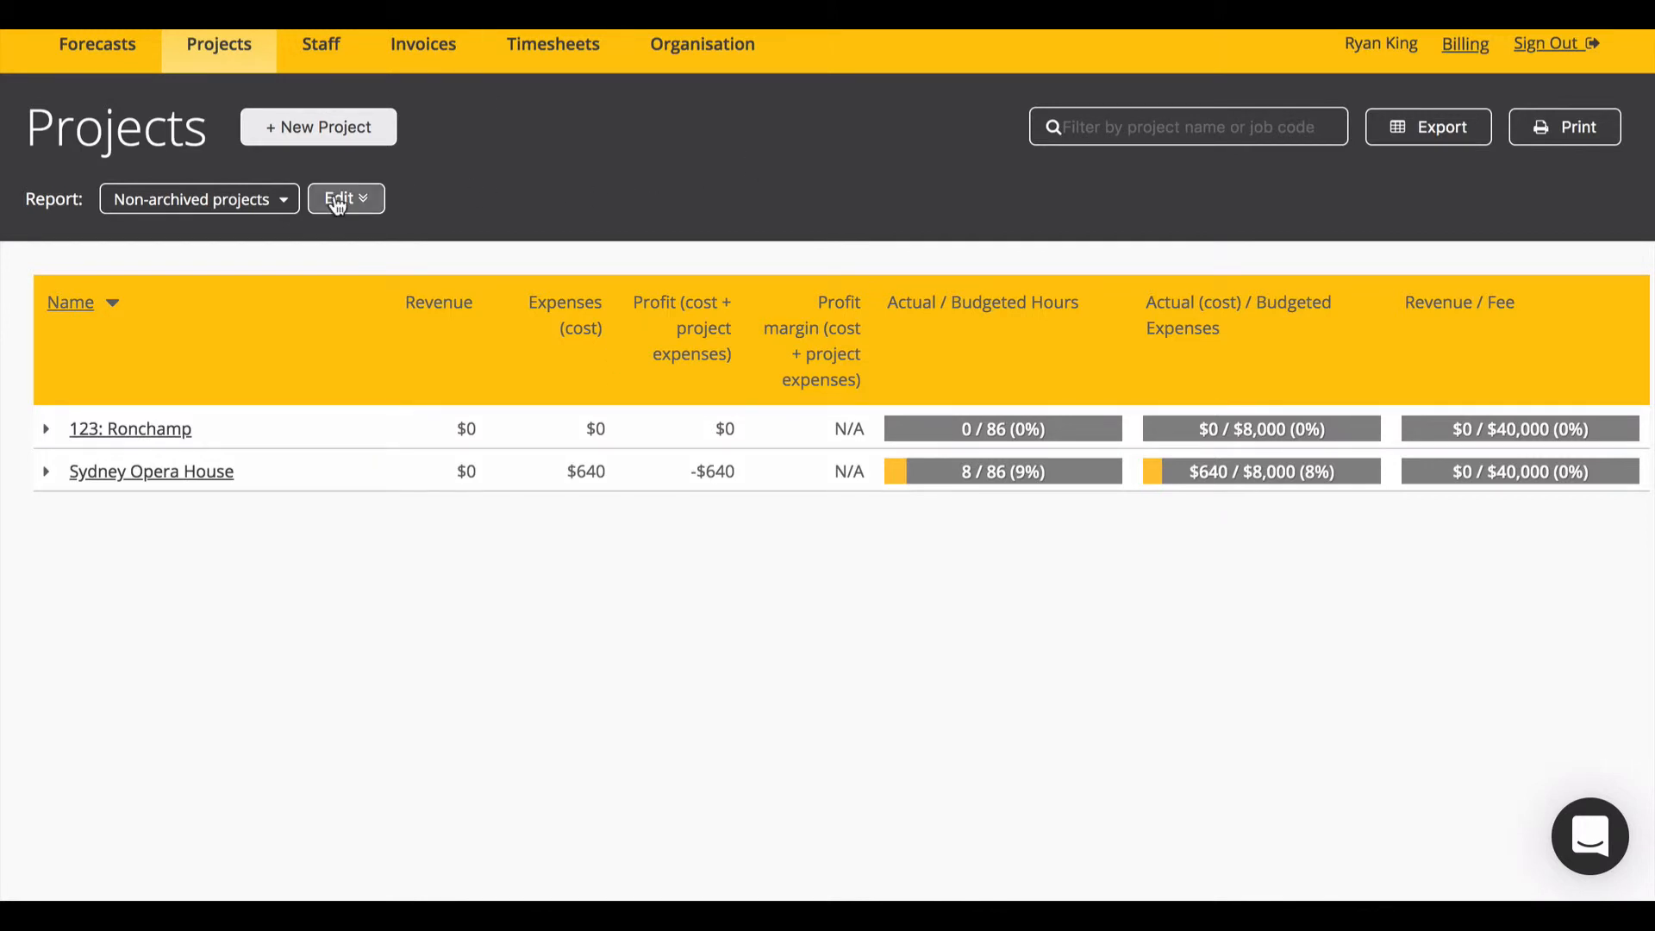
Step: Review the Projects report settings and column choices without changes, then save the report
click(330, 205)
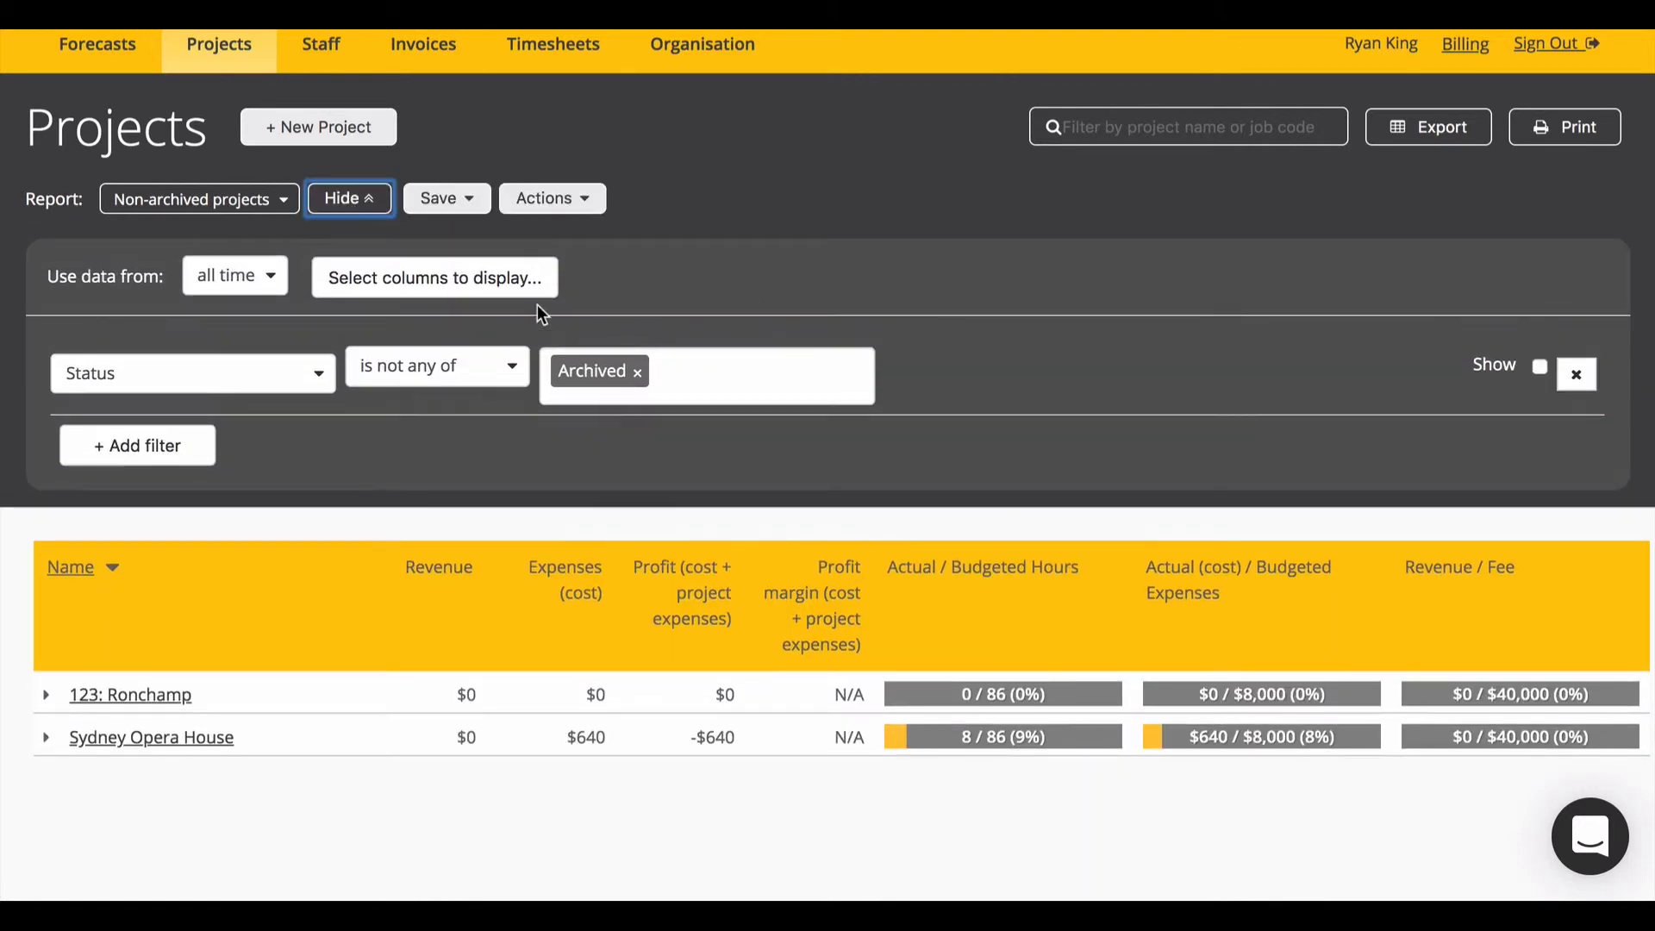
click(440, 280)
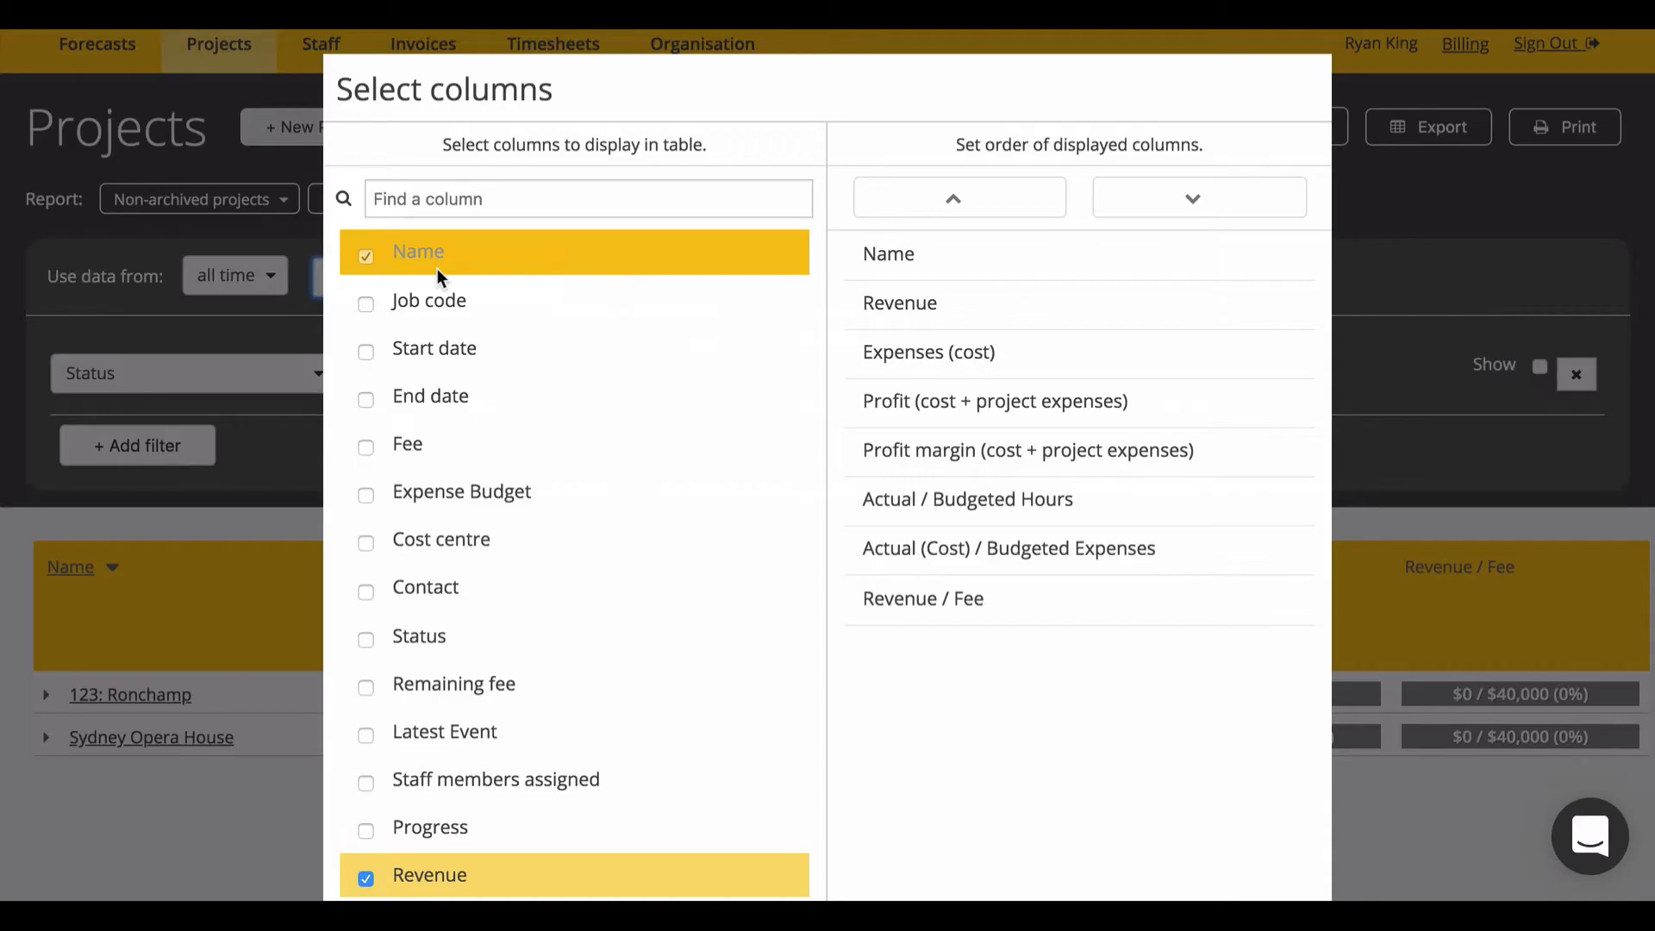
scroll(576, 465, down, 10)
scroll(577, 466, down, 8)
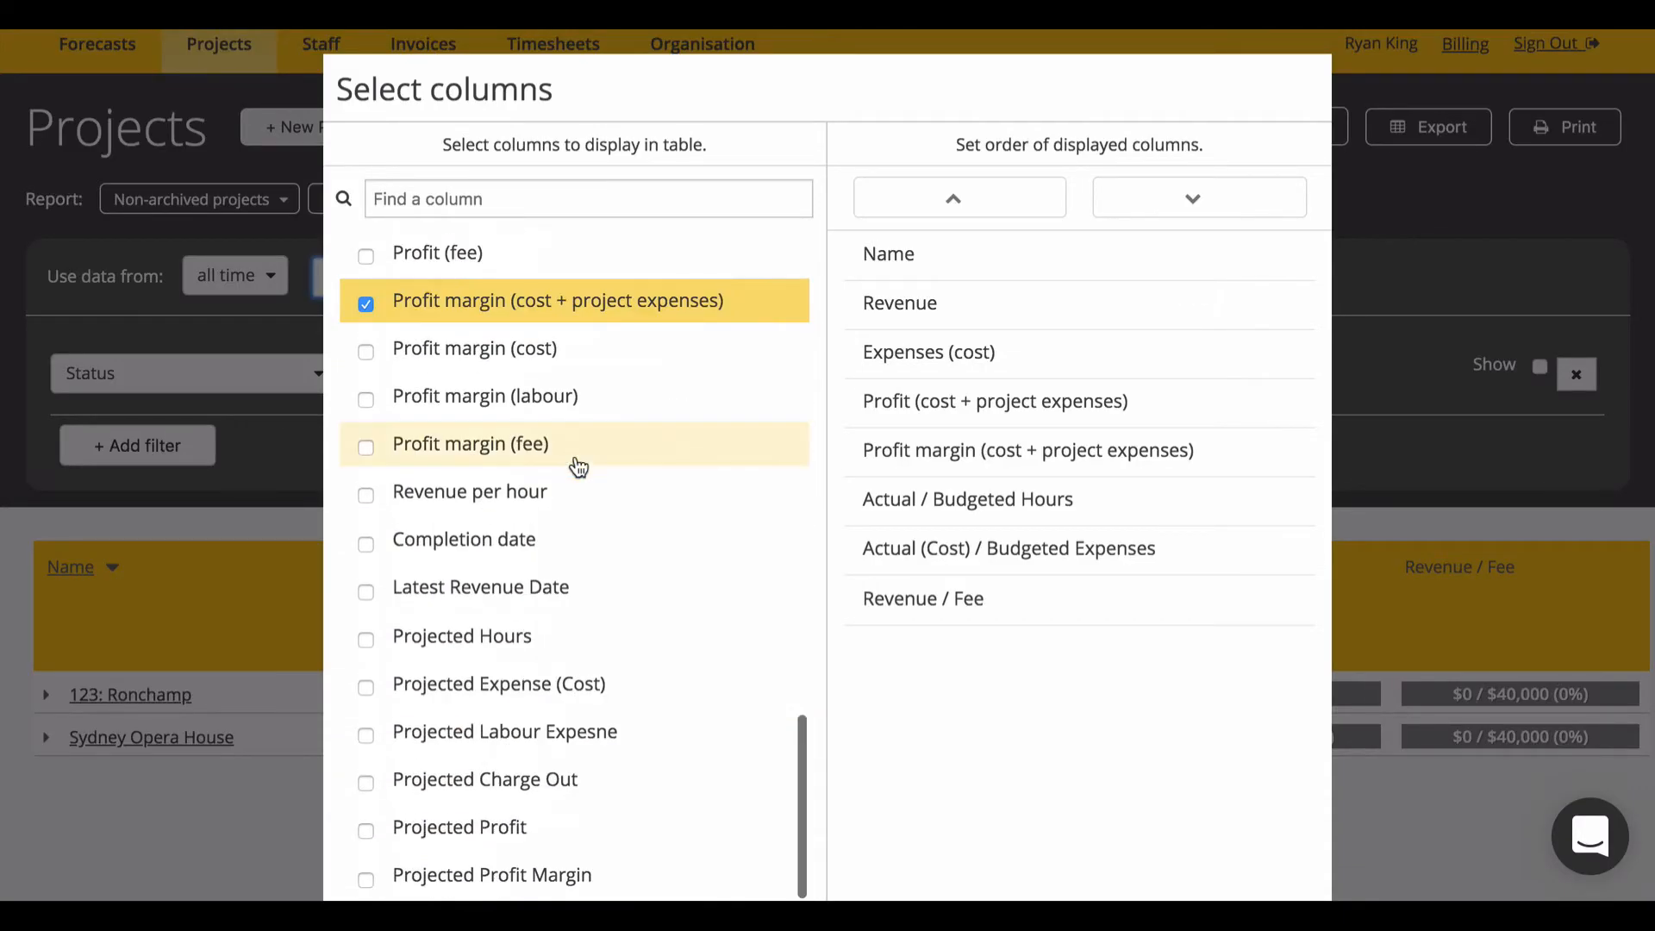
scroll(990, 550, down, 2)
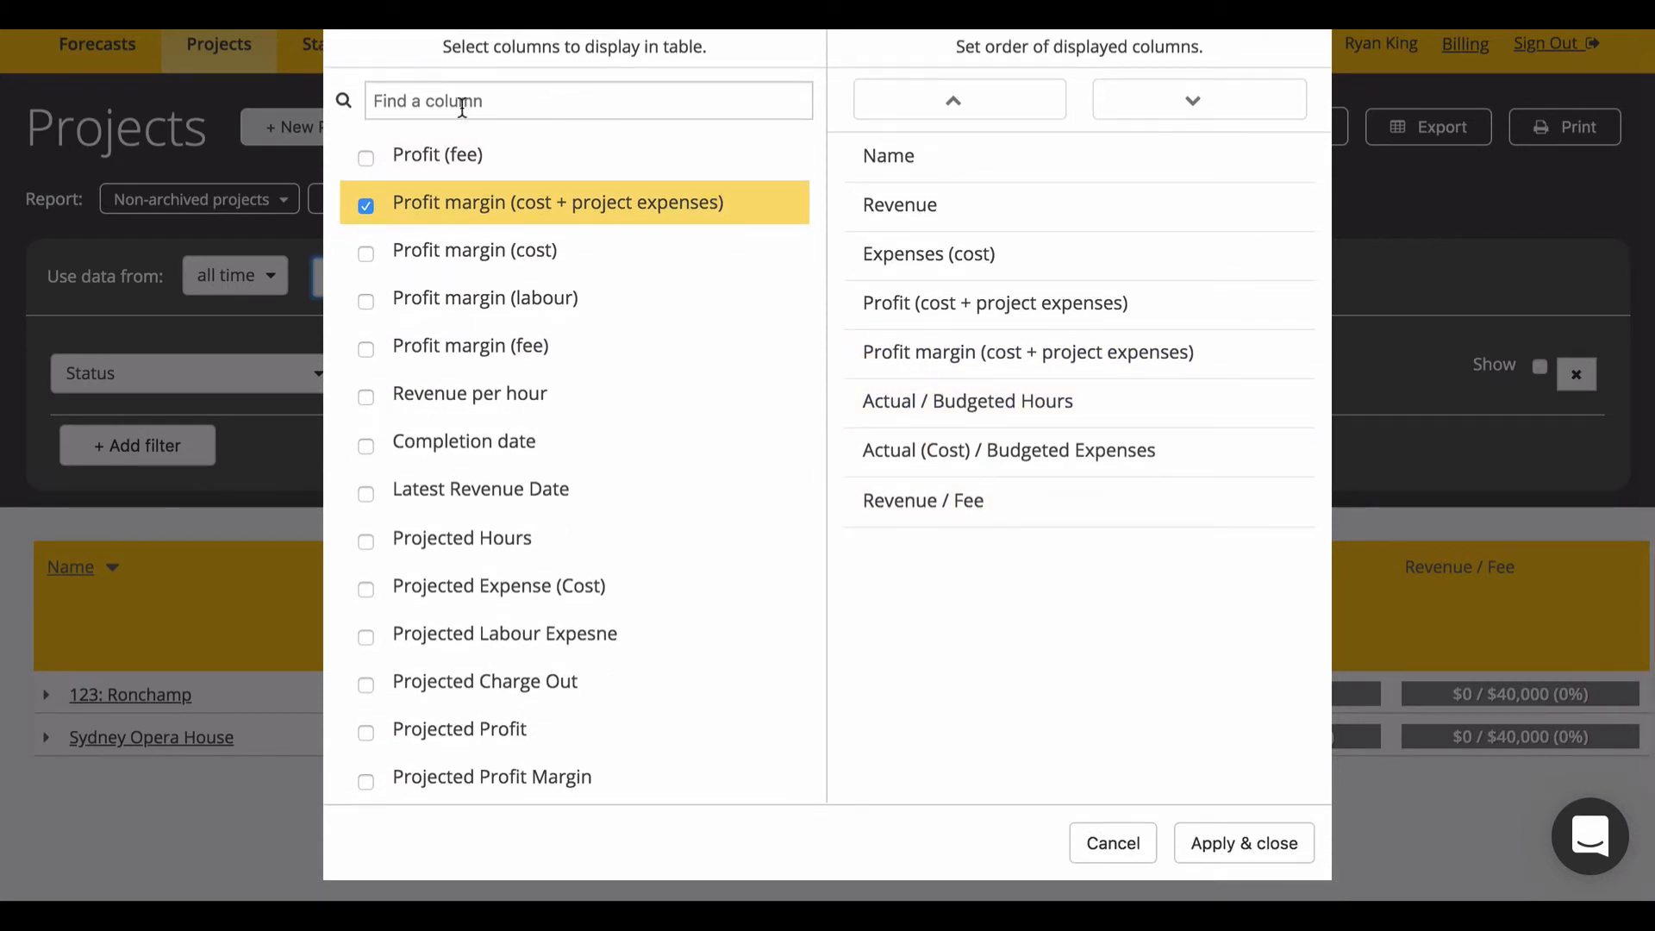
click(1149, 843)
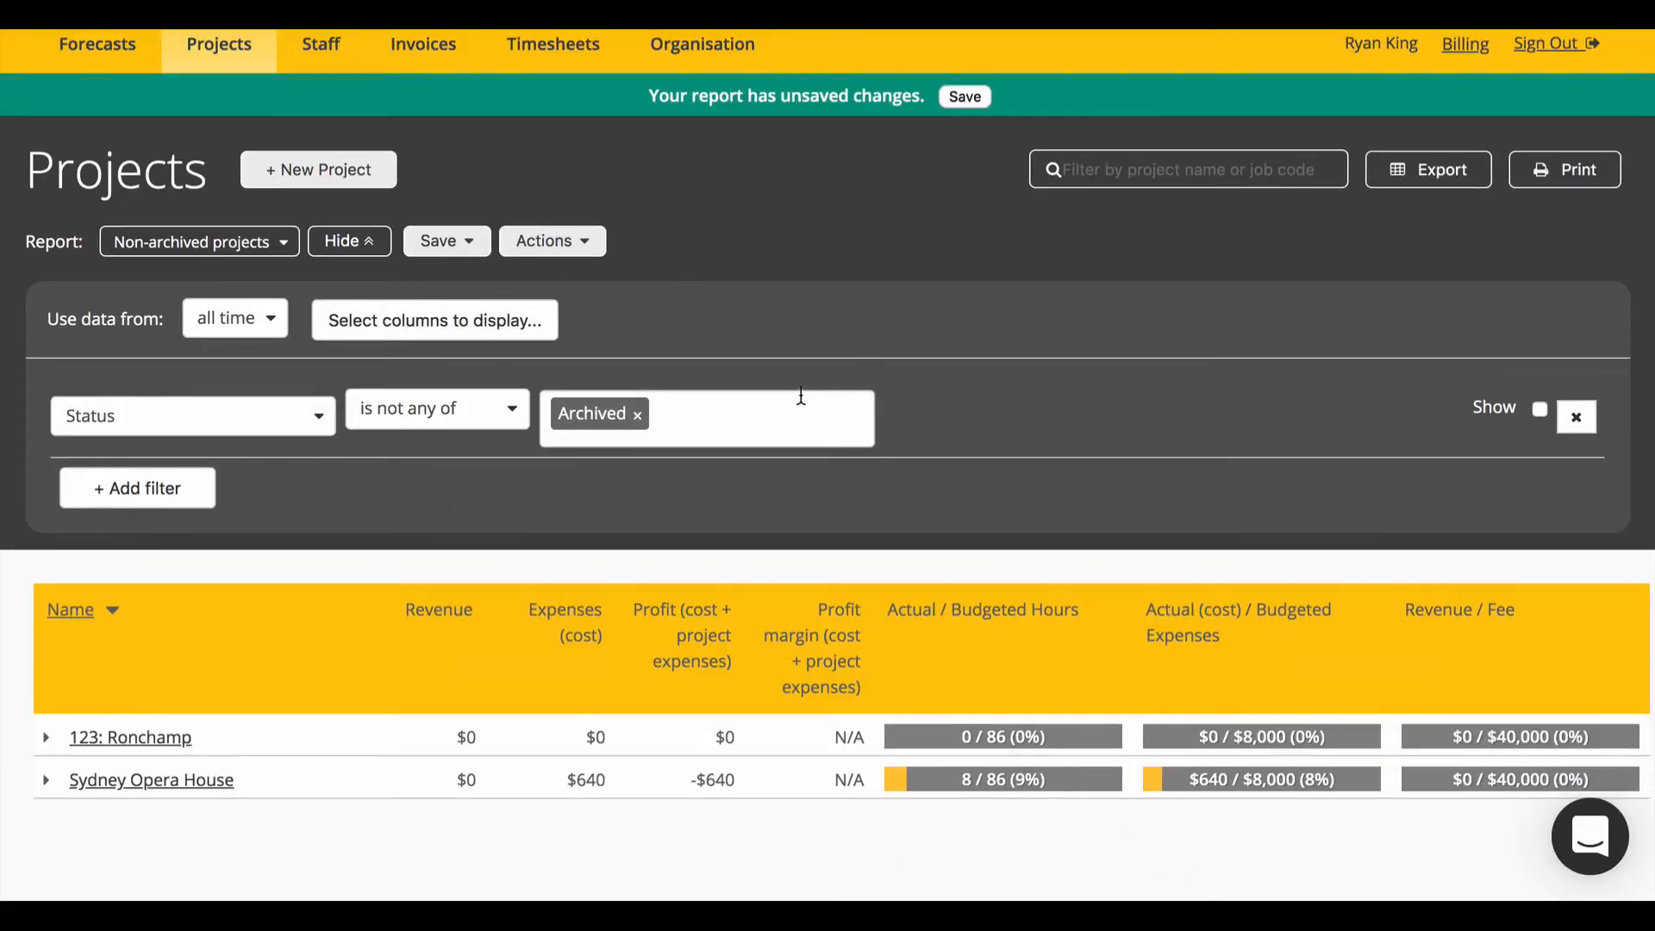
click(476, 250)
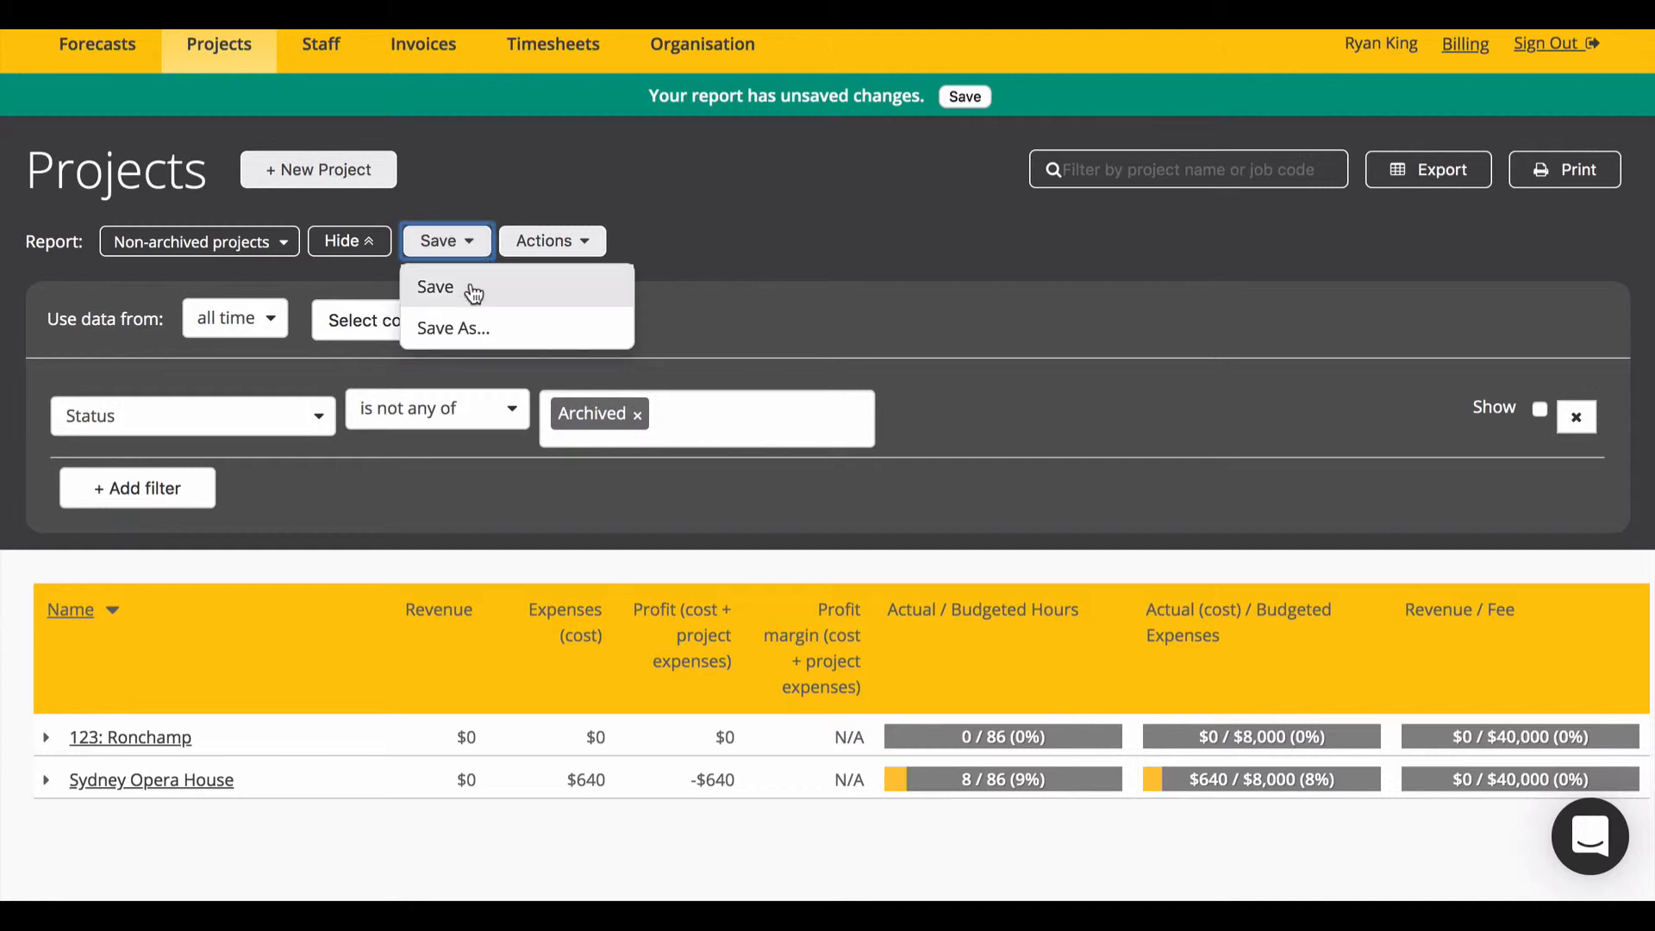
click(467, 287)
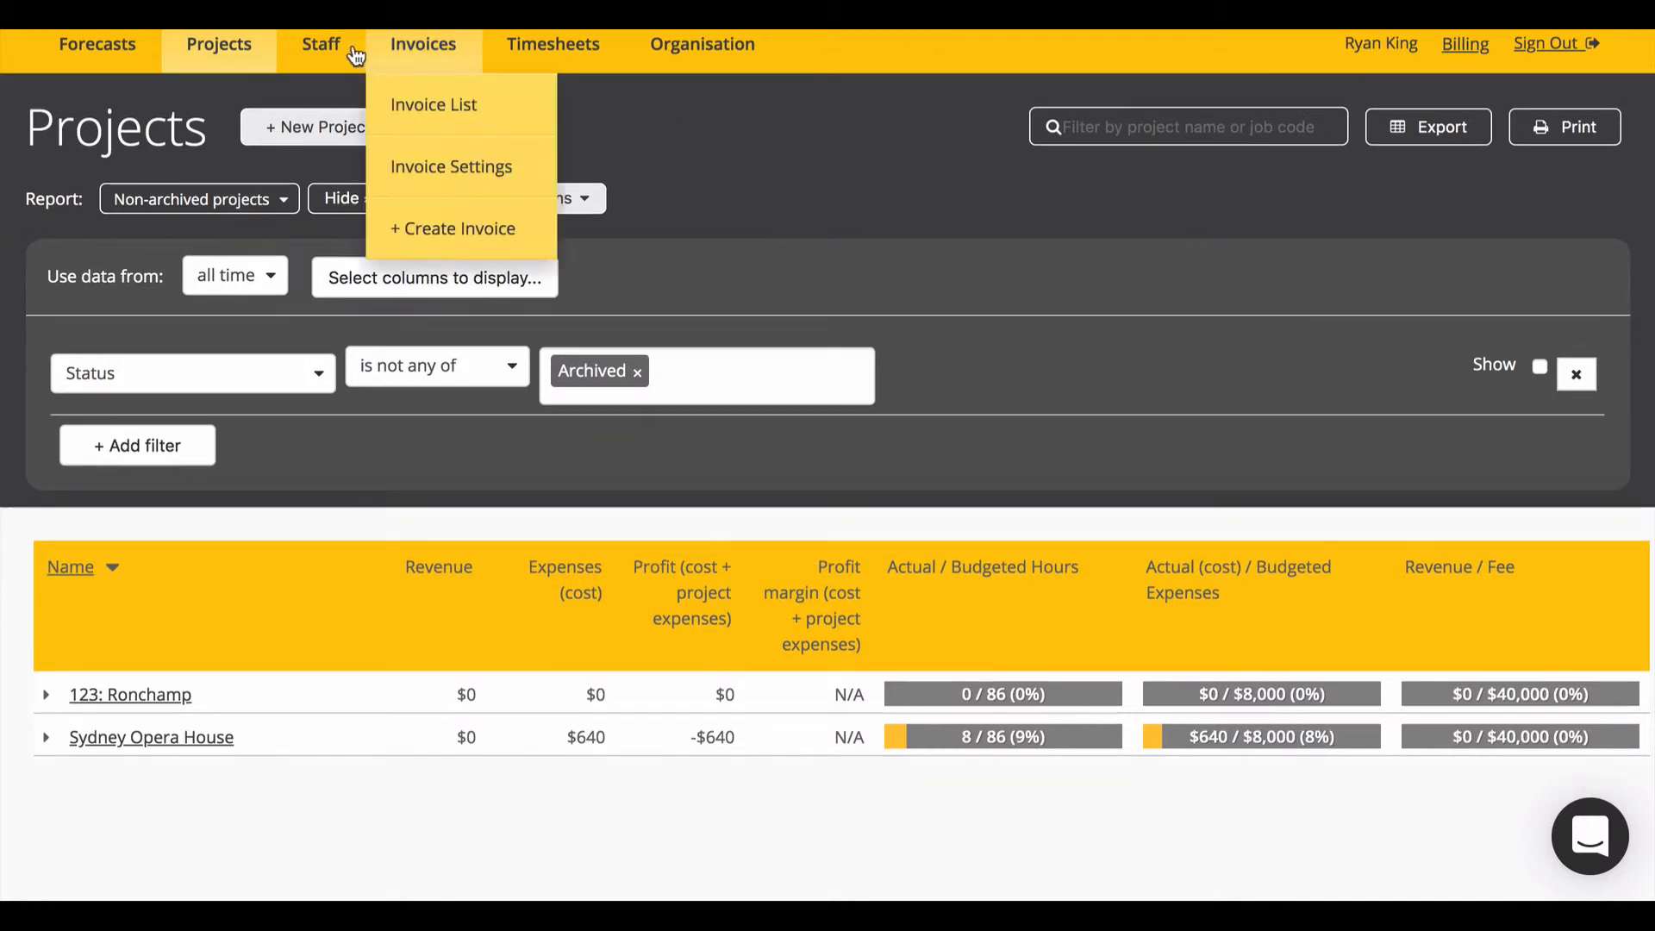
mouse_move(535, 49)
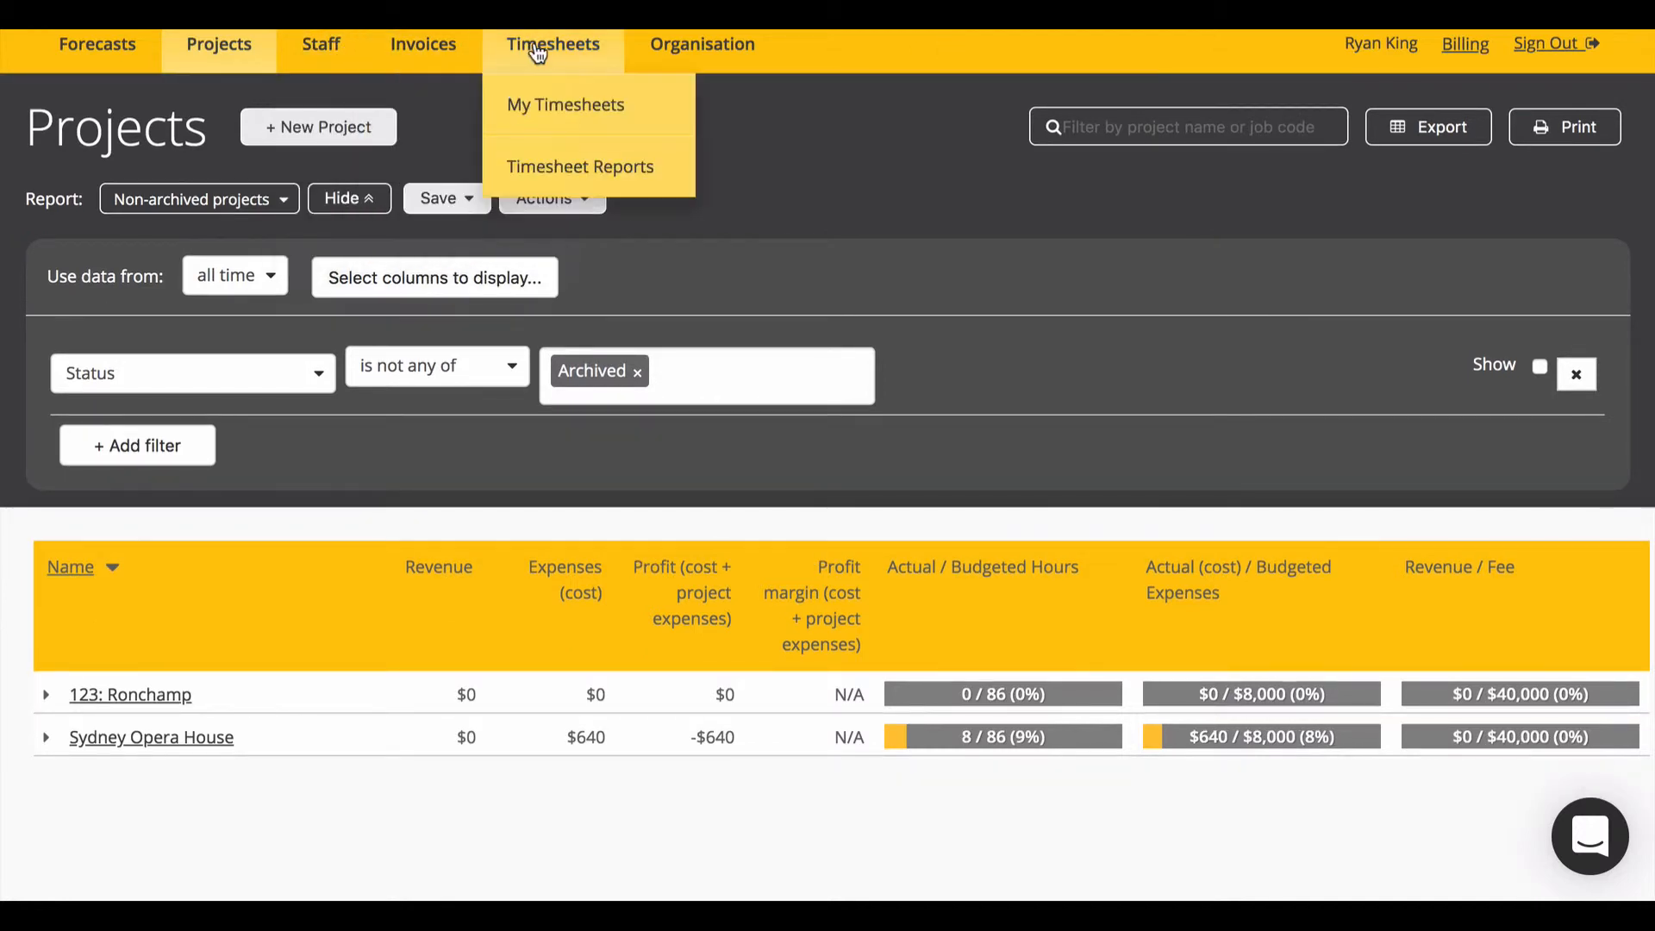
Step: In Timesheet Reports, replace Project and Phase grouping with Month then Project, refresh, and expand Apr 19
click(582, 183)
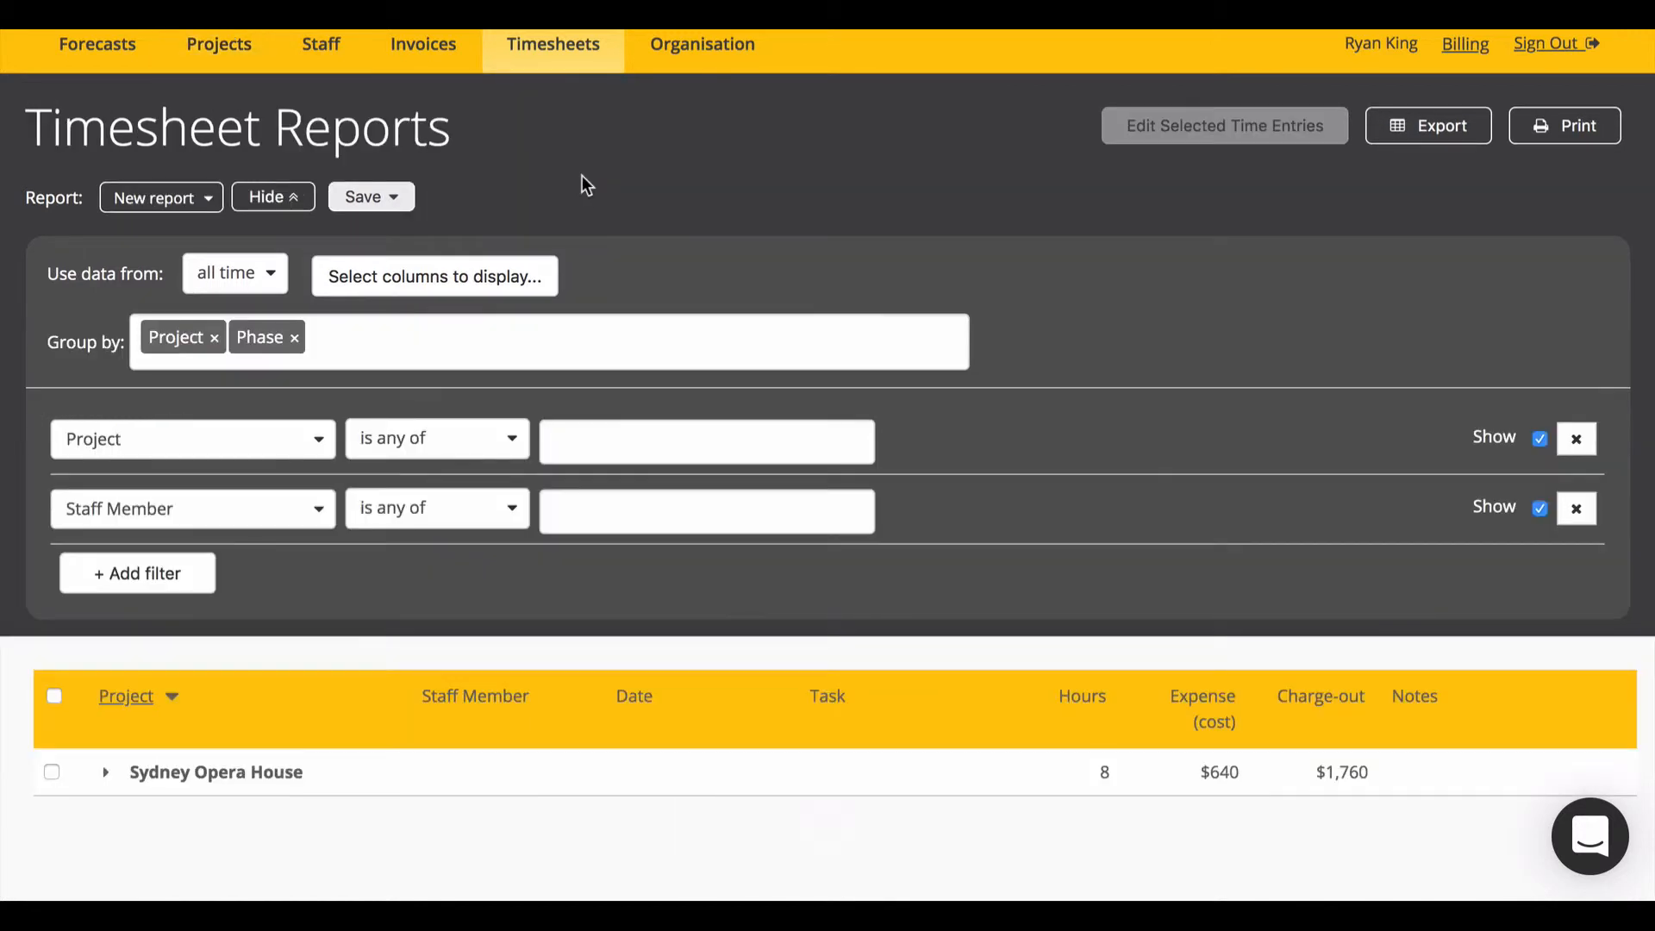
click(118, 770)
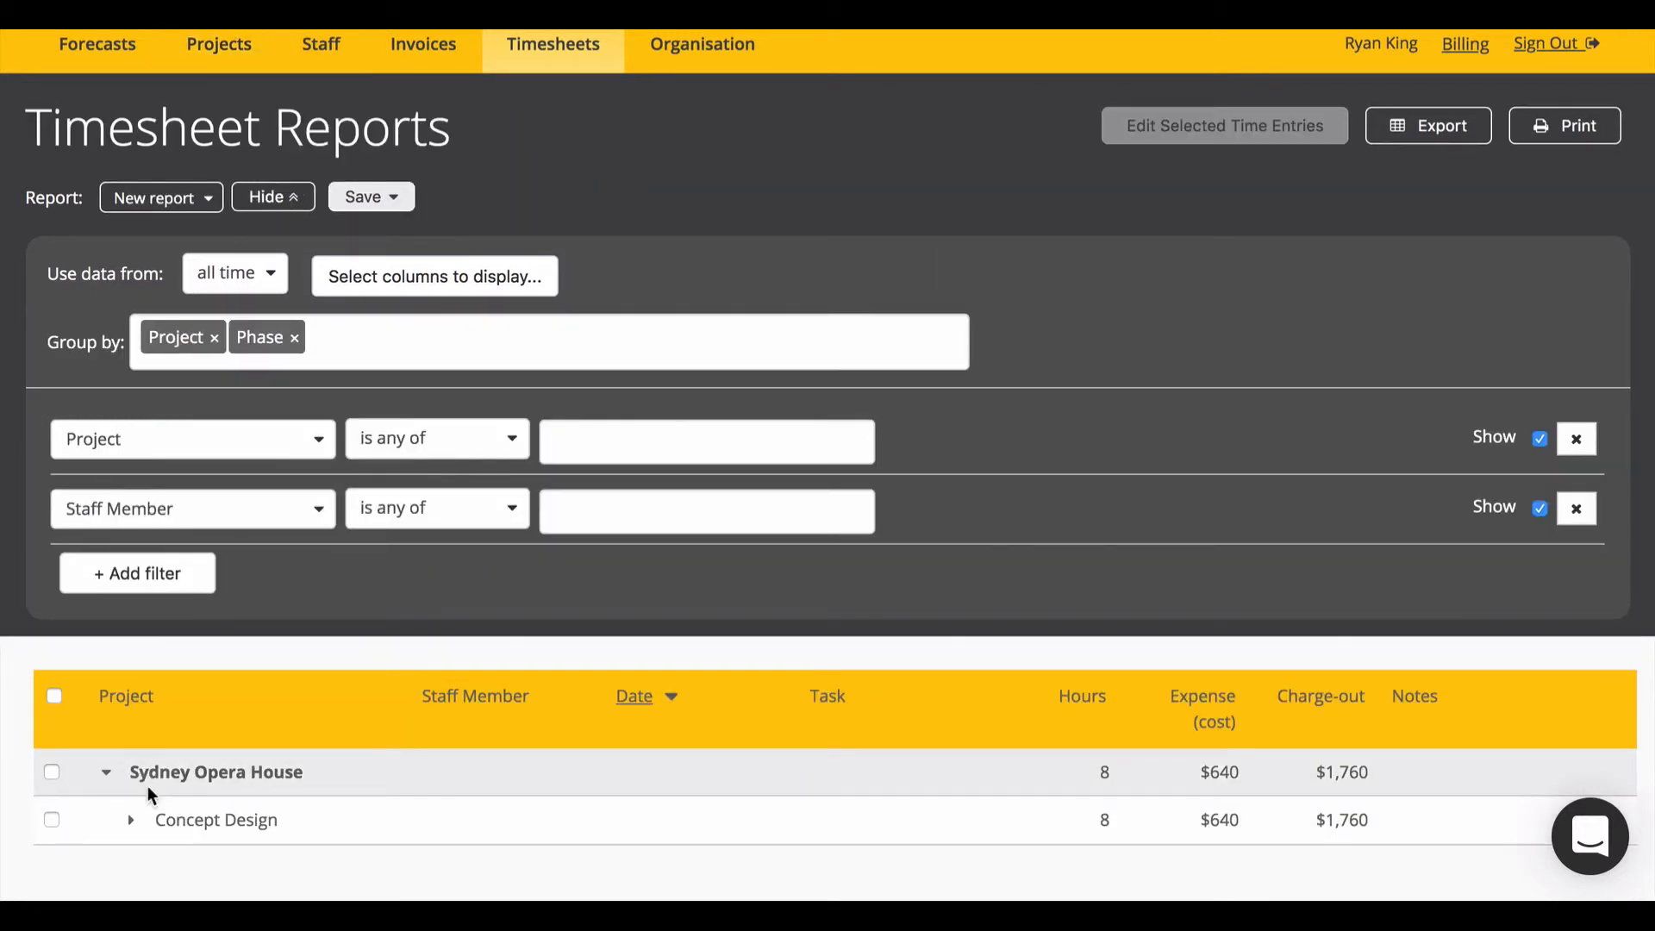
click(363, 329)
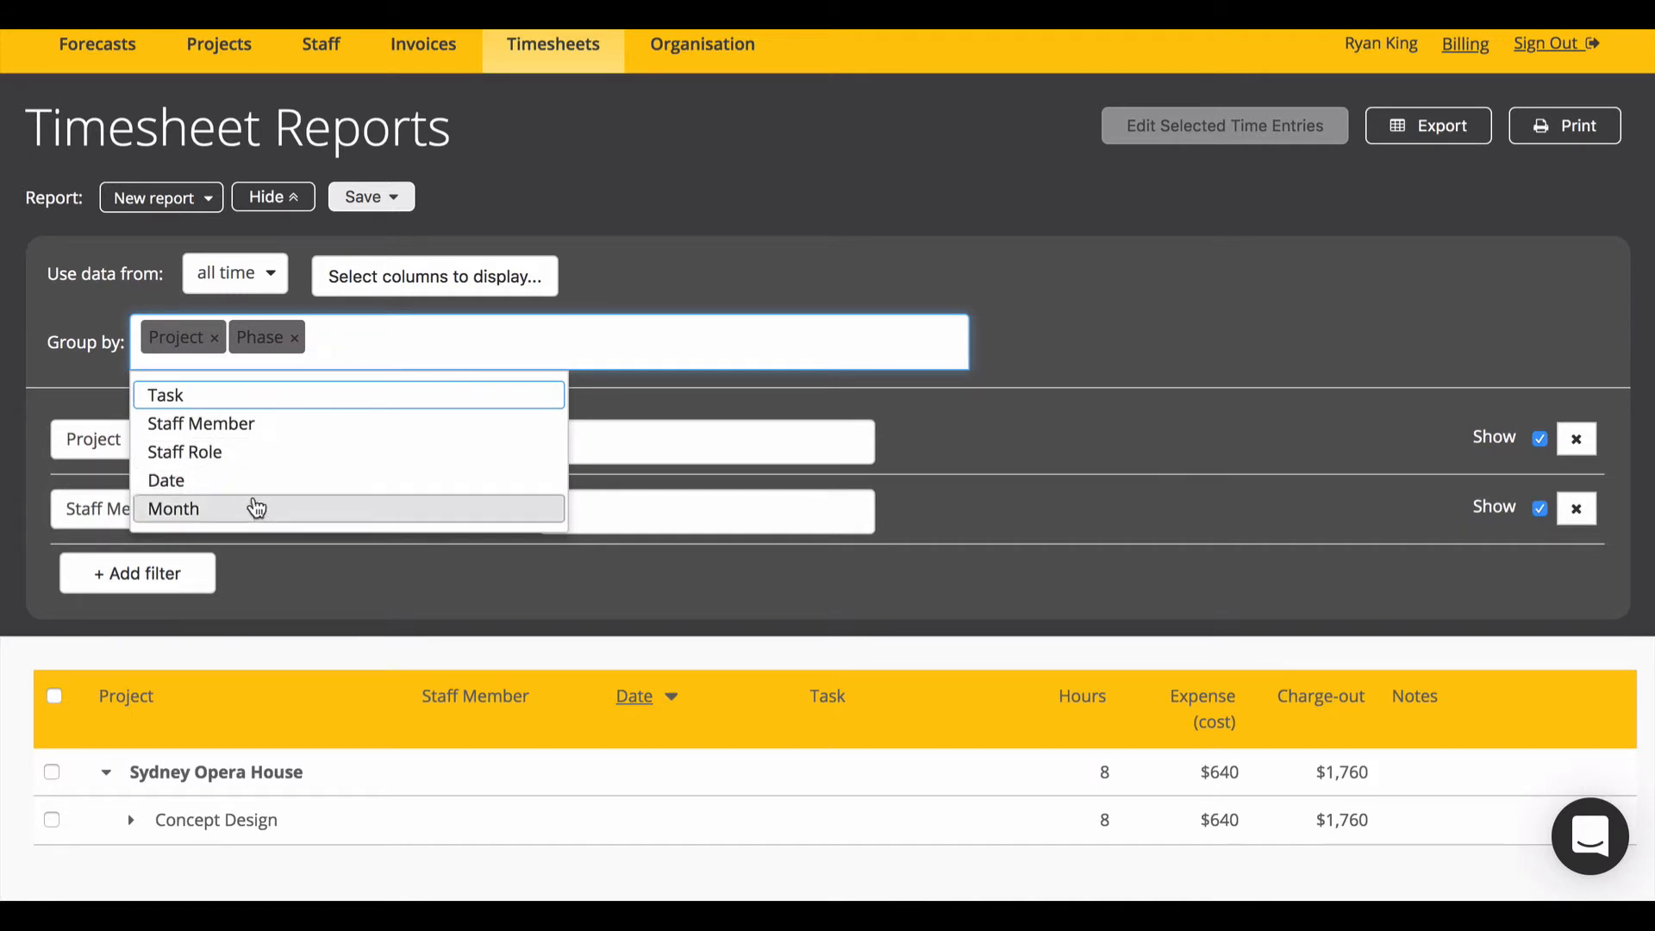
click(181, 513)
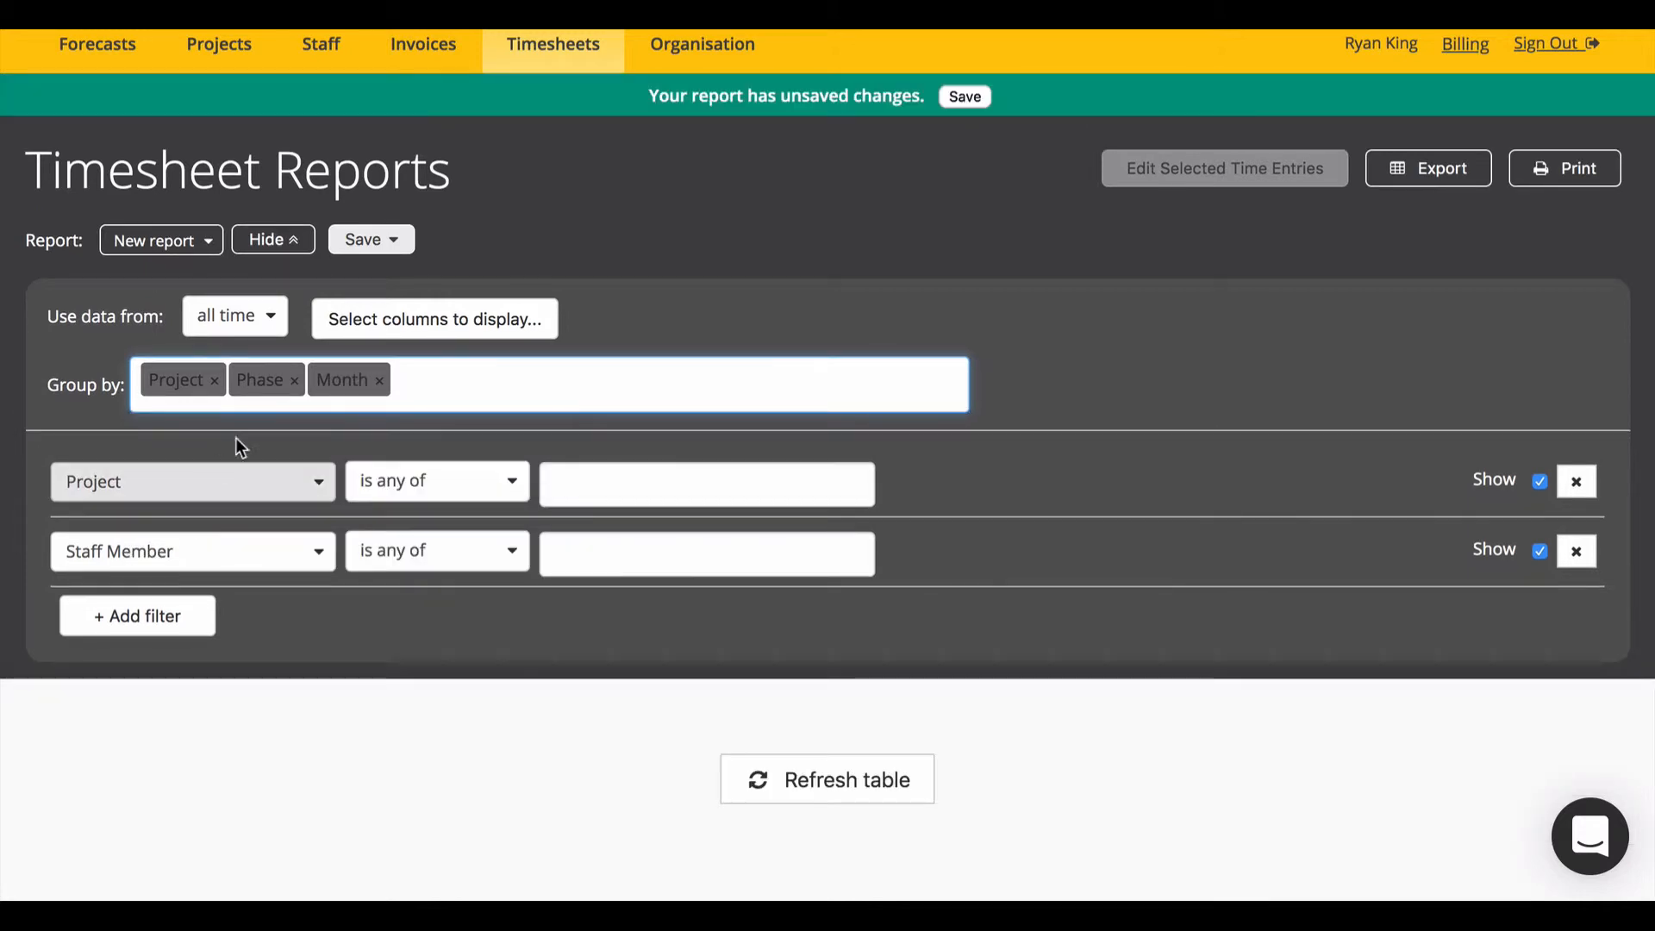
click(224, 395)
click(215, 383)
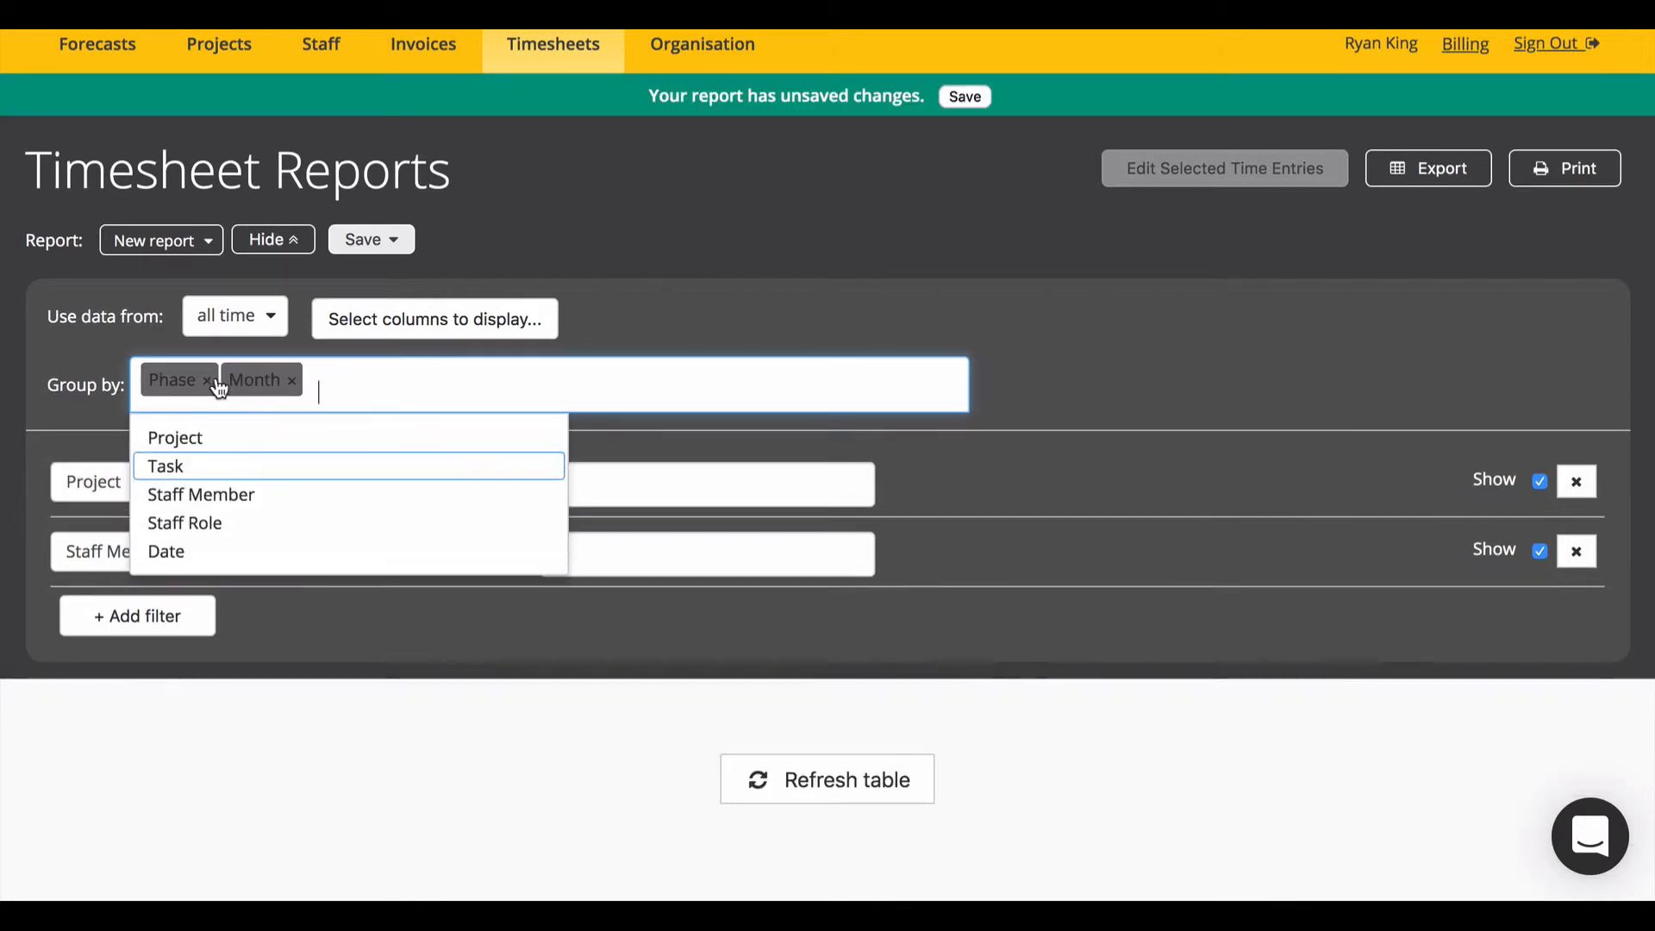
click(212, 383)
click(177, 436)
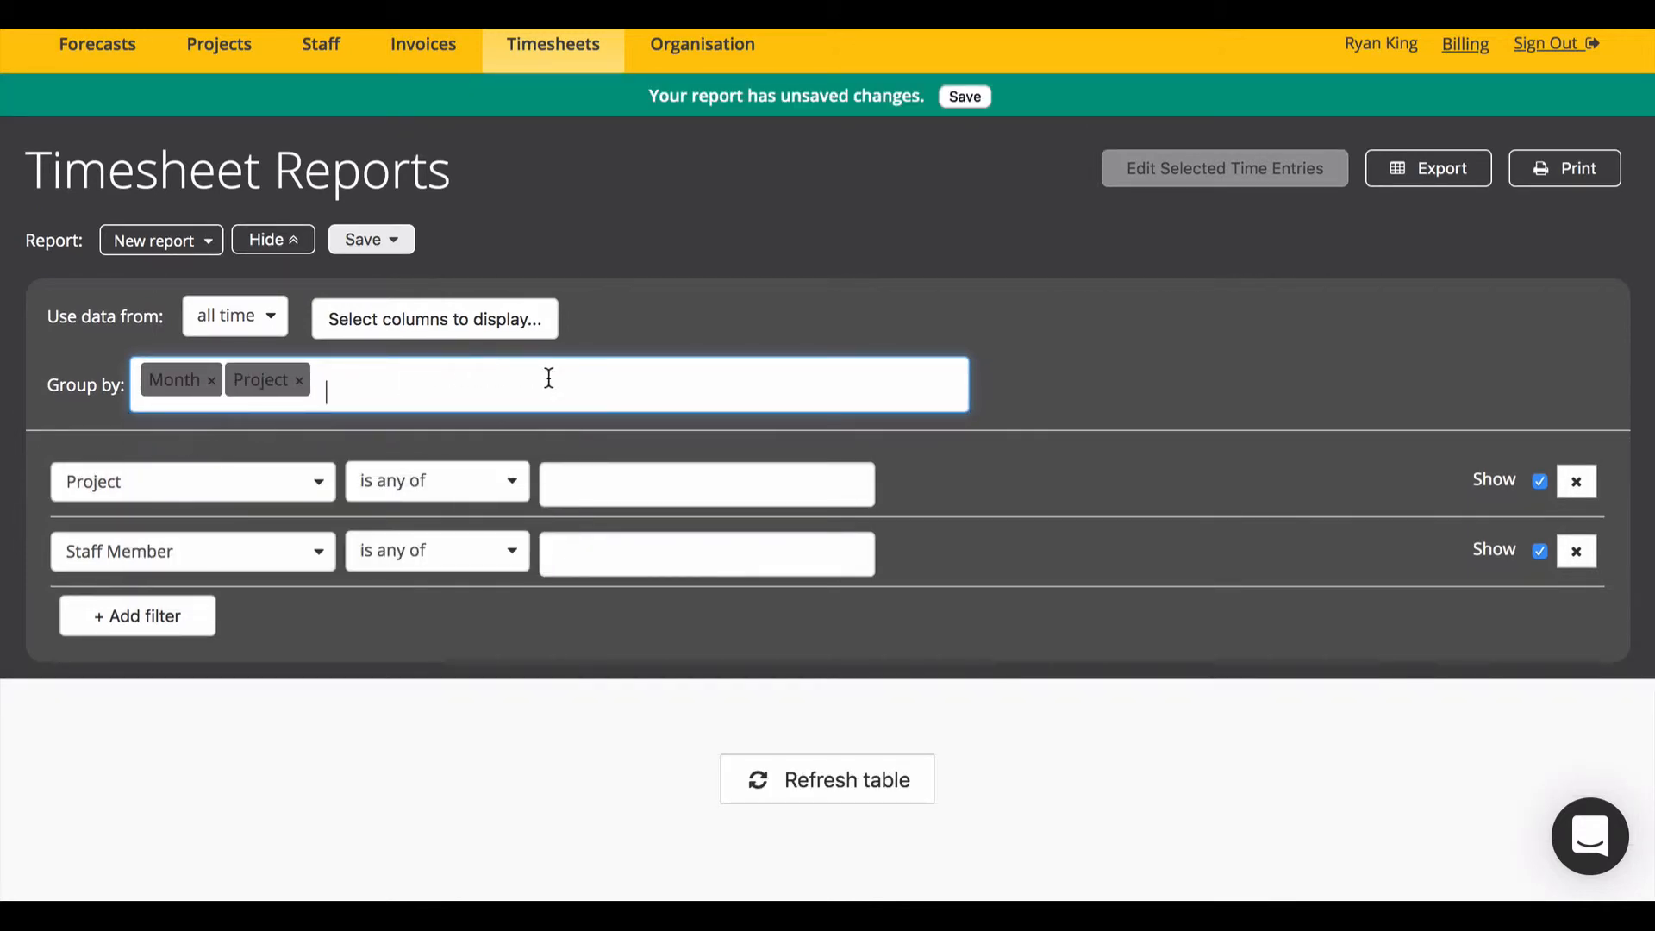
click(780, 796)
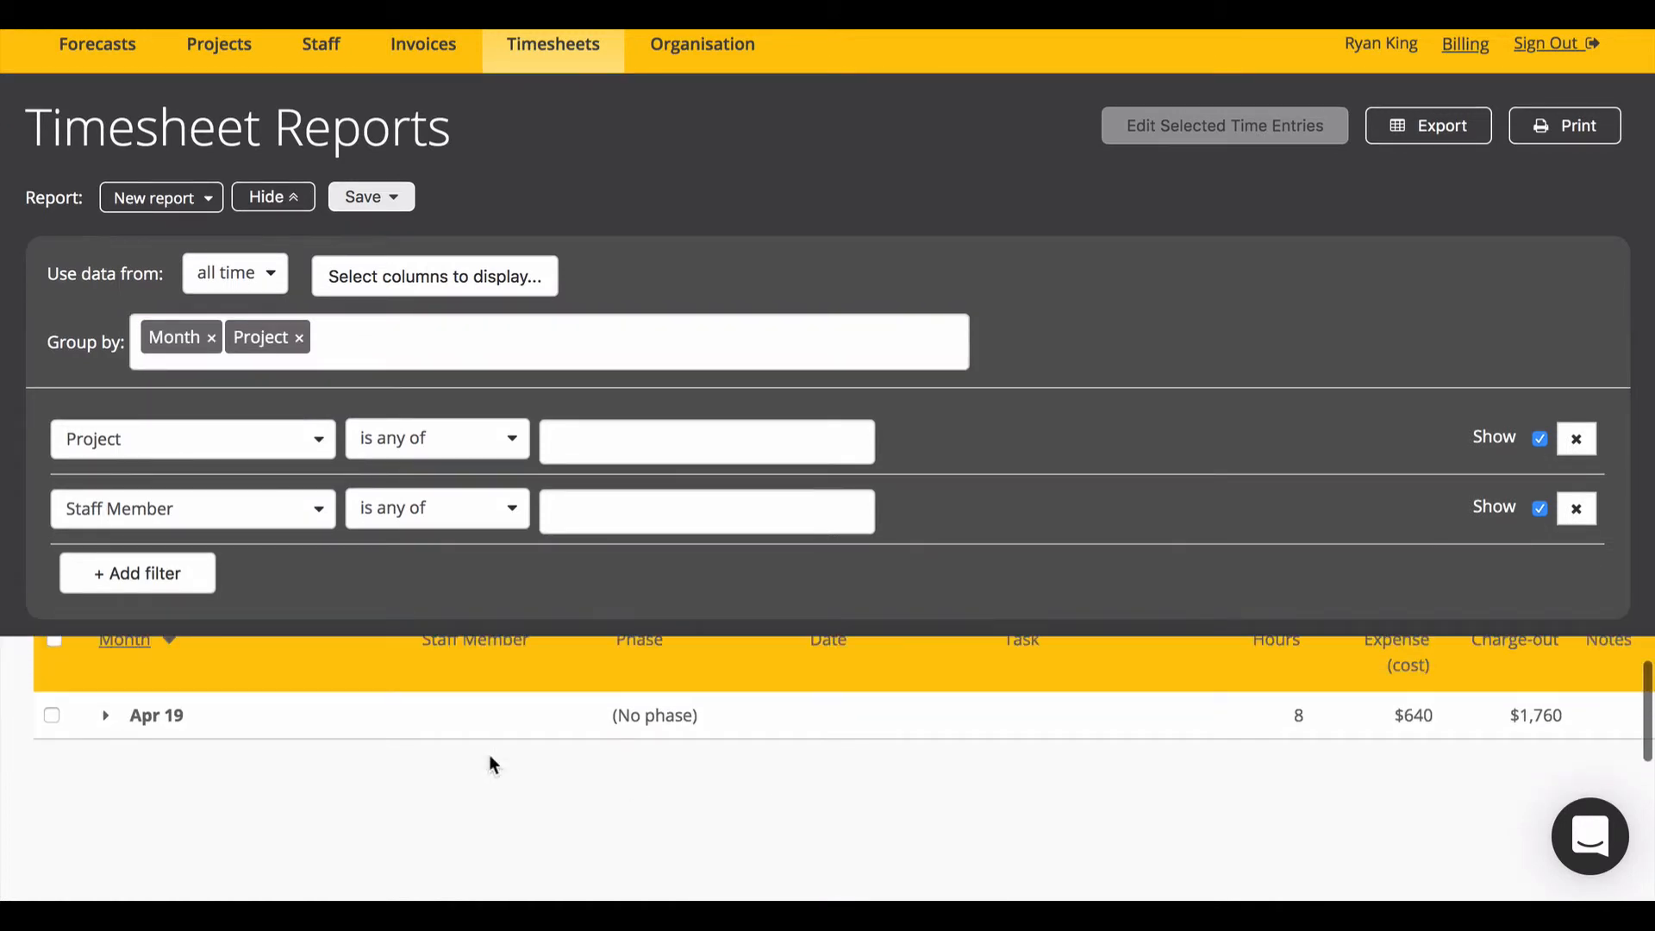
click(105, 716)
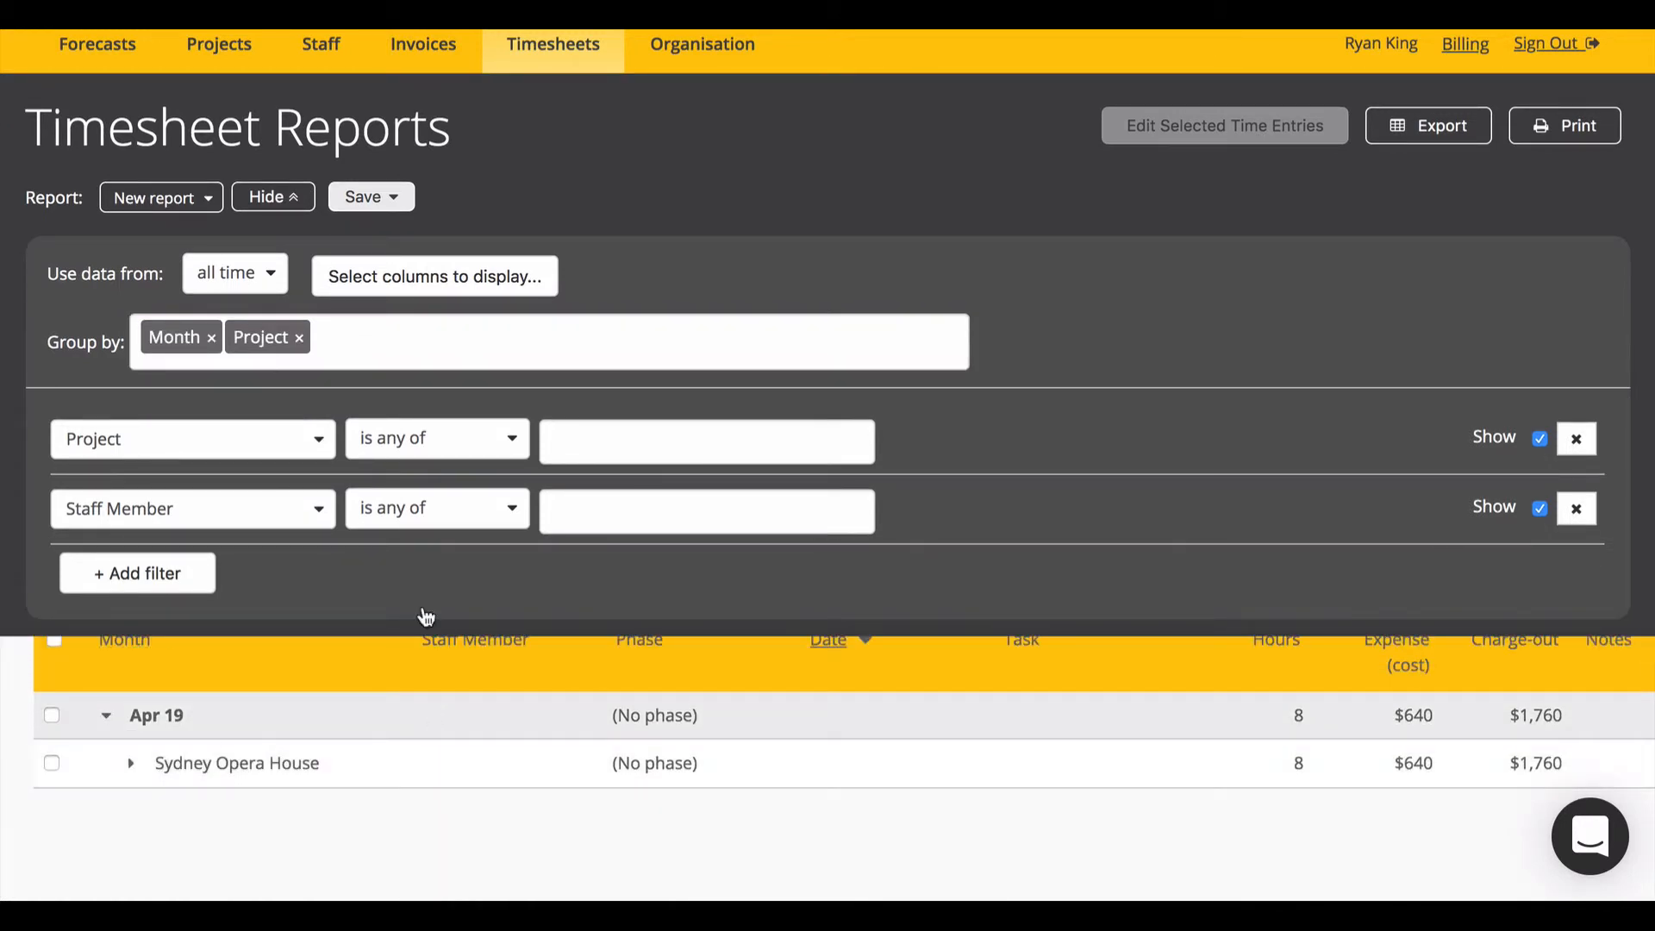
click(454, 284)
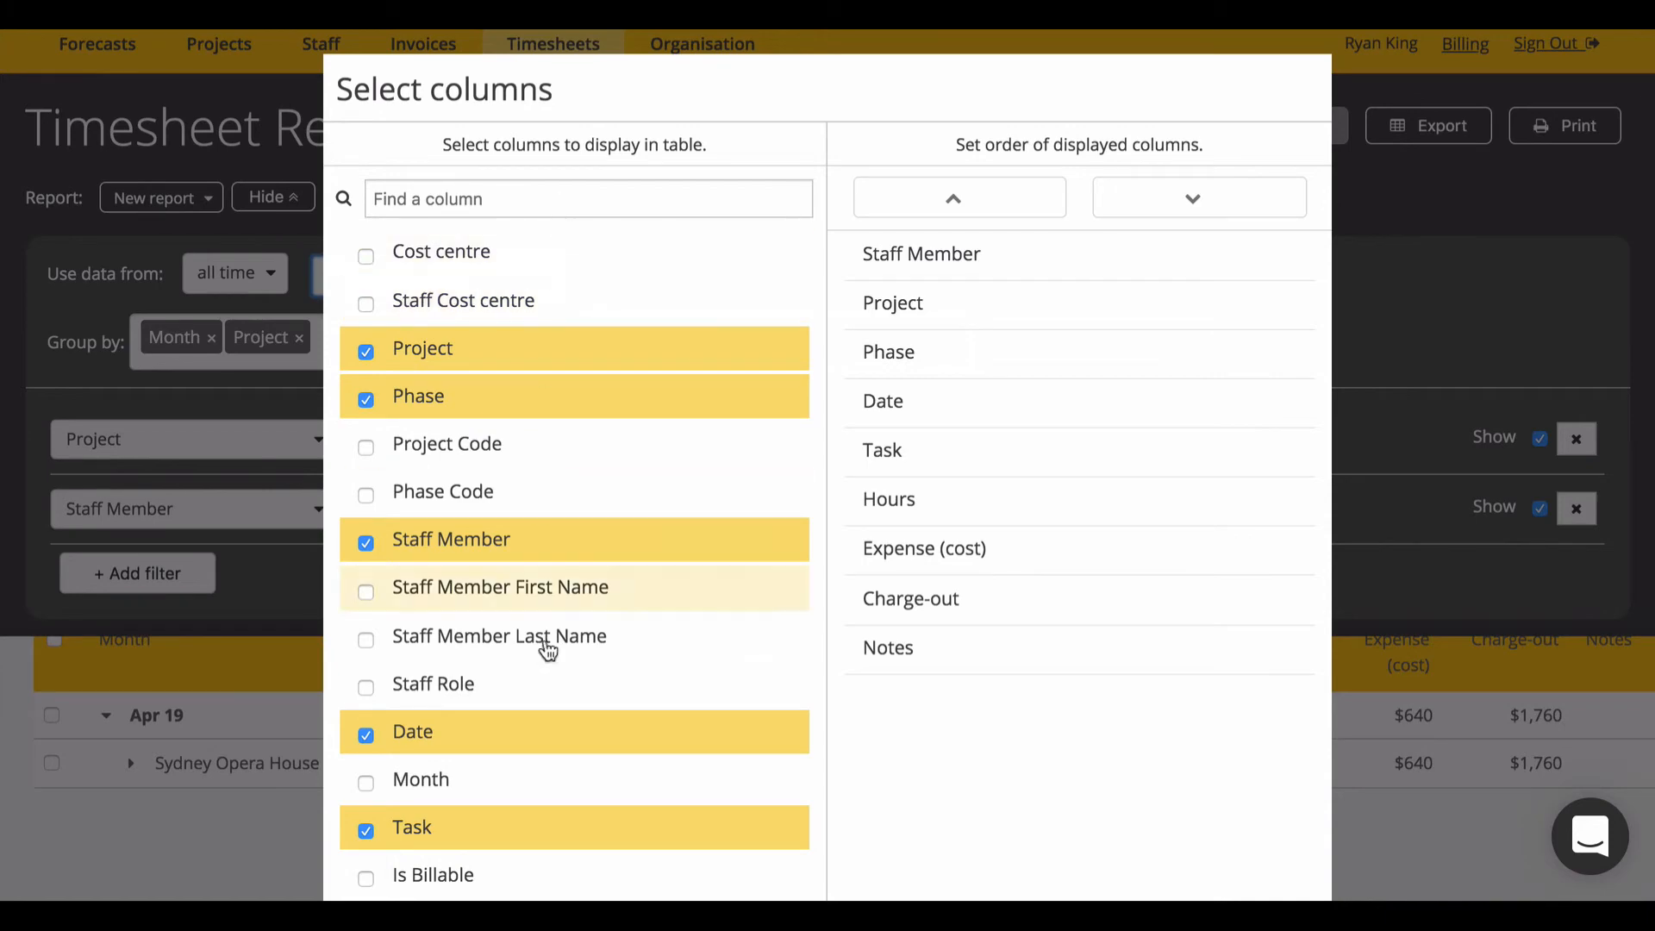
Step: Apply the column choice, keep the date range at all time, and collapse the report settings
scroll(549, 657, down, 5)
scroll(1019, 506, down, 3)
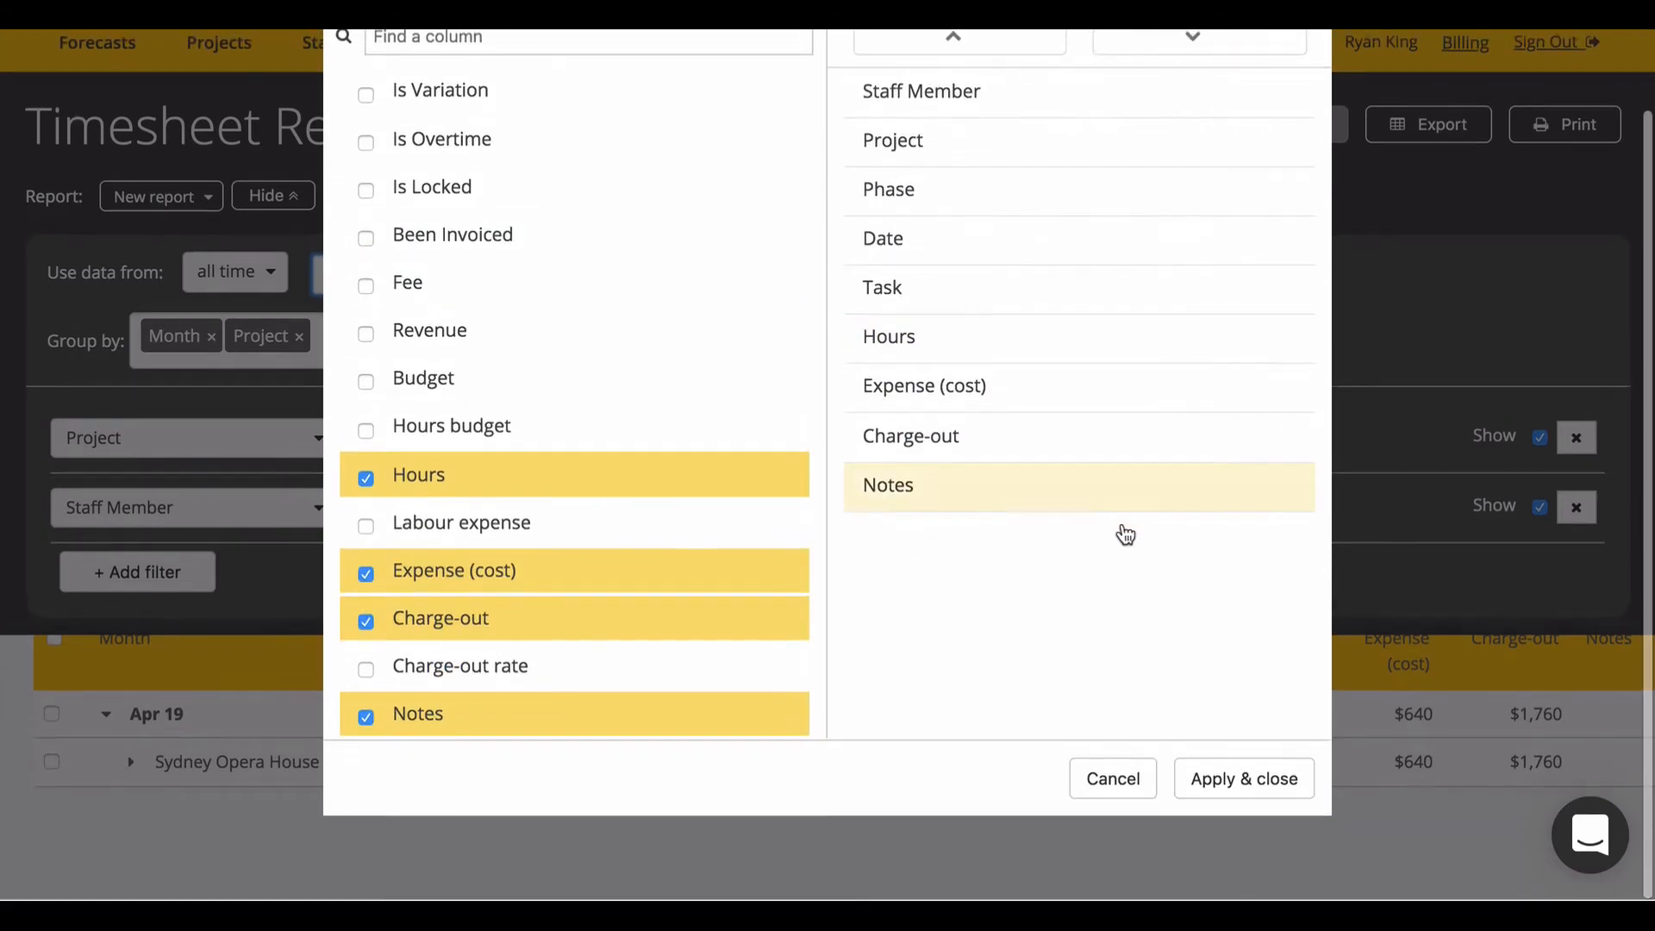
click(1238, 779)
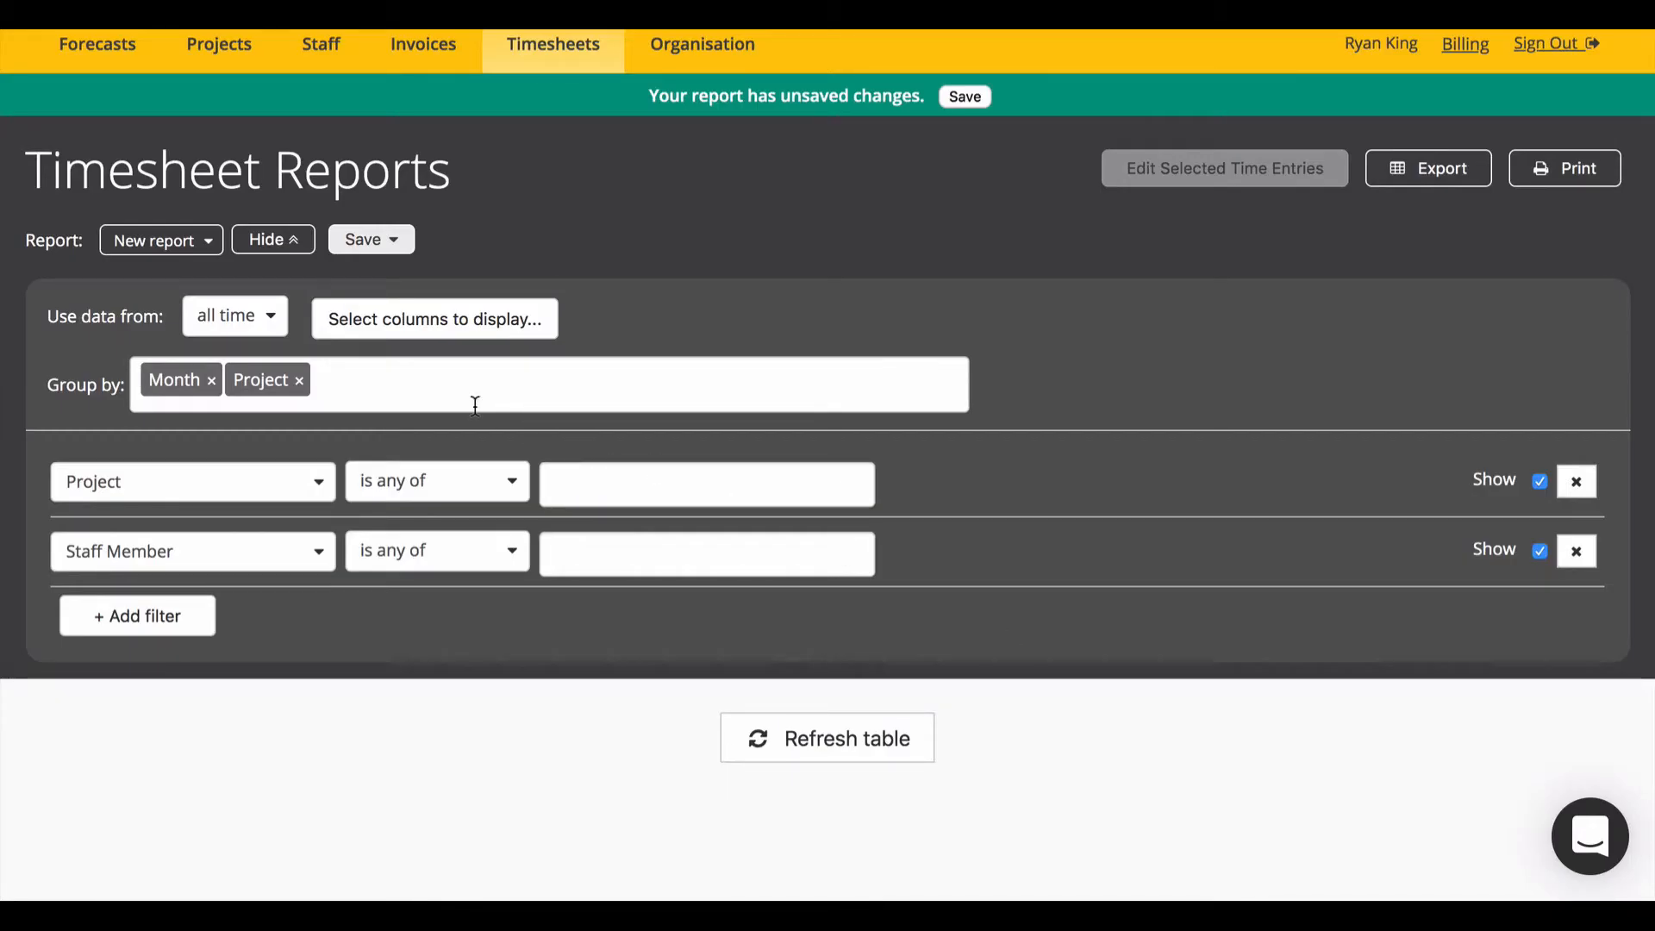
click(376, 239)
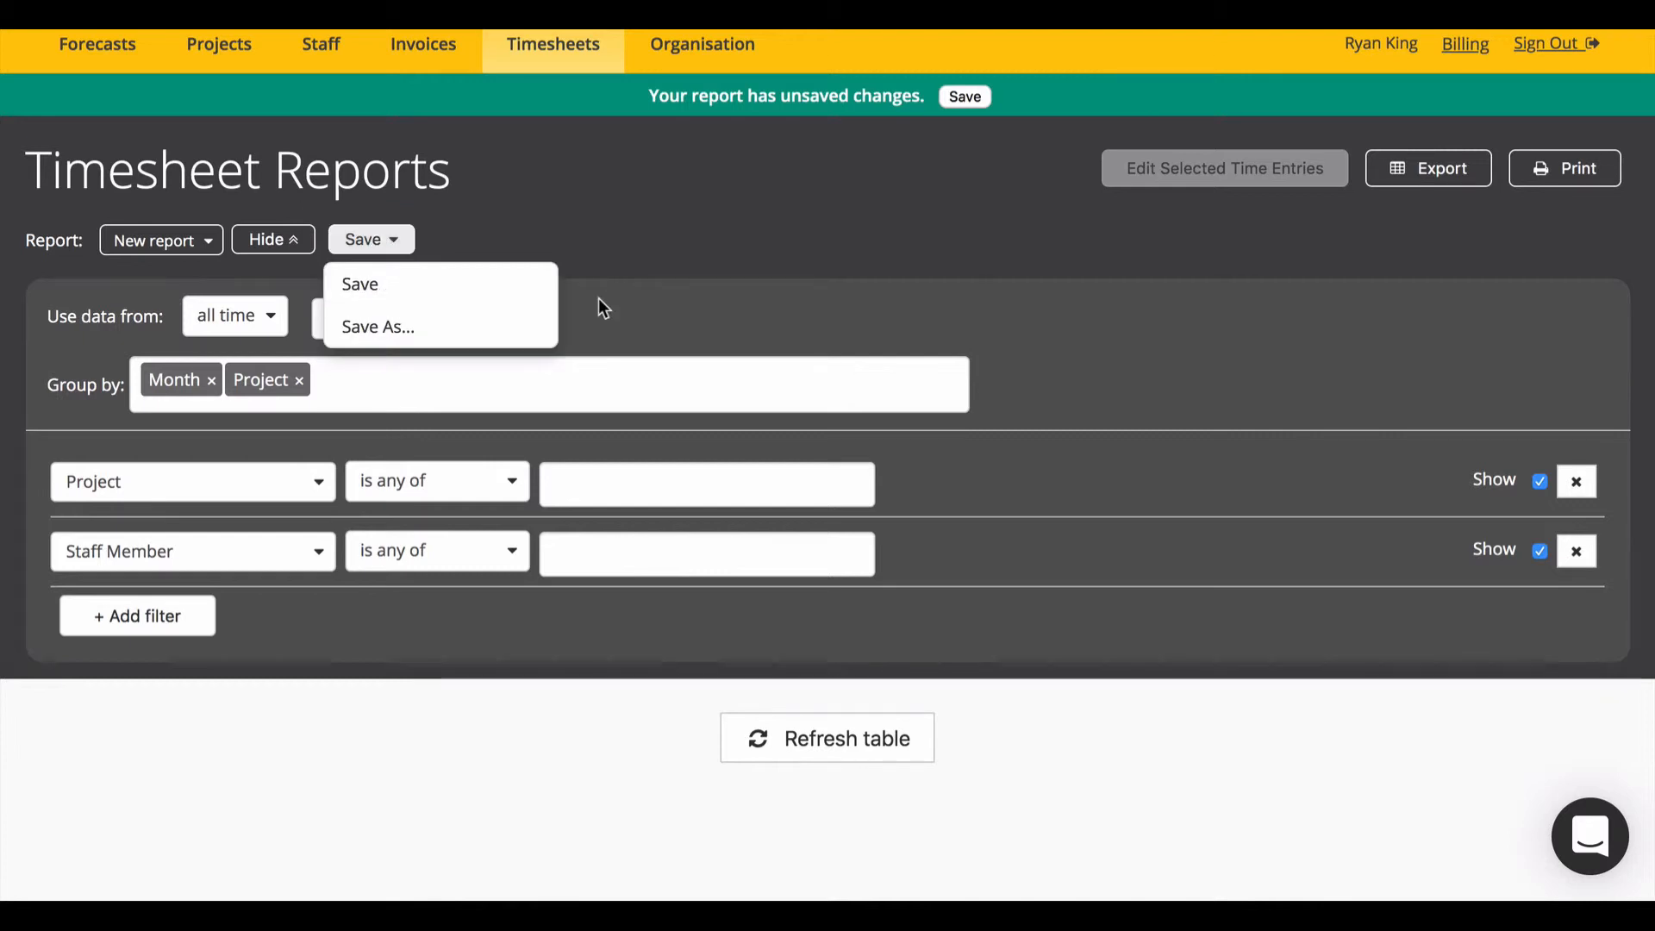
click(237, 317)
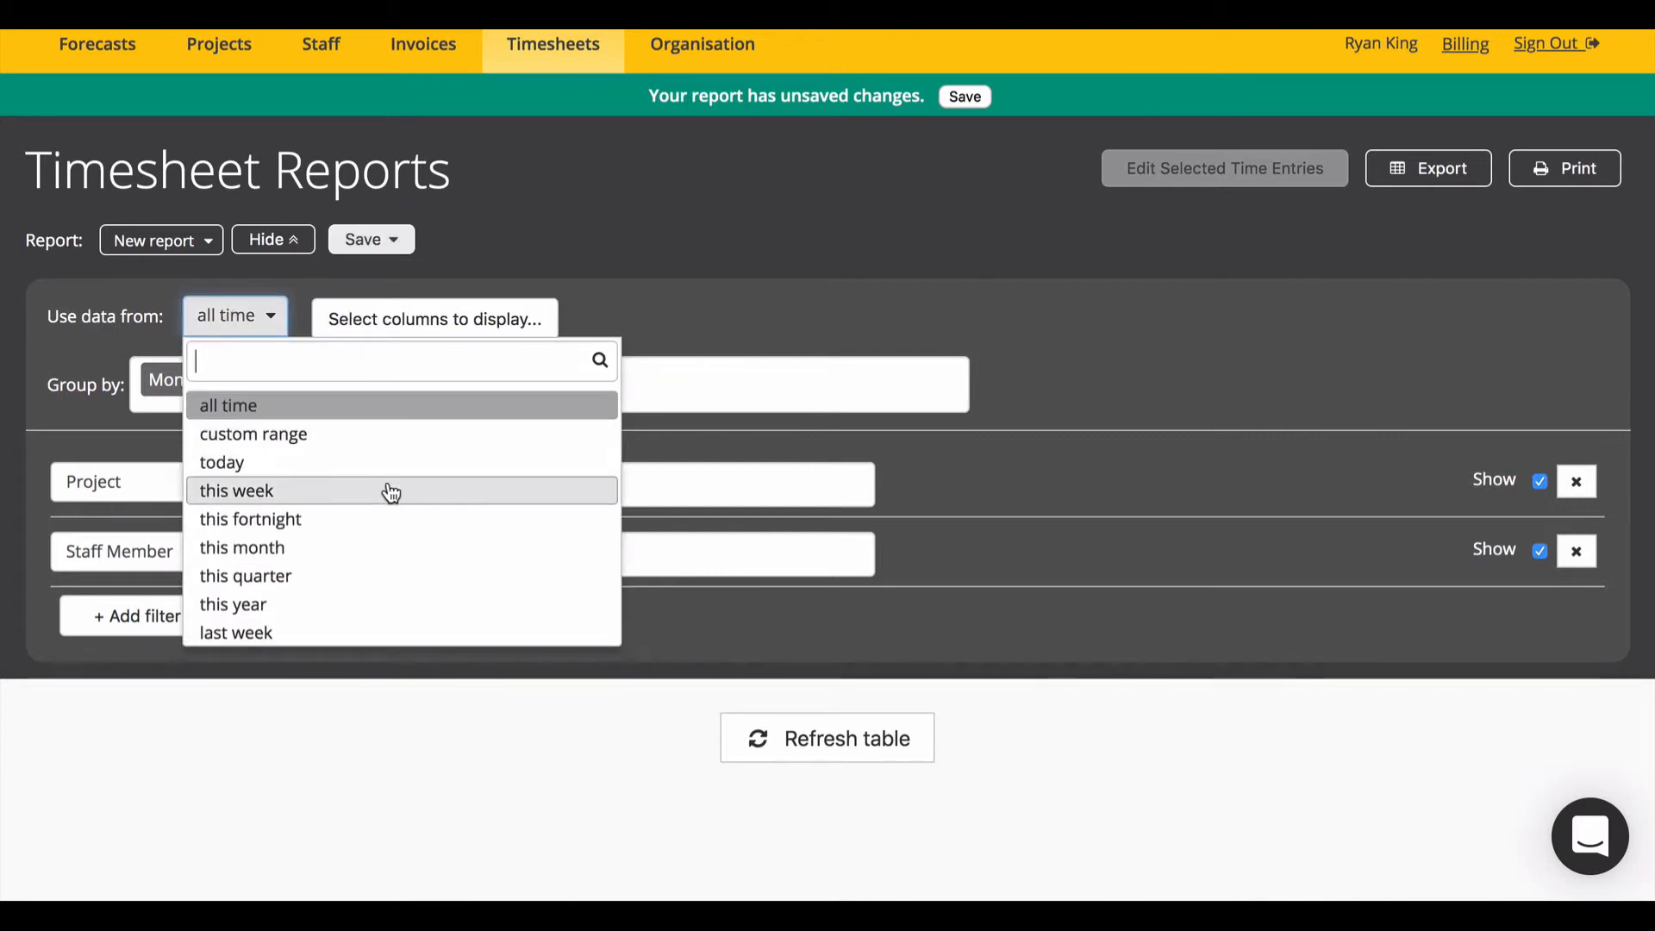
scroll(391, 493, down, 4)
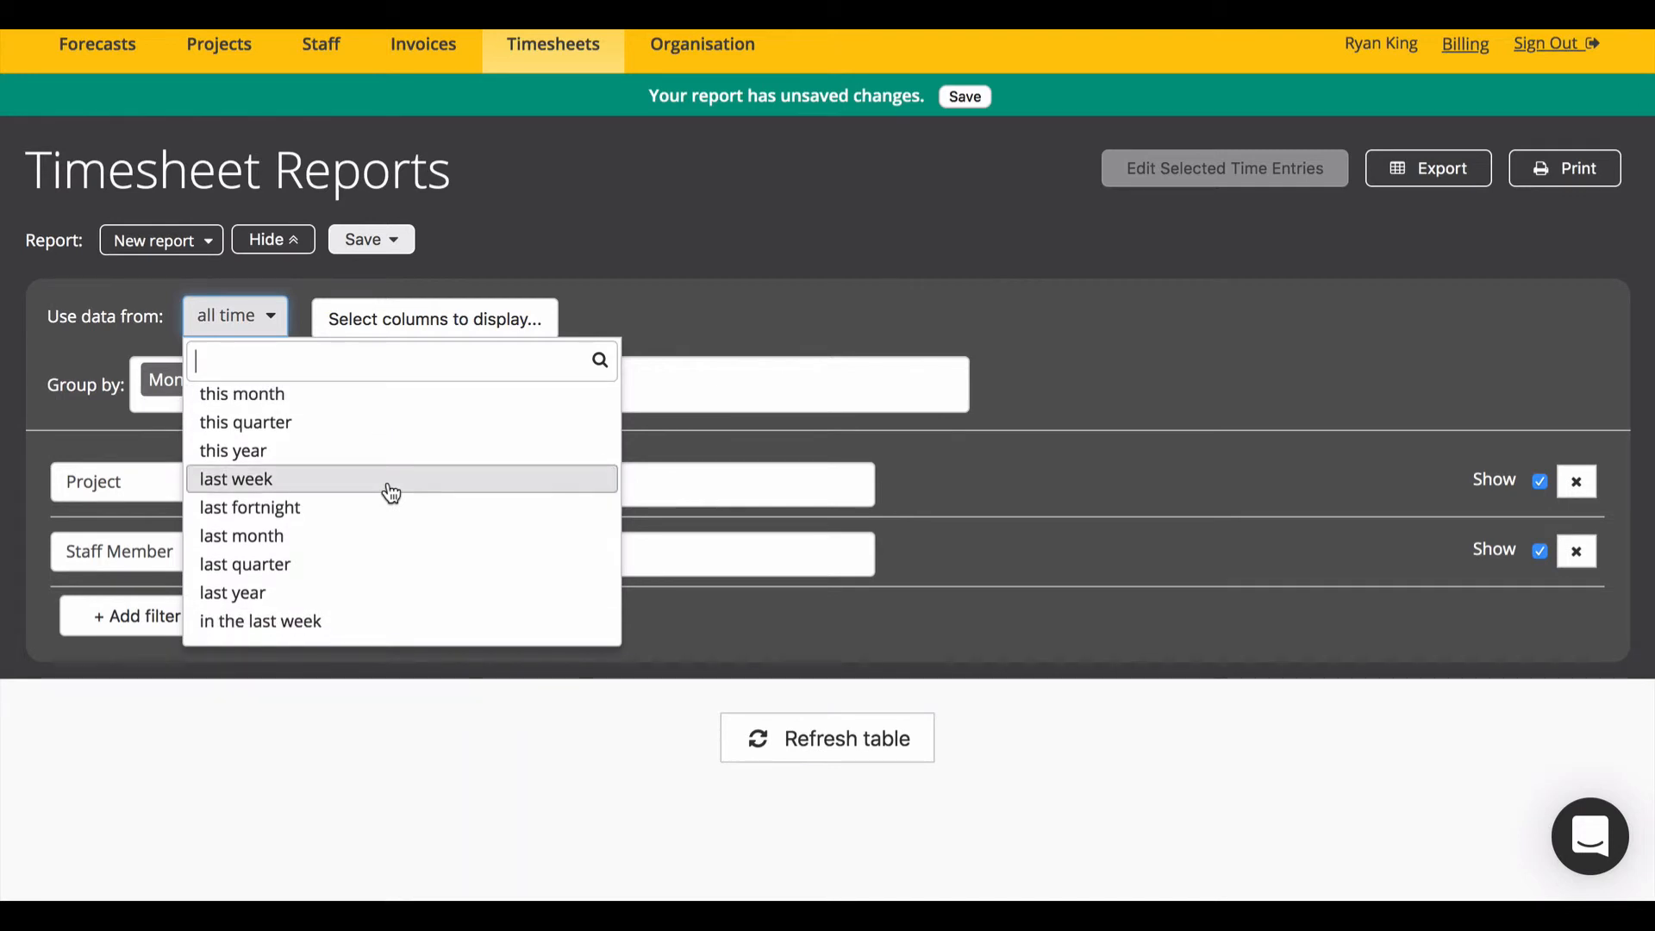
click(738, 315)
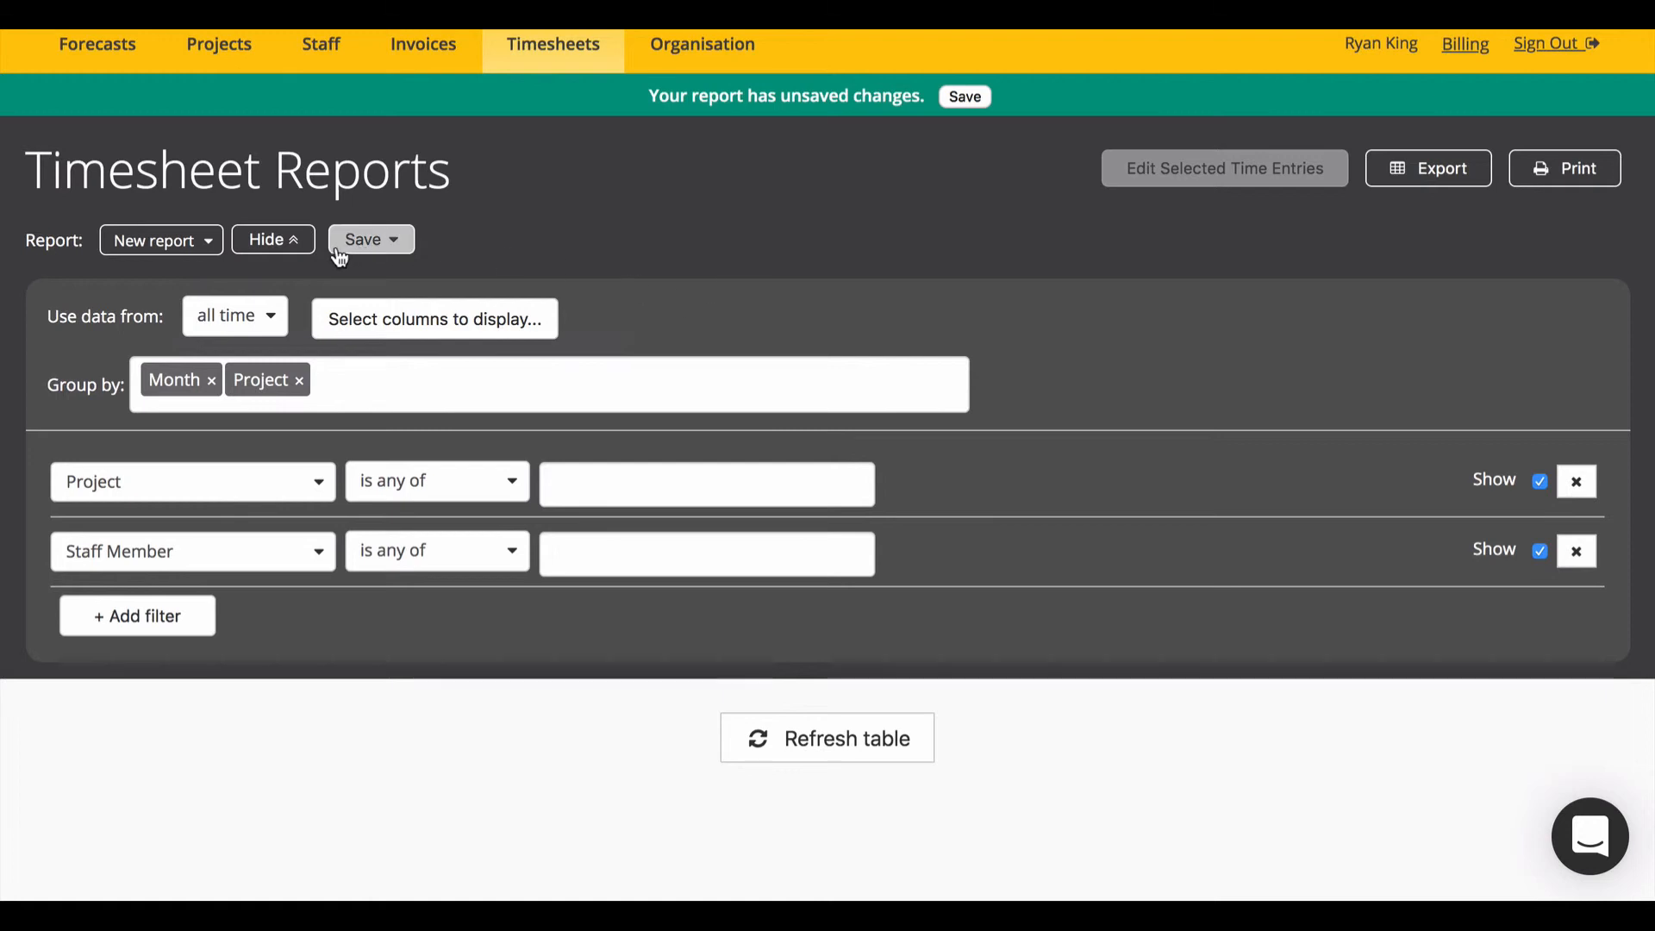
click(275, 240)
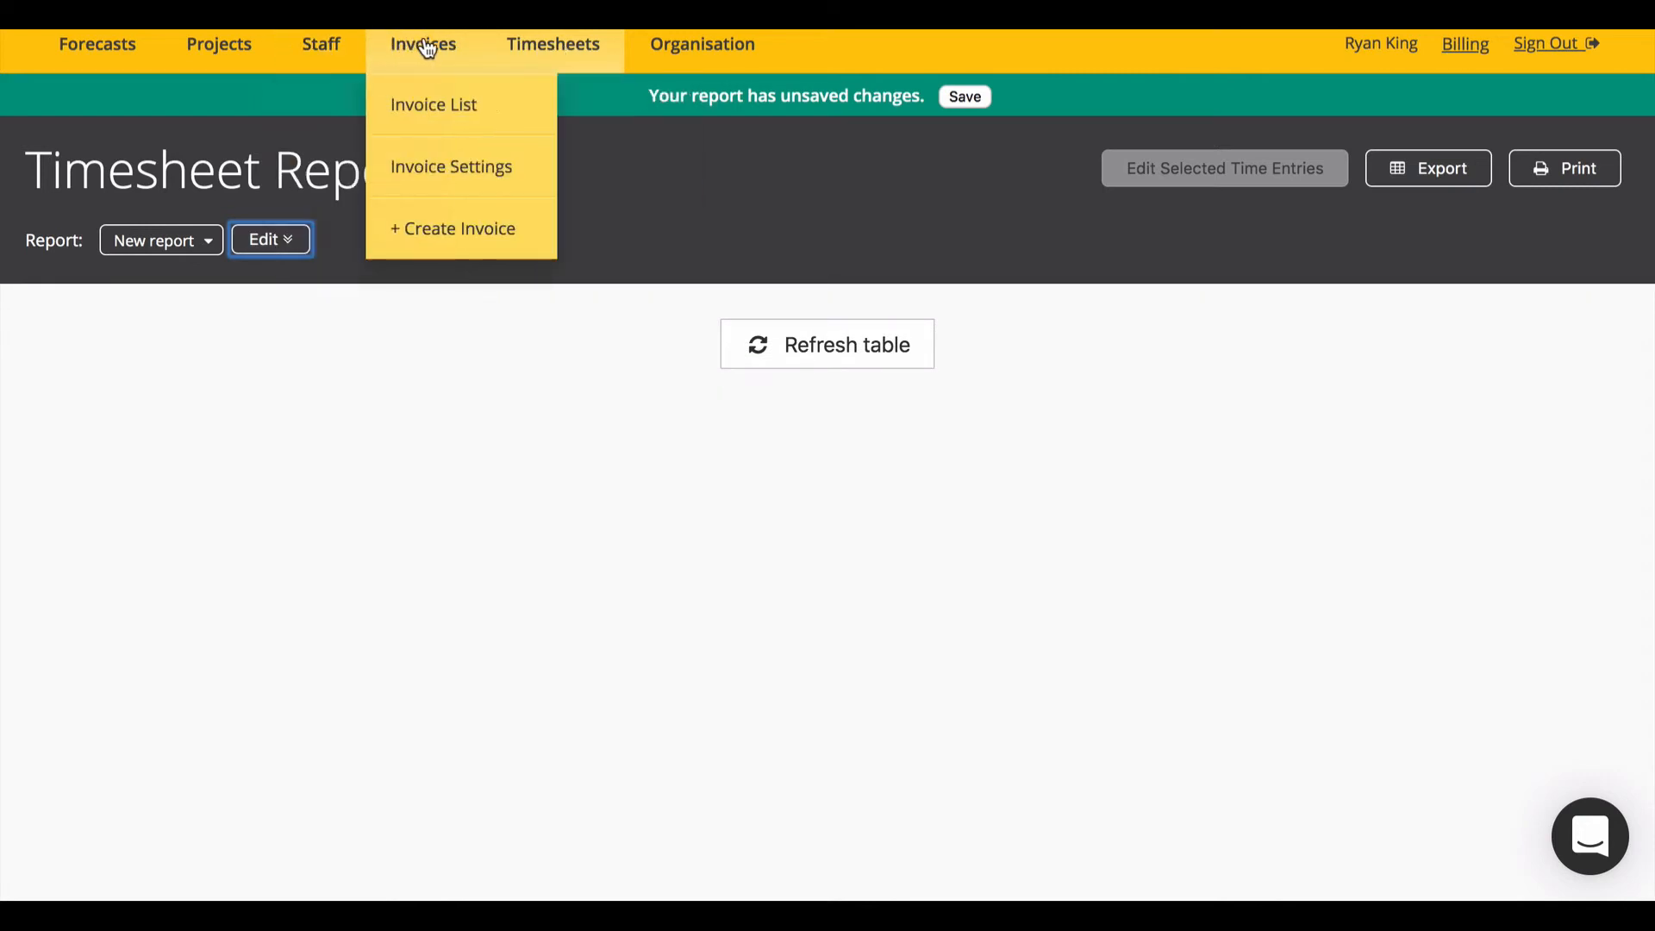
Step: Create a new invoice for the Sydney Opera House project
click(436, 101)
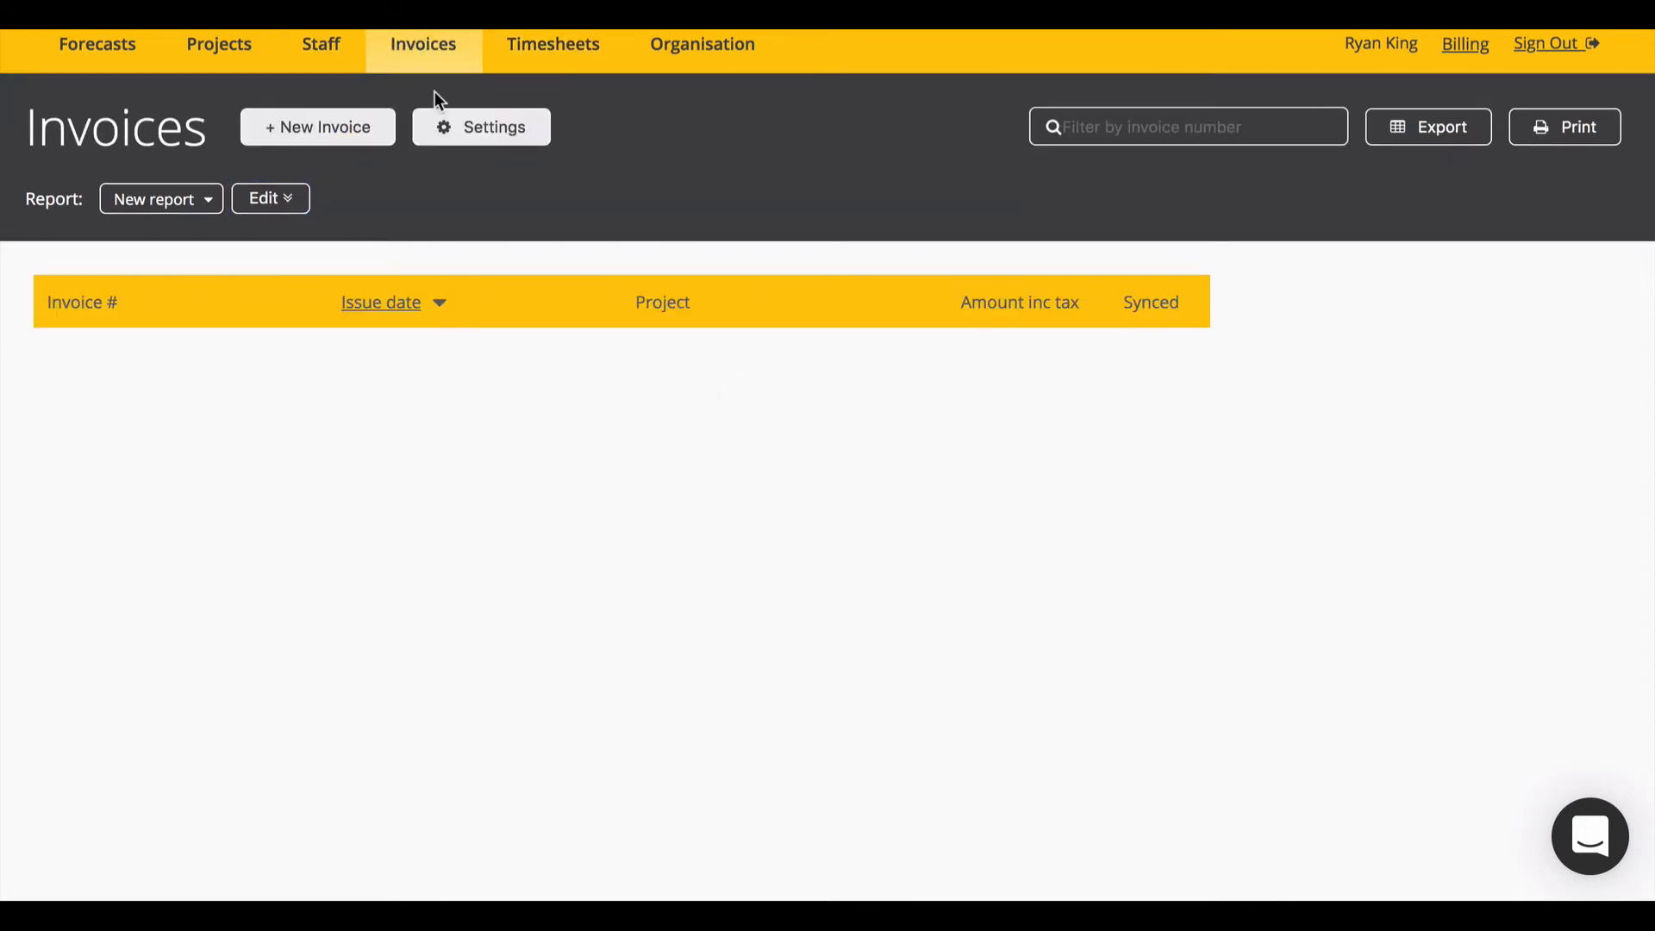
click(328, 135)
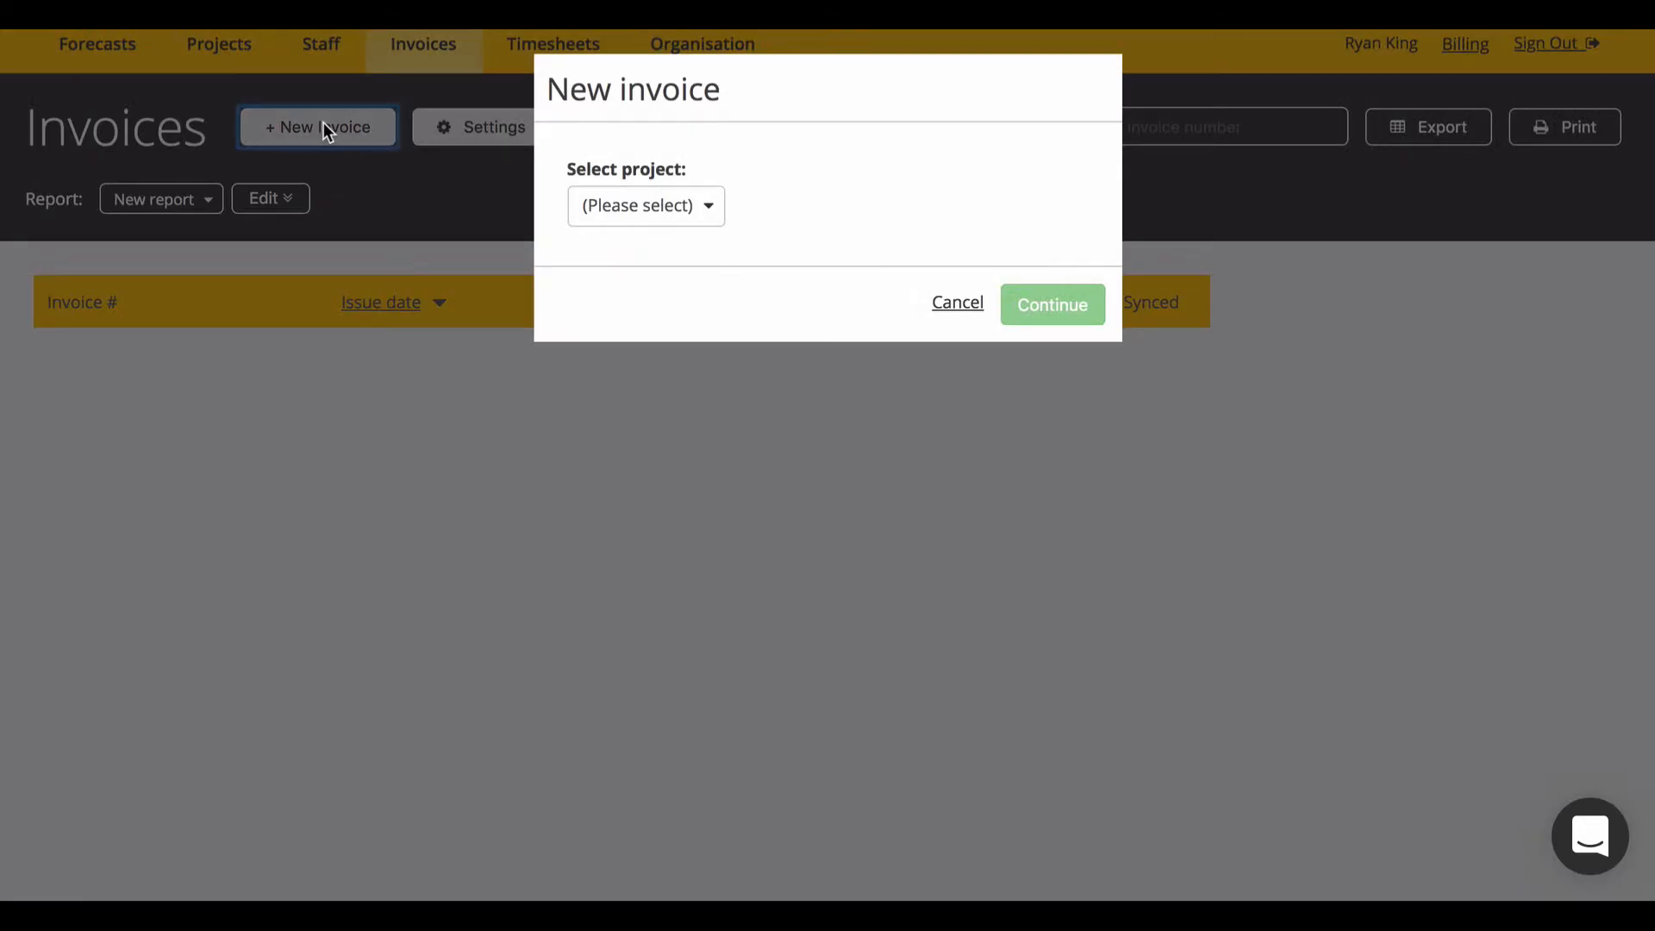
click(575, 207)
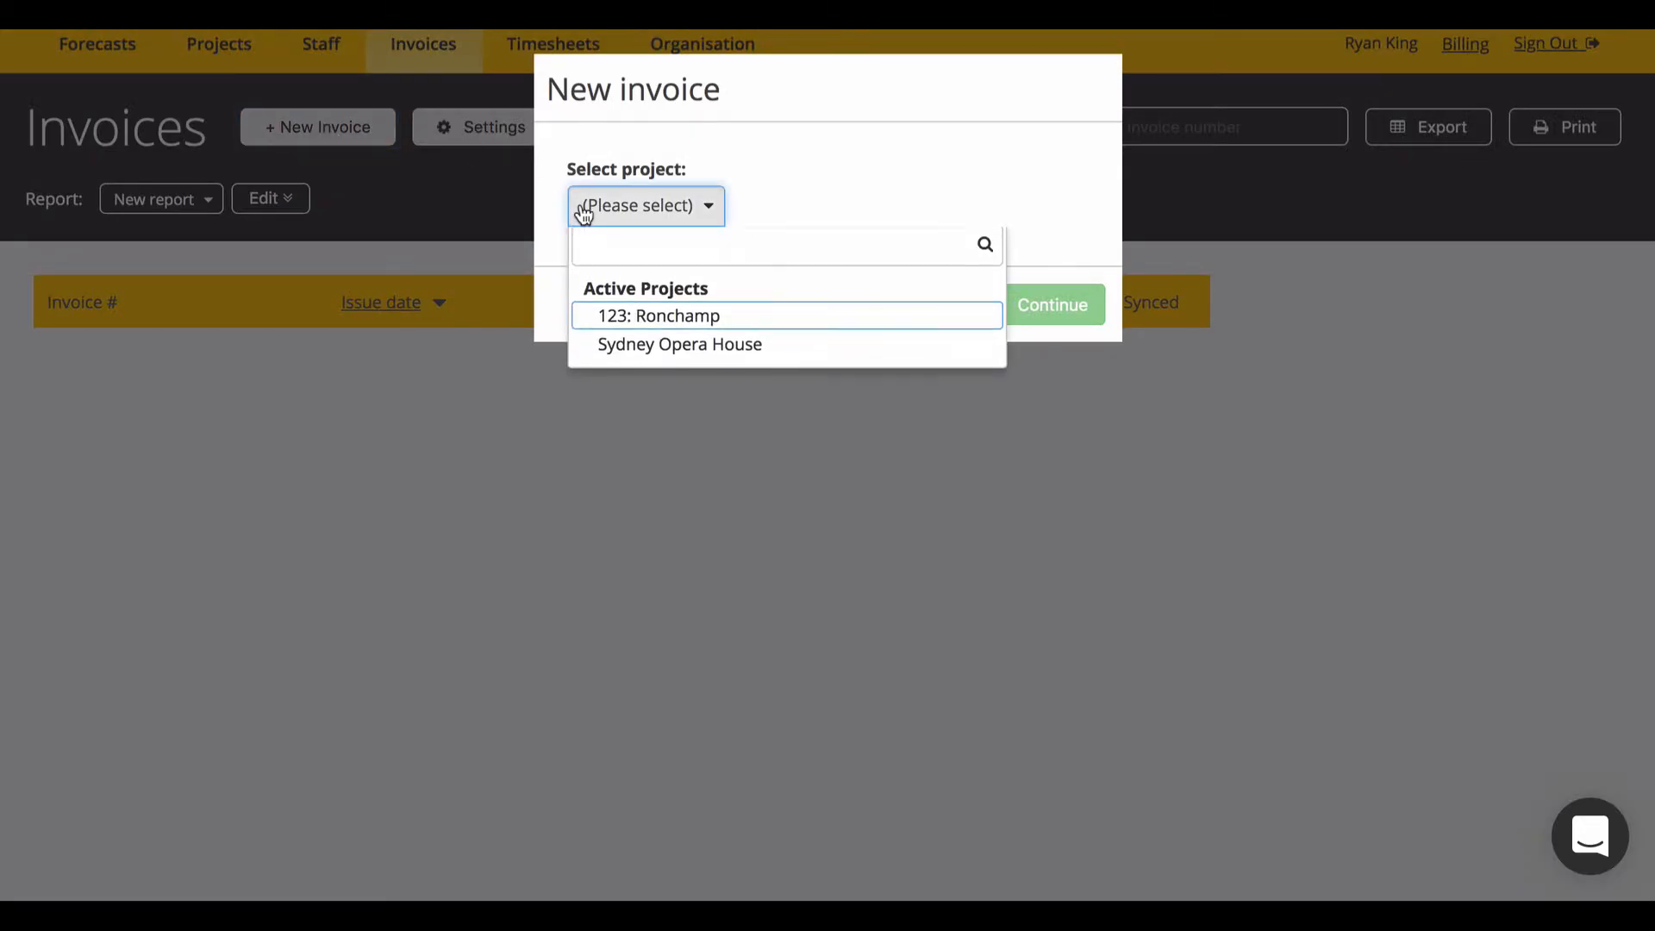
click(742, 351)
click(1067, 438)
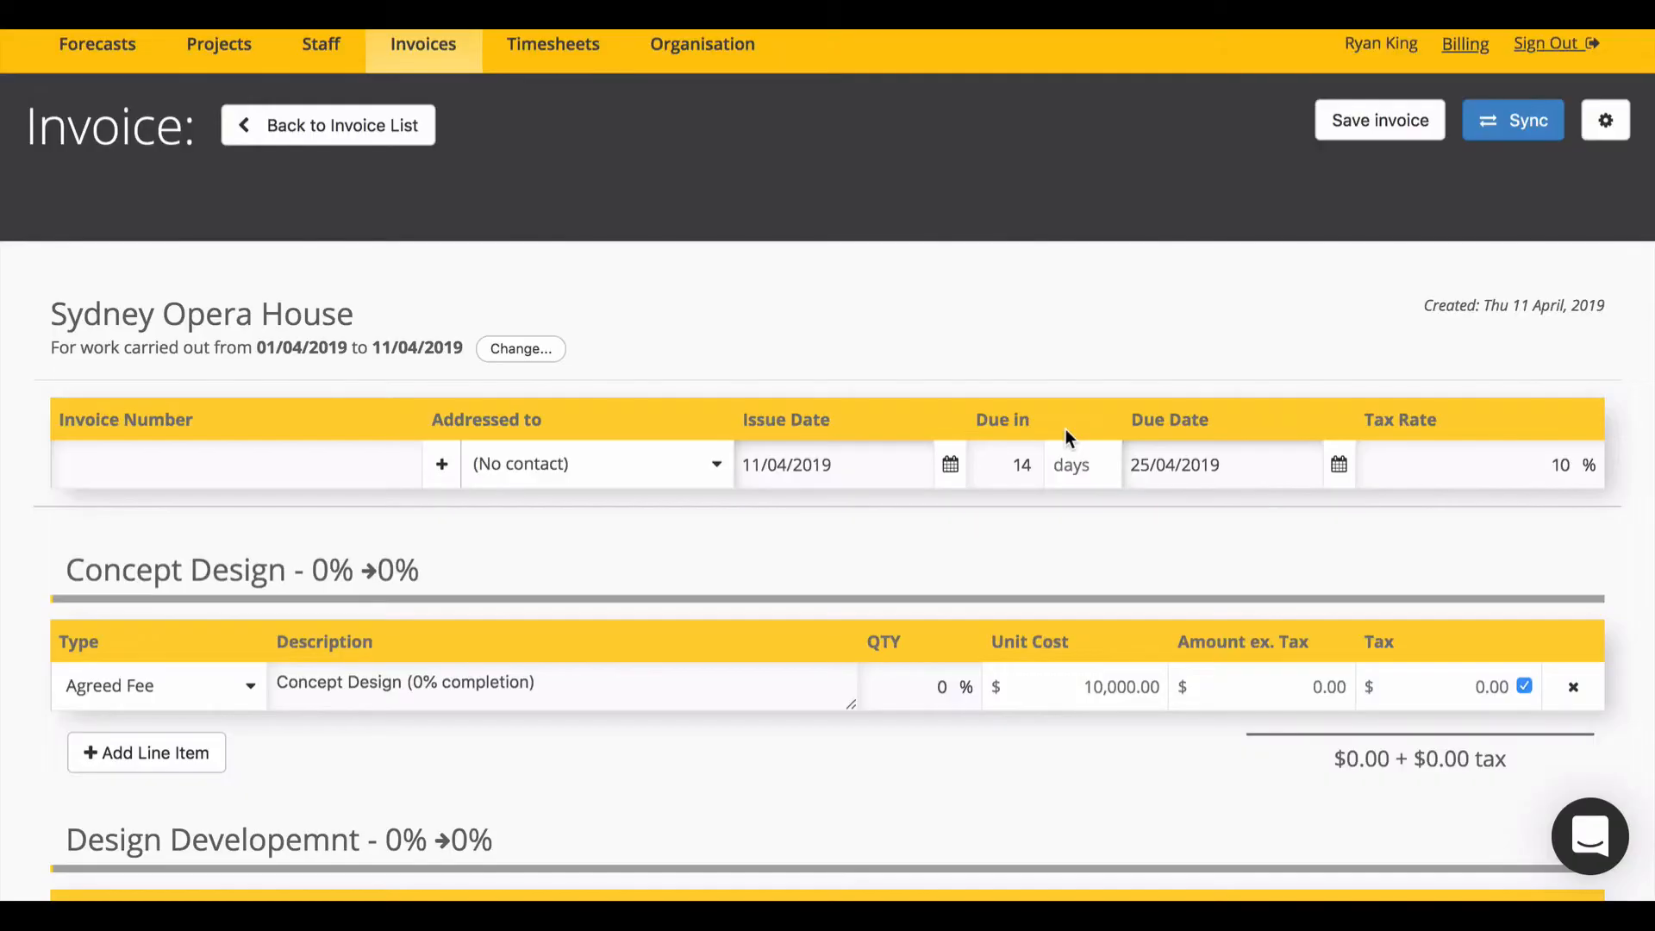
Step: Number the invoice 234235 and bill Concept Design at 20%
click(362, 470)
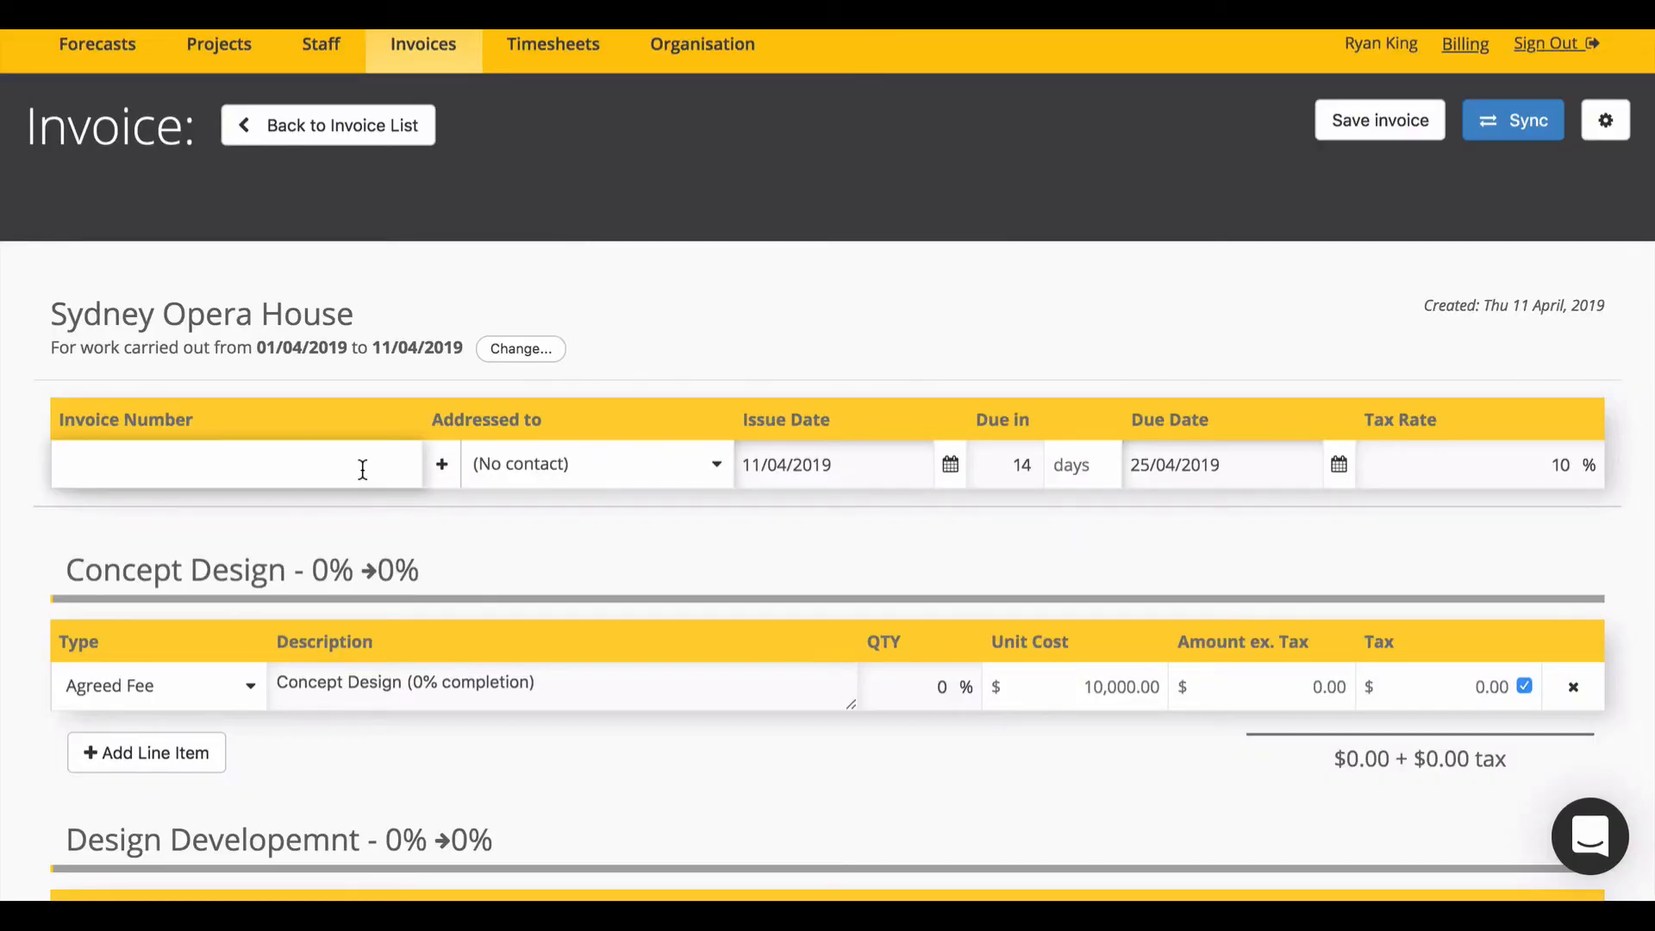
text(234235)
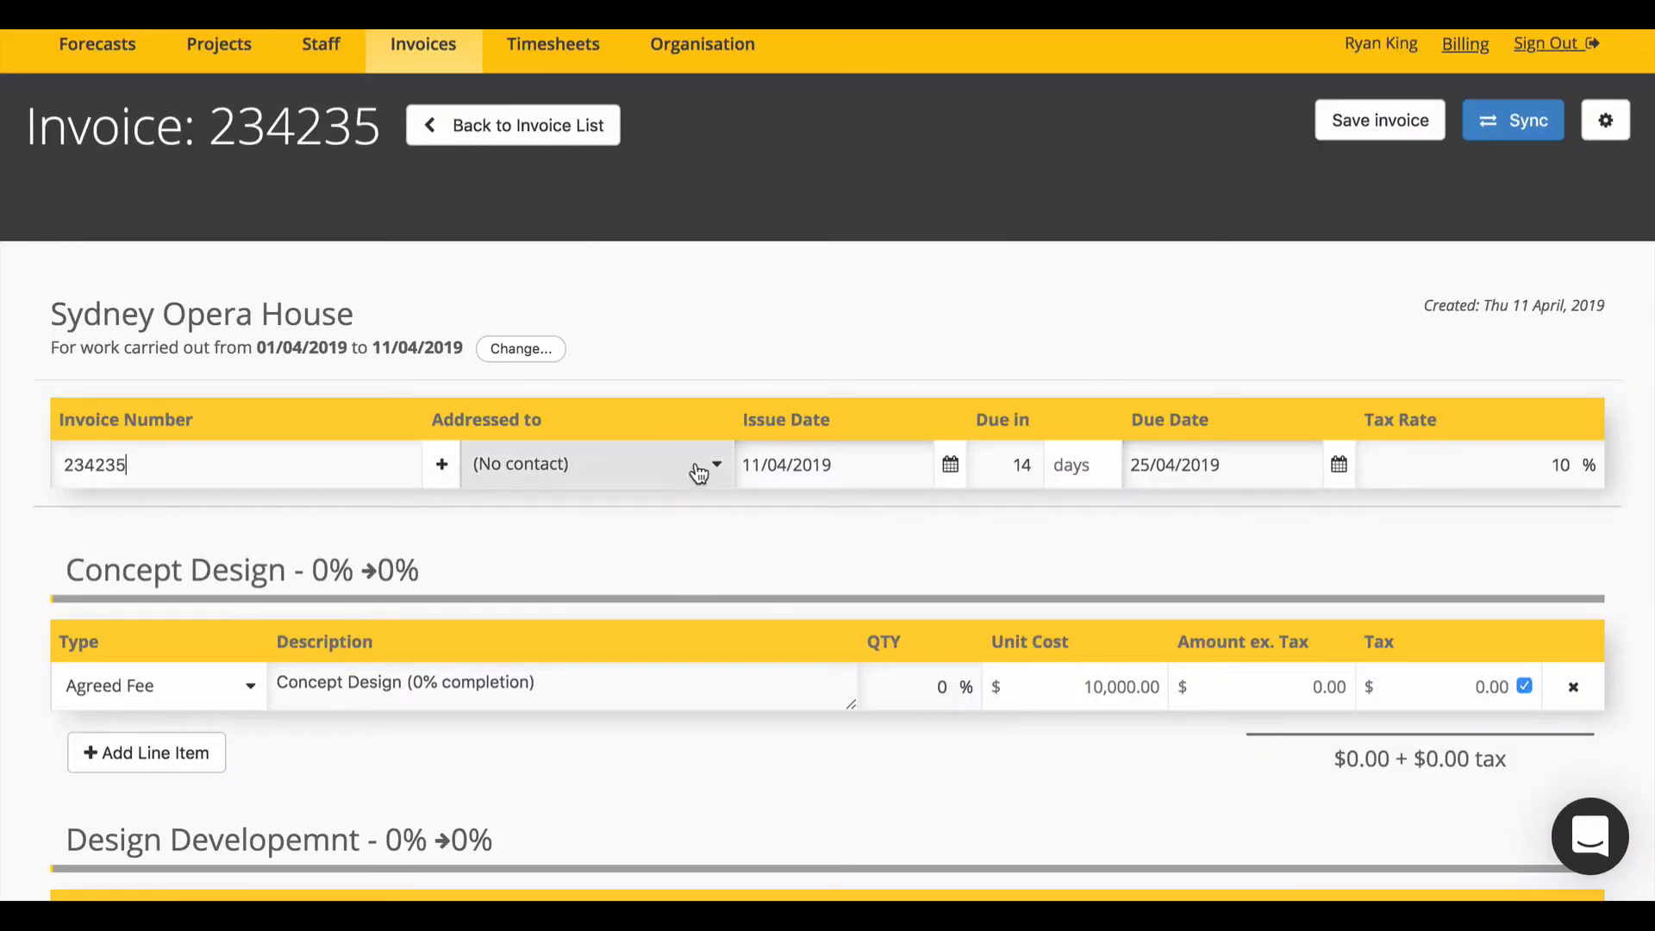
scroll(709, 345, down, 1)
scroll(708, 343, down, 4)
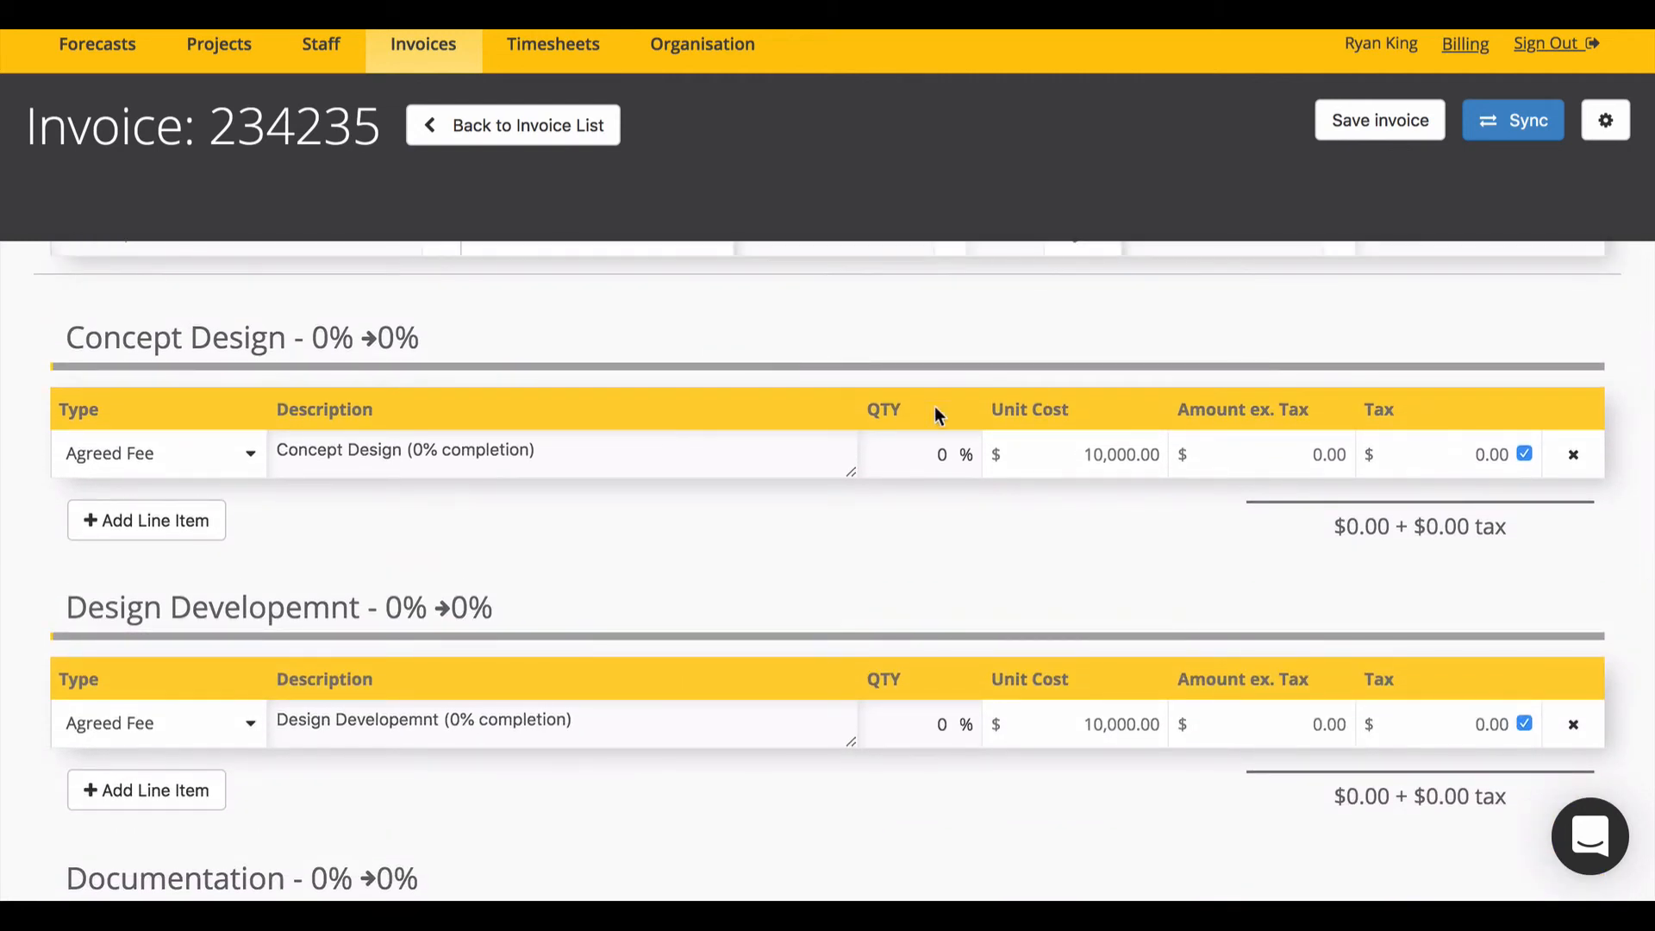
click(913, 447)
text(2)
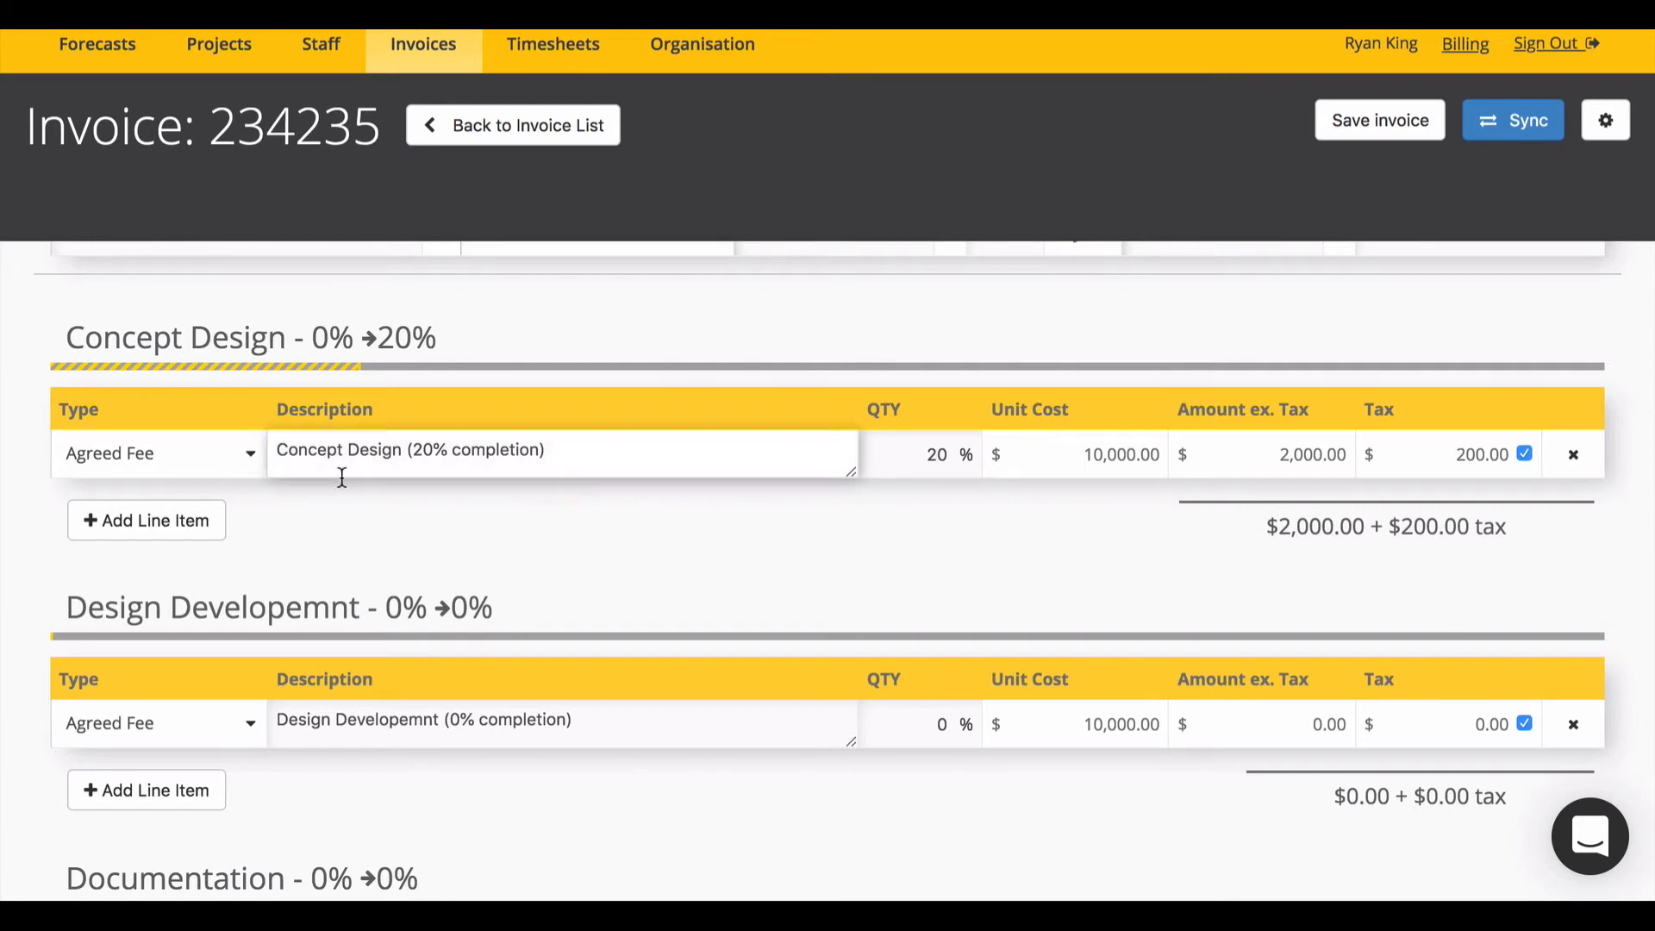
Step: Add a Fixed Amount line under Concept Design with quantity 1 and unit cost $2,000
click(158, 534)
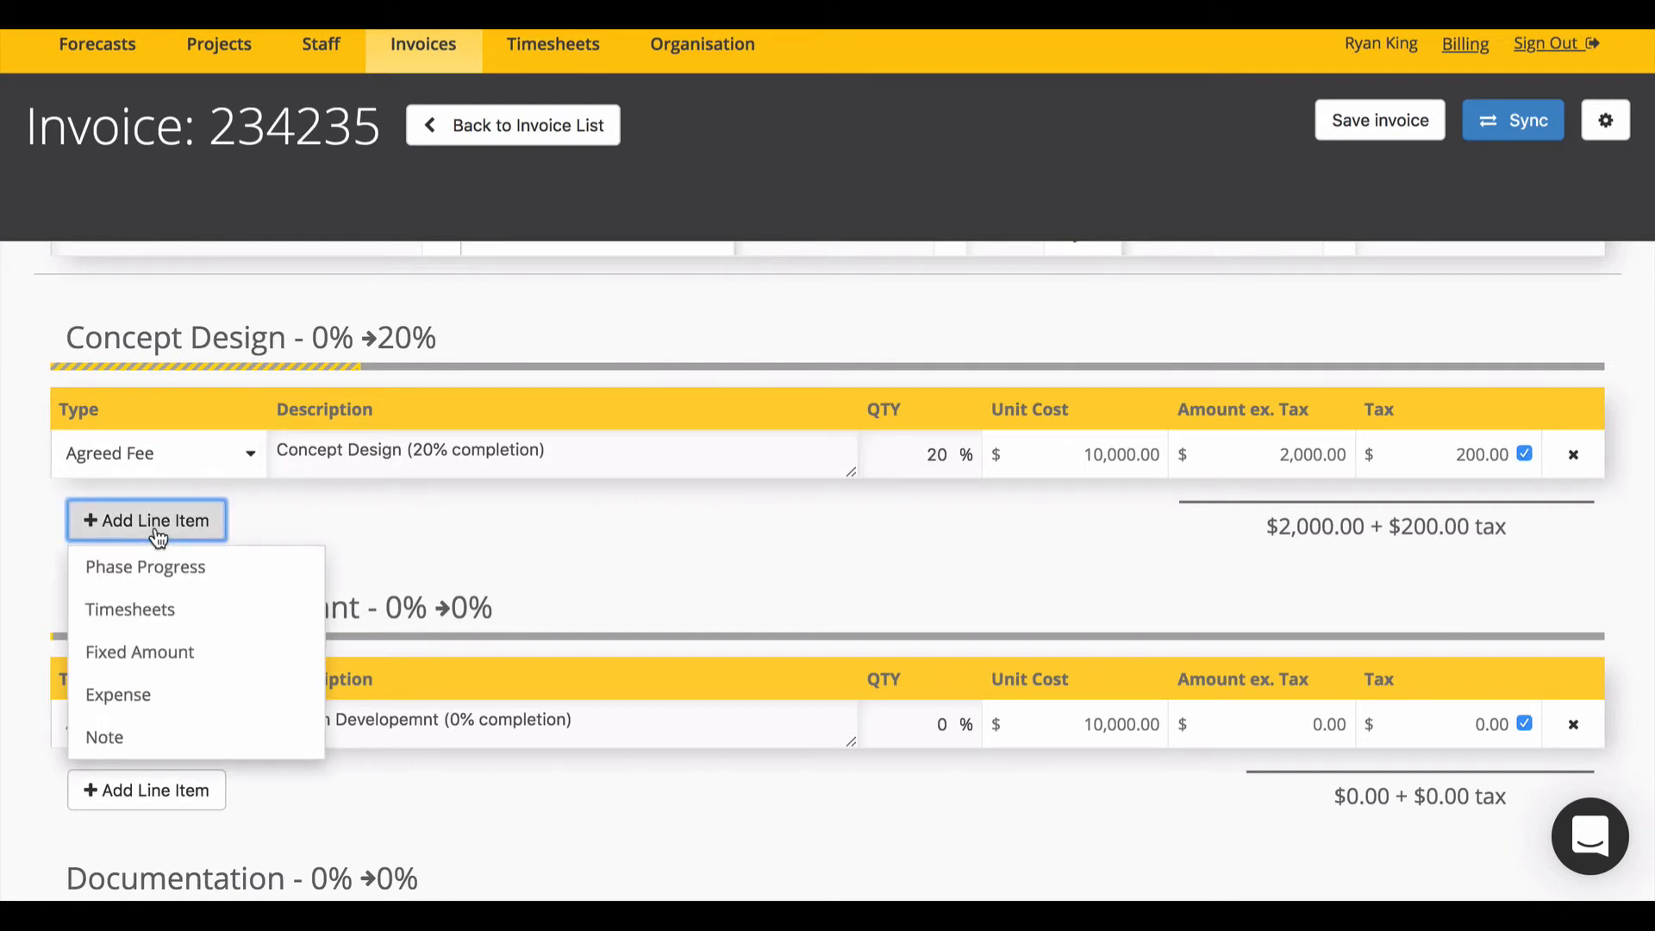
click(185, 652)
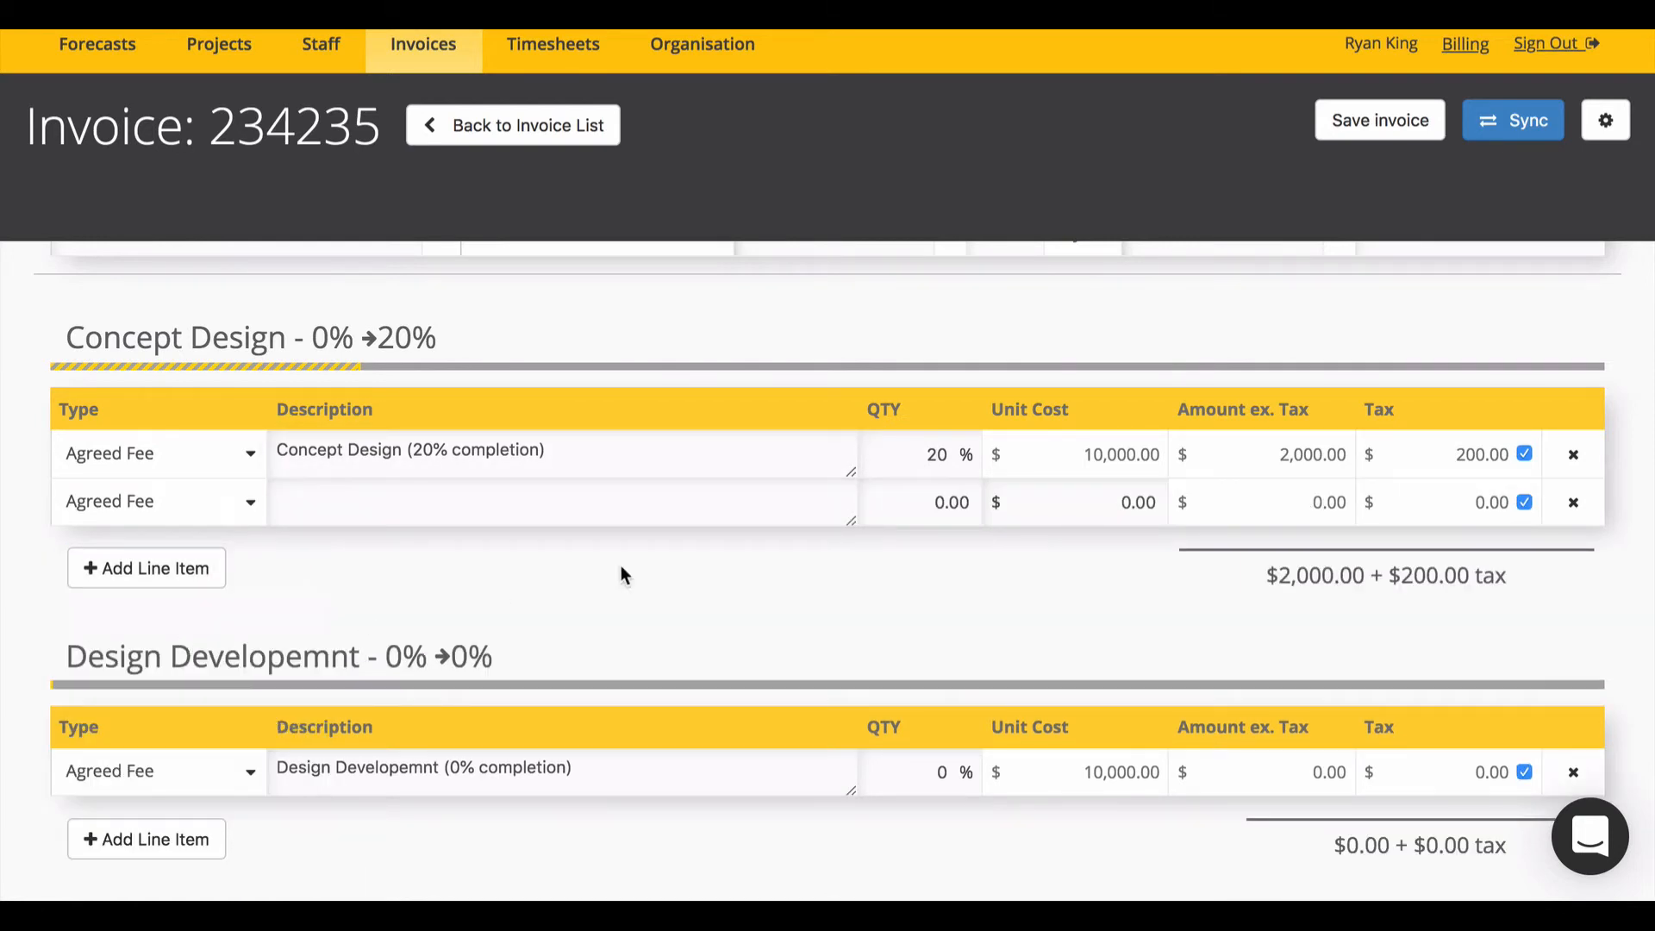
click(923, 506)
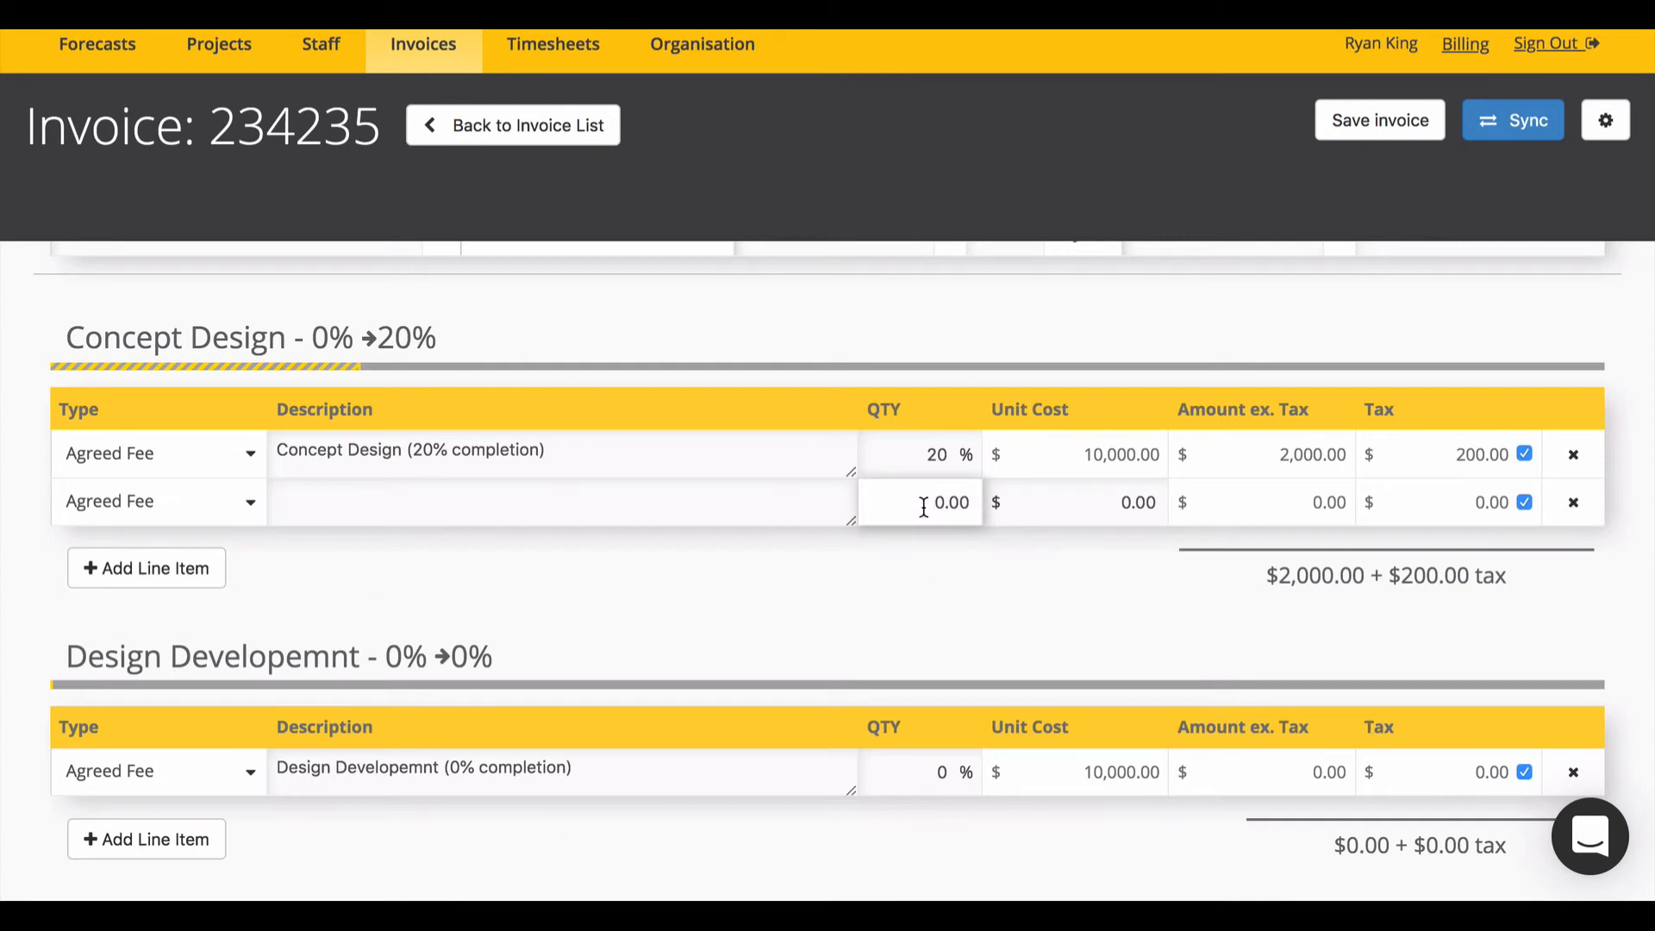
text(1)
click(1112, 502)
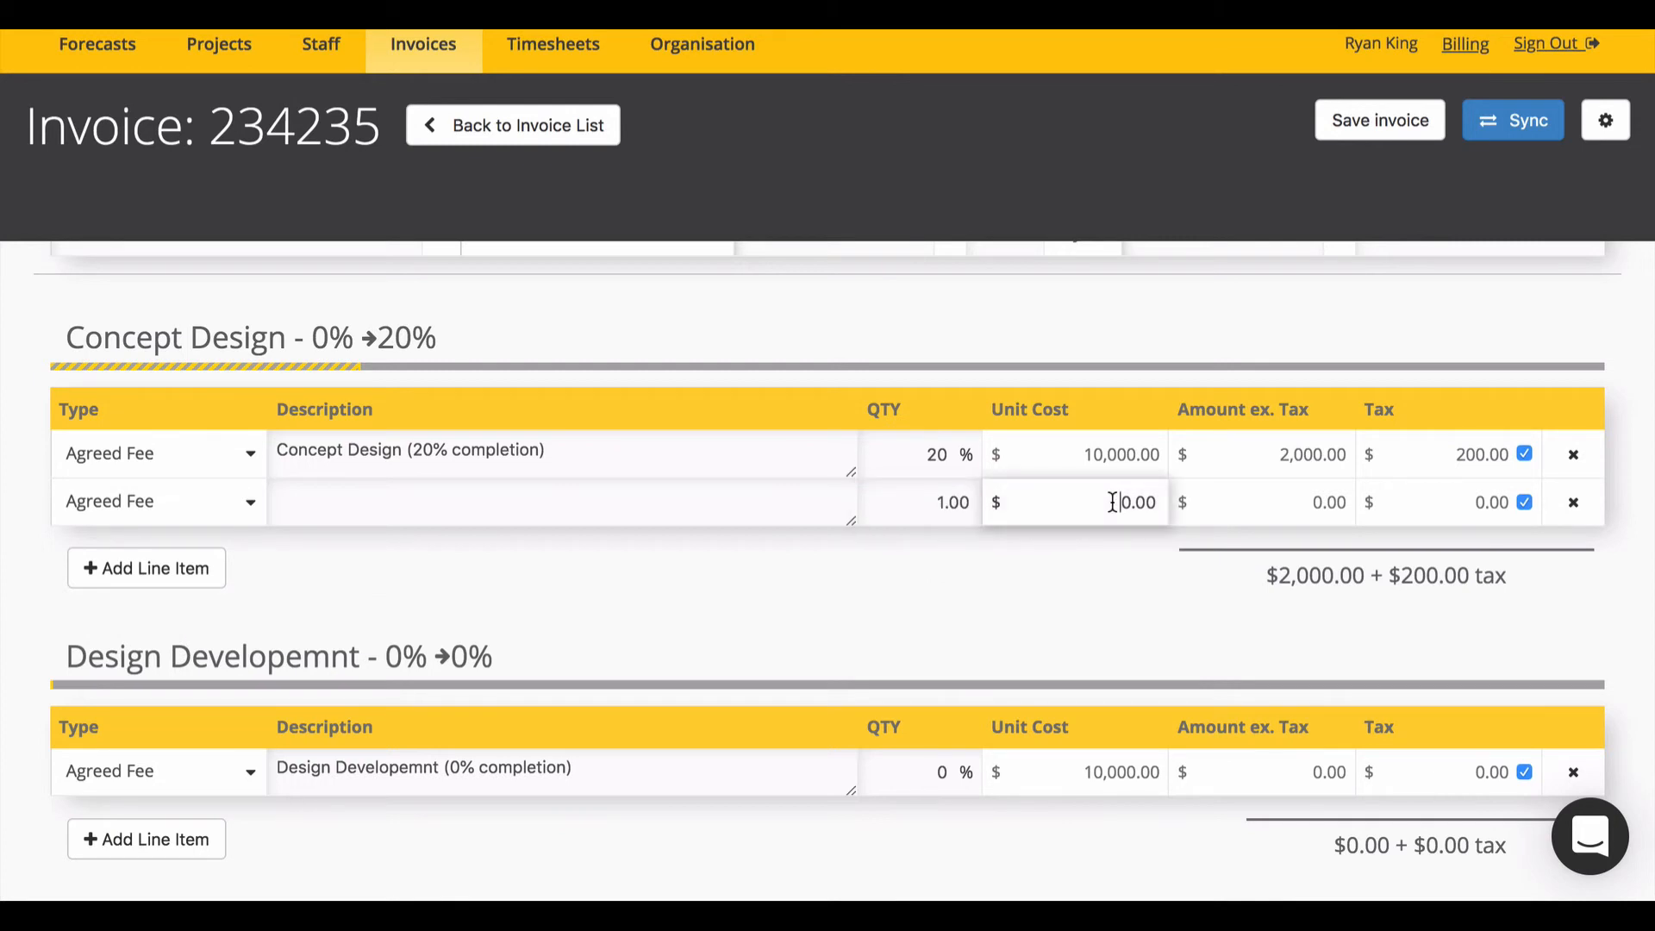
text(200)
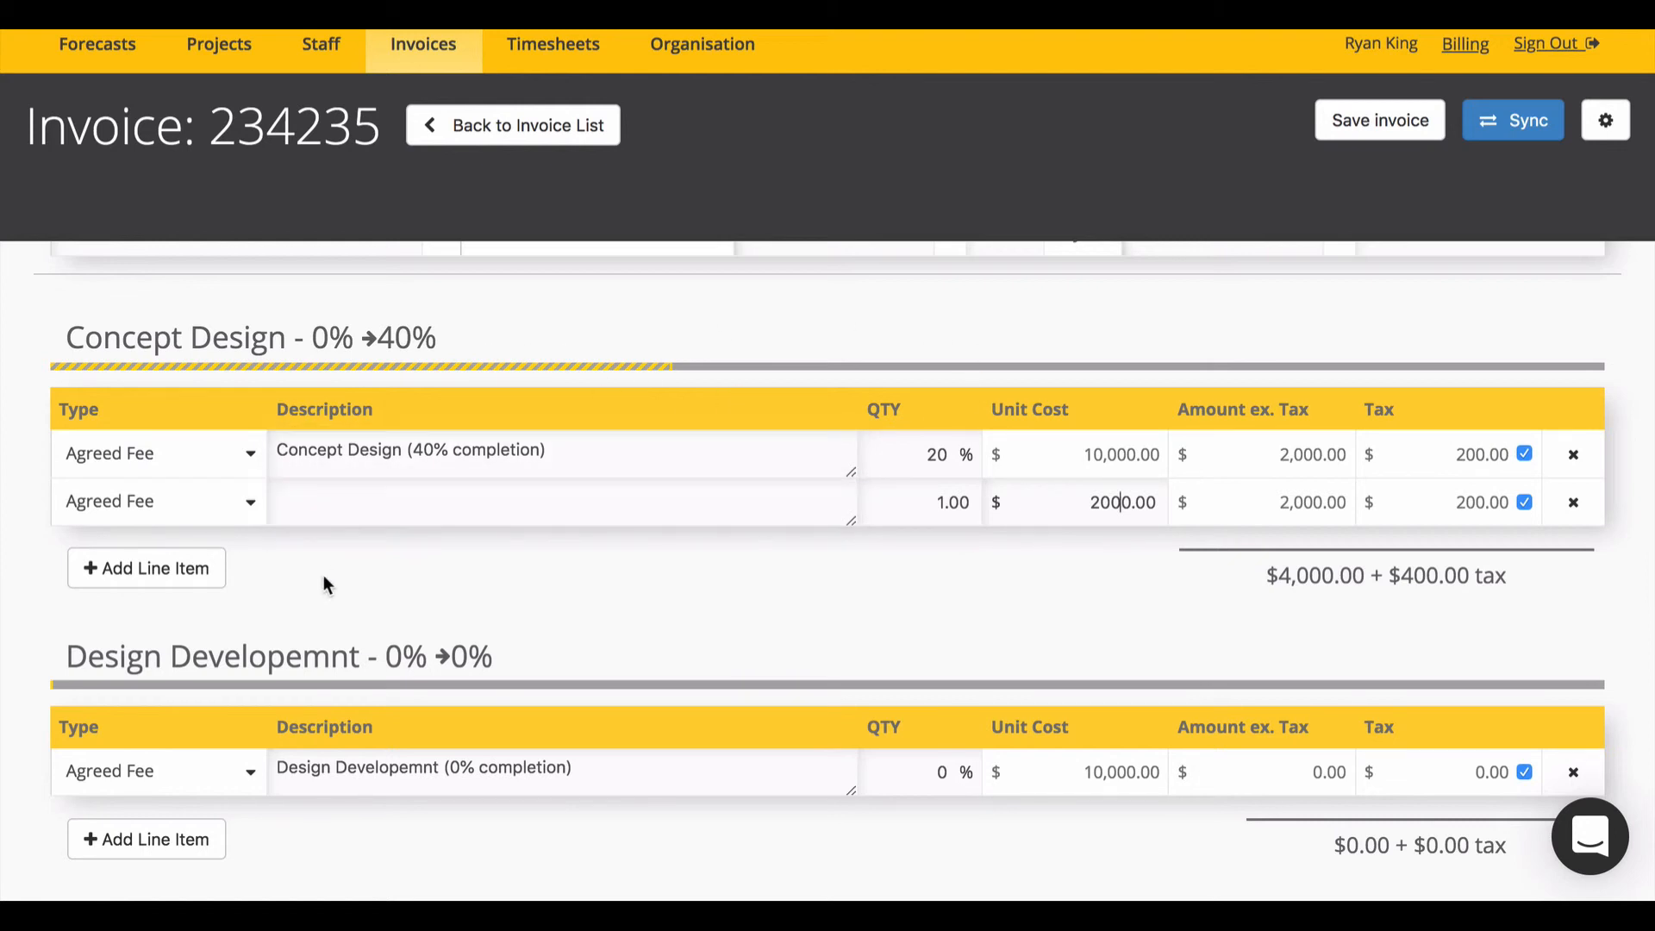
Step: Add the 8-hour $220 timesheet entry as its own Concept Design line and enlarge its description
click(211, 576)
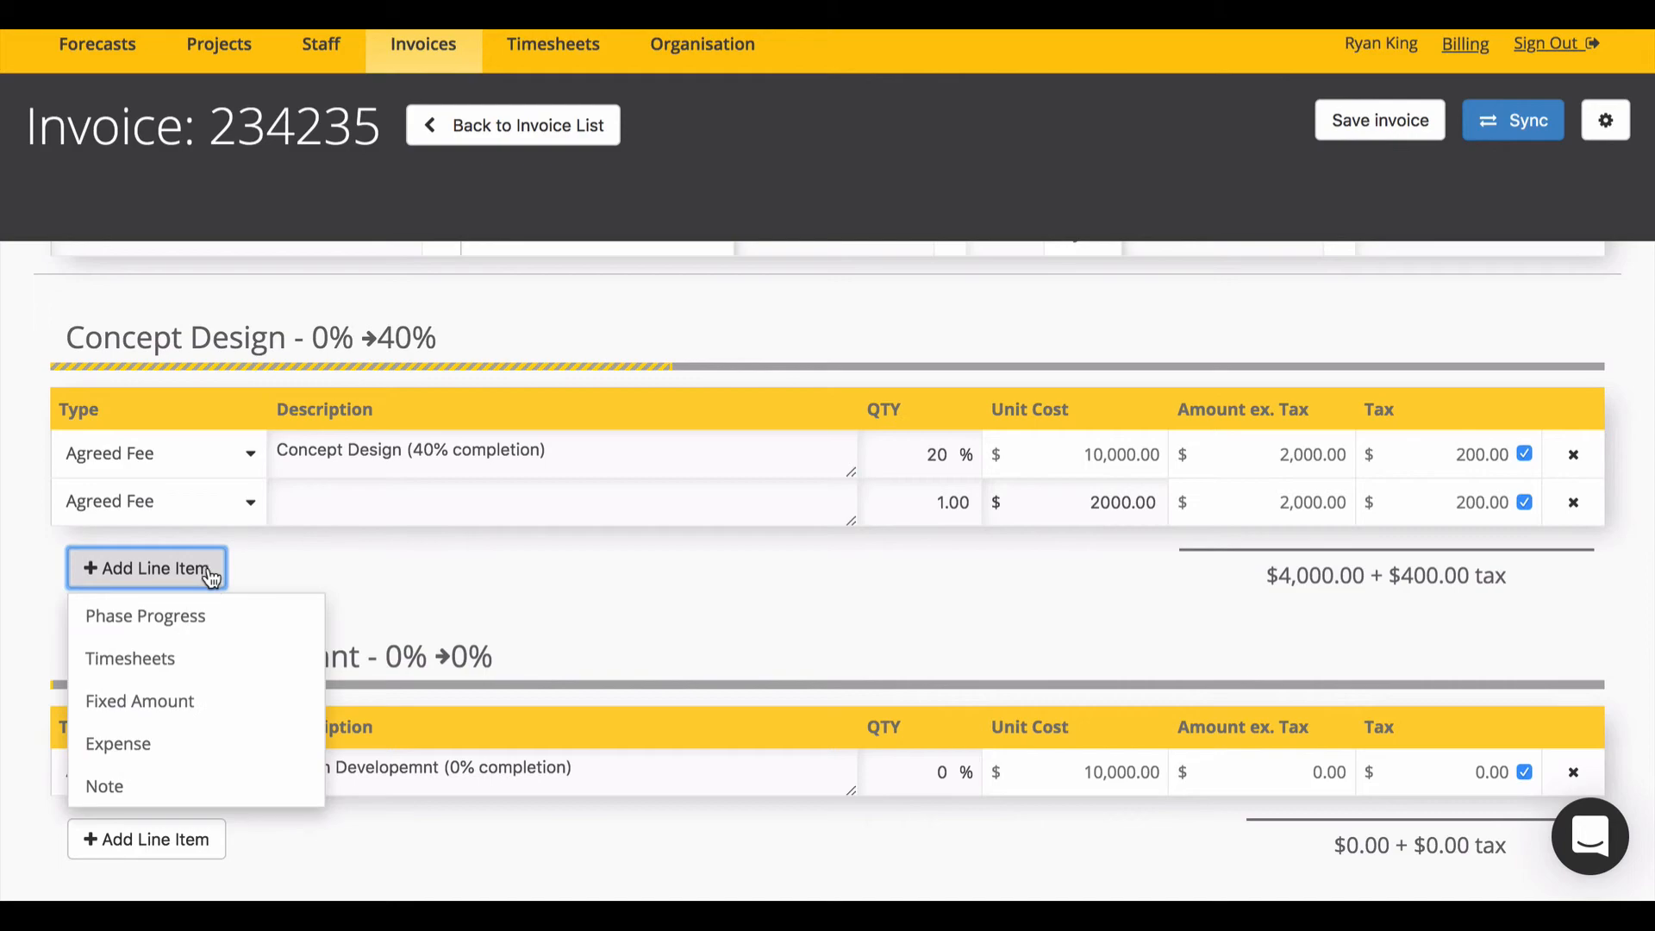
click(170, 659)
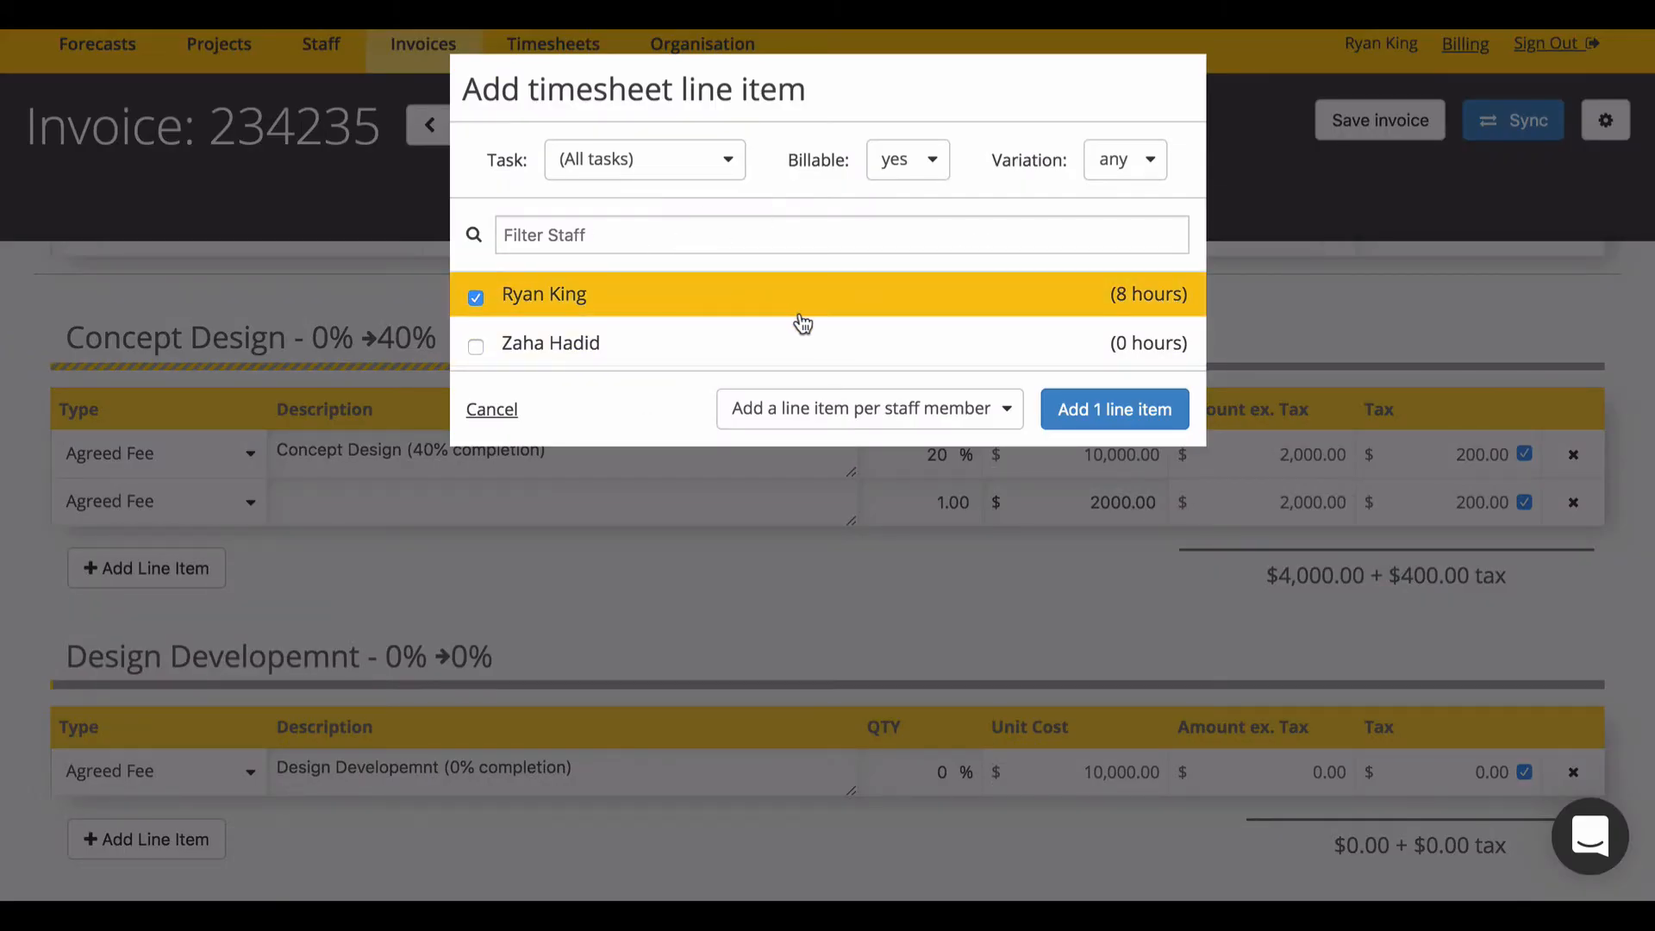
click(944, 403)
click(987, 512)
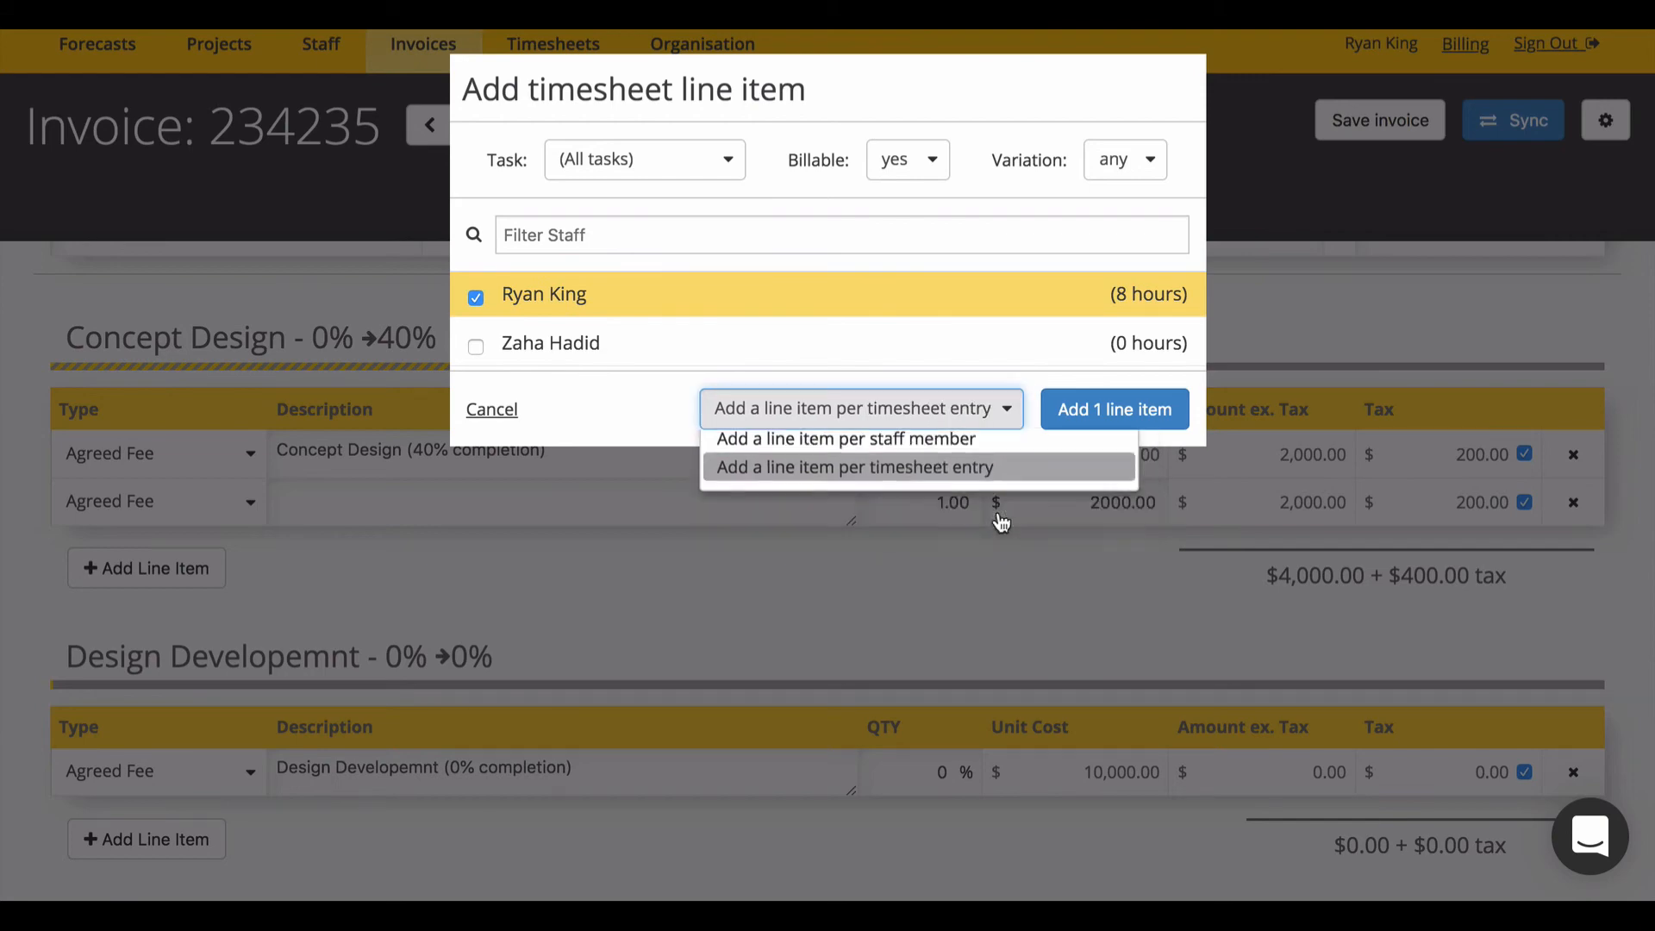
click(1117, 416)
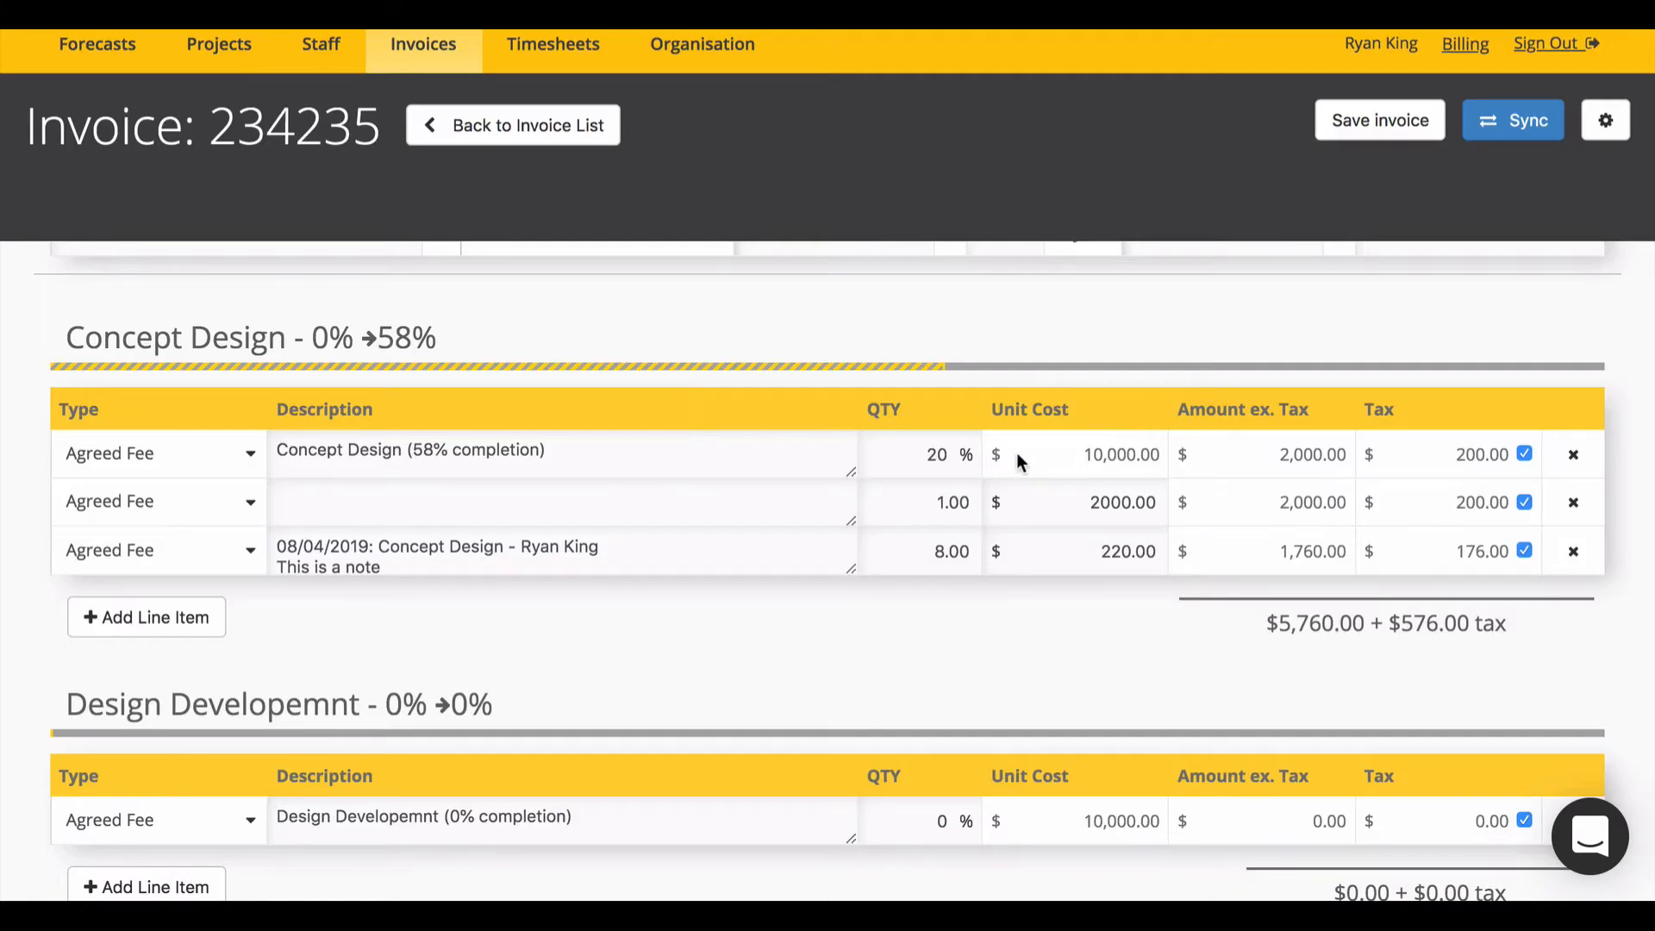
drag(851, 571, 851, 607)
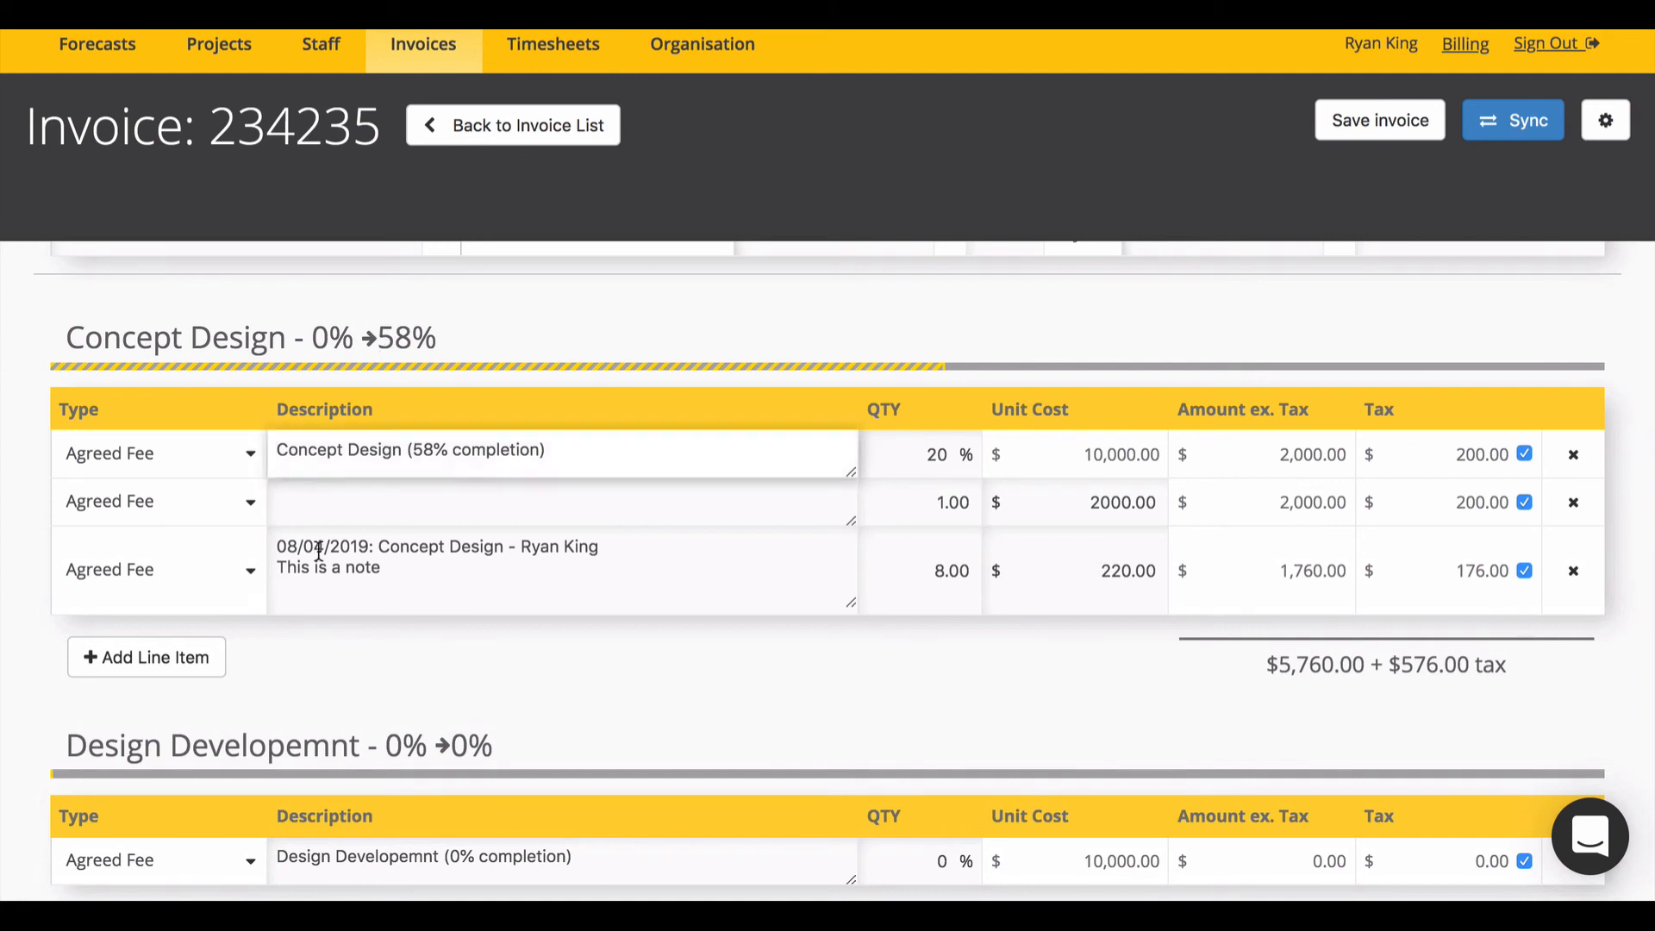
Step: Change the timesheet line's type to Variation
click(252, 582)
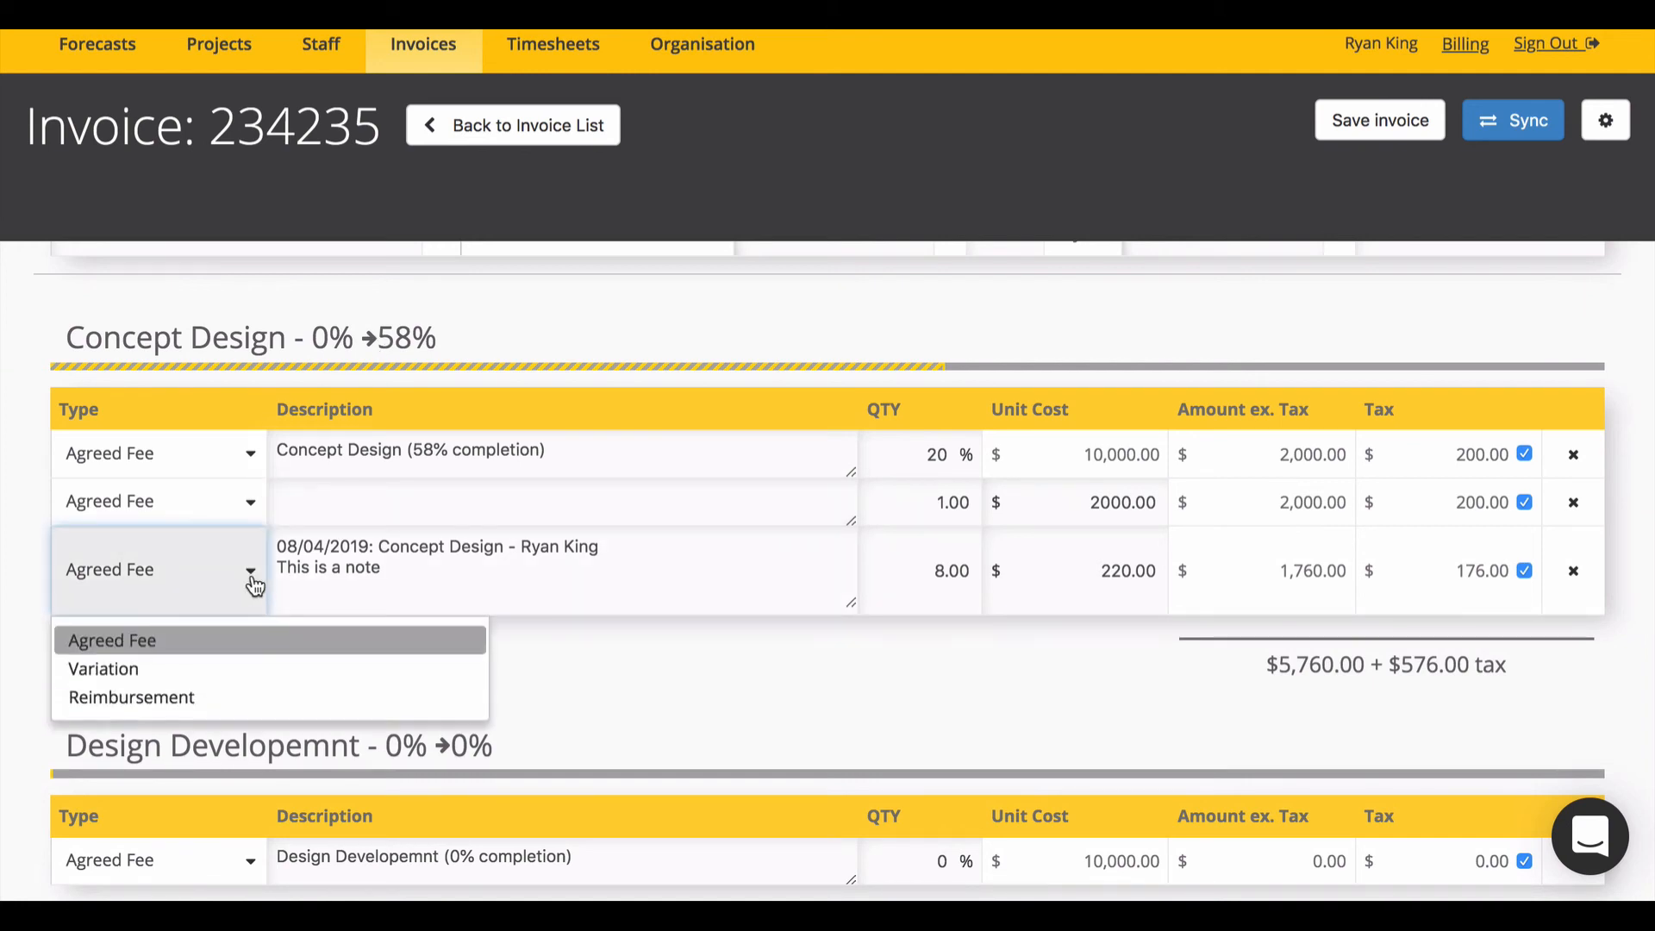
click(140, 670)
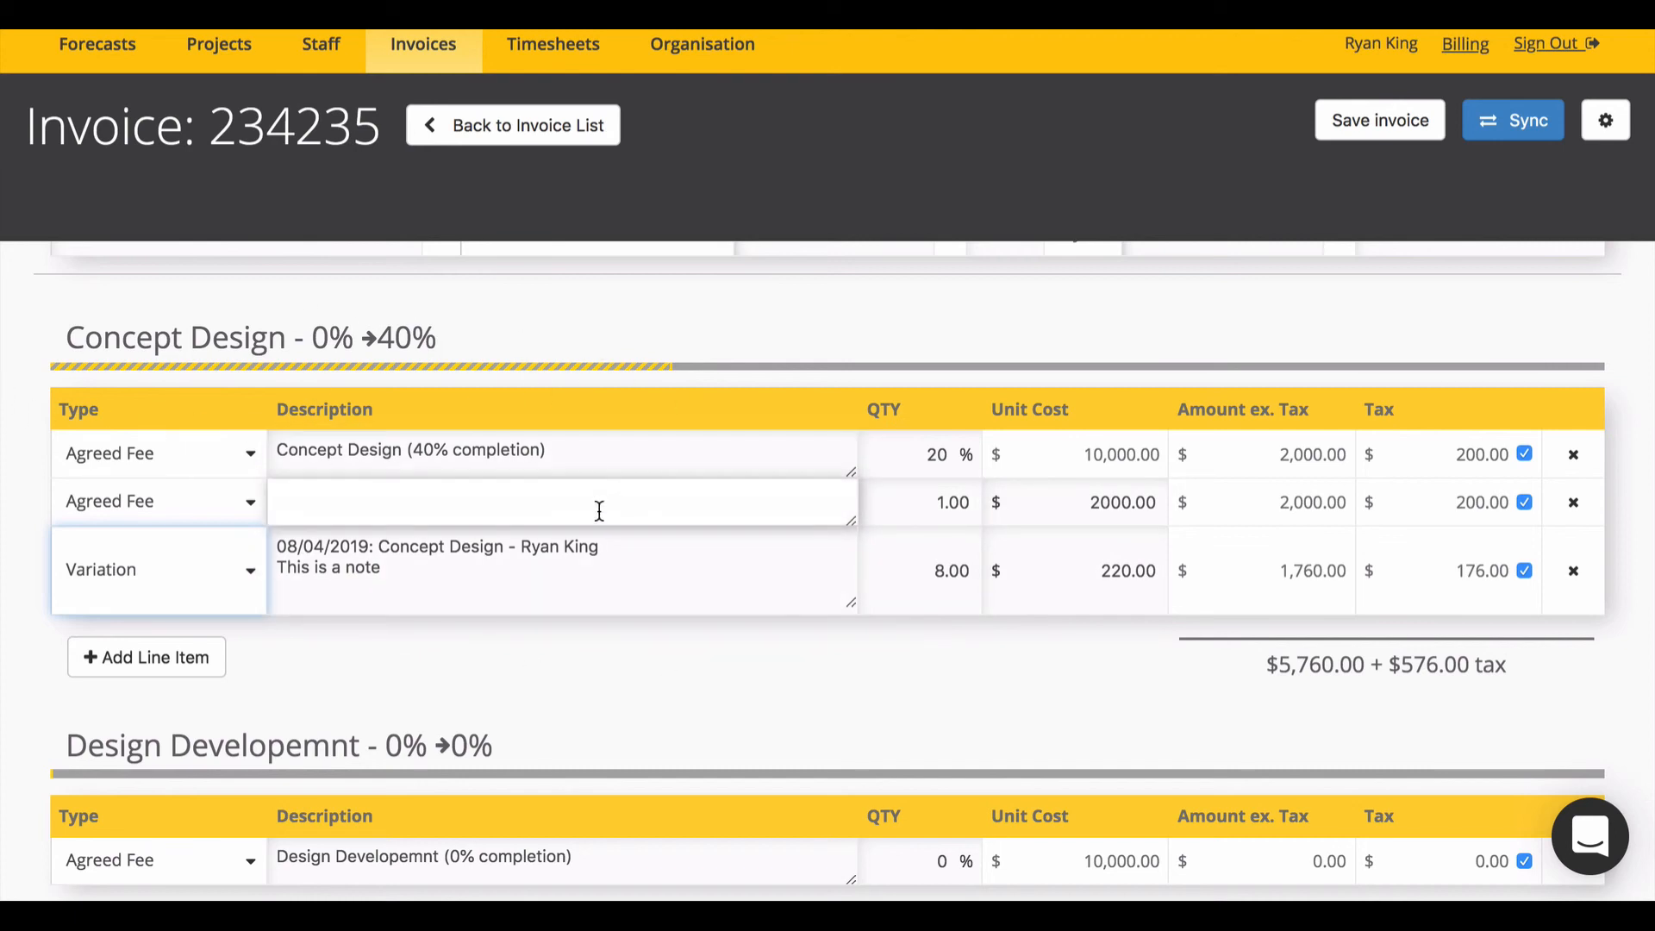
scroll(599, 511, up, 3)
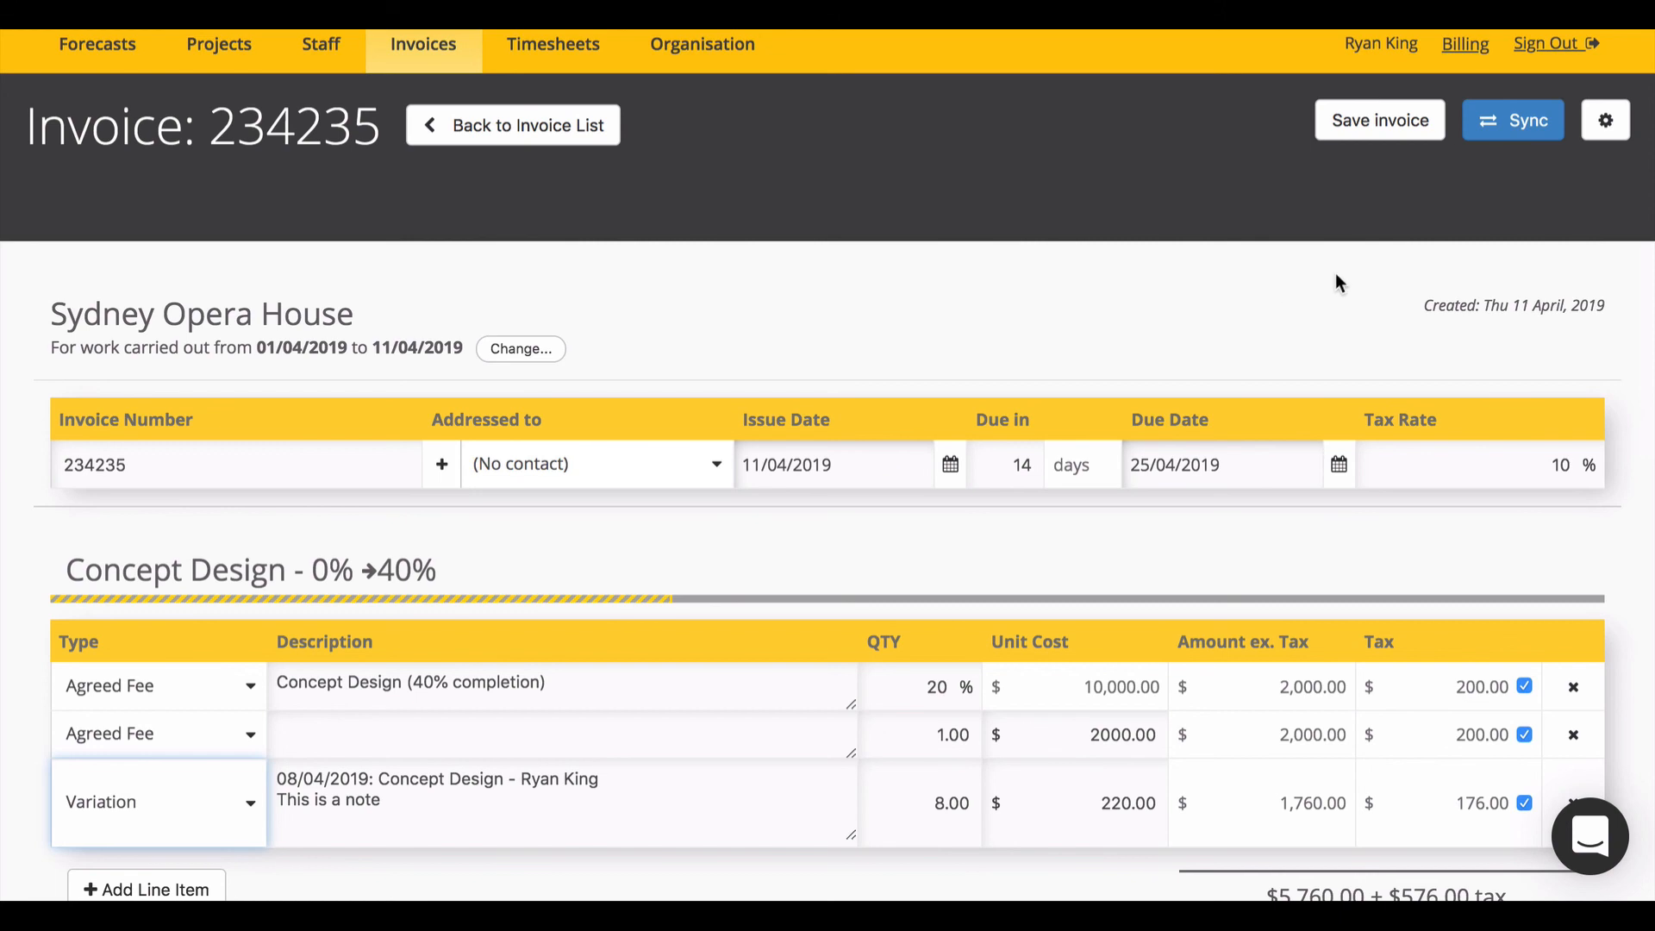
Step: Save and sync invoice 234235, selecting Xero in invoice settings before cancelling
click(1504, 119)
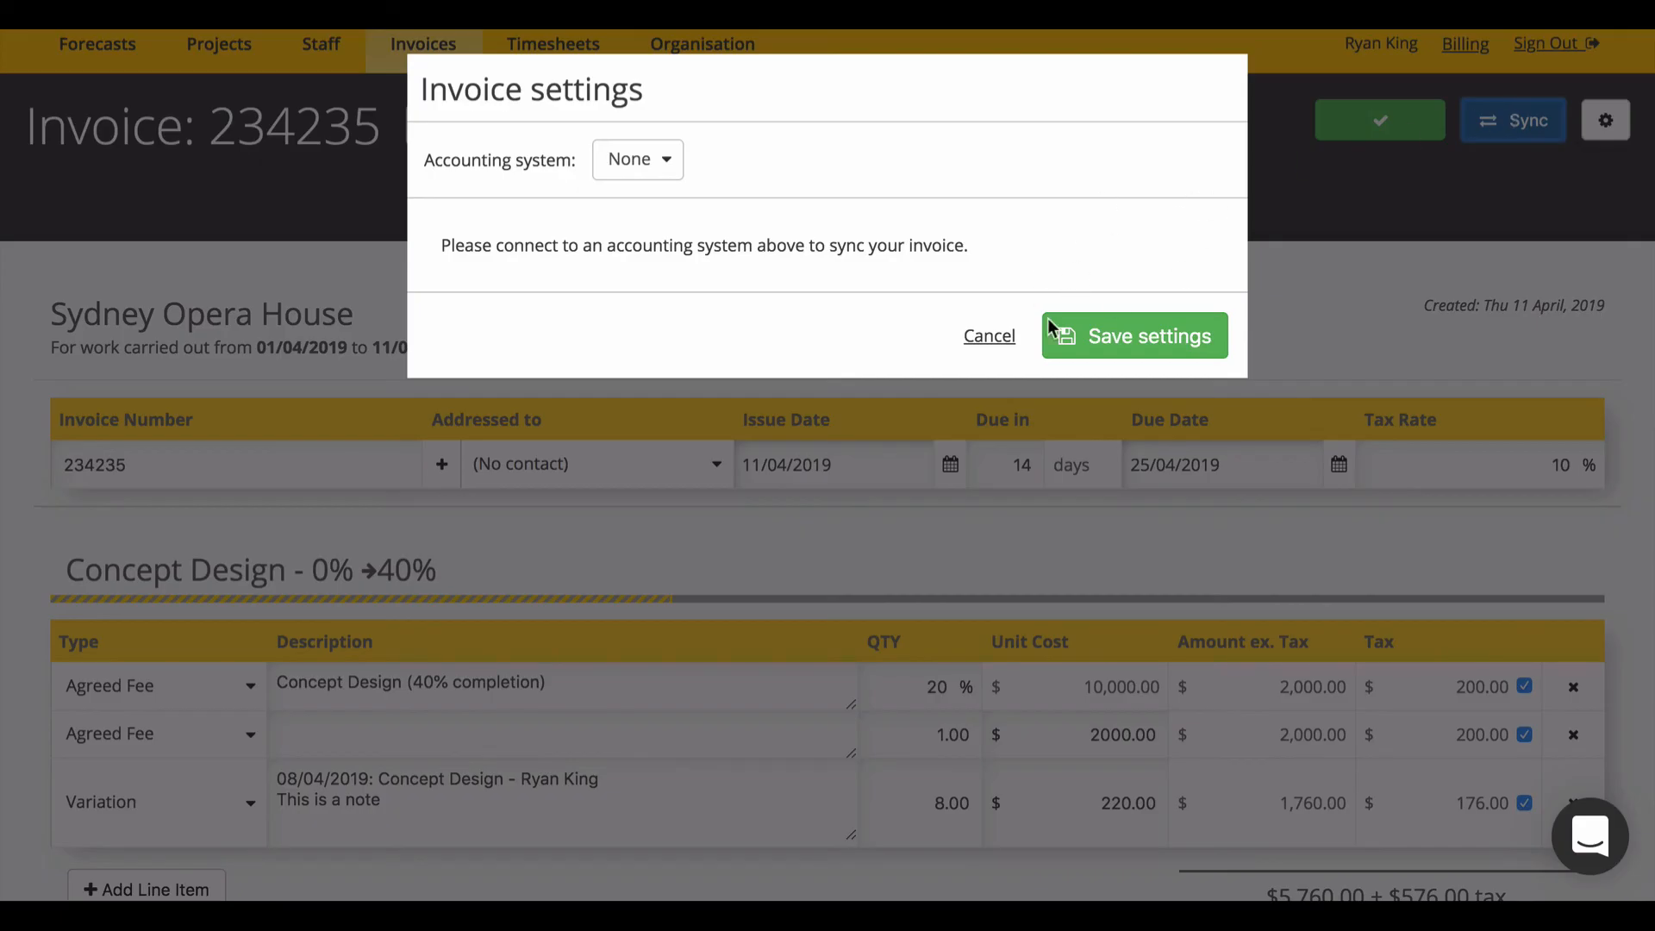
click(665, 164)
click(668, 235)
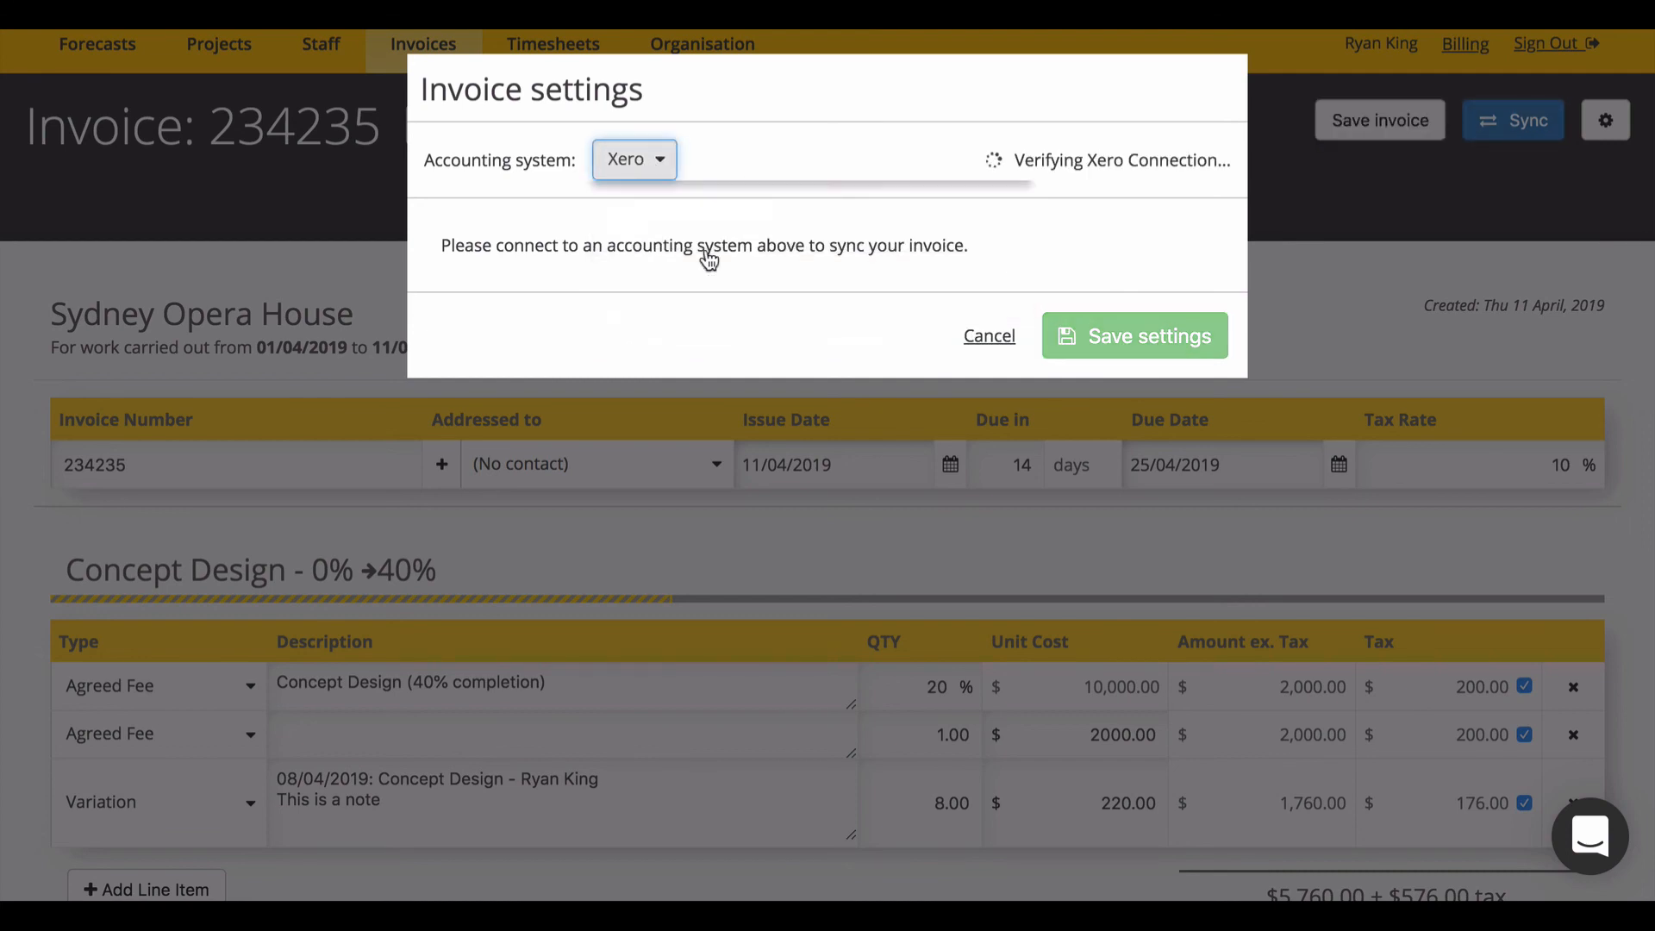
click(987, 336)
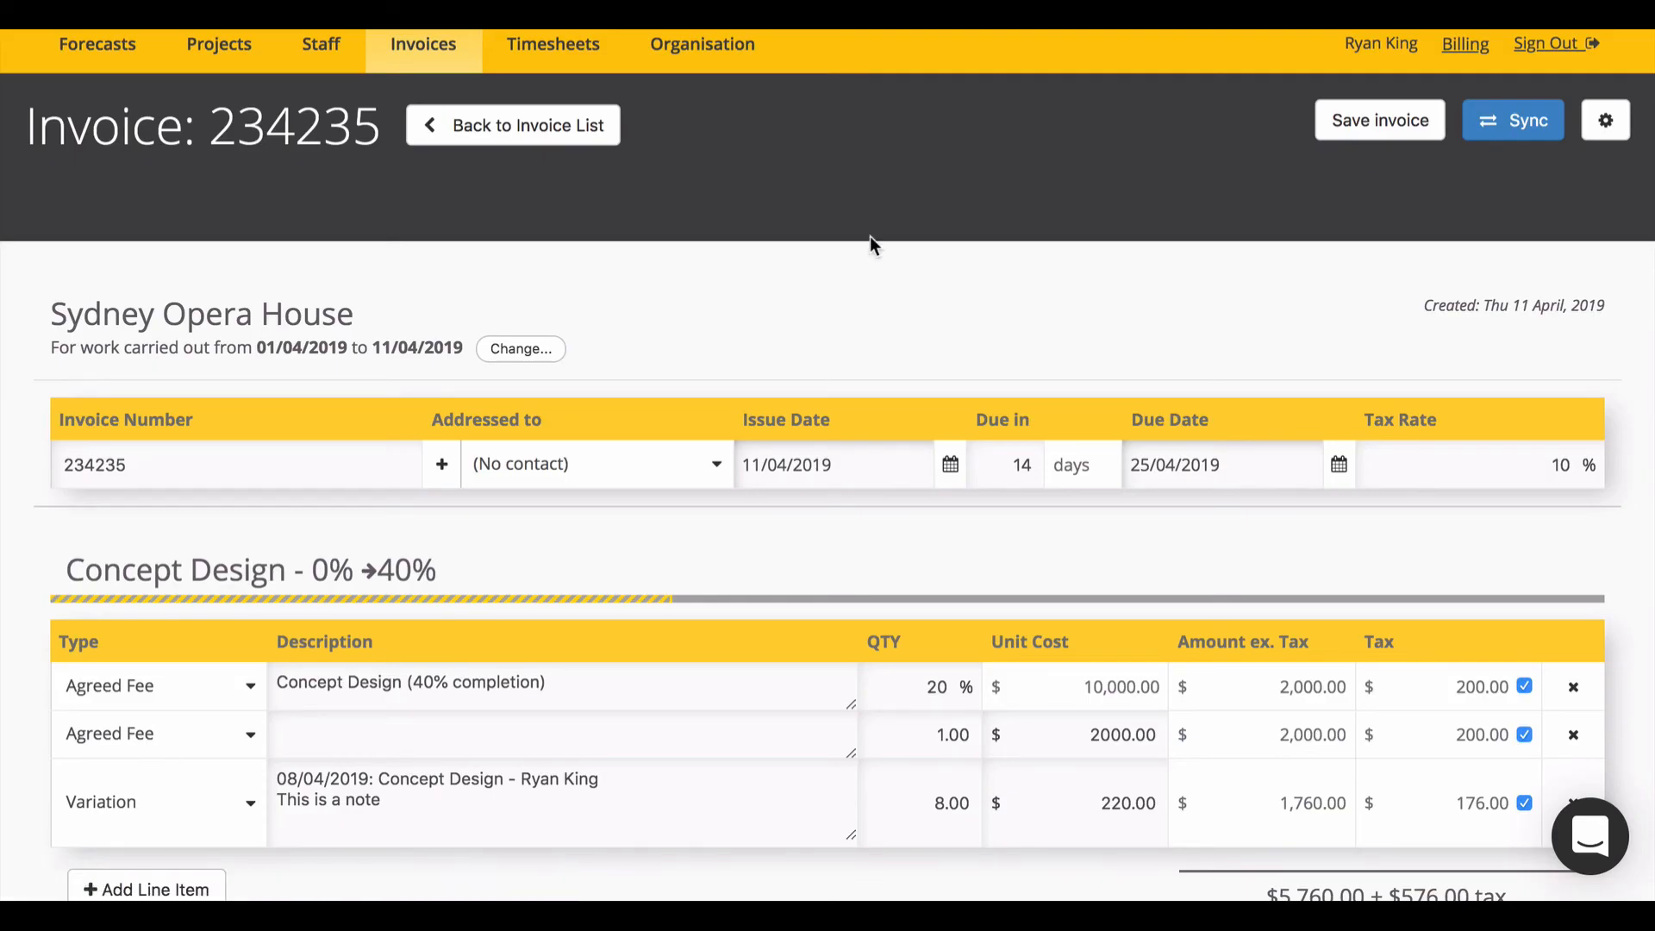